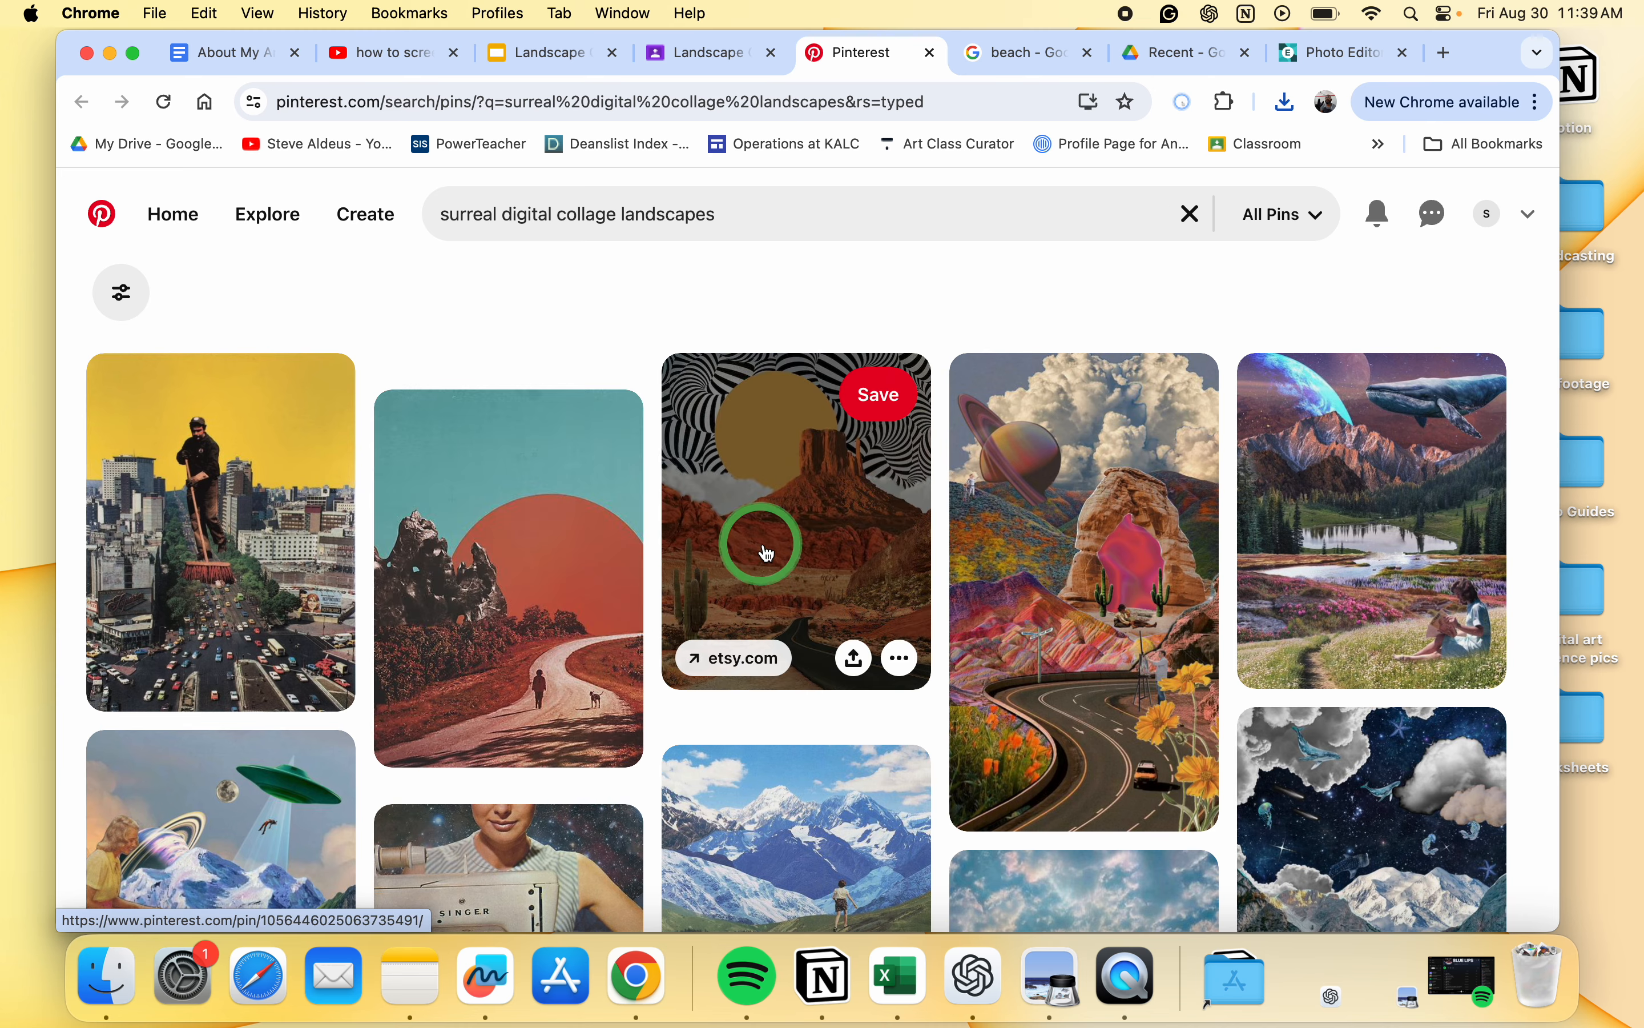
Step: Browse the surreal digital collage landscape pins and view the Landscape Collage-Day 4 assignment in Classroom
scroll(1133, 688, down, 4)
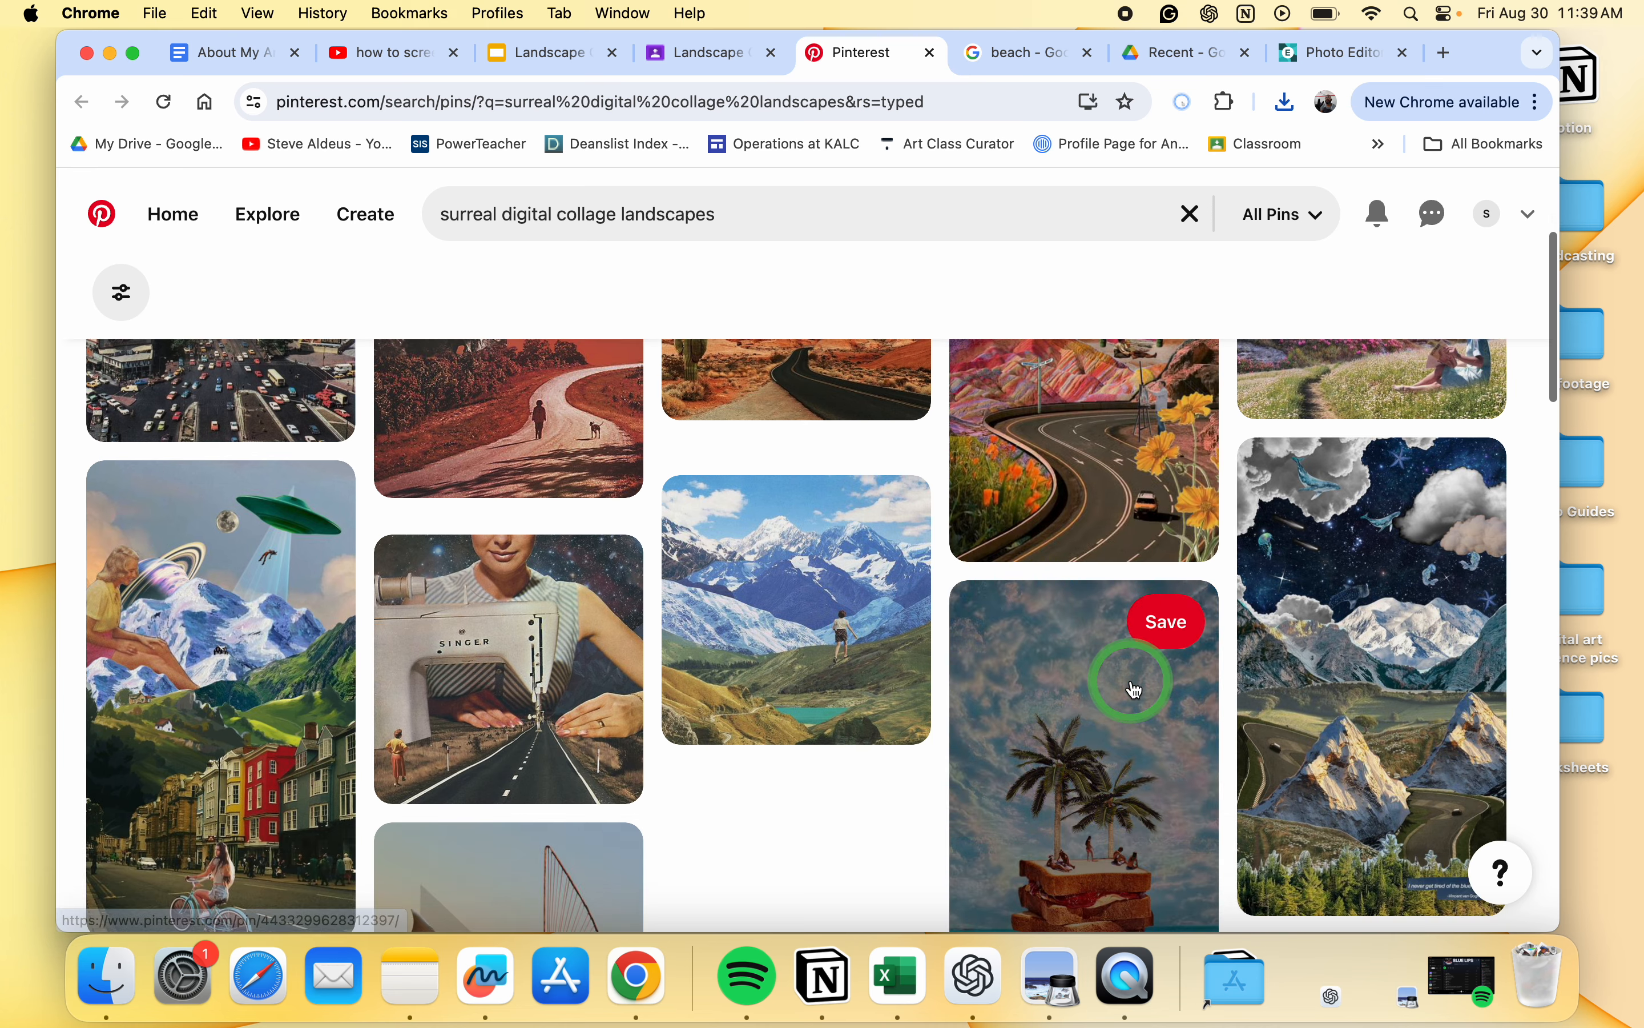
scroll(1186, 503, down, 2)
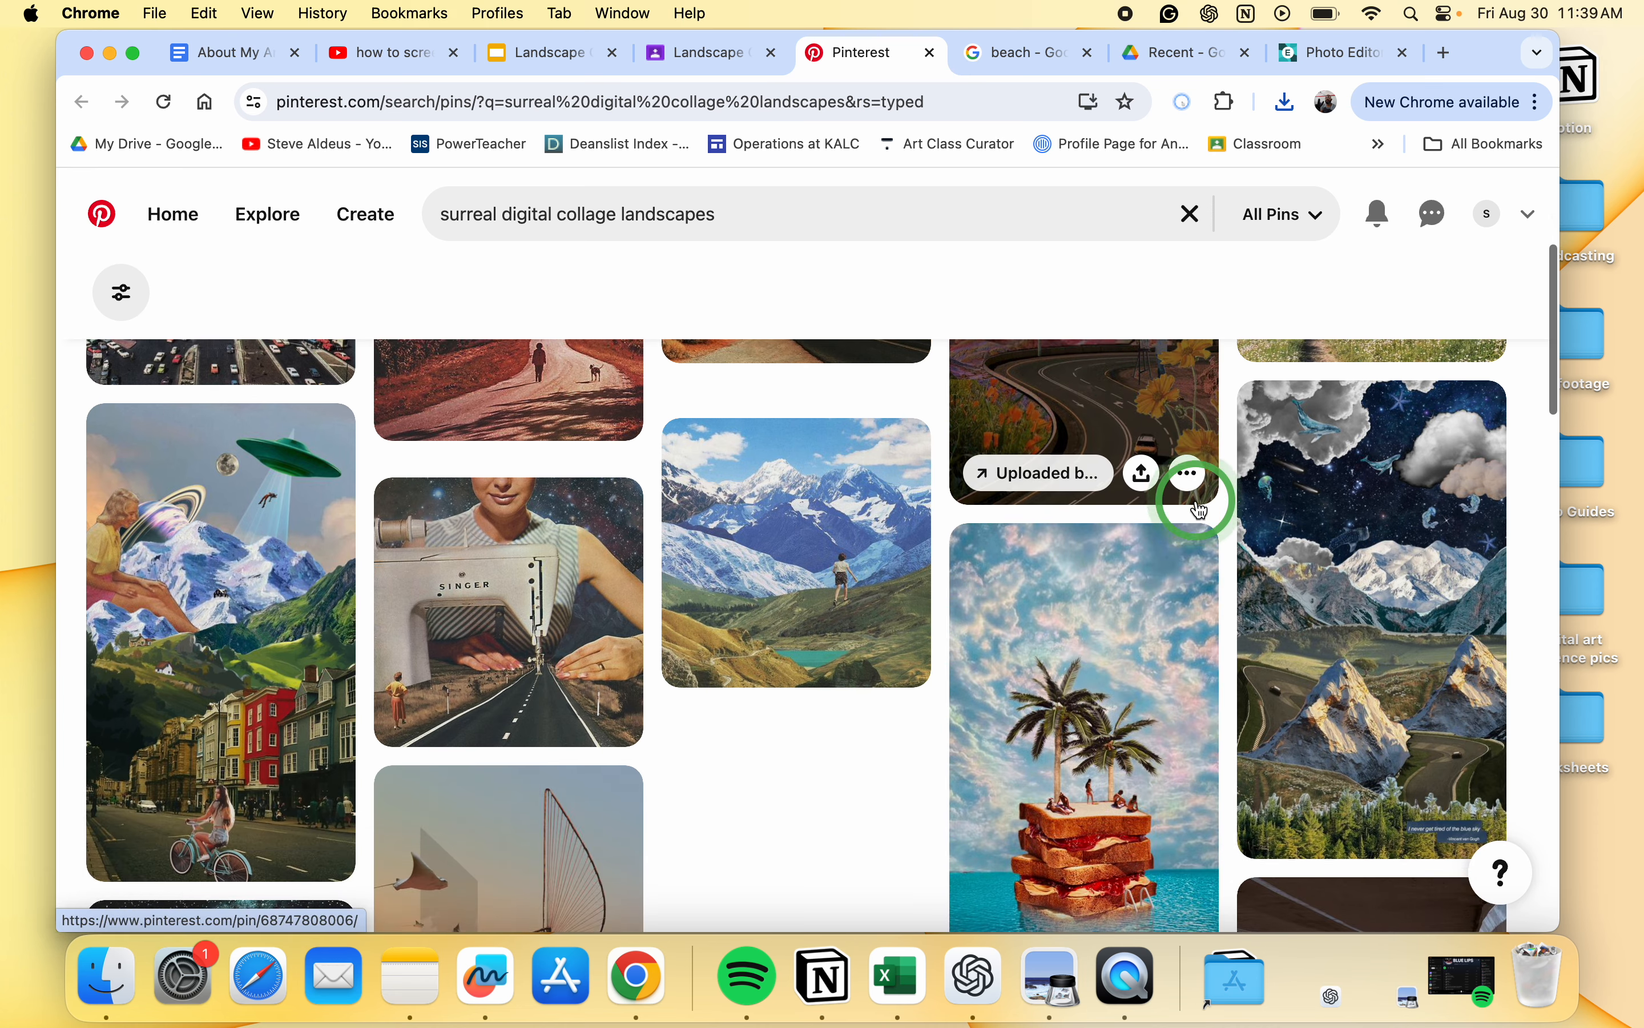
click(727, 65)
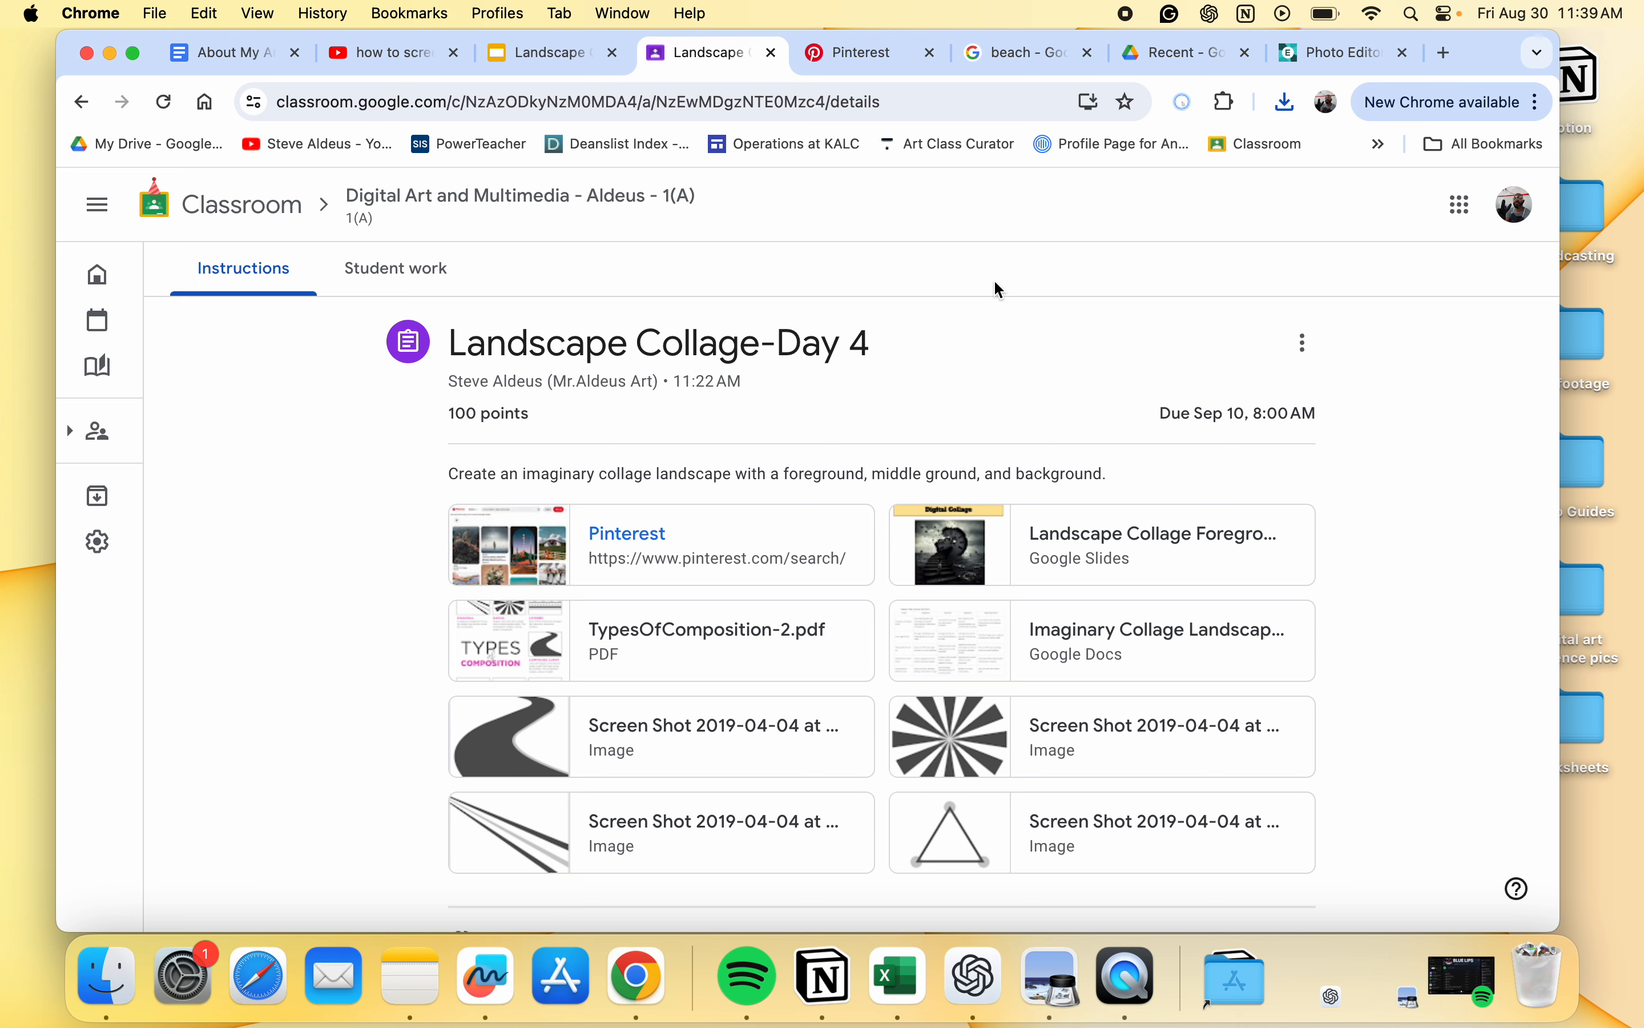
Step: Switch to the Pixlr editor and add the winding-road Screen Shot PNG from the Desktop as an image layer
click(1291, 57)
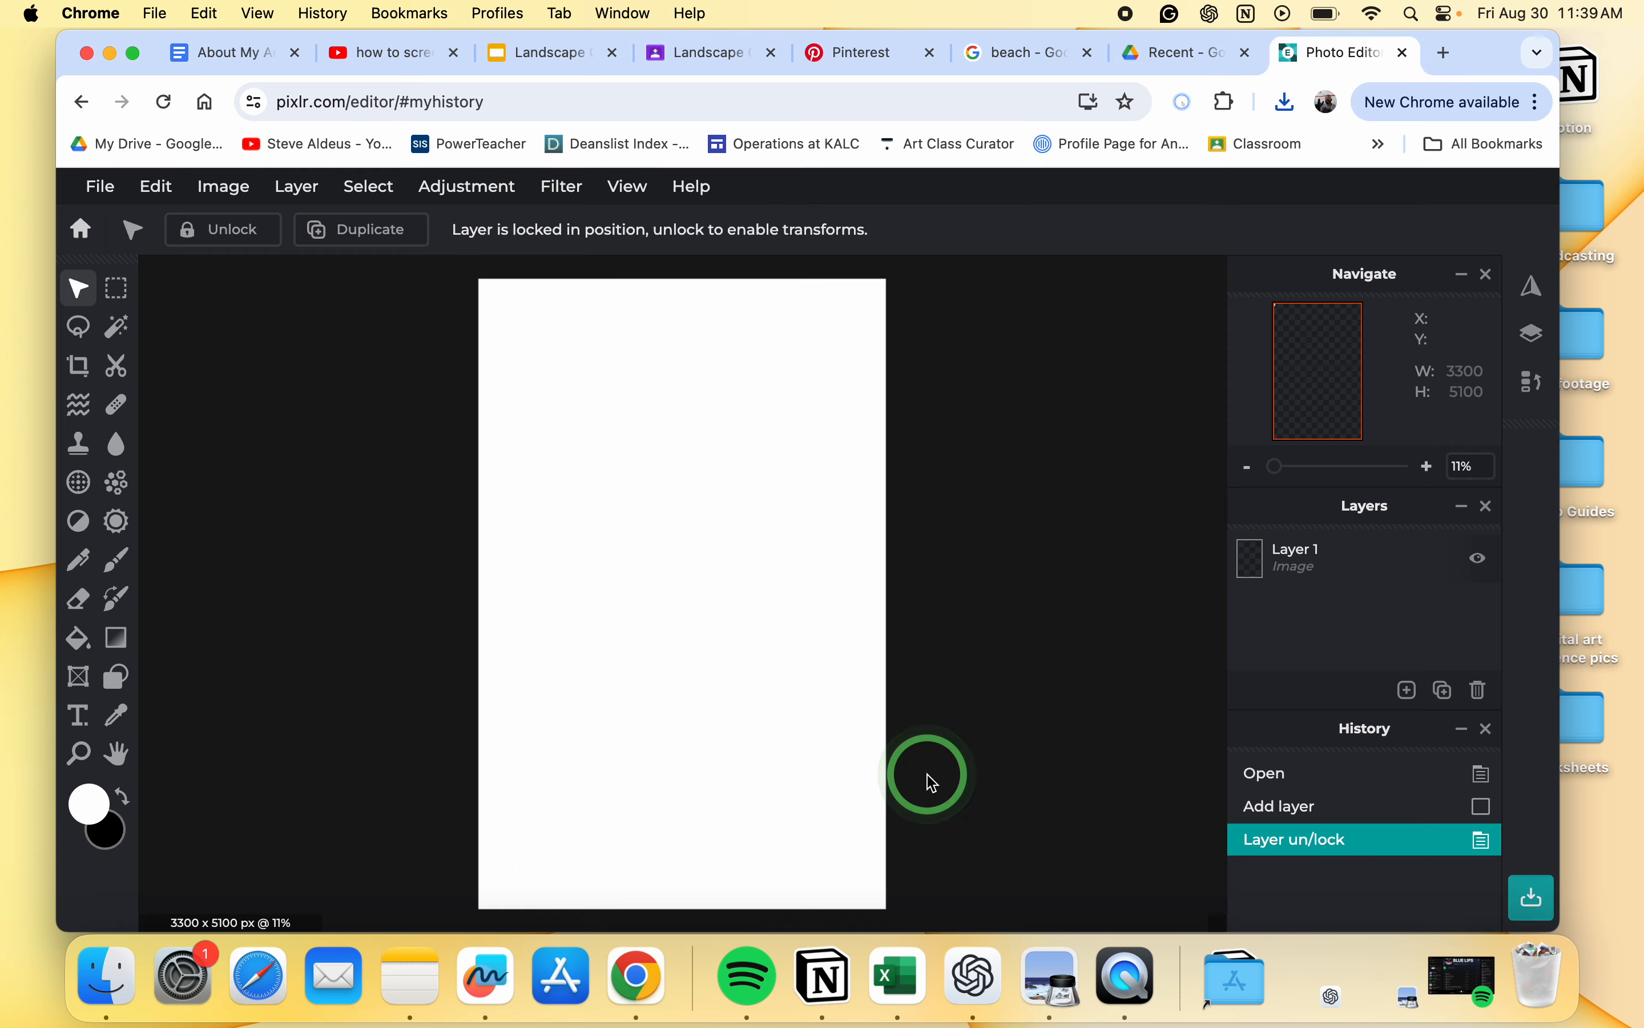
click(1407, 691)
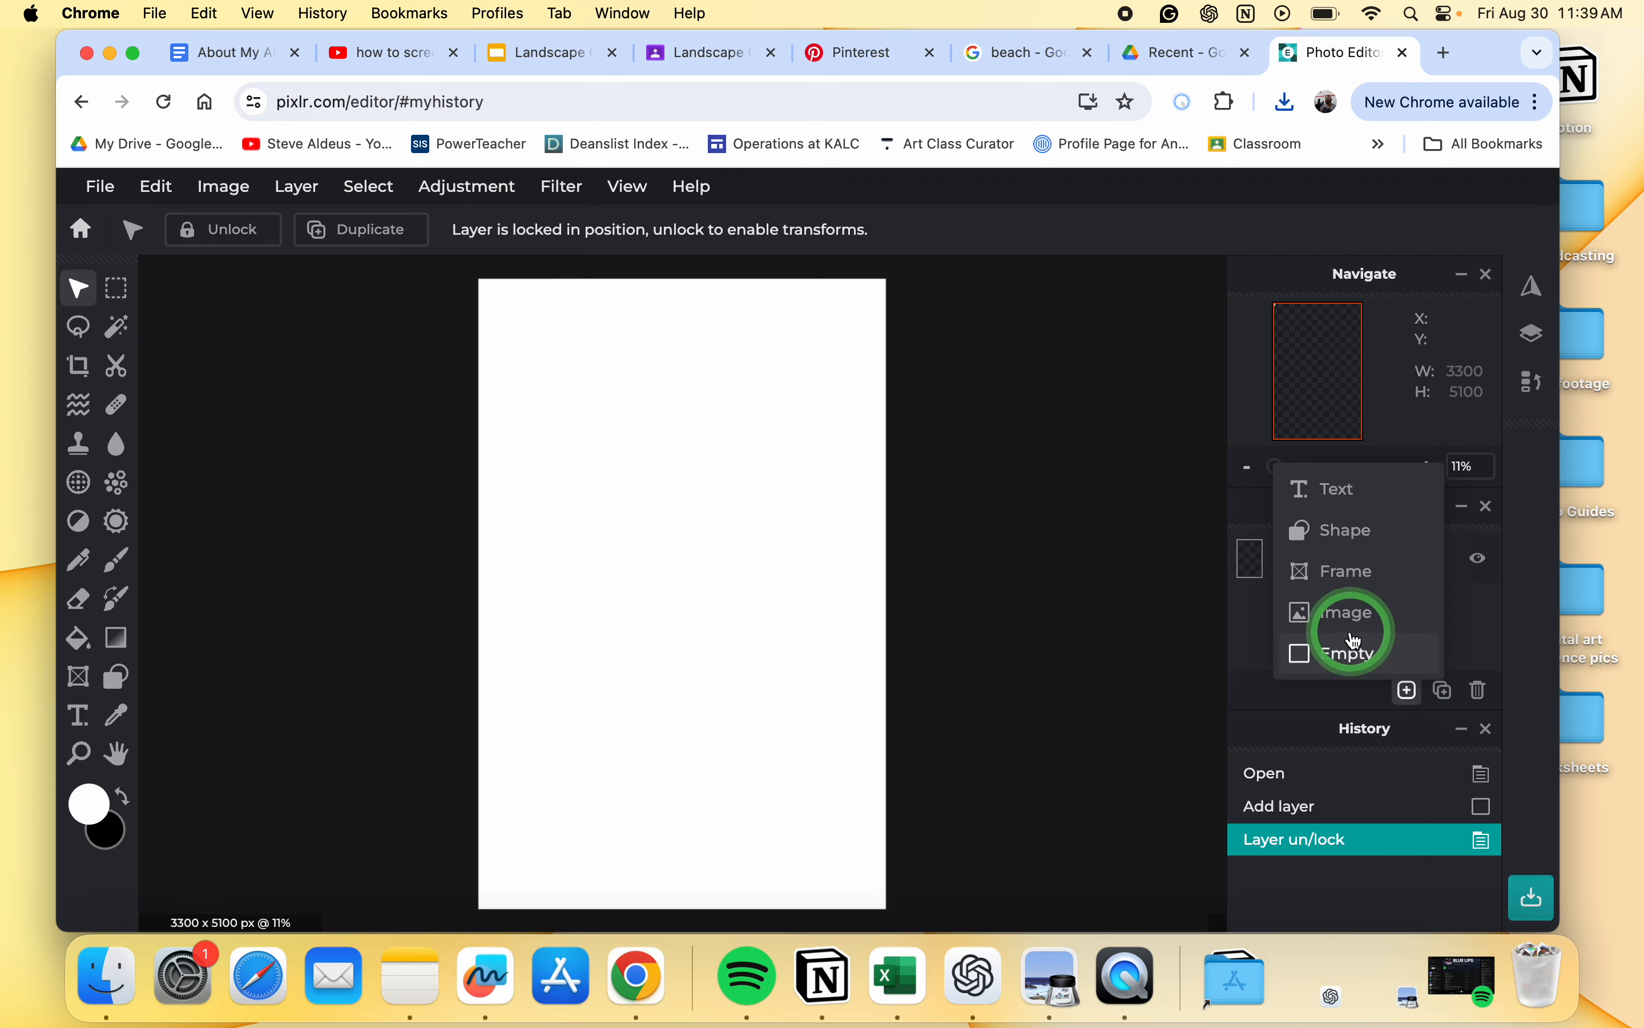
click(1349, 615)
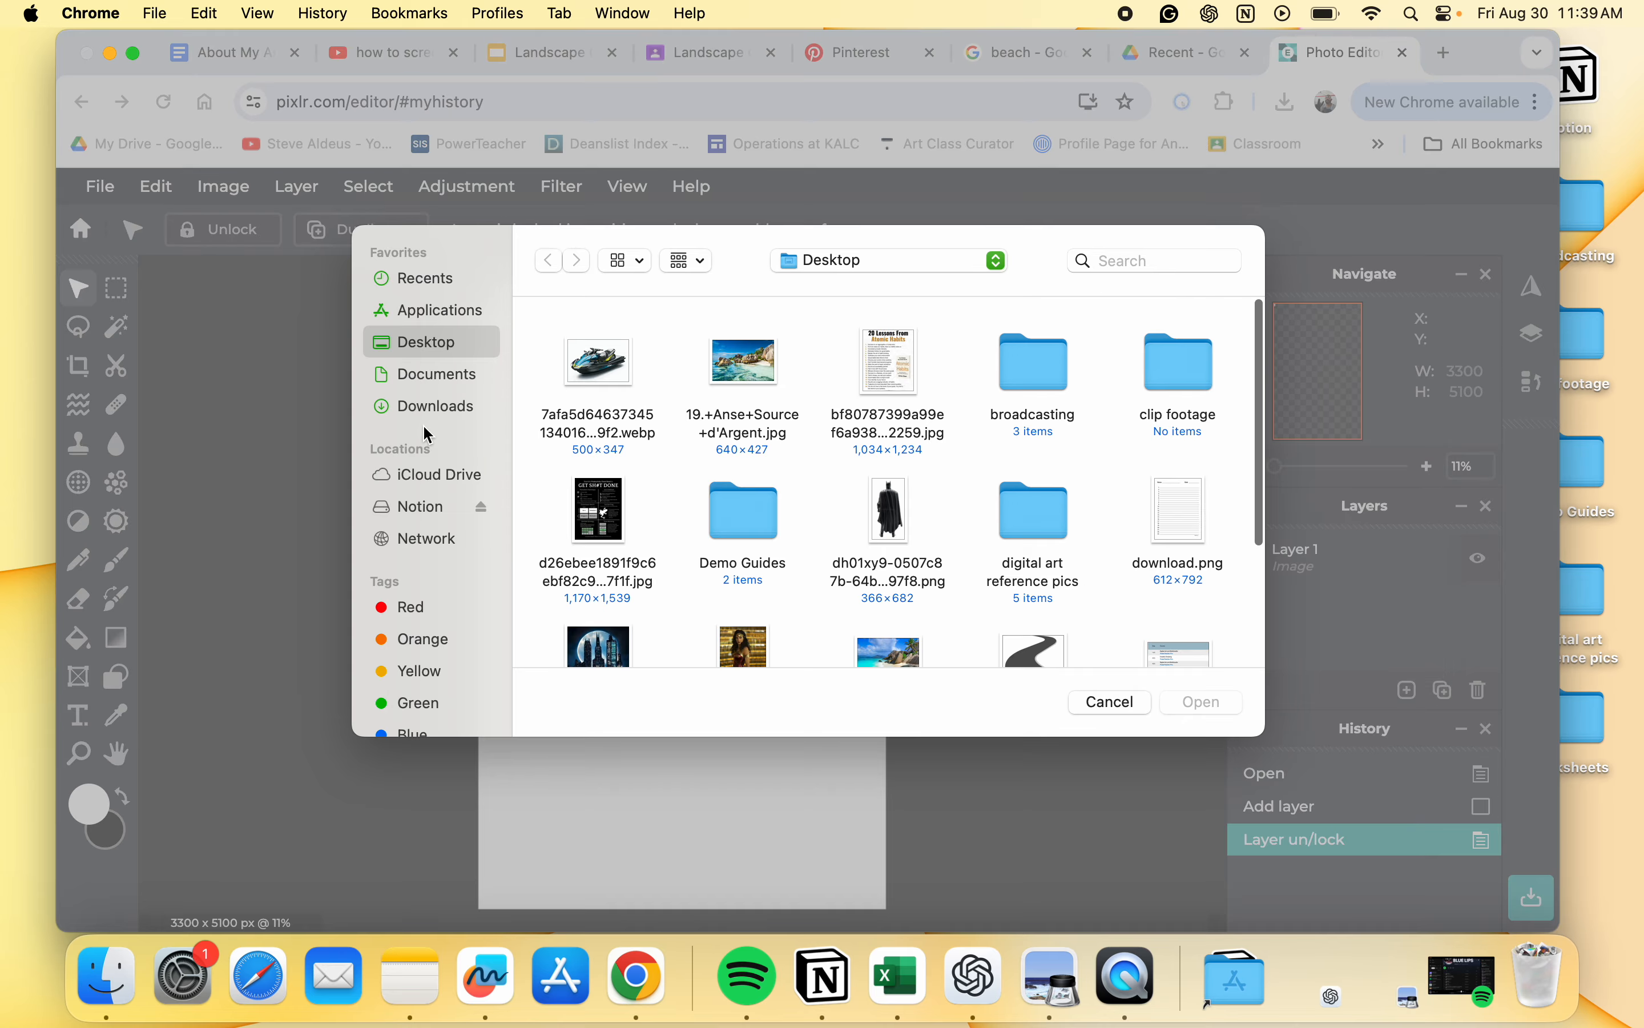
click(398, 410)
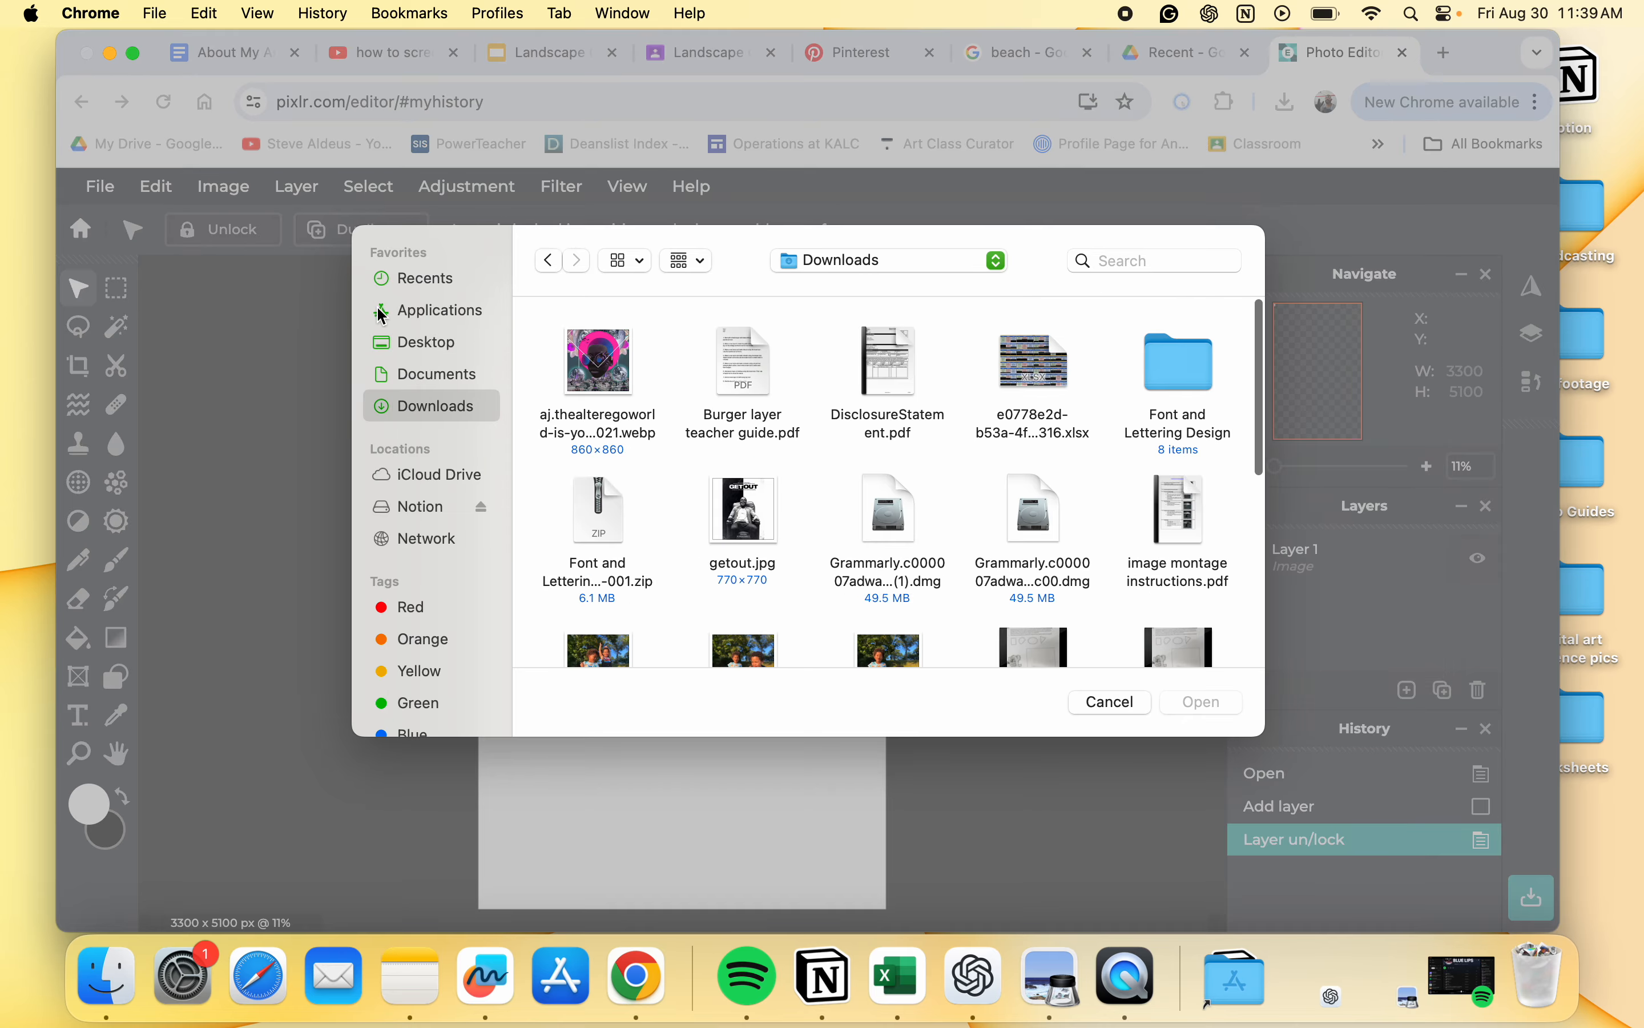
click(409, 339)
scroll(808, 433, down, 5)
double_click(1033, 408)
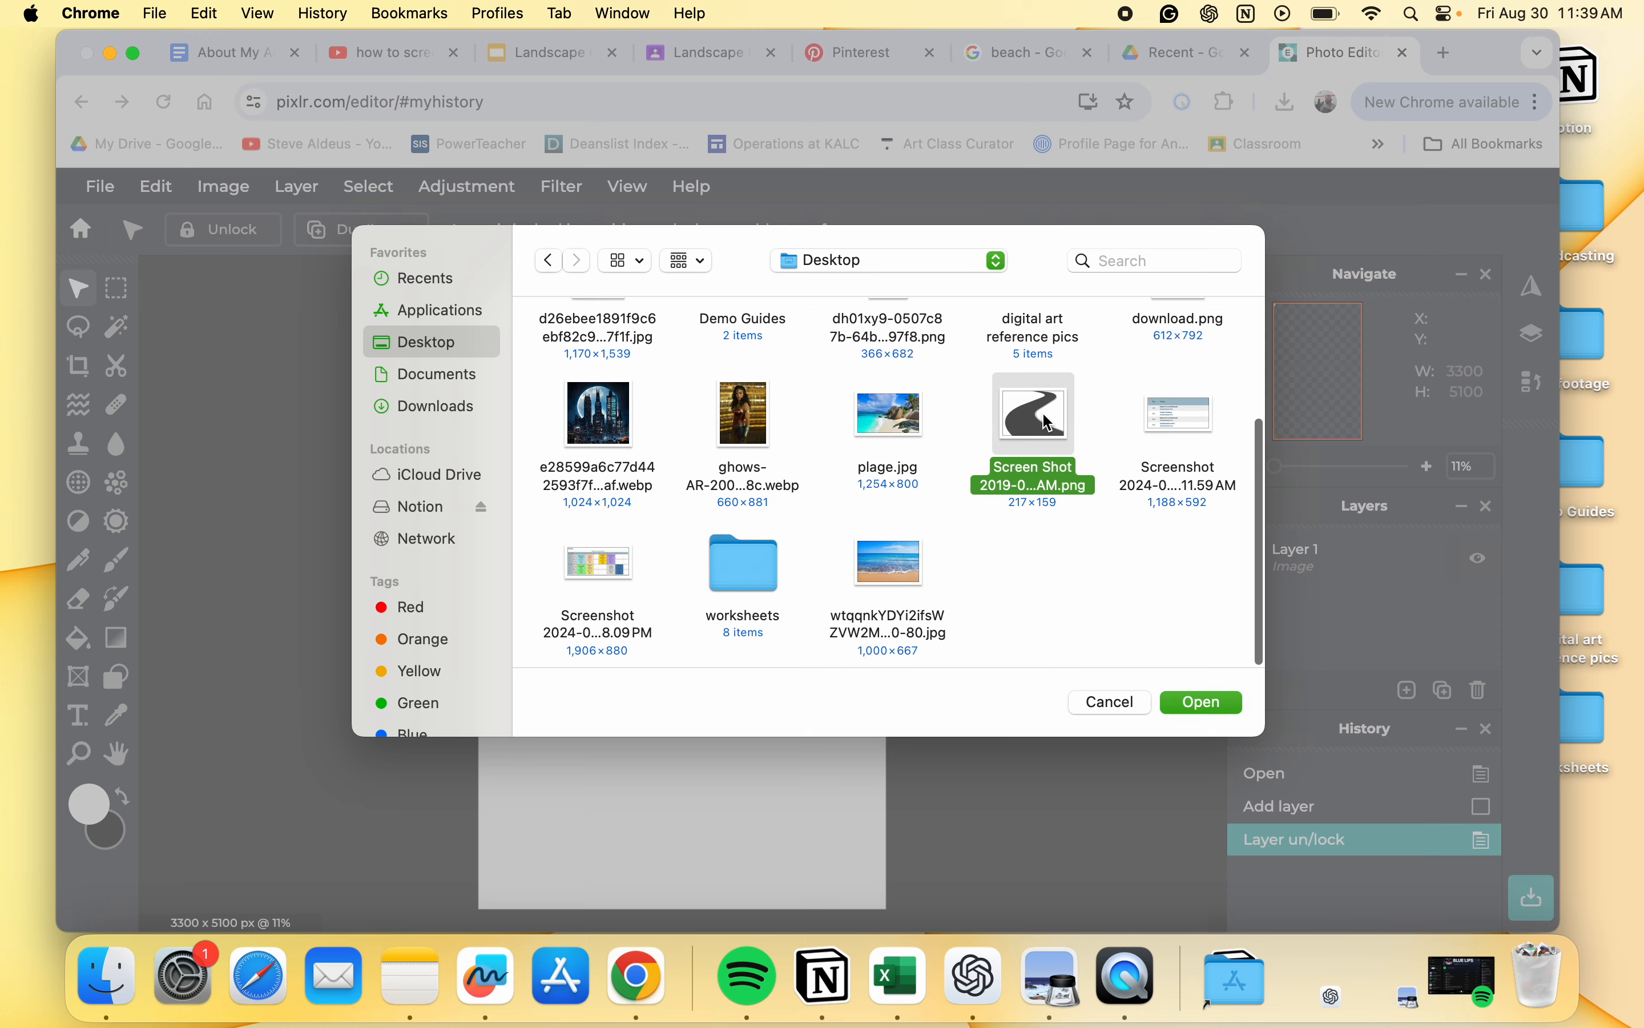
Step: Resize the road image with free aspect to about 3300 × 3038 px, filling the canvas width and its lower part
drag(670, 579, 484, 379)
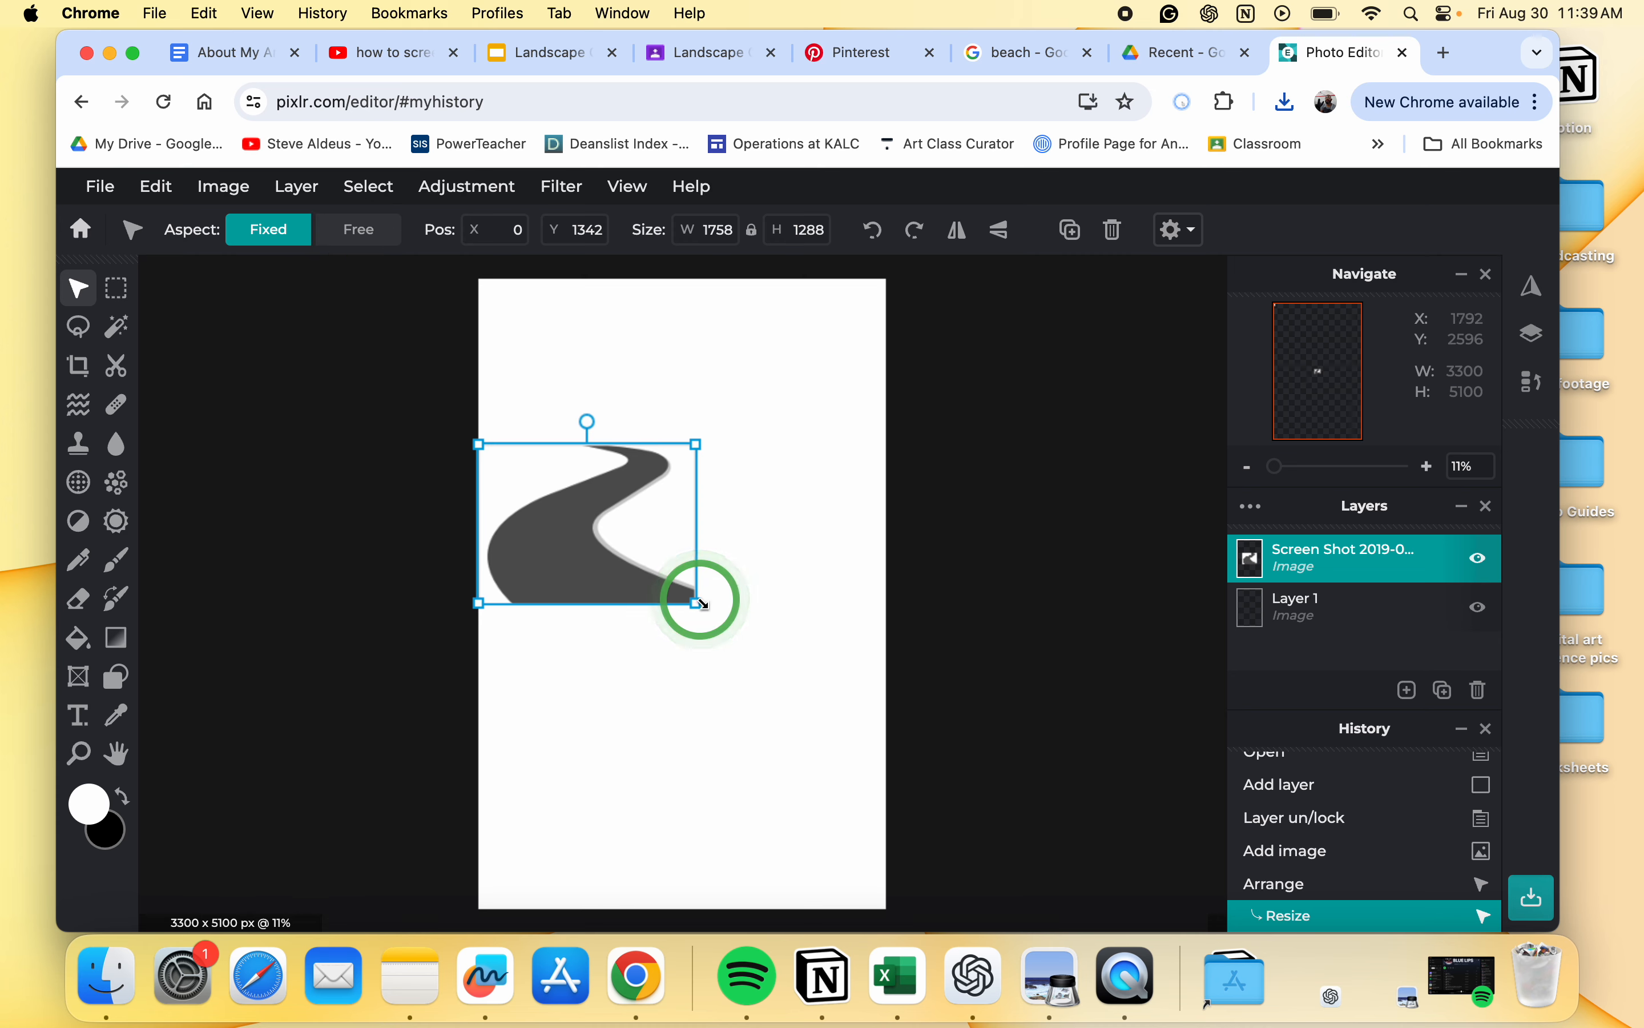
drag(697, 602, 880, 766)
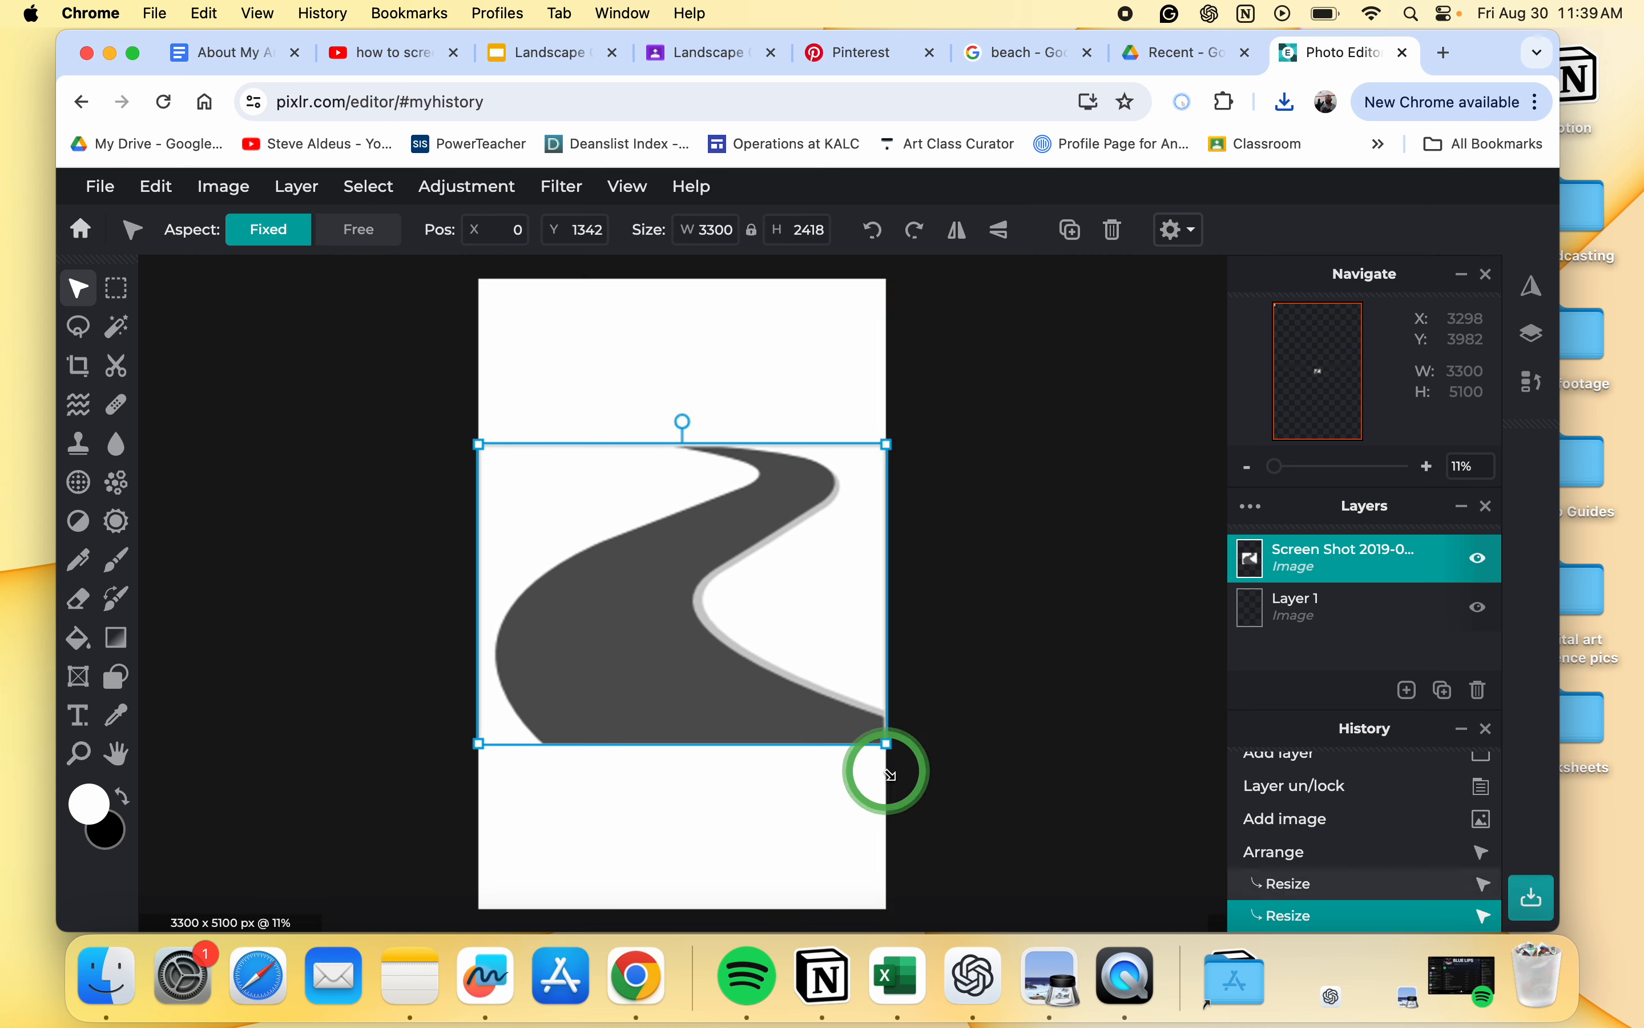
click(381, 243)
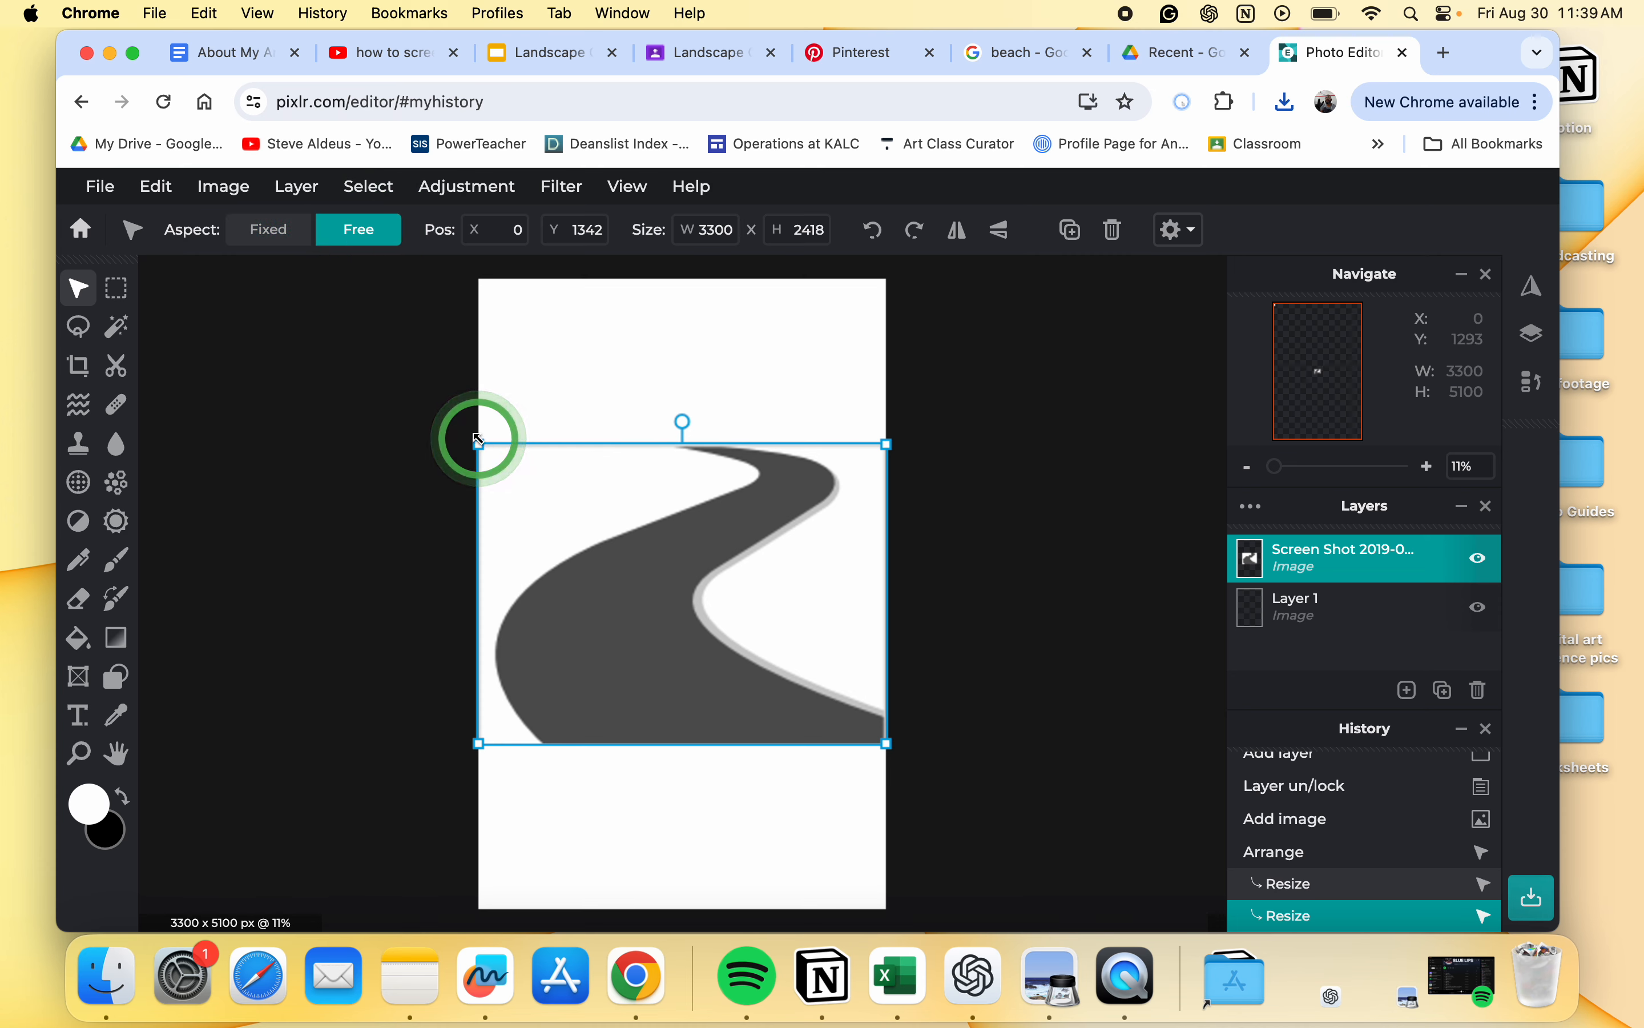
drag(478, 744, 474, 914)
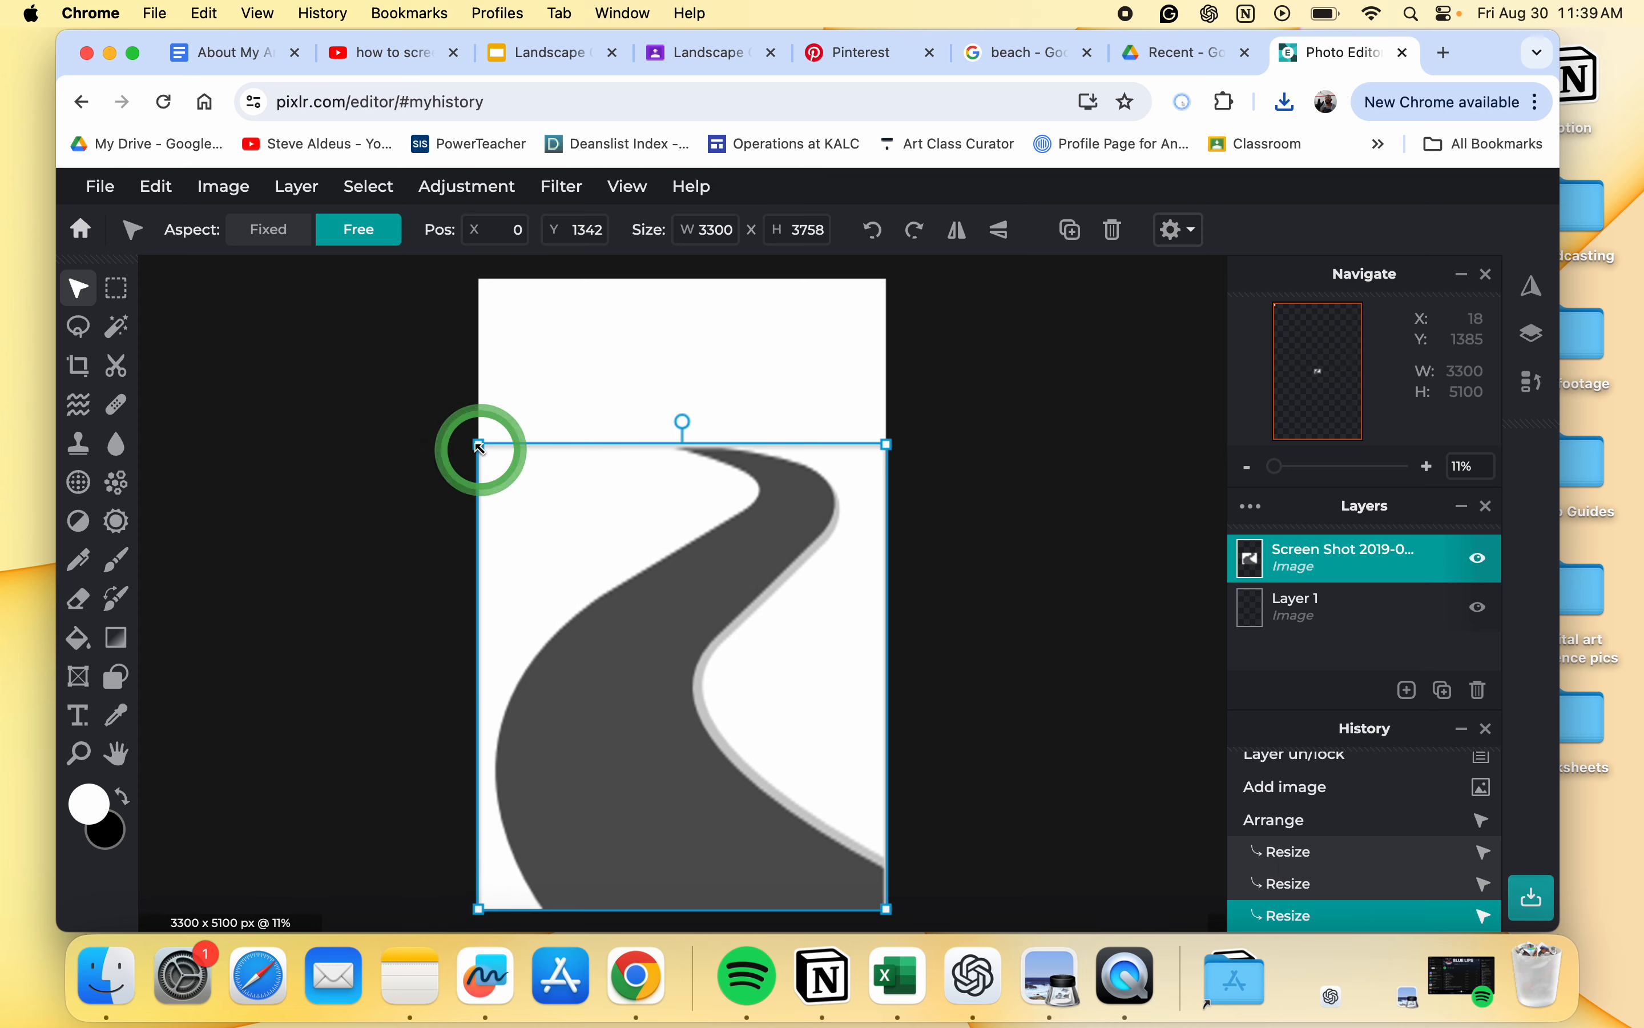
drag(479, 447, 478, 536)
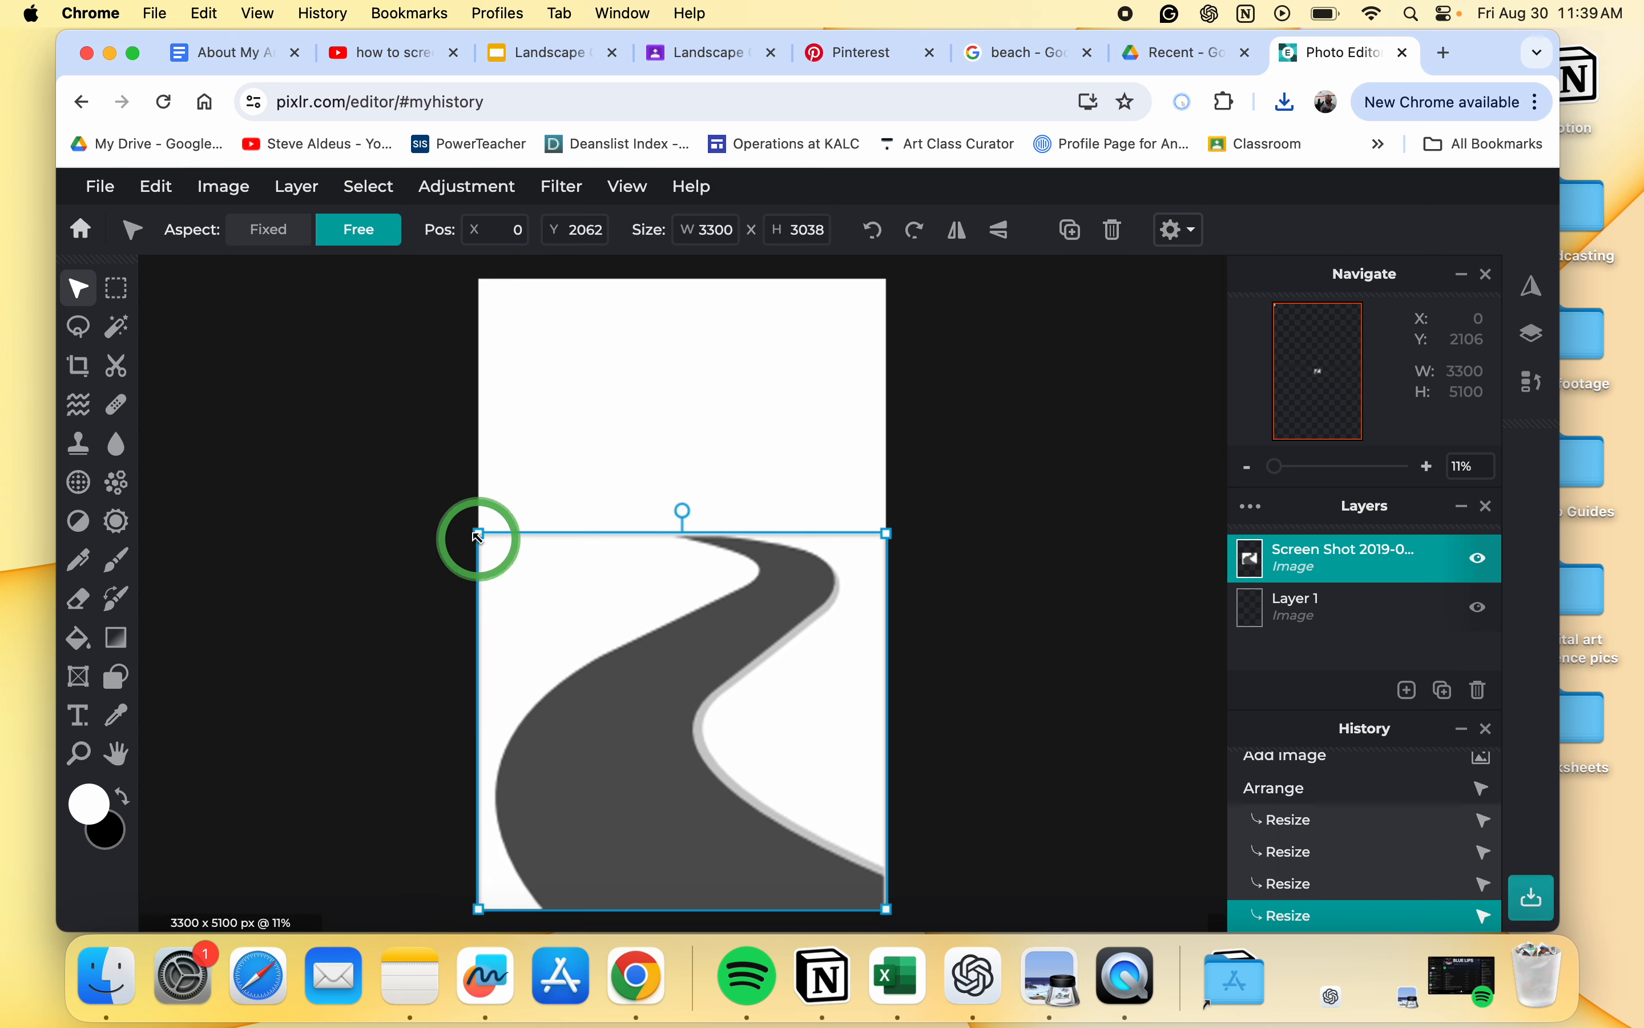
Step: Move the road image layer below Layer 1 and lock it
click(384, 571)
click(1337, 604)
drag(1367, 561, 1373, 606)
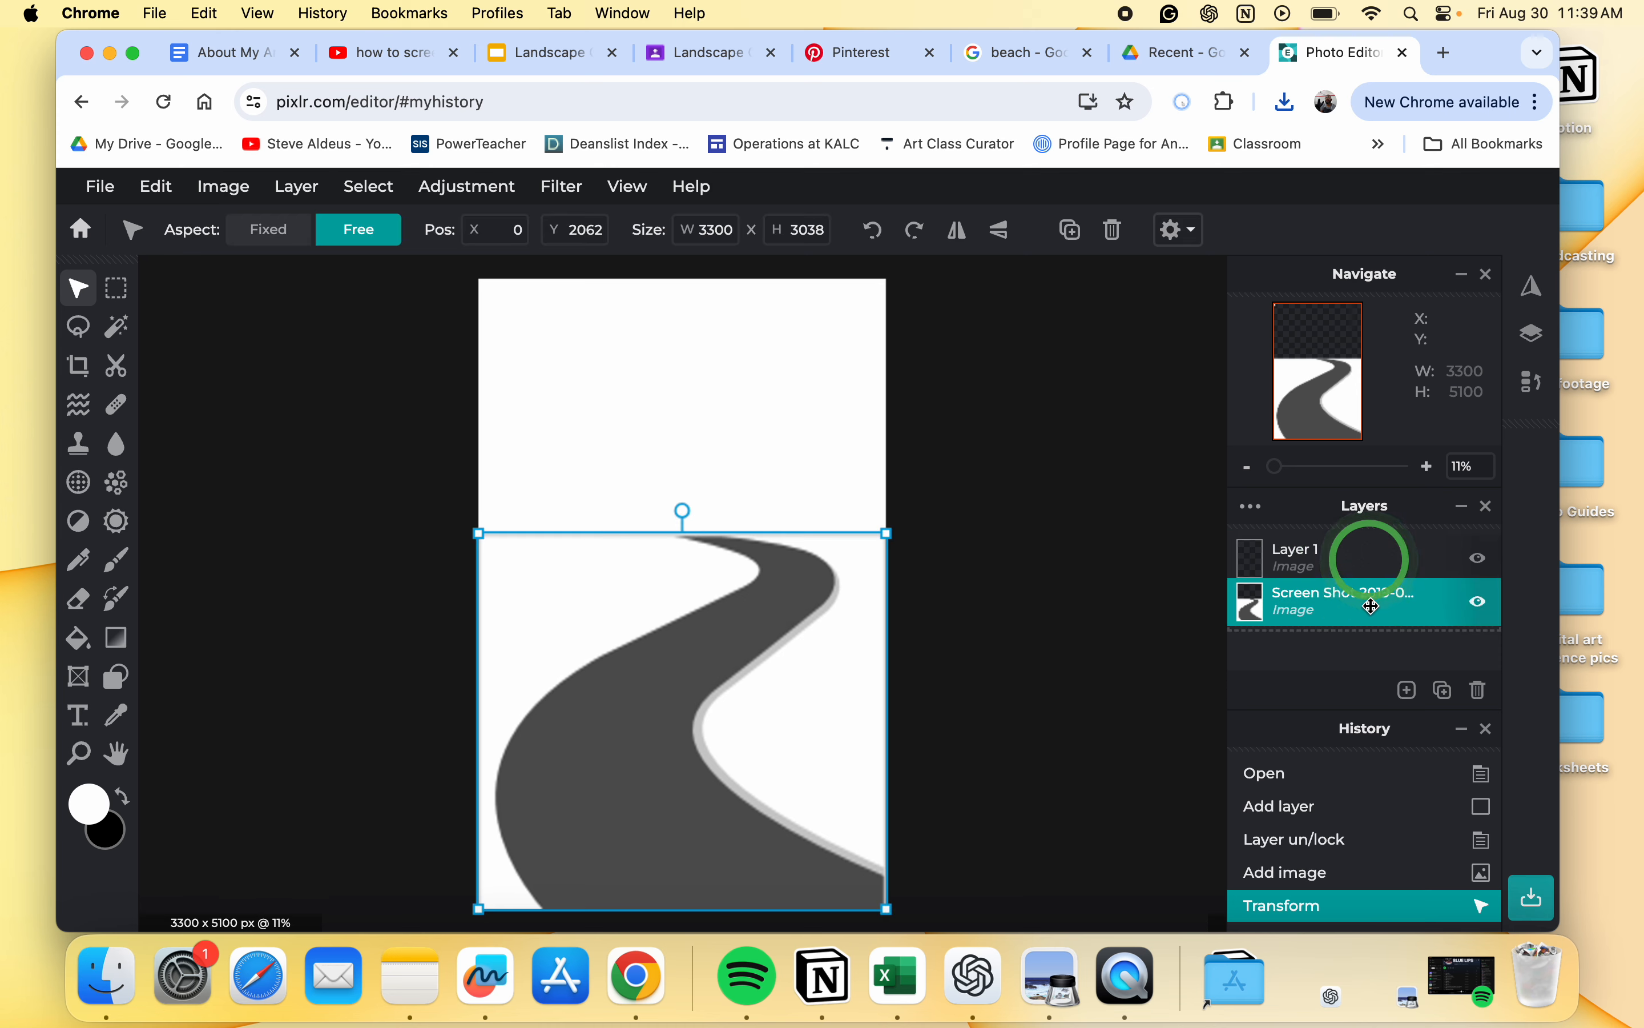
click(1413, 700)
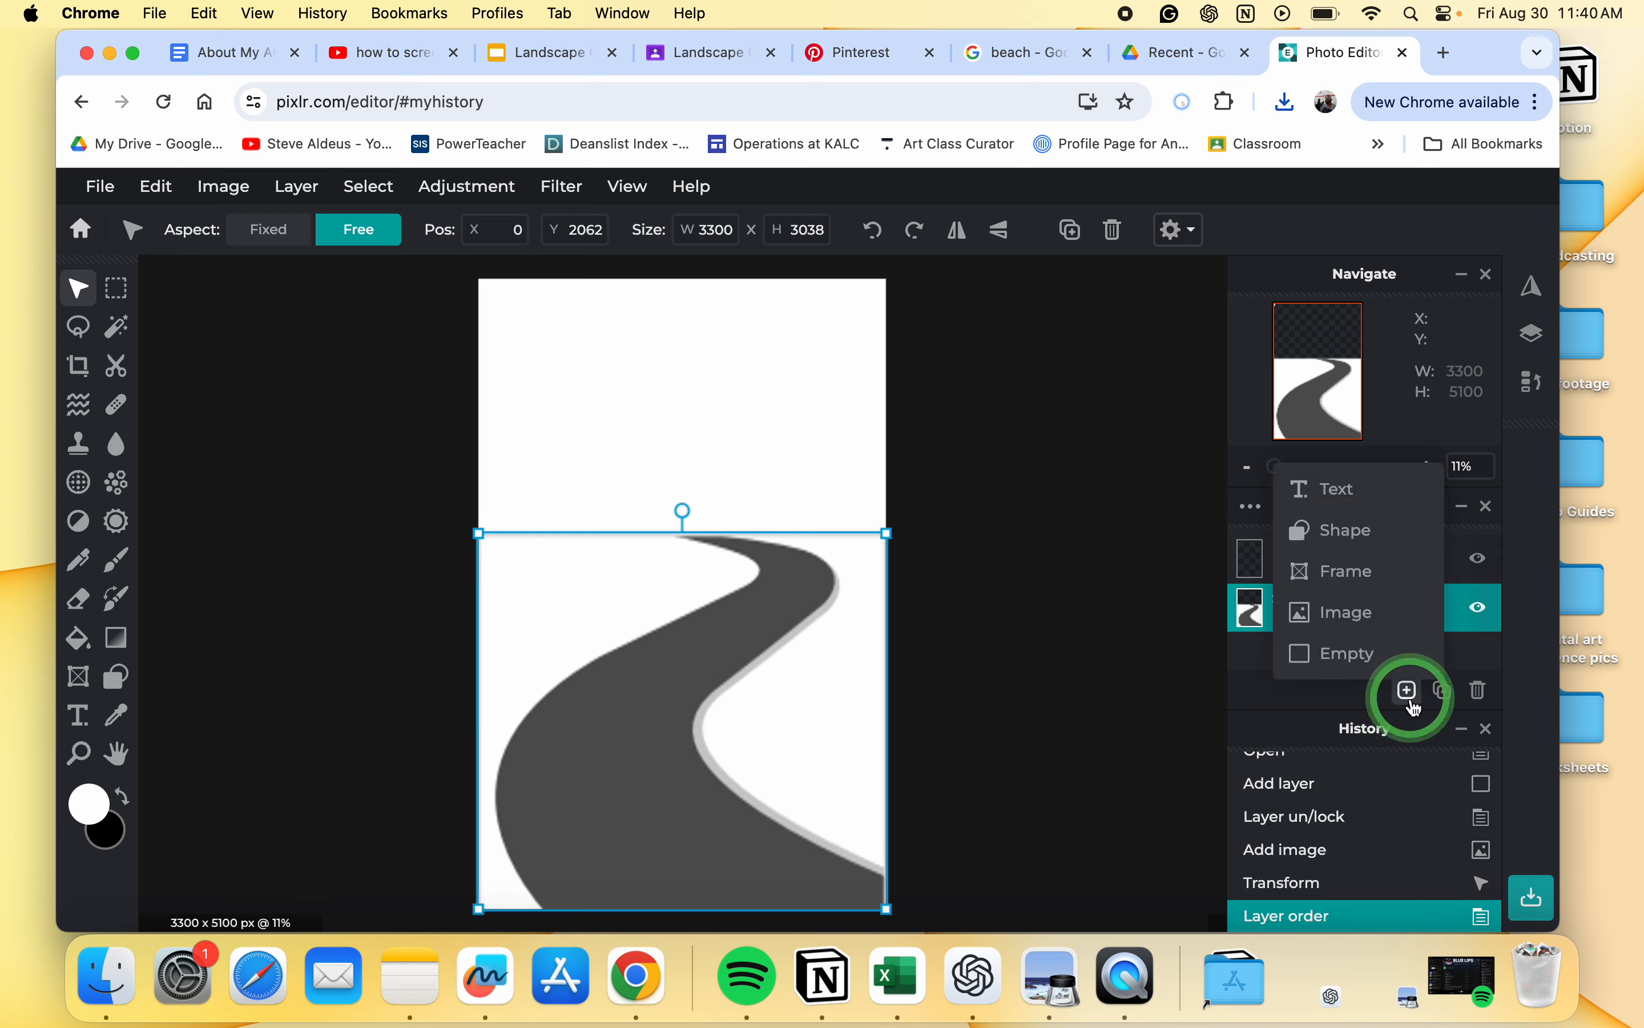
click(1468, 615)
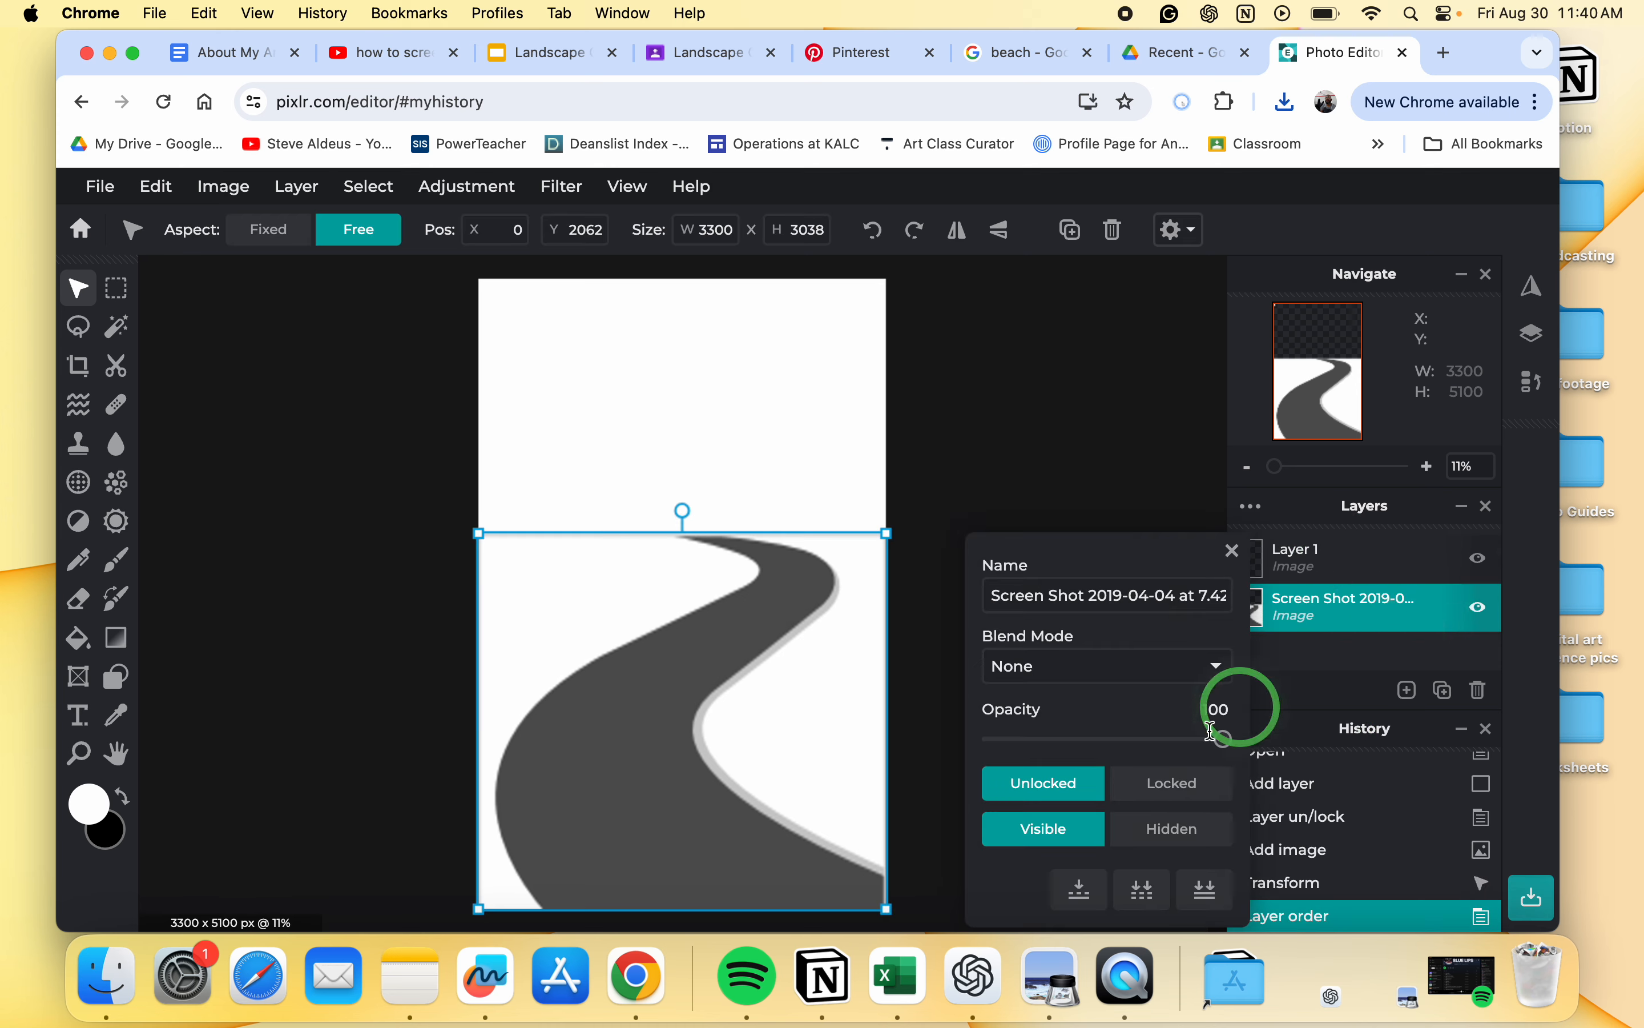
click(1170, 788)
Step: Add the 1,000×667 sea-and-sand beach photo (wtqqnkYDYi2ifsWZVW2M…0-80.jpg) from the Desktop as an image layer
click(1405, 690)
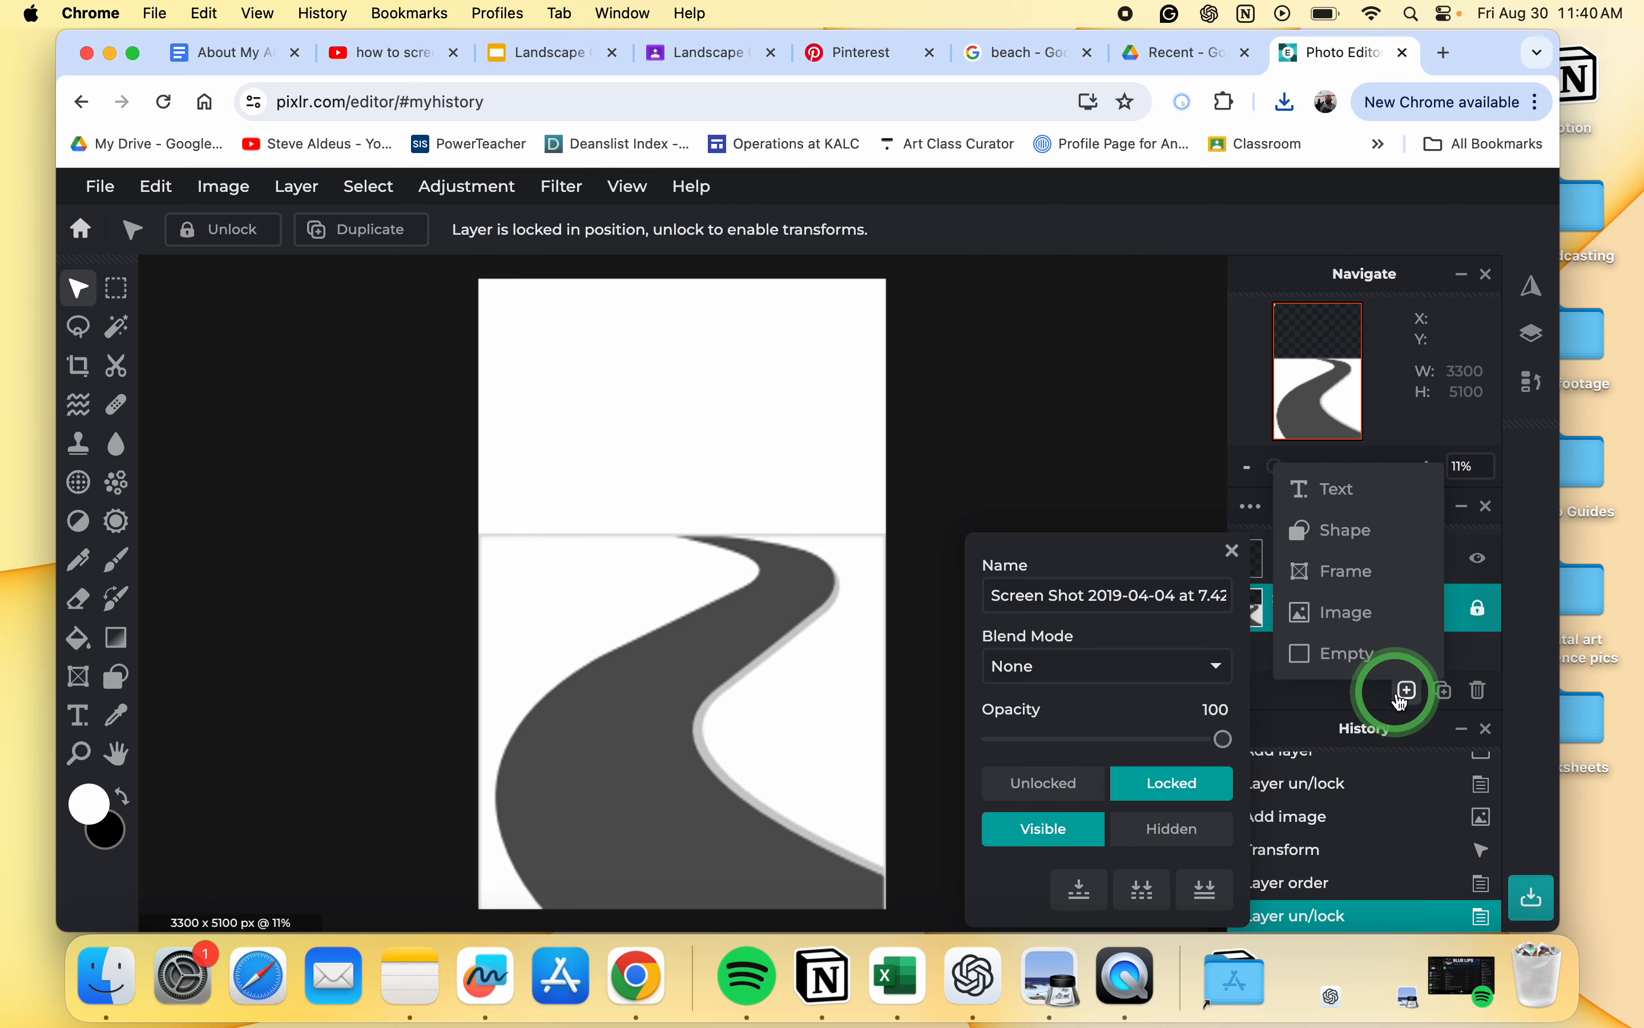
click(1336, 629)
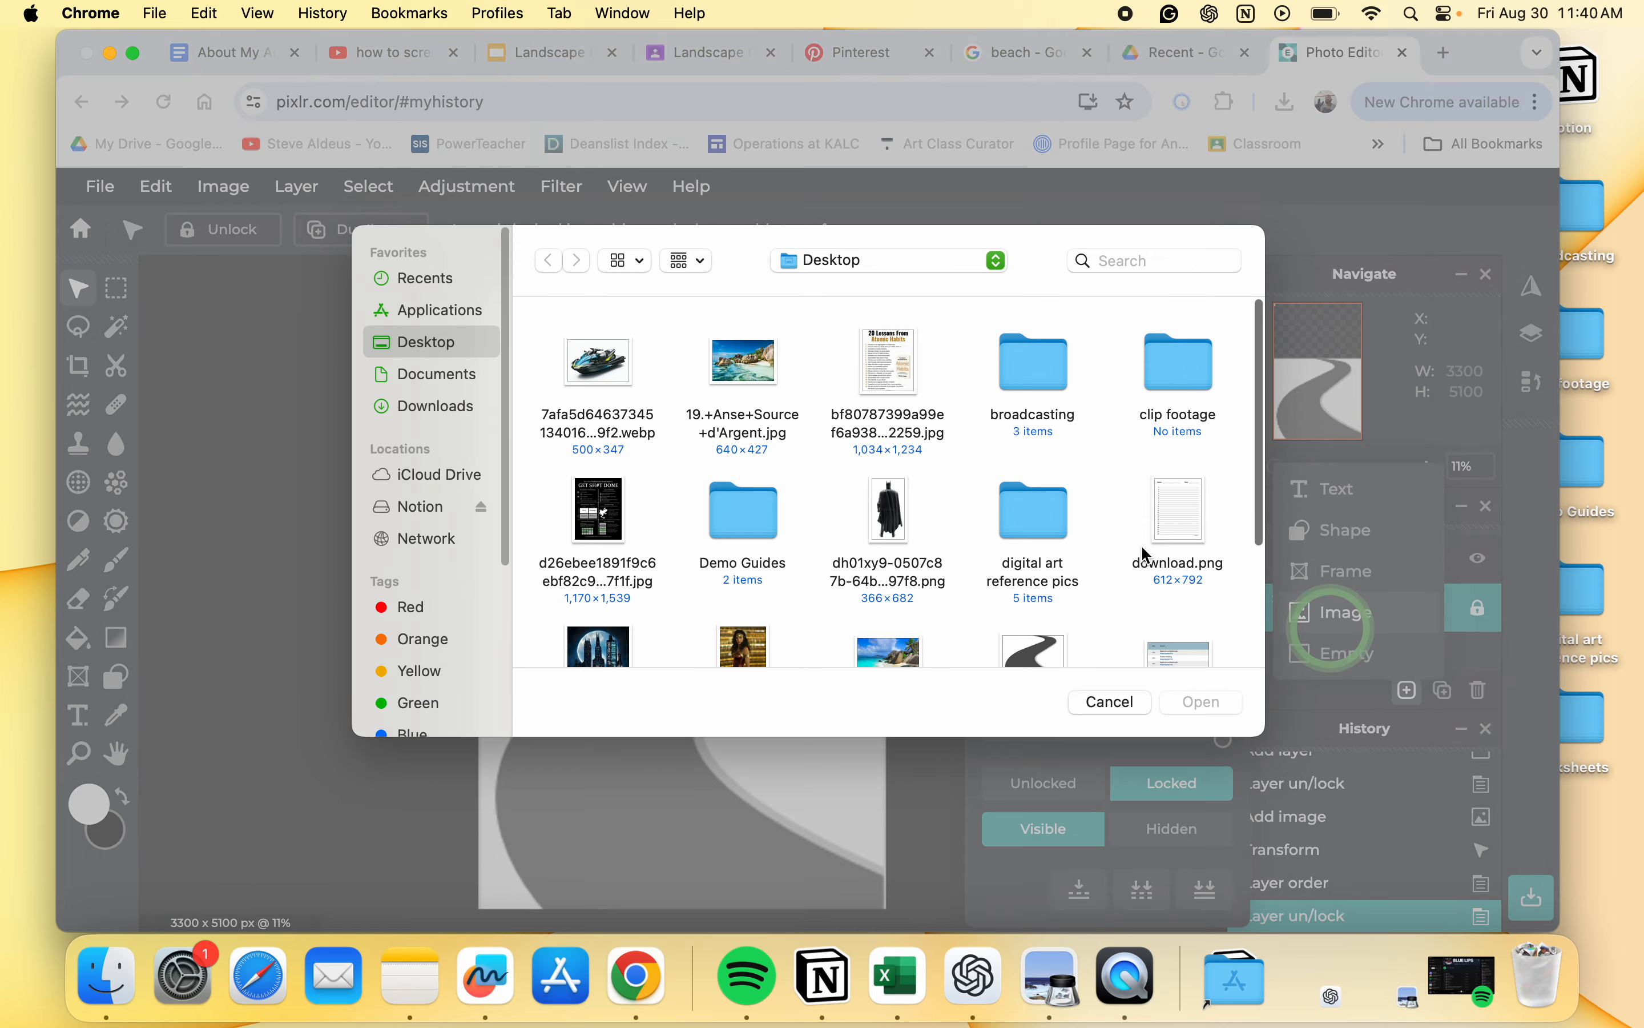
scroll(961, 488, down, 3)
scroll(964, 494, up, 3)
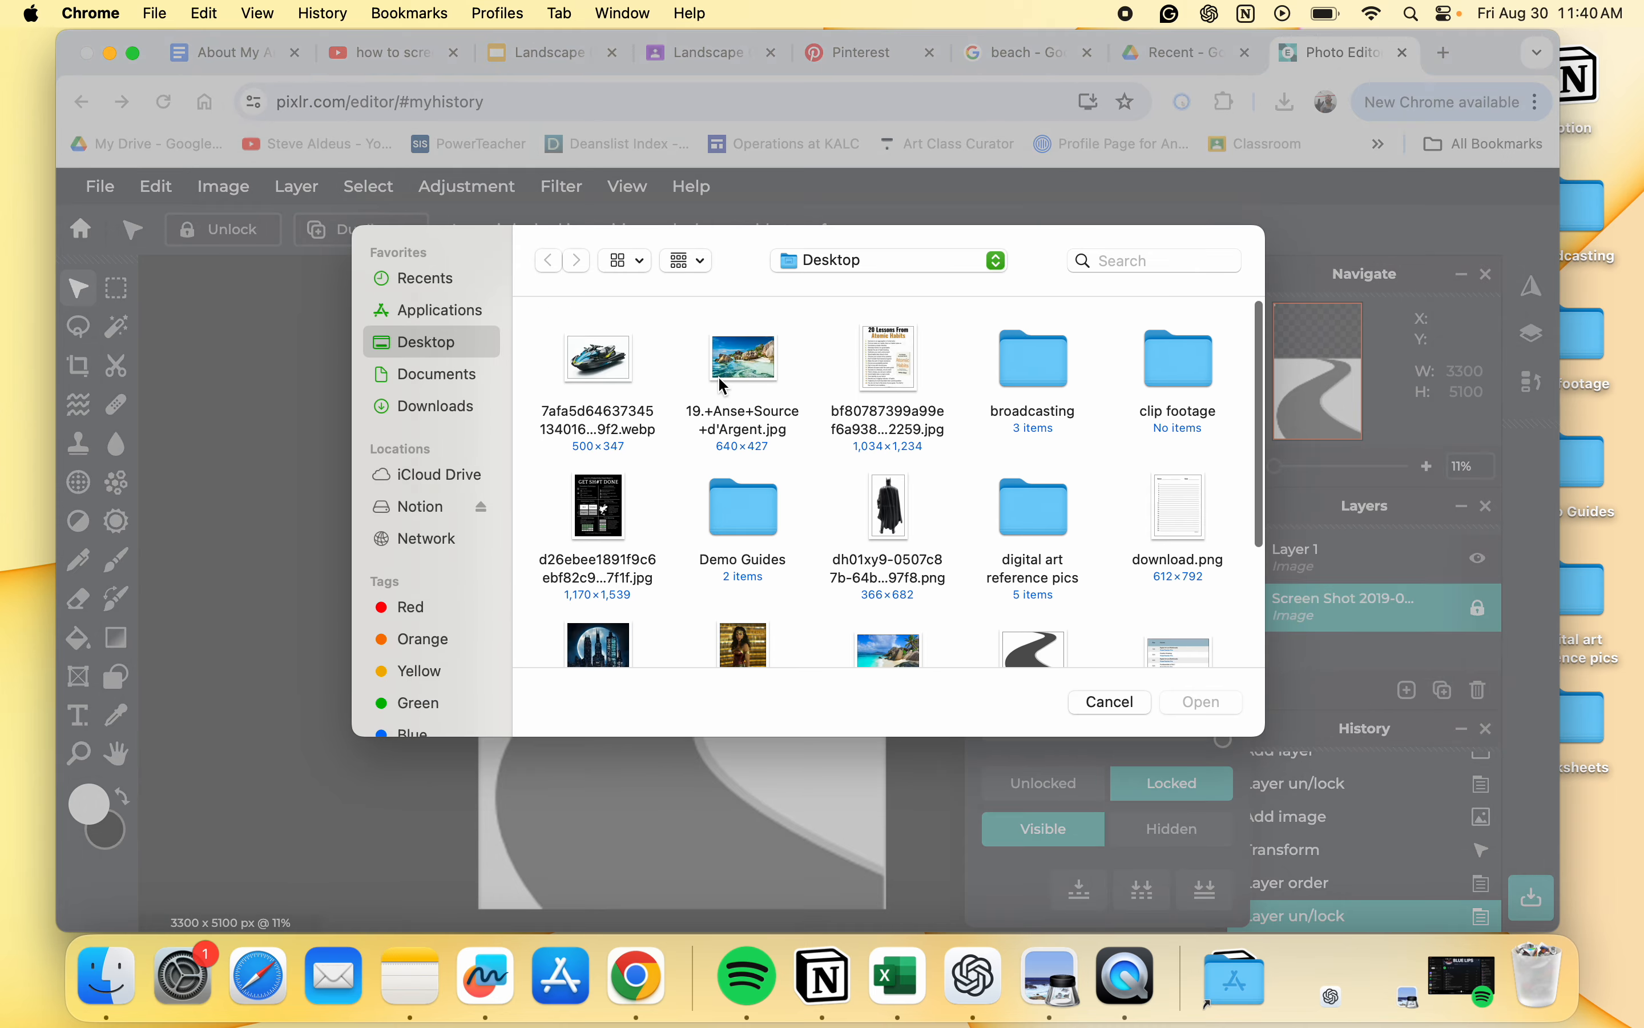
scroll(904, 467, down, 5)
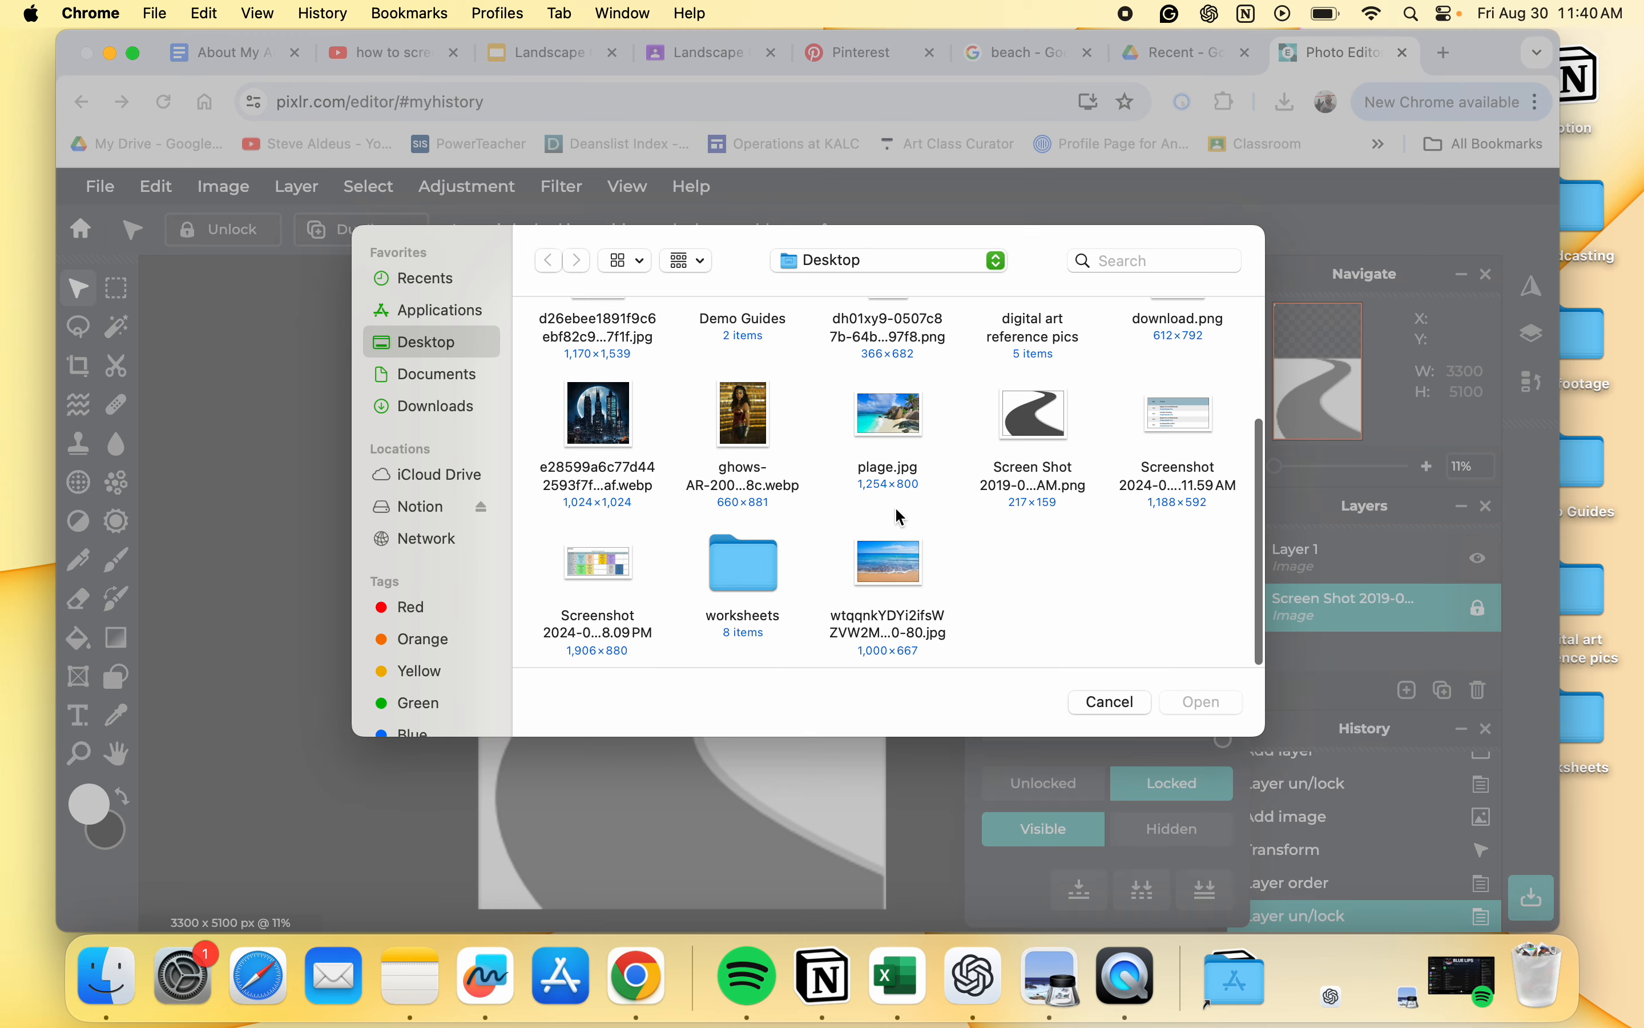
double_click(891, 549)
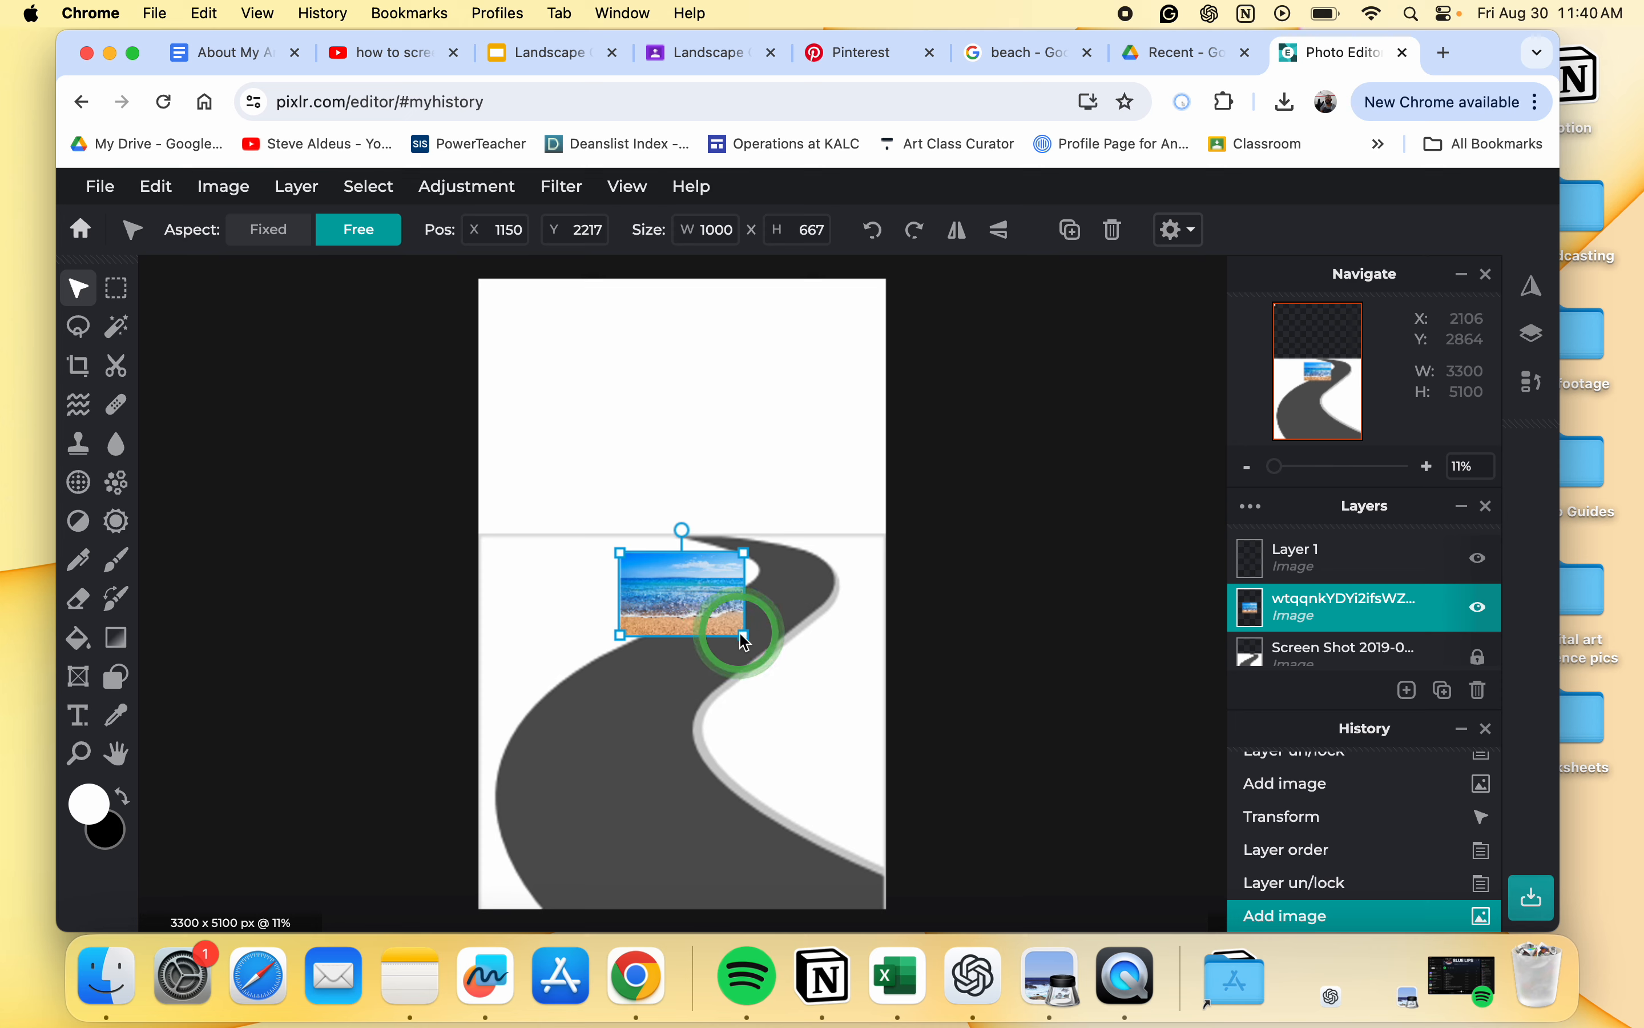
Step: Enlarge the beach photo to about 3300 × 2436 px and align it with the bottom of the canvas
drag(744, 638, 898, 781)
drag(618, 554, 478, 479)
drag(590, 601, 588, 736)
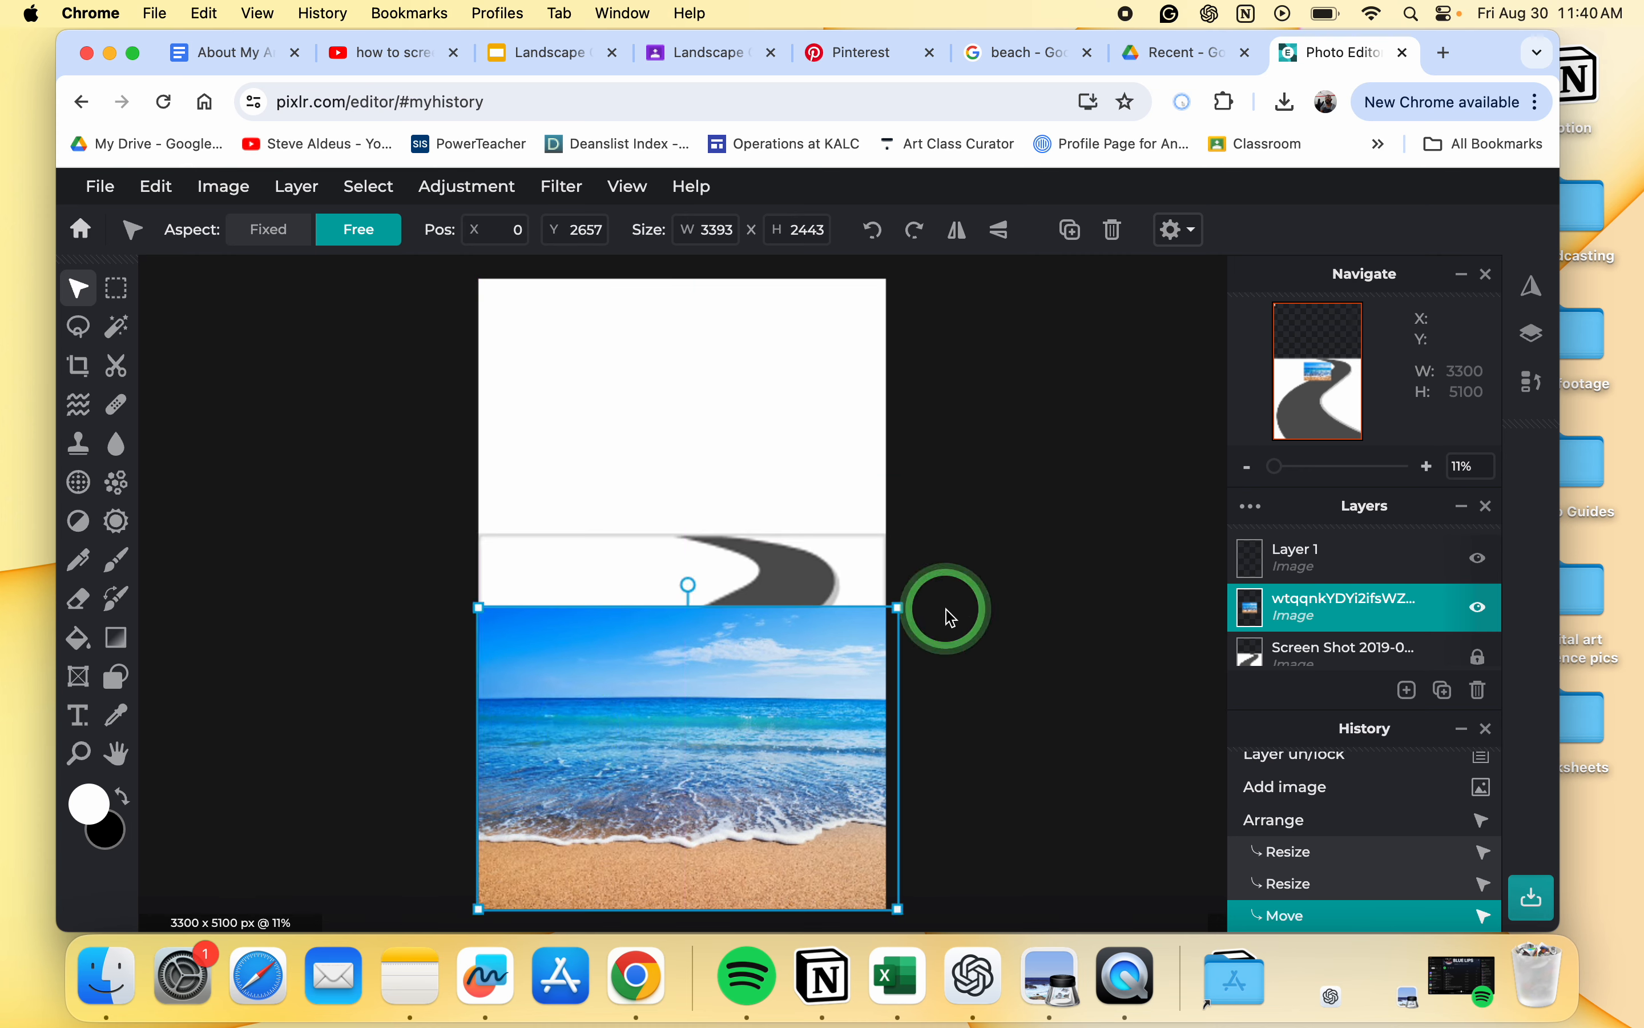
drag(901, 607, 888, 602)
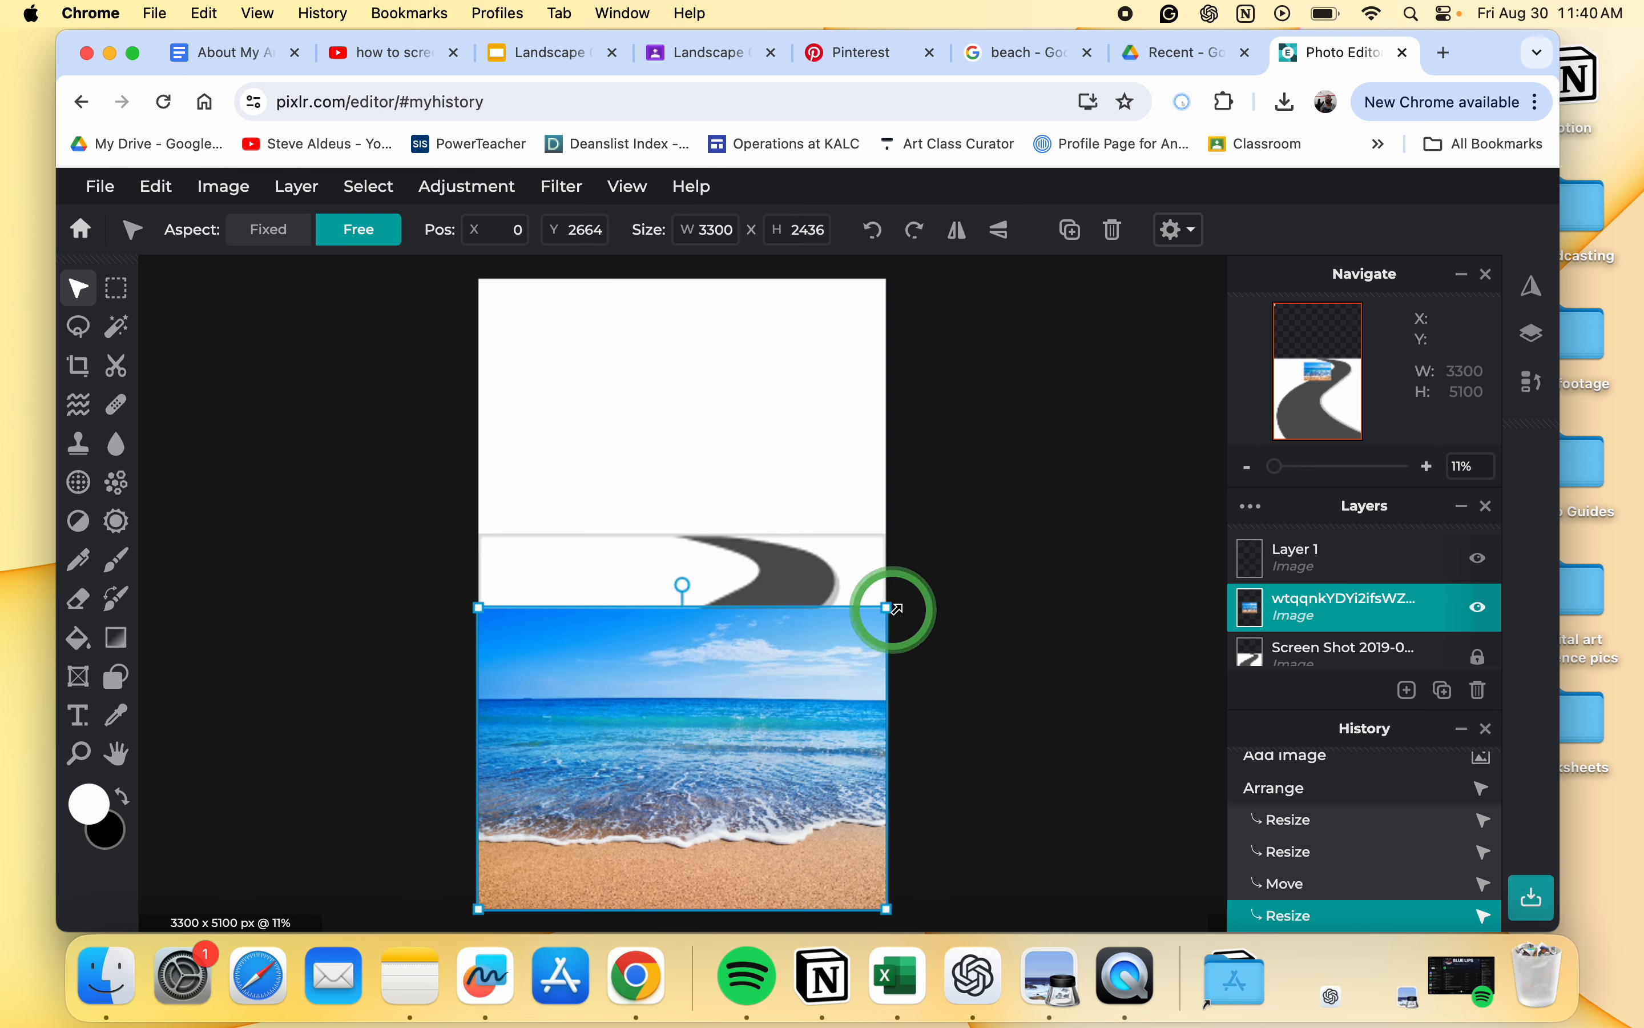
Step: Stretch the beach photo upward until it covers the whole road image, and deselect it
click(968, 615)
click(557, 667)
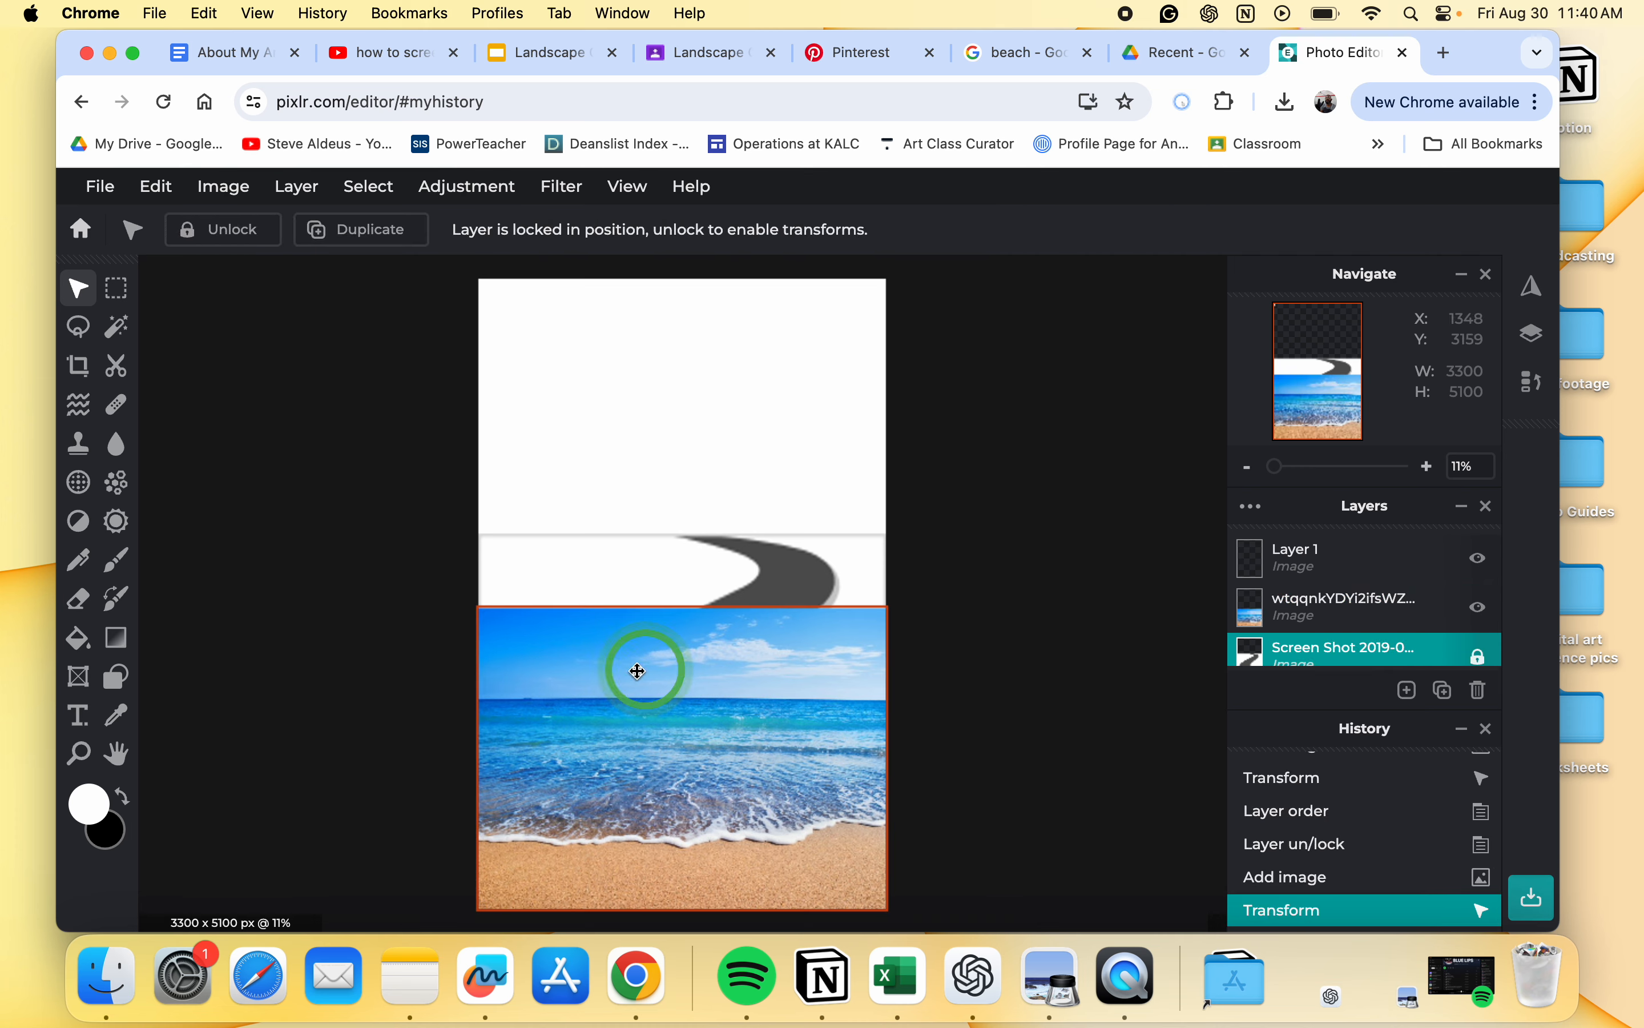
click(589, 727)
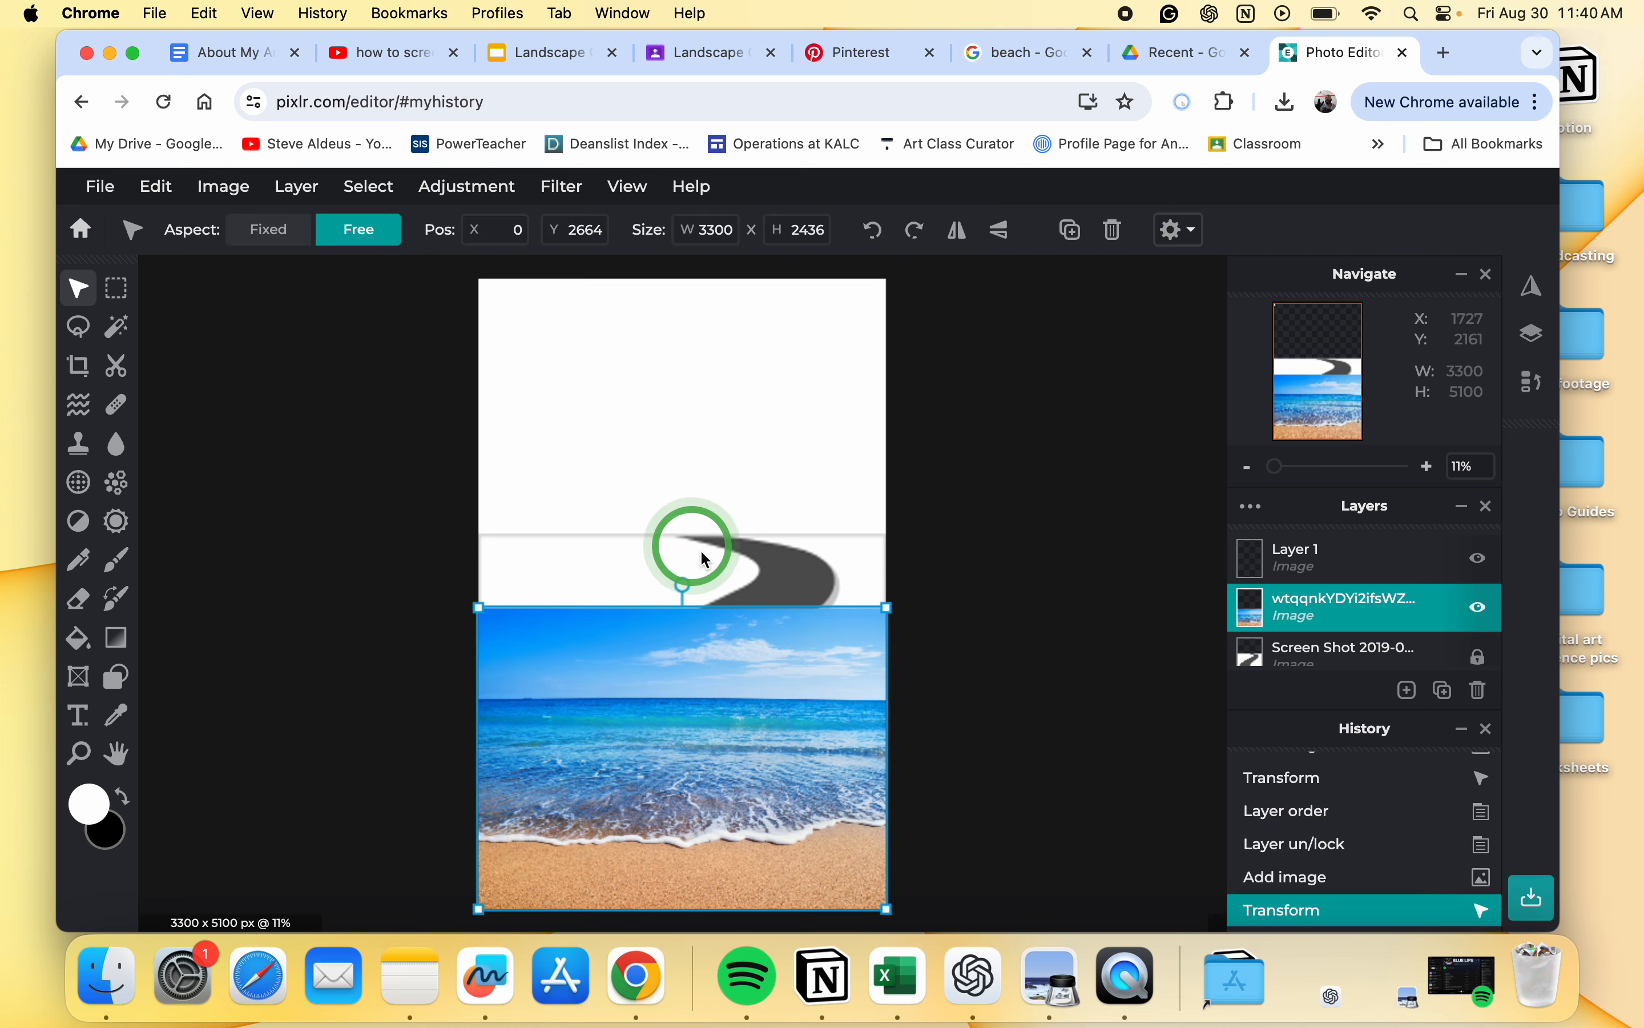
drag(888, 607, 888, 484)
click(972, 500)
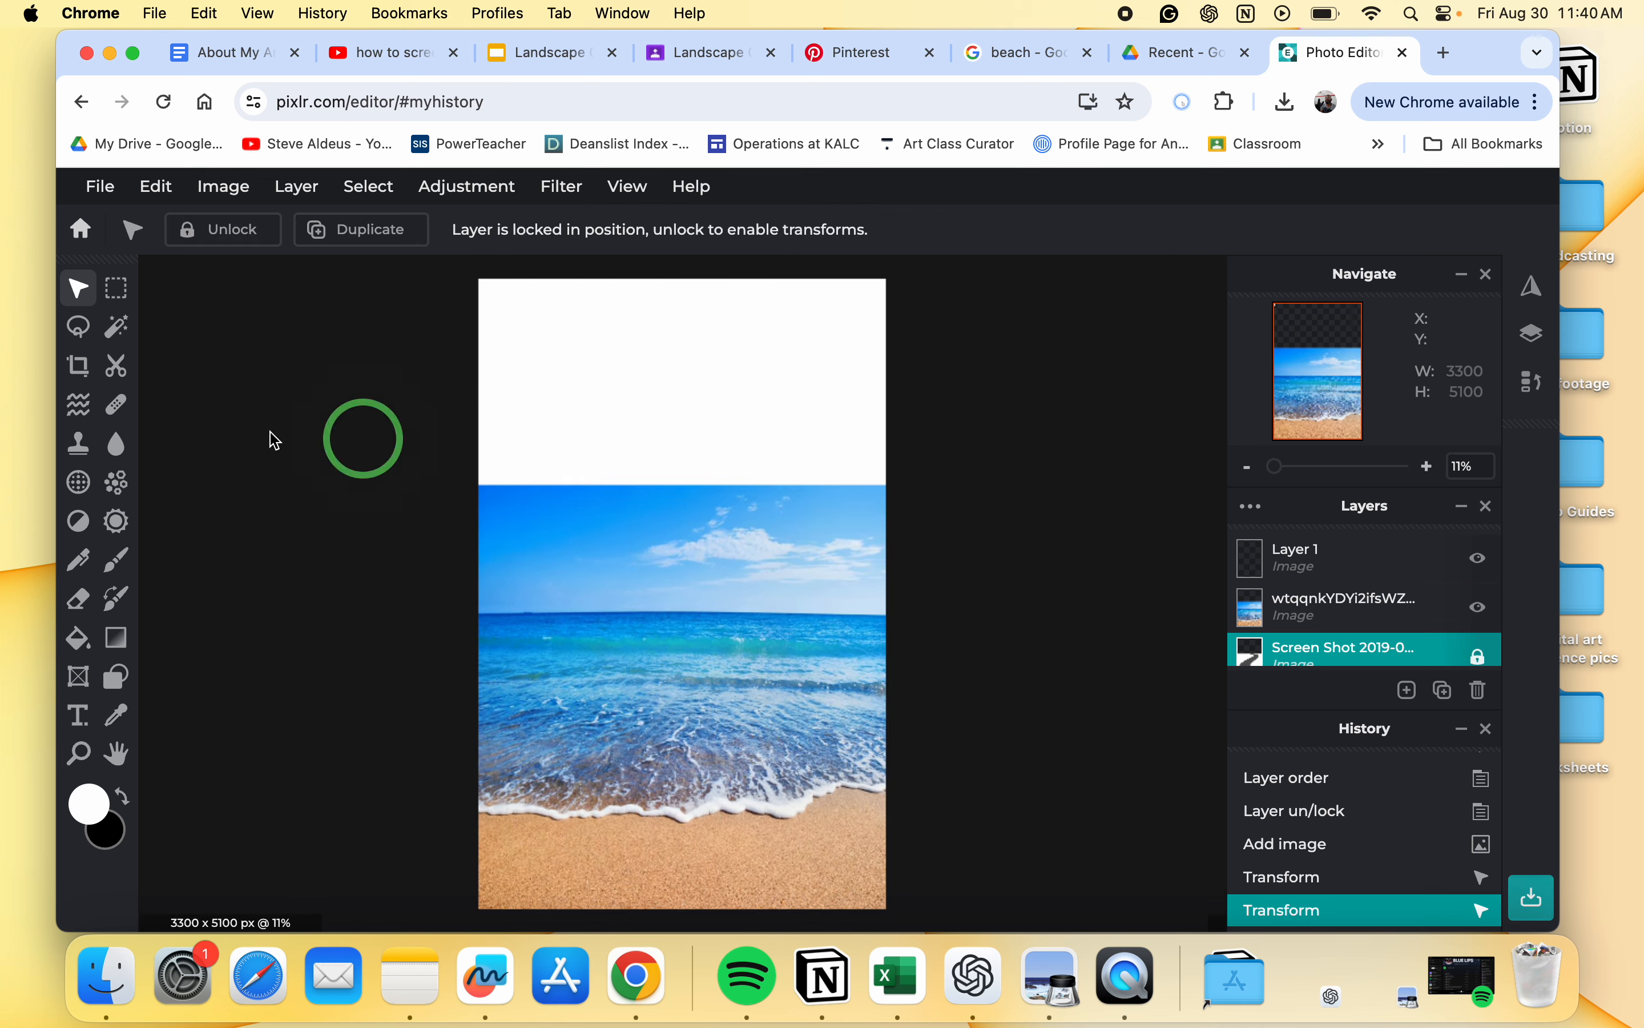
Step: Select the sky above the horizon with a full-width rectangular marquee and clear that area on the road layer and the beach layer
click(121, 286)
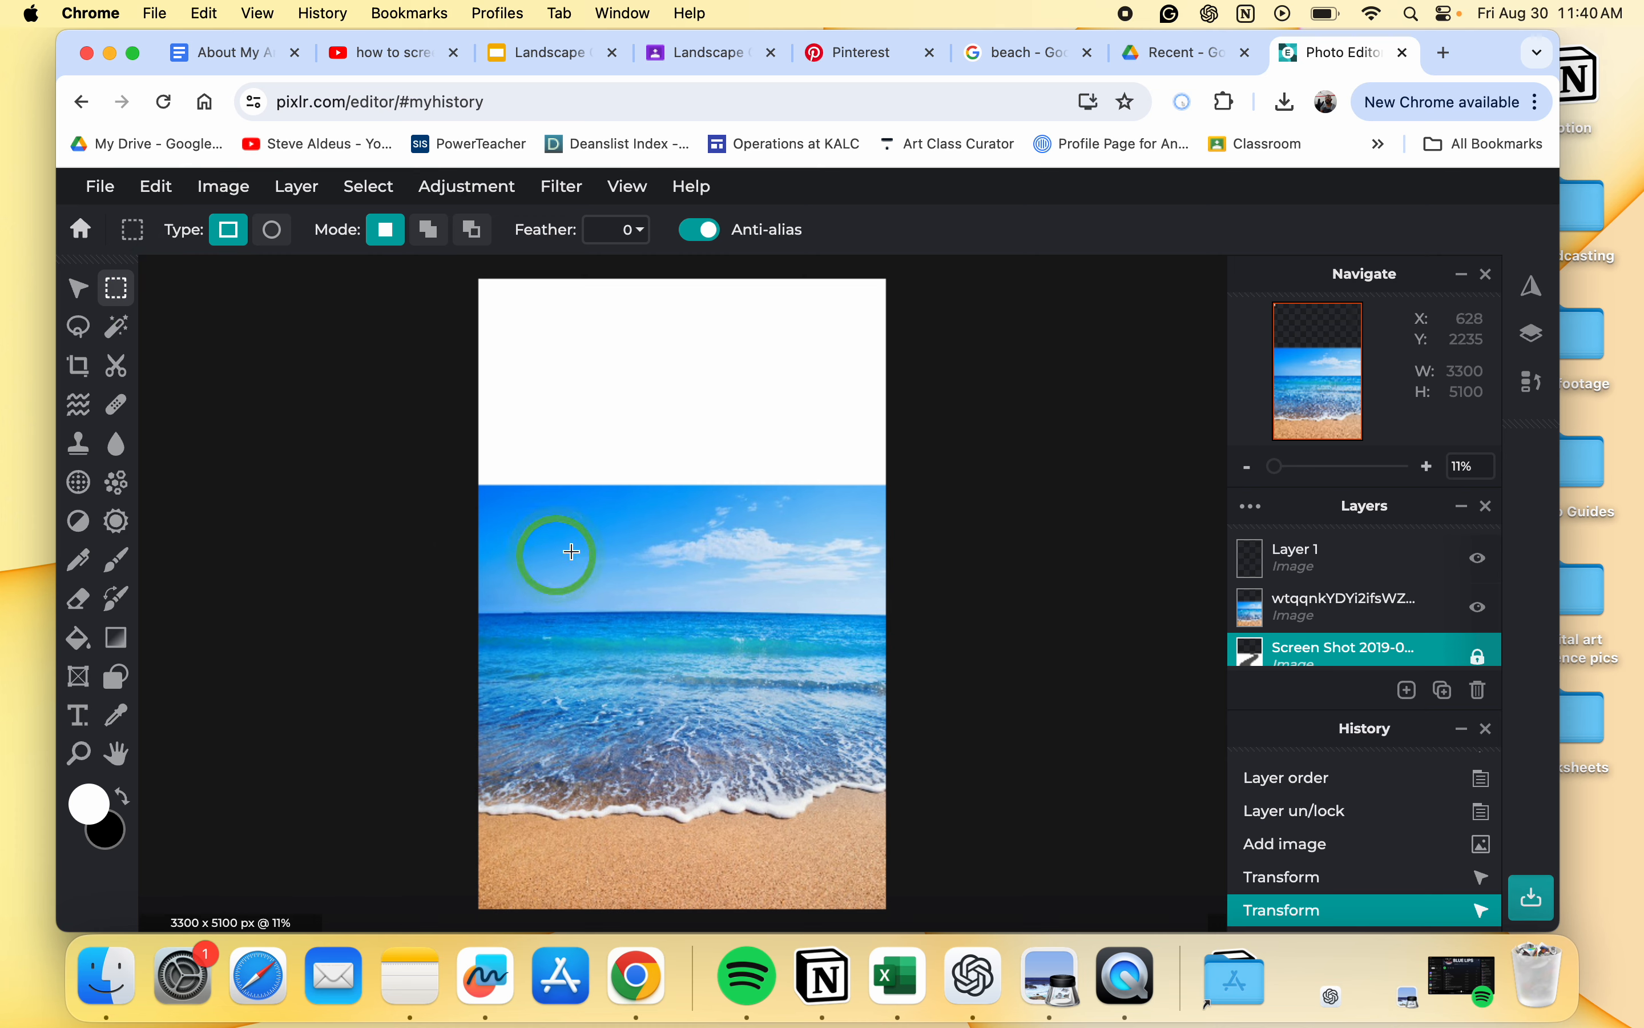
drag(455, 471, 930, 603)
key(BackSpace)
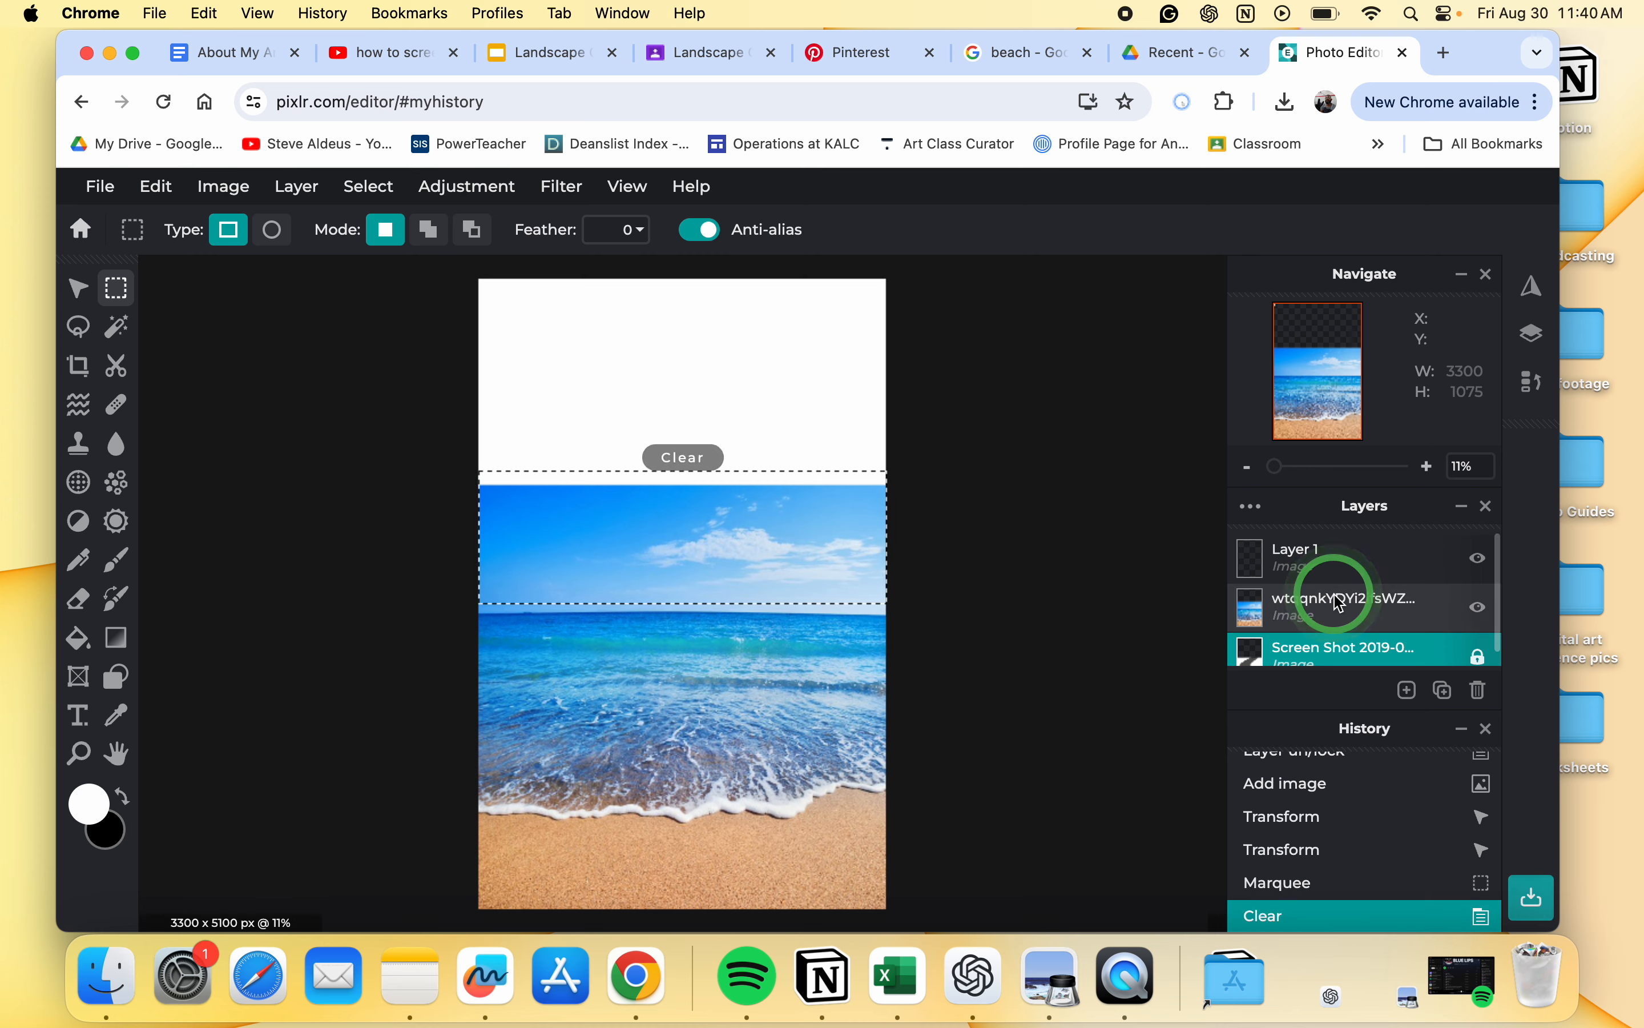
click(1268, 599)
key(BackSpace)
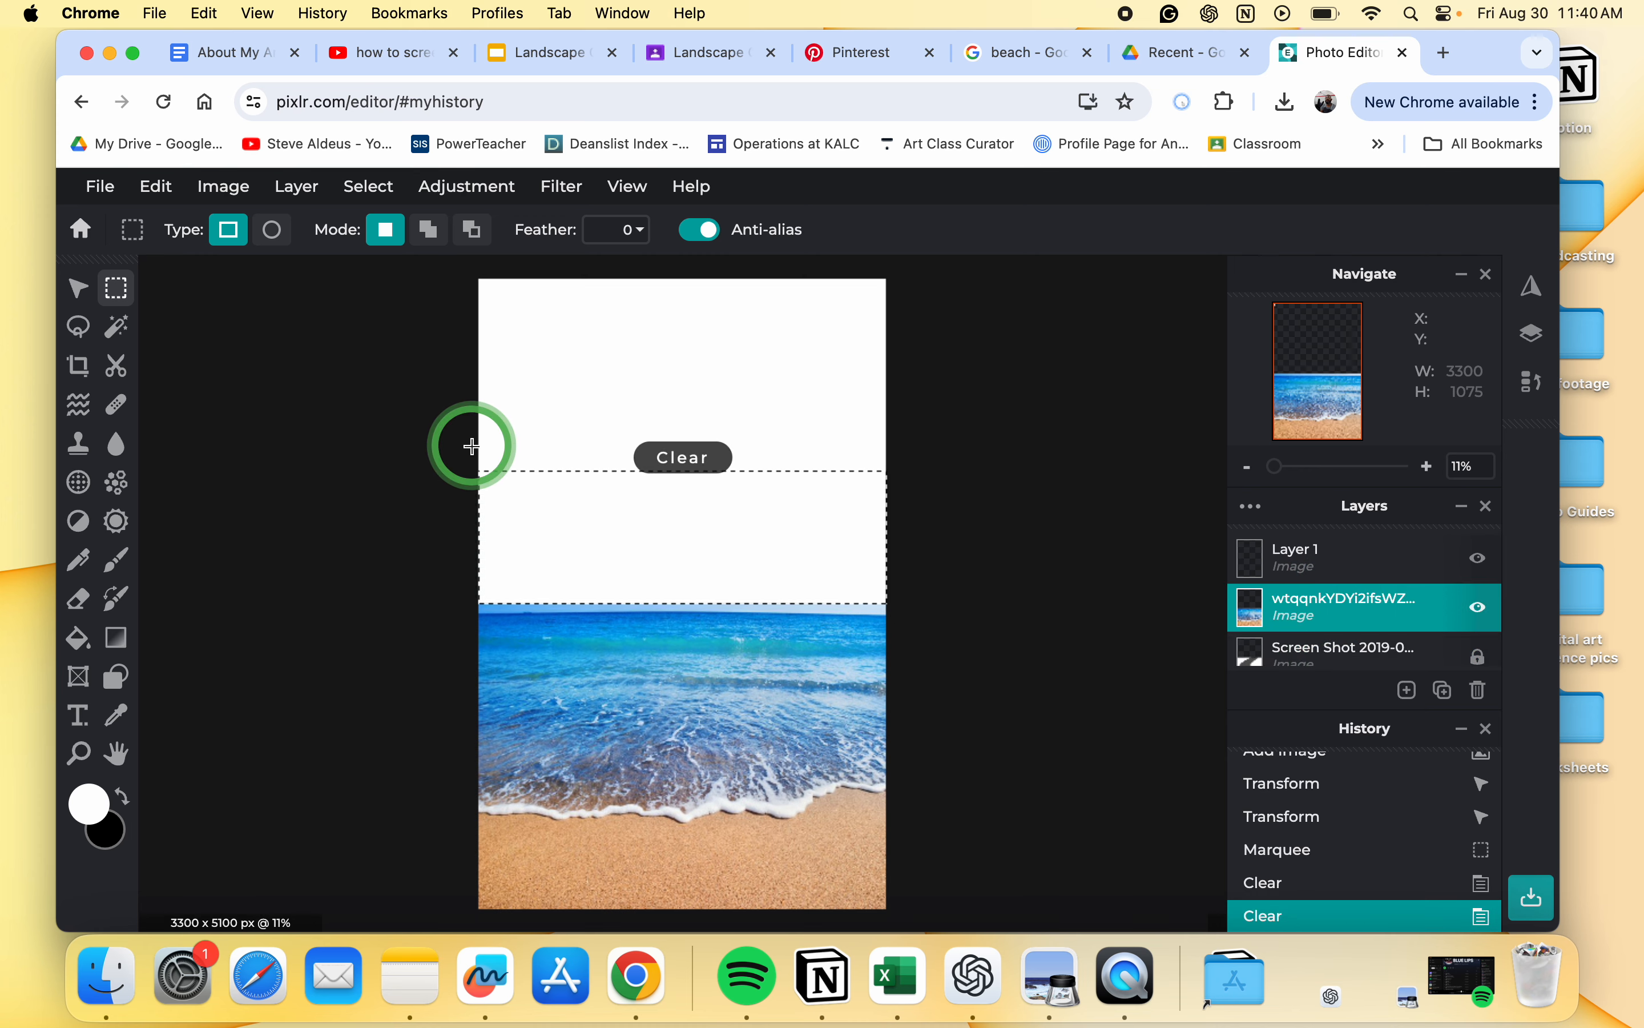
Step: Select the remaining sky strip along the beach photo's horizon with the magic wand, delete it, and clear the selection
click(129, 336)
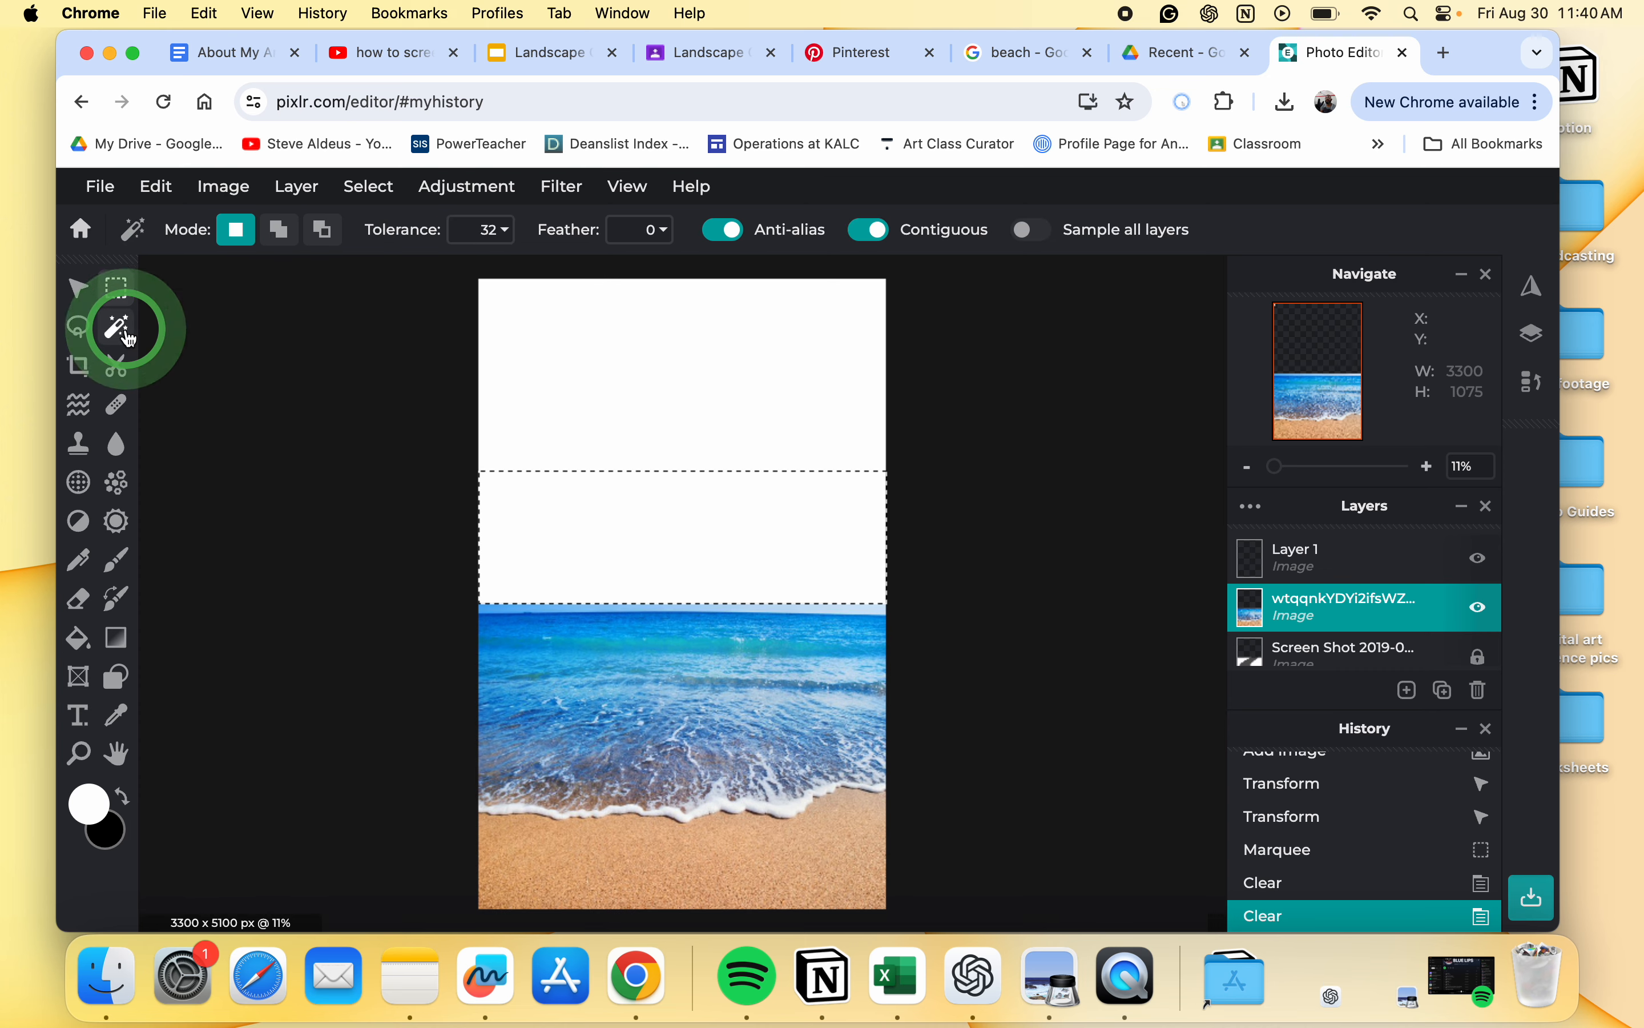
scroll(523, 616, up, 3)
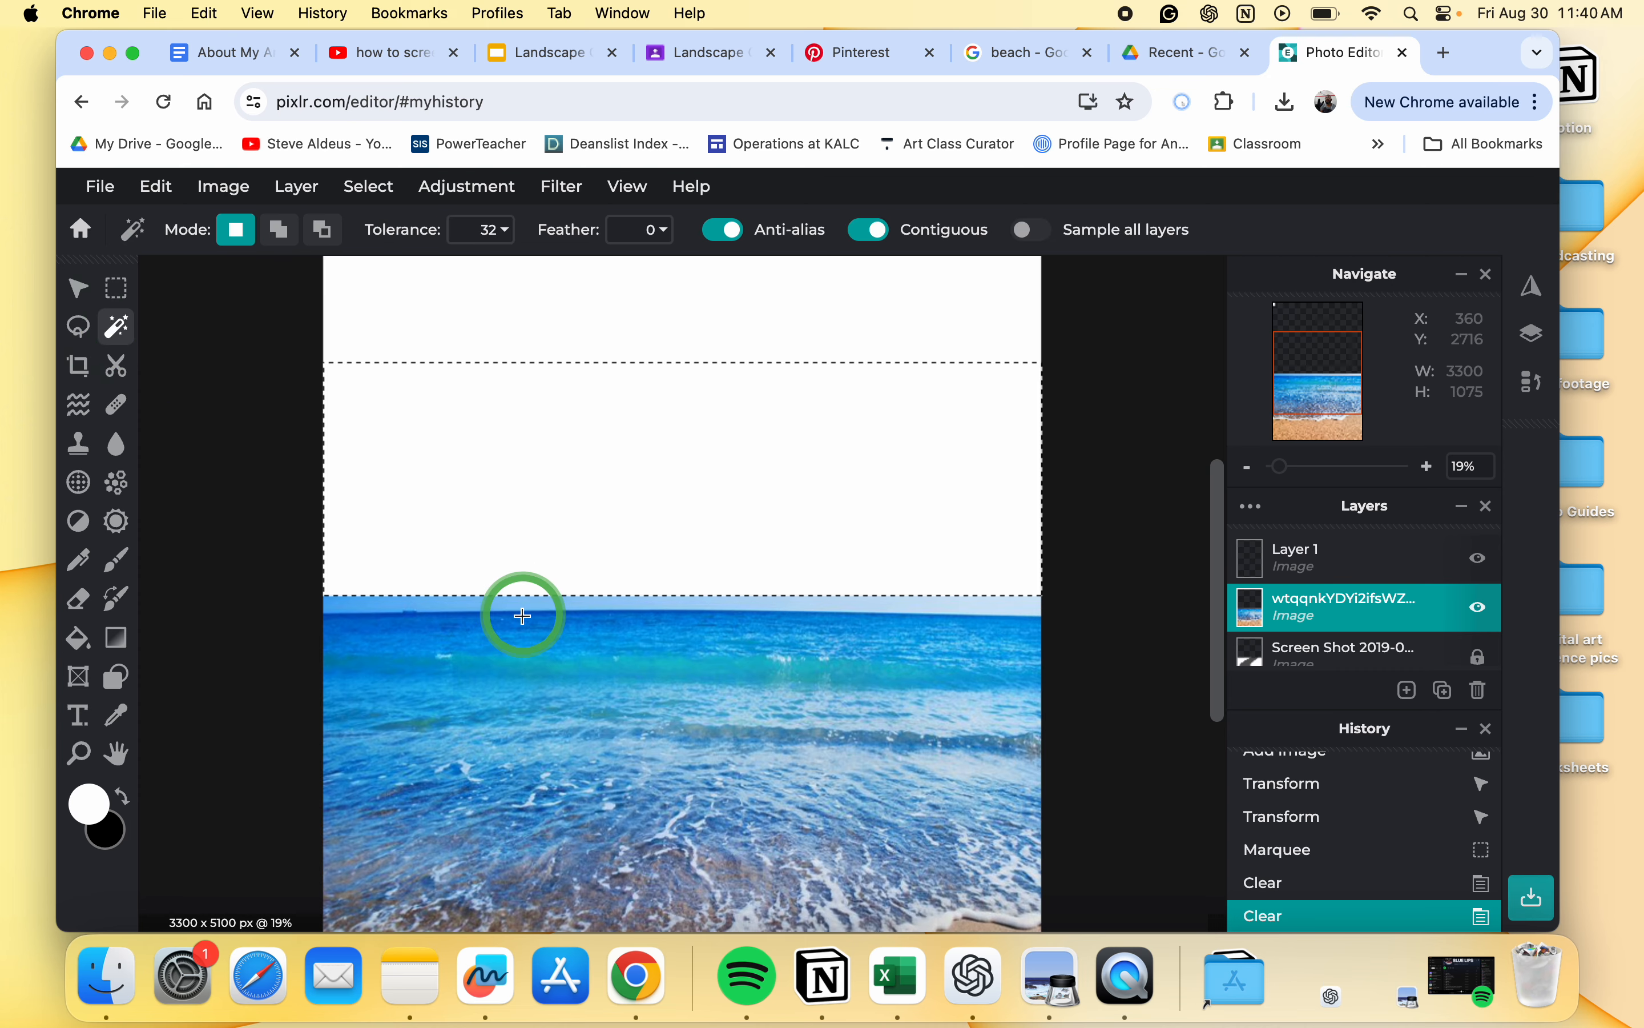
click(498, 606)
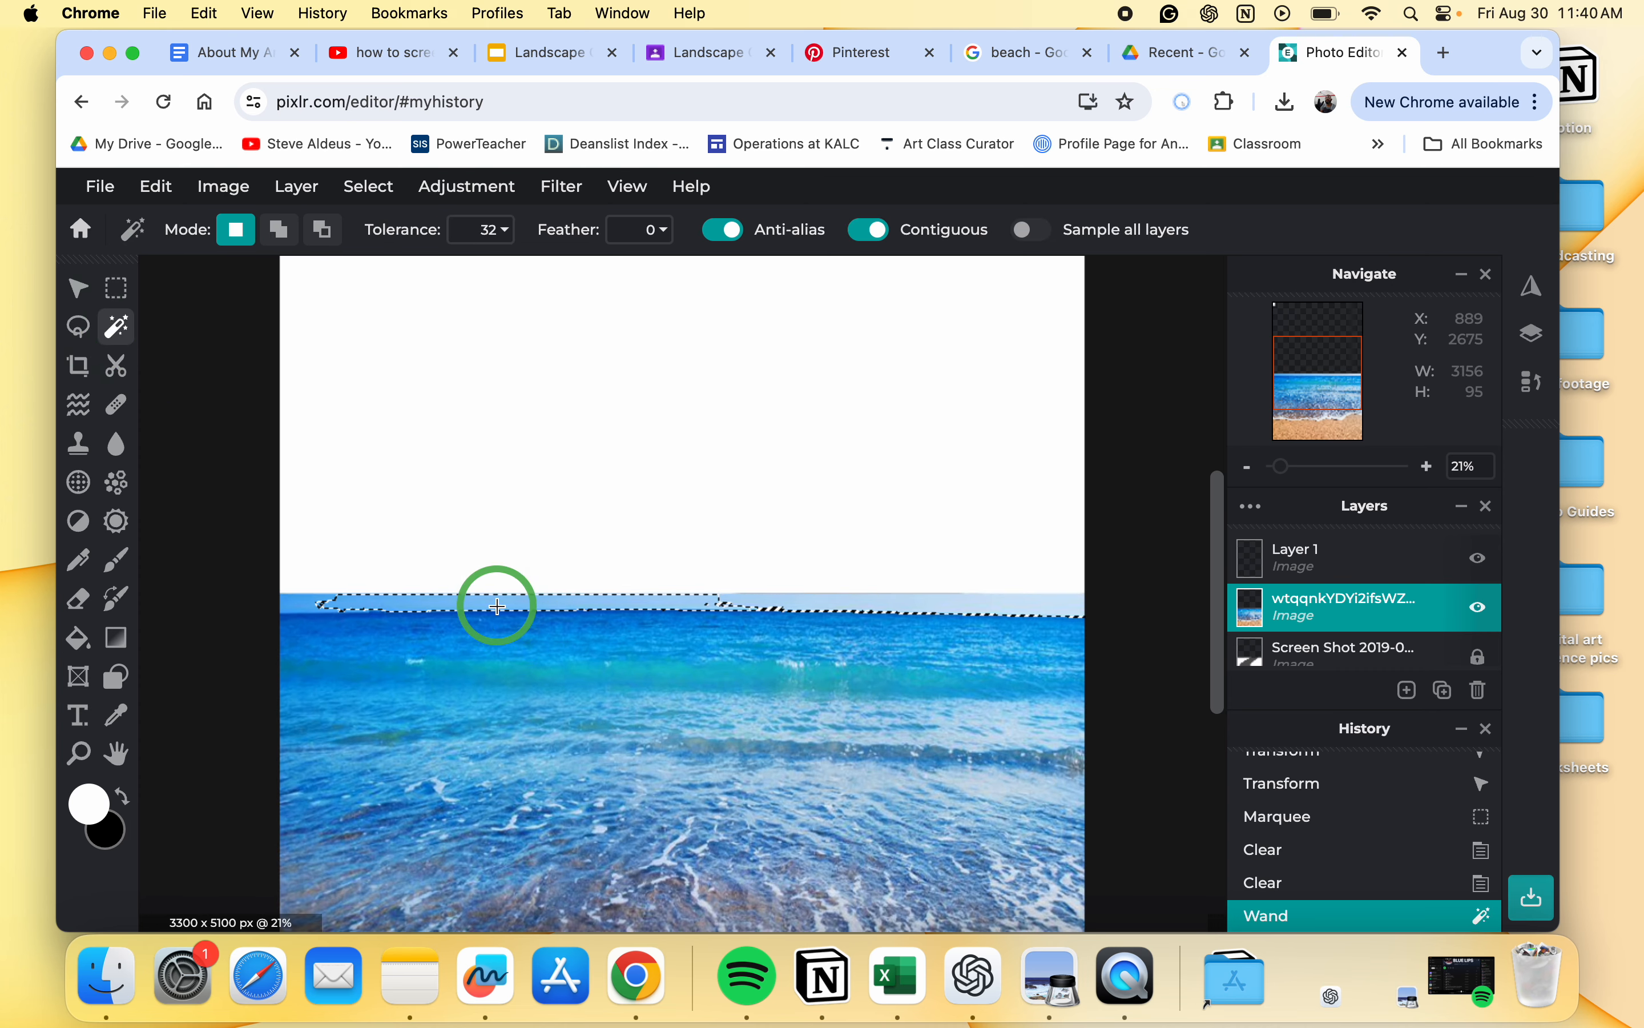
shift+click(316, 606)
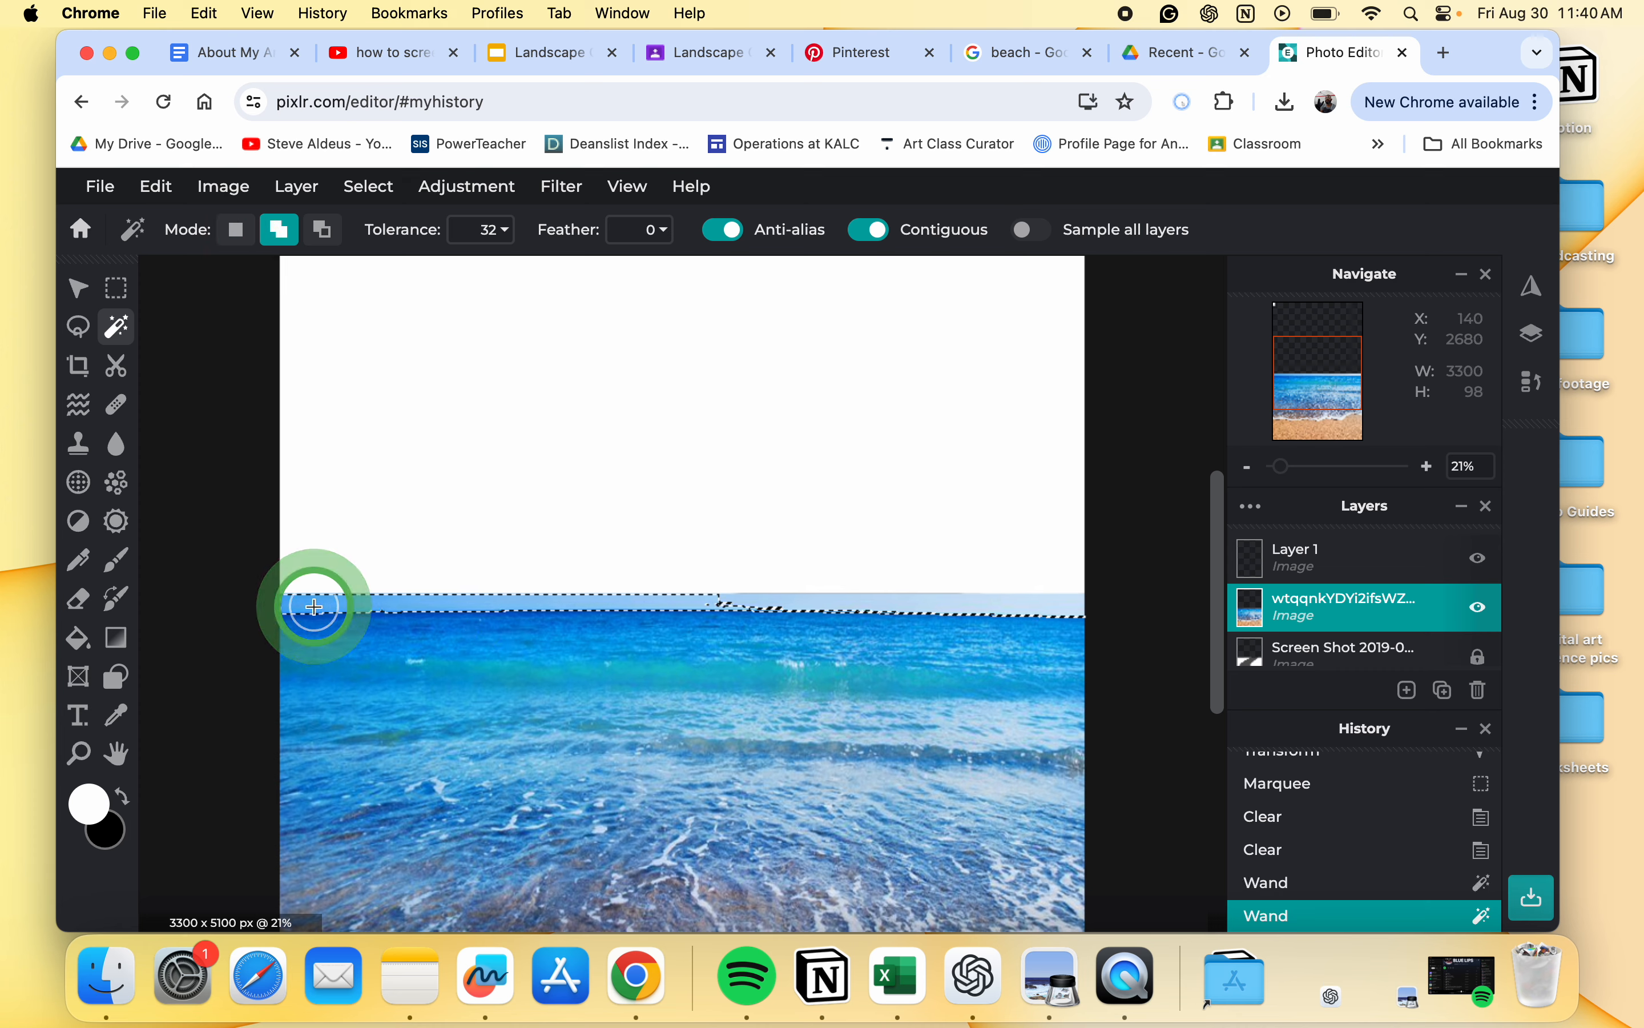
shift+click(945, 598)
scroll(944, 599, down, 3)
key(Delete)
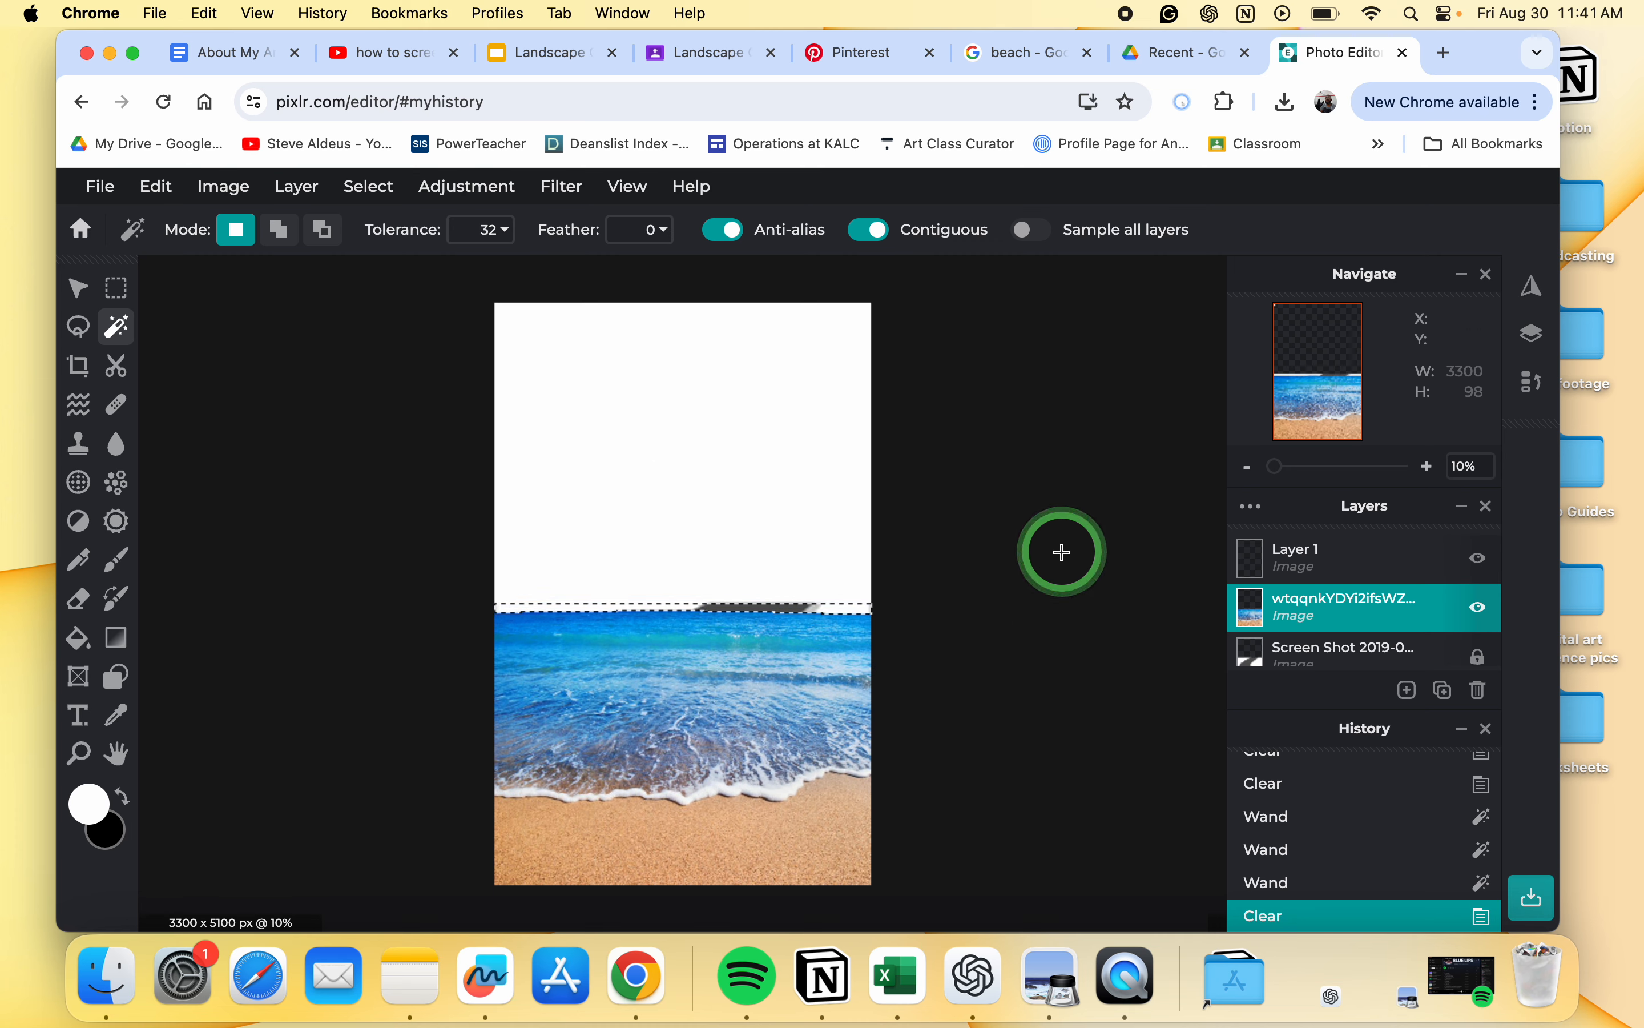
click(1062, 553)
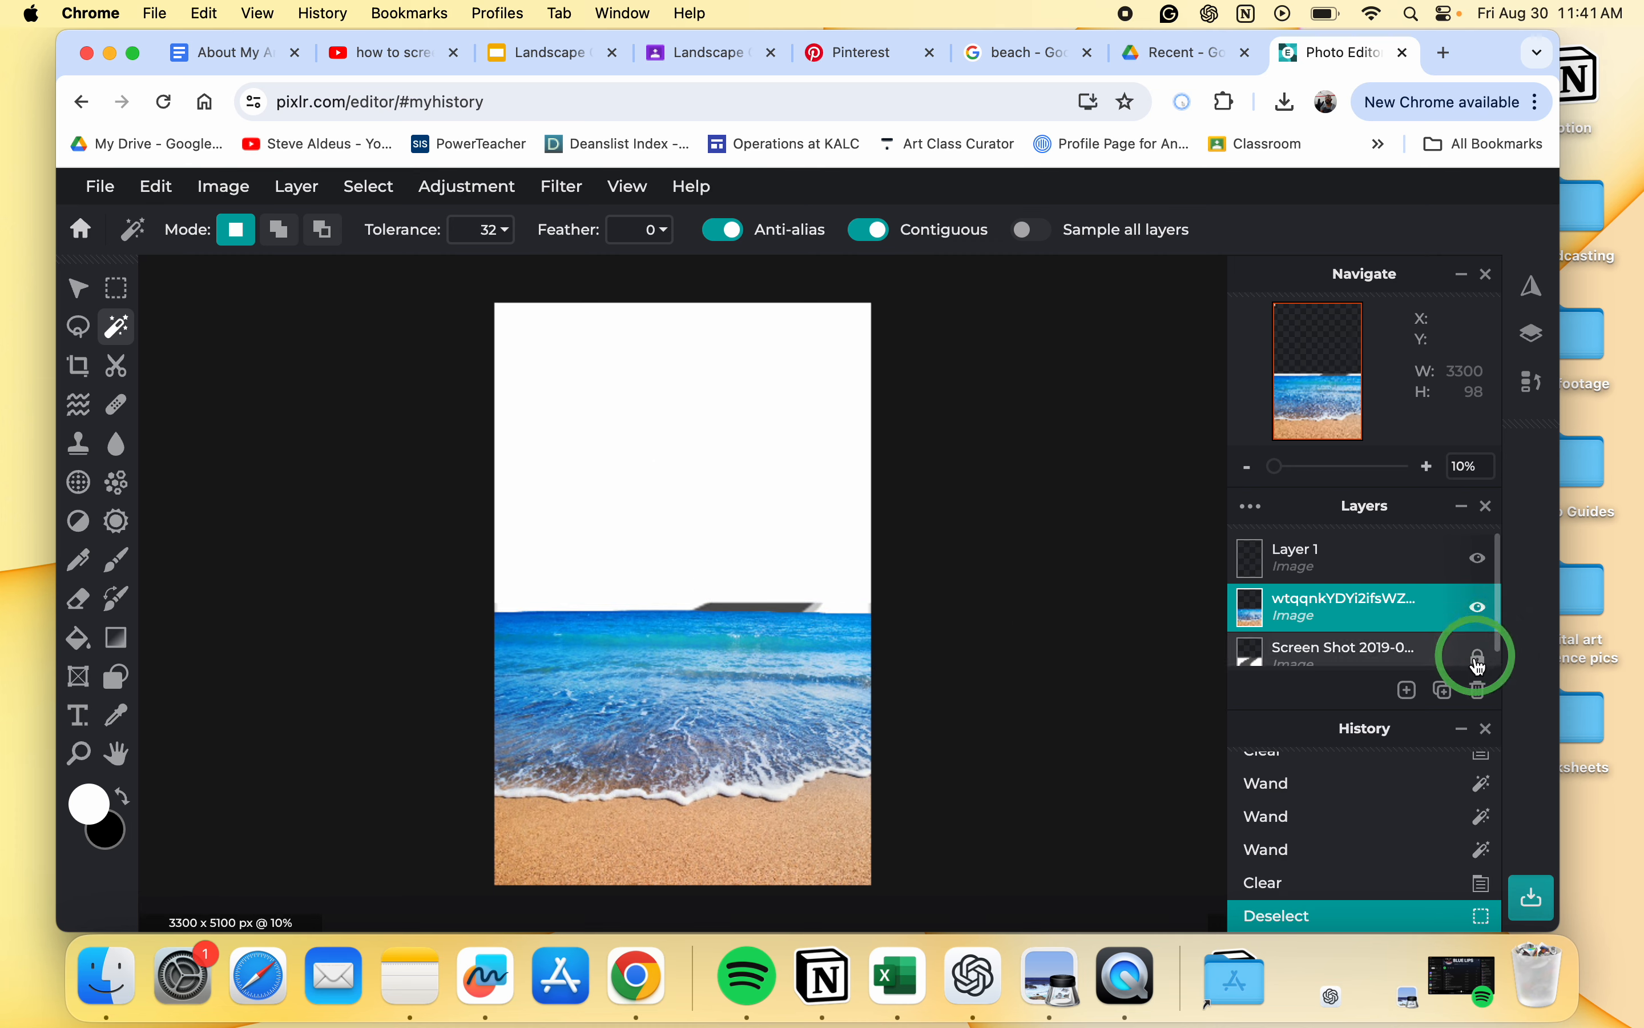
Step: Unlock the winding-road guide layer and hide it so only the beach photo shows
click(1480, 663)
click(1480, 663)
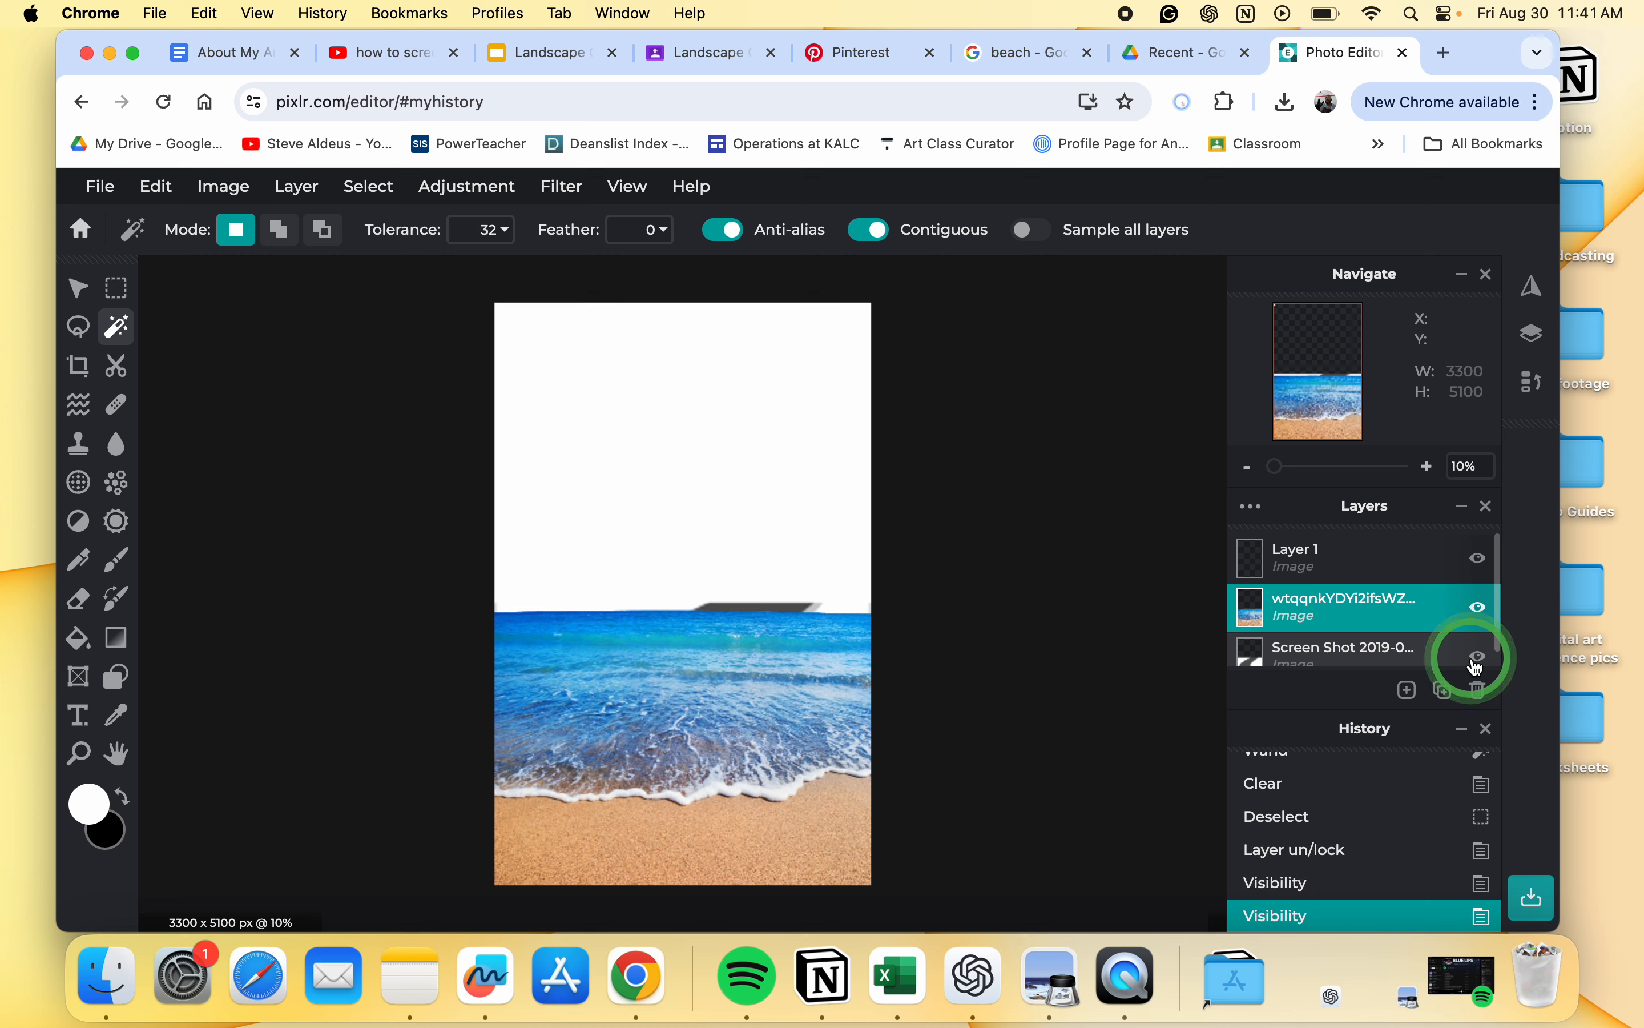
click(1480, 663)
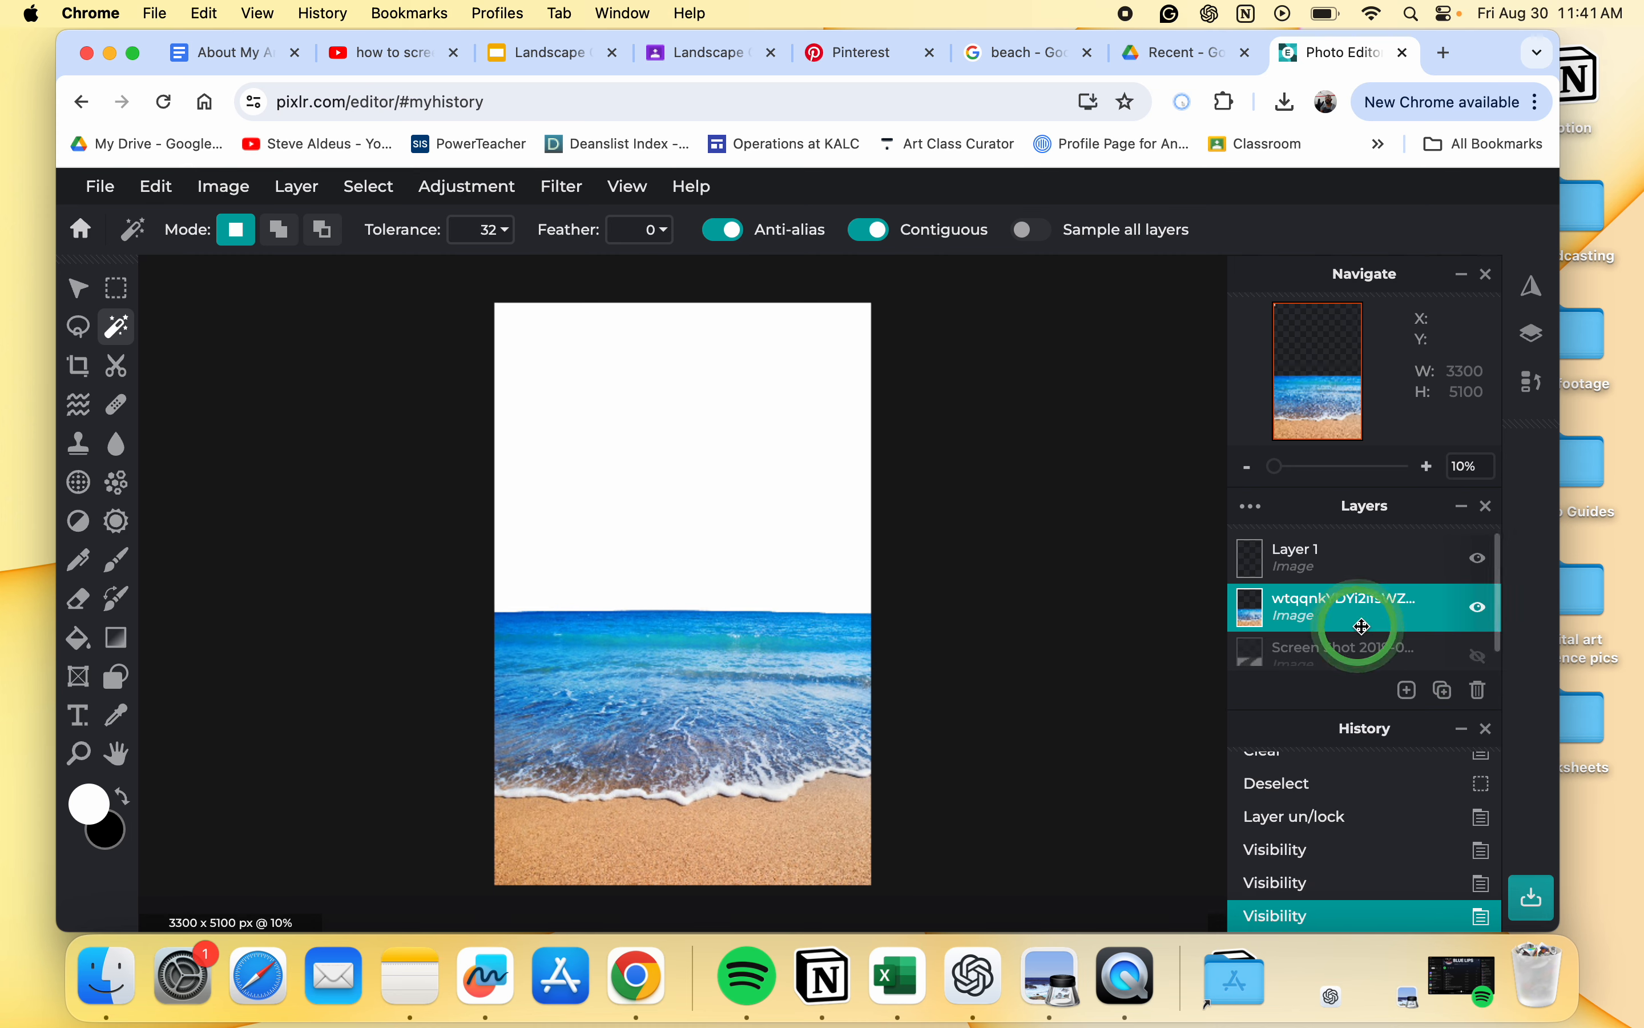
Step: Rename the beach photo's layer to "water"
double_click(1352, 599)
click(1141, 599)
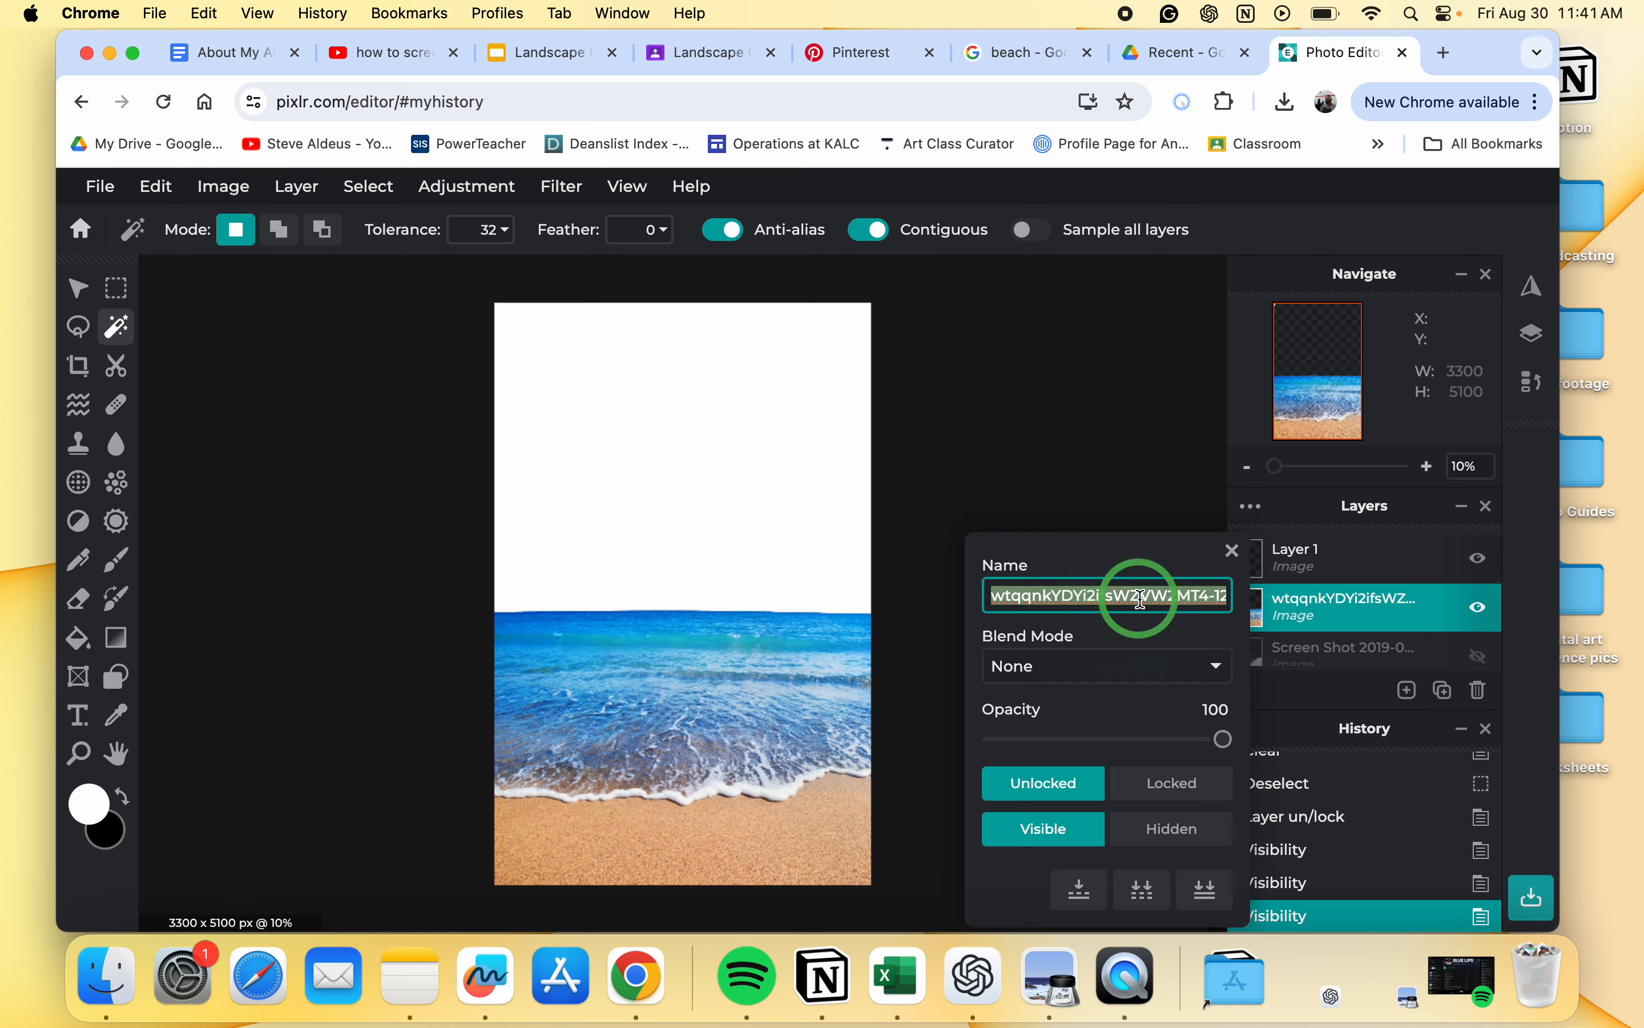
text(water)
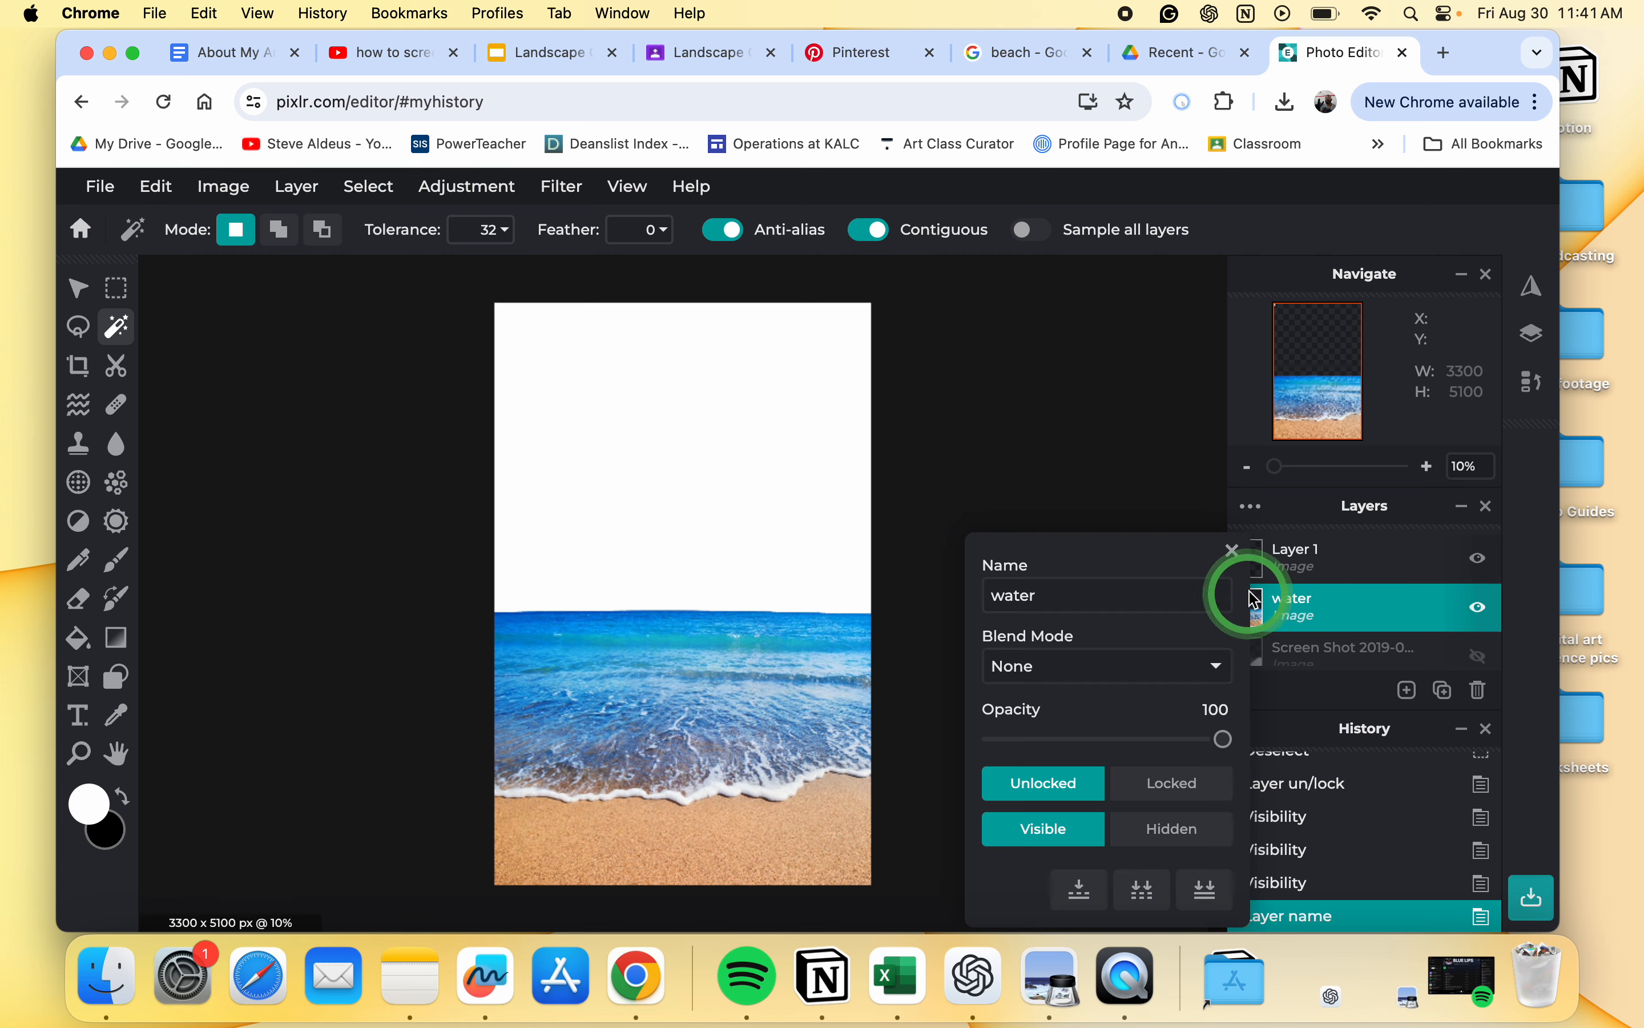
click(1233, 550)
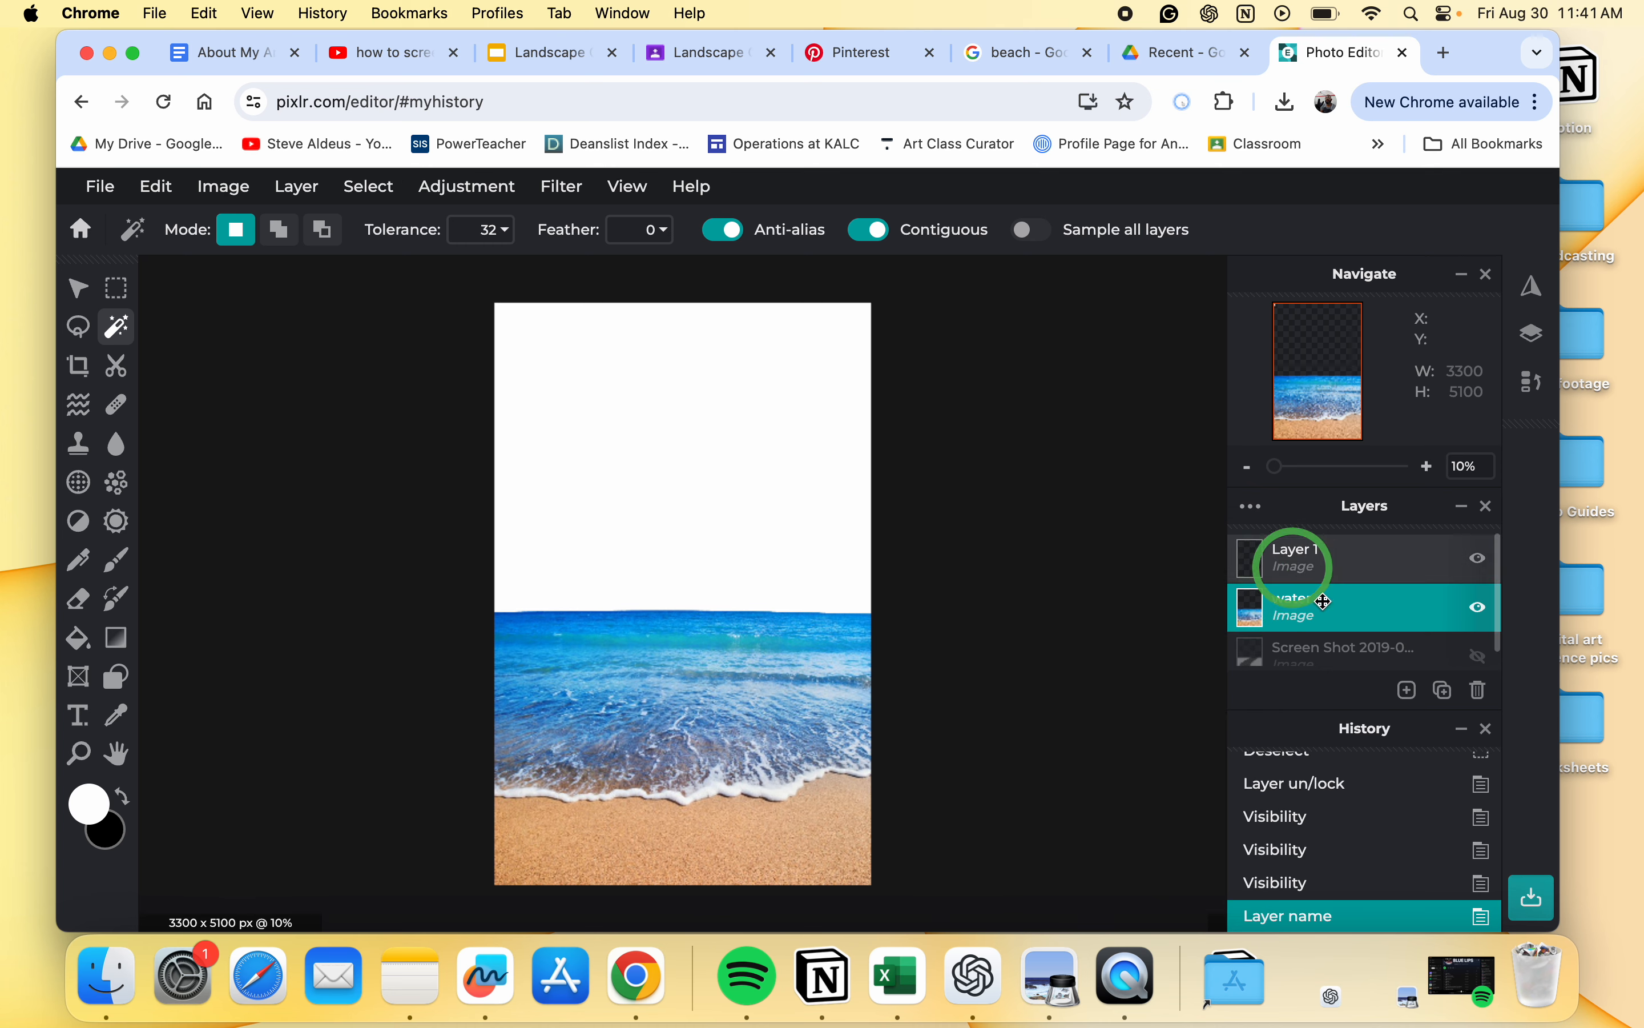
Step: Add the moonlit city image from the Desktop as a layer and enlarge it to about 3300 × 3070 px at the canvas top
click(1406, 689)
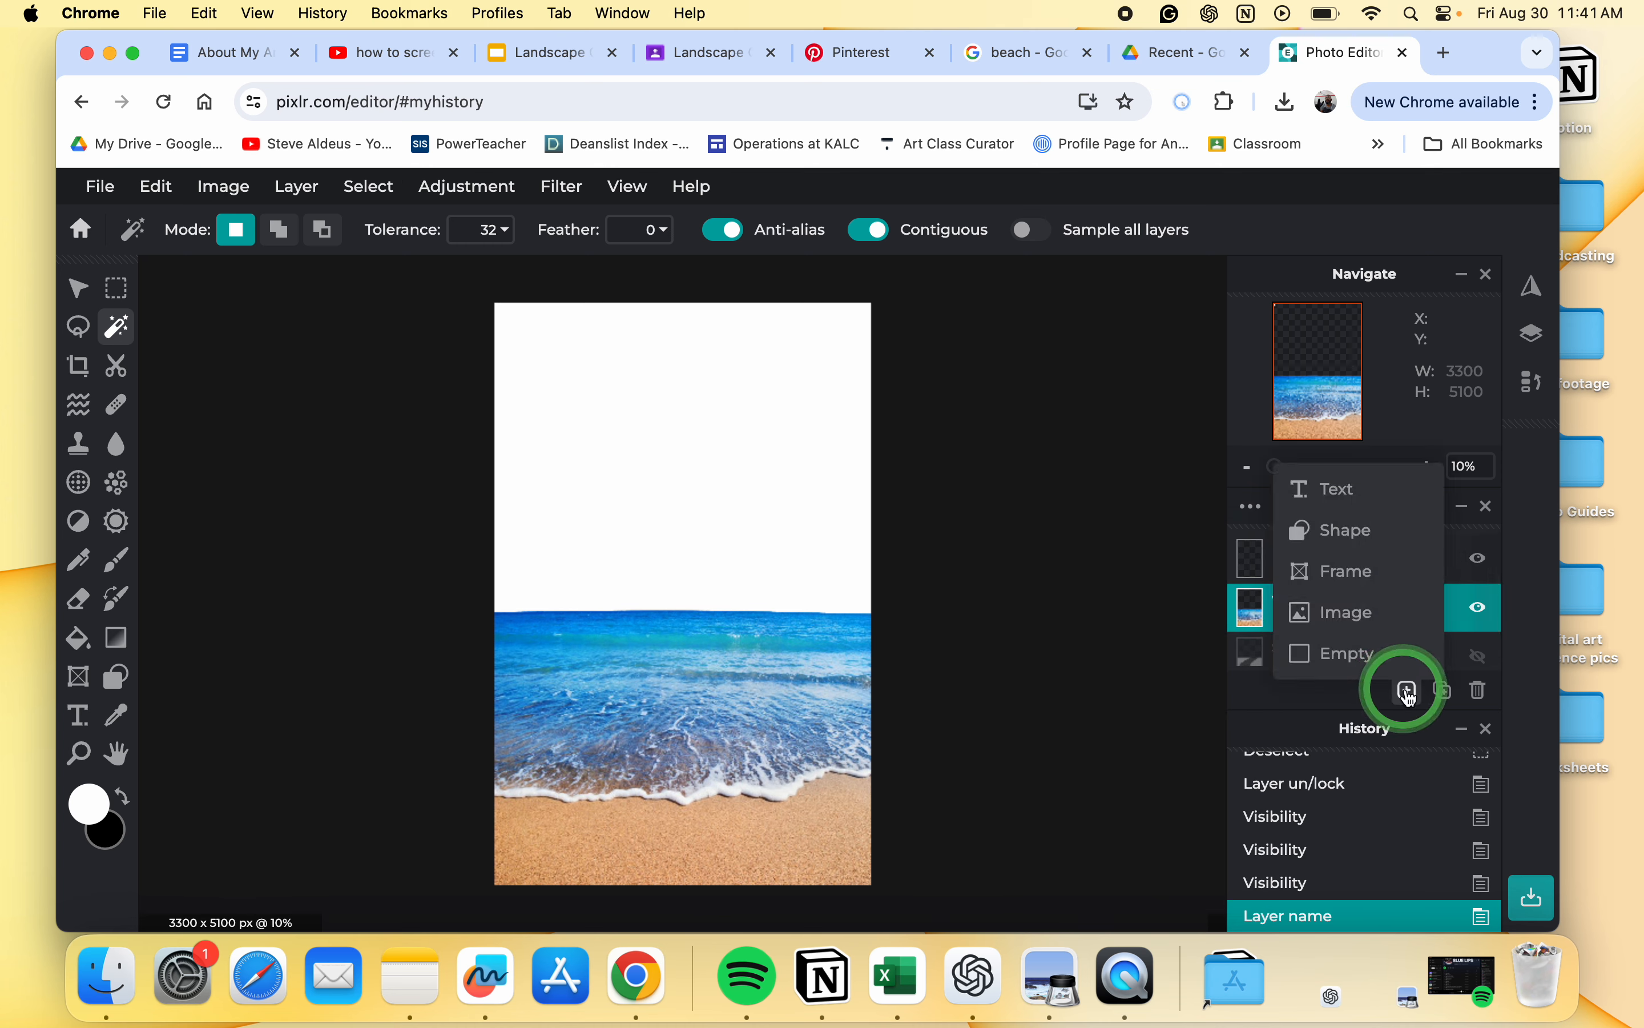
click(1392, 628)
scroll(820, 456, down, 3)
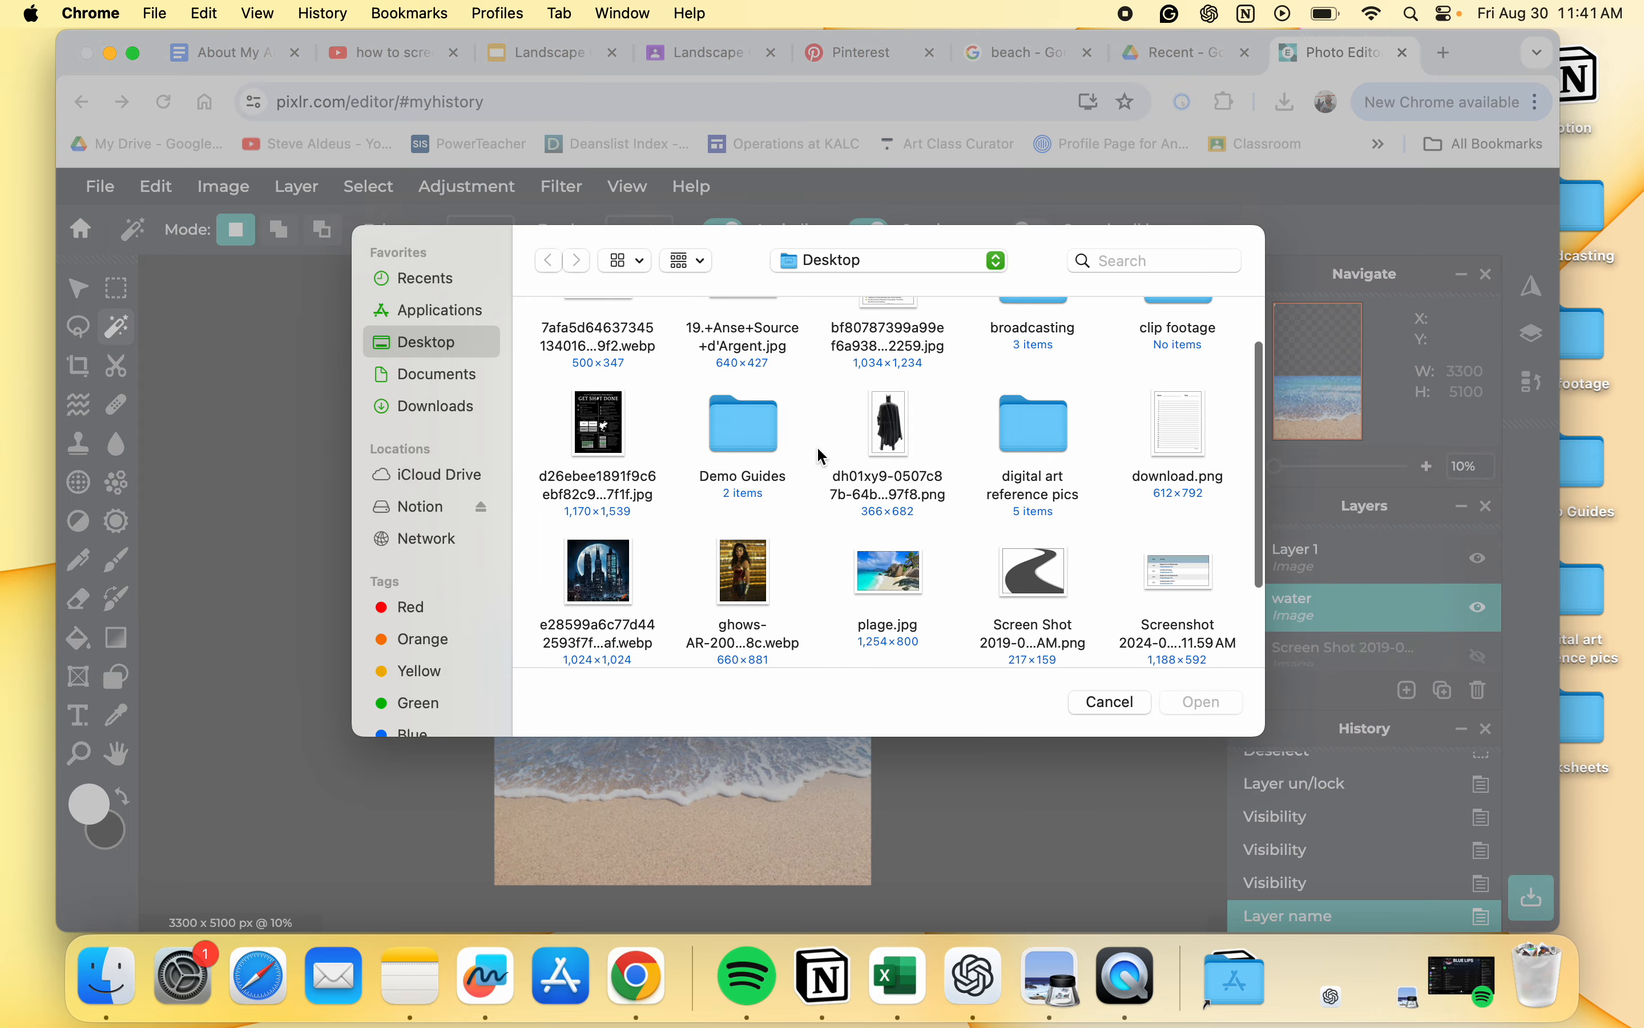
double_click(614, 546)
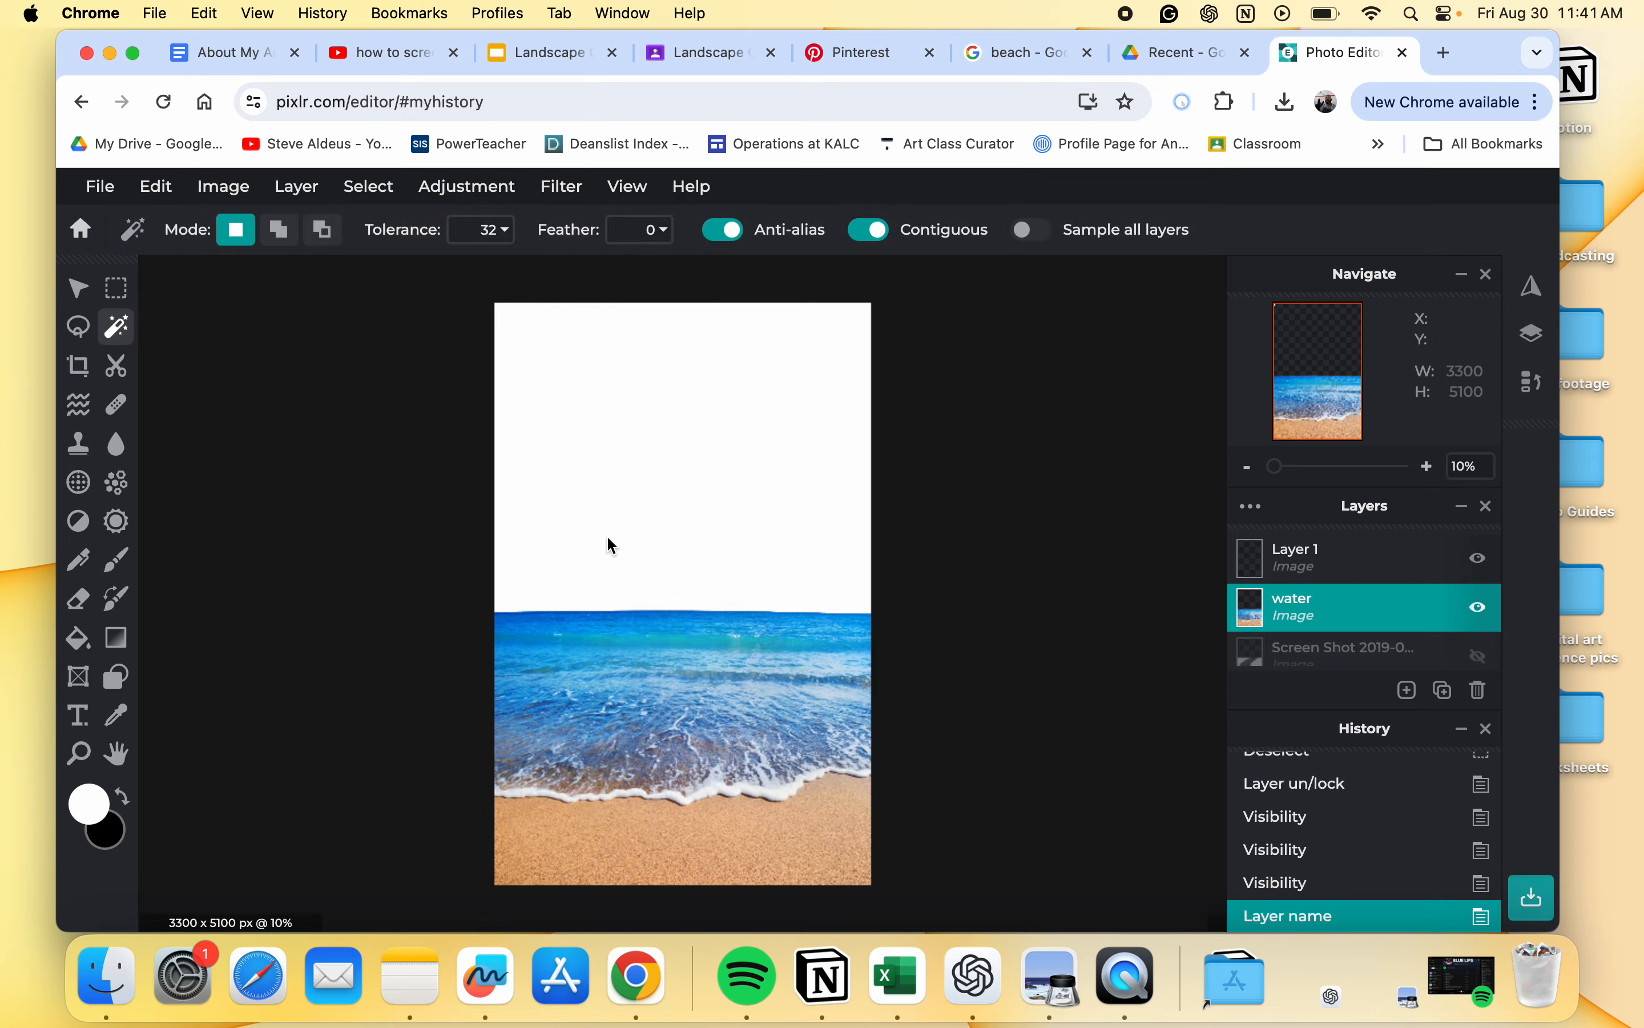
click(607, 540)
drag(626, 537, 554, 355)
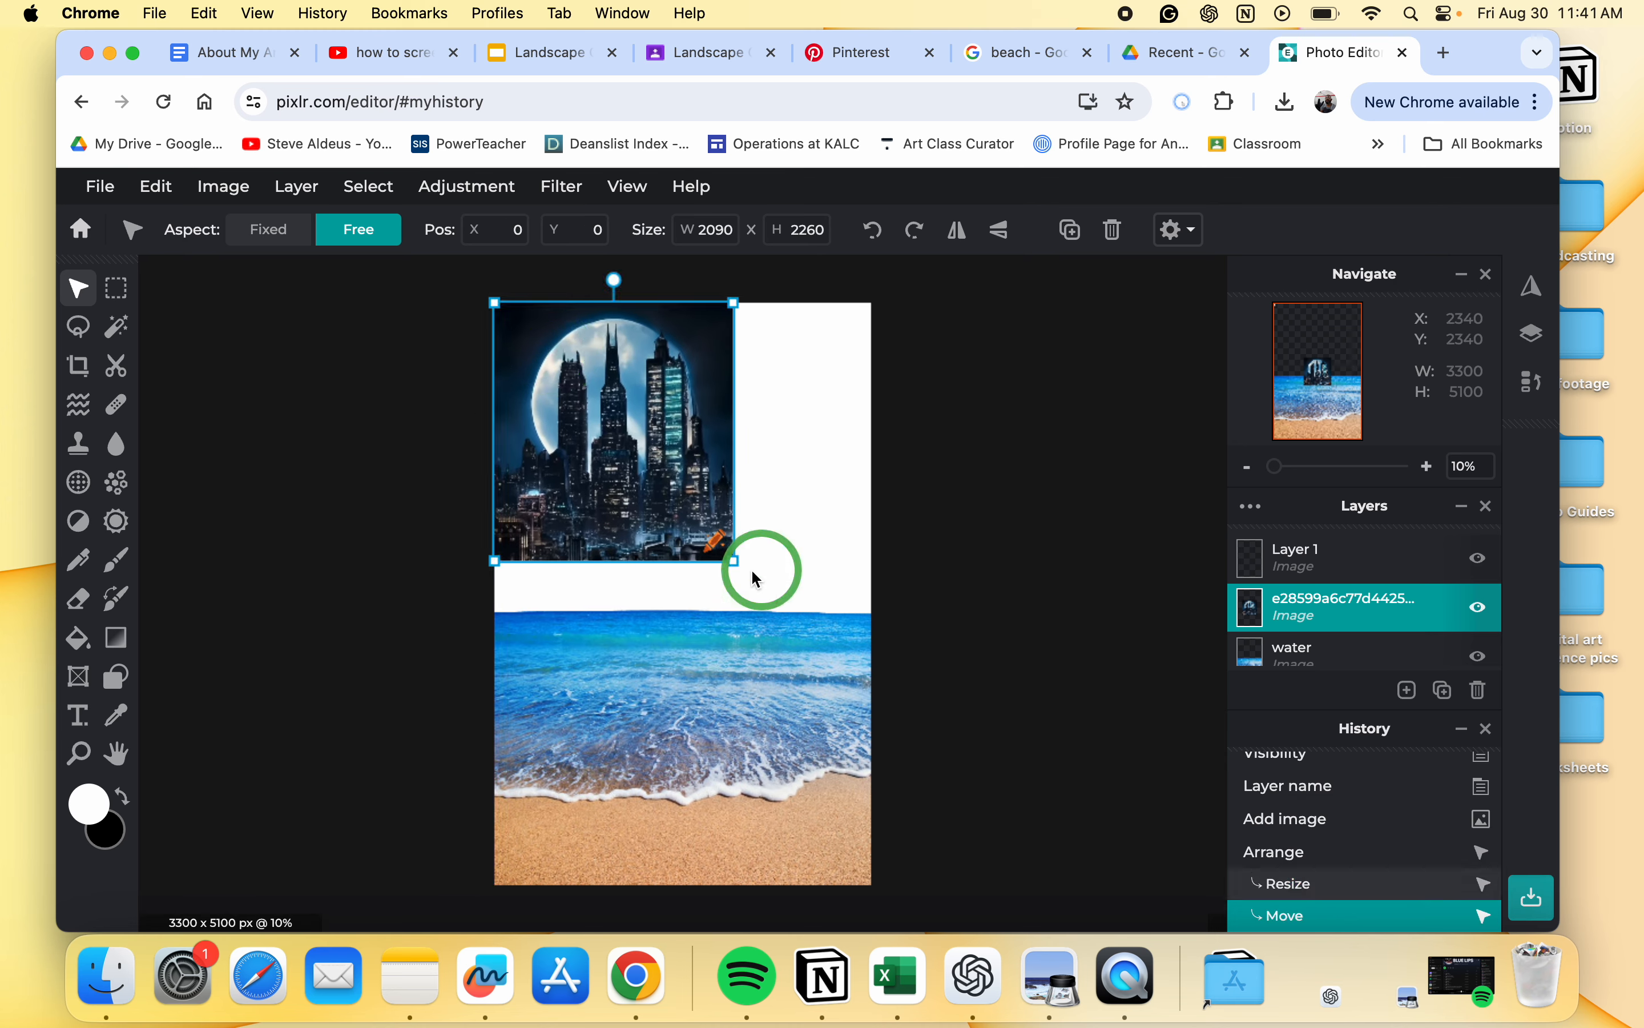
drag(741, 563, 874, 654)
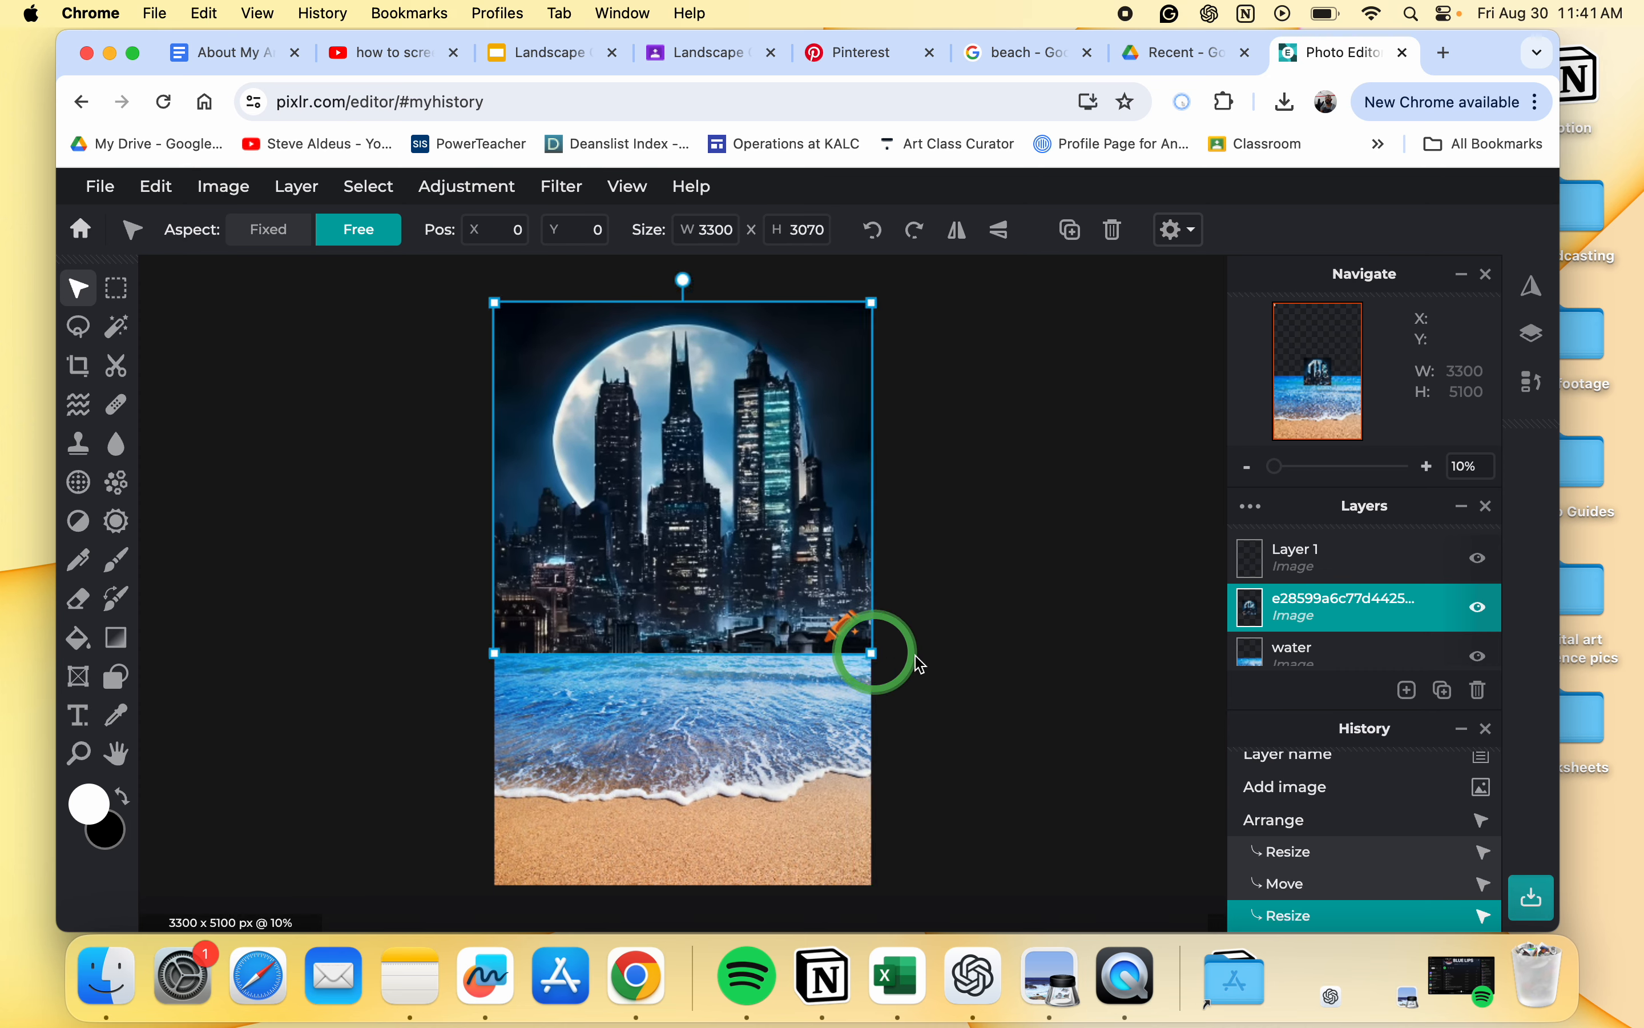
click(1014, 703)
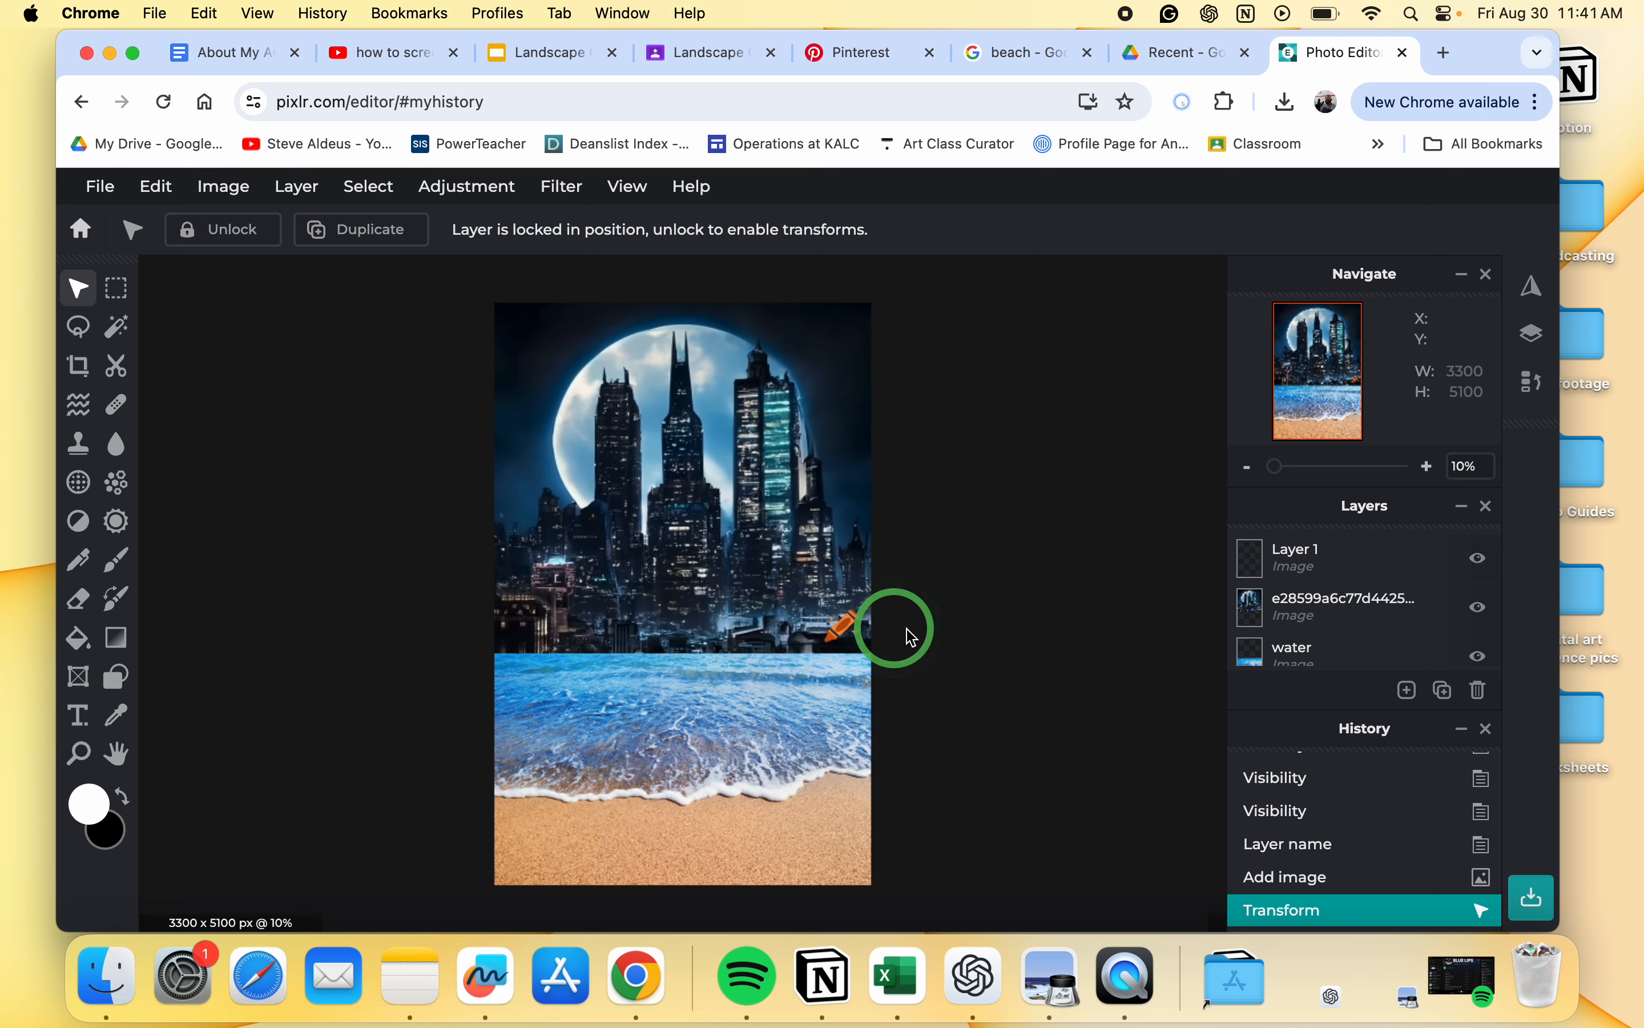
Step: Move the water layer above the city image's layer and rename the city image's layer to "city"
click(1306, 649)
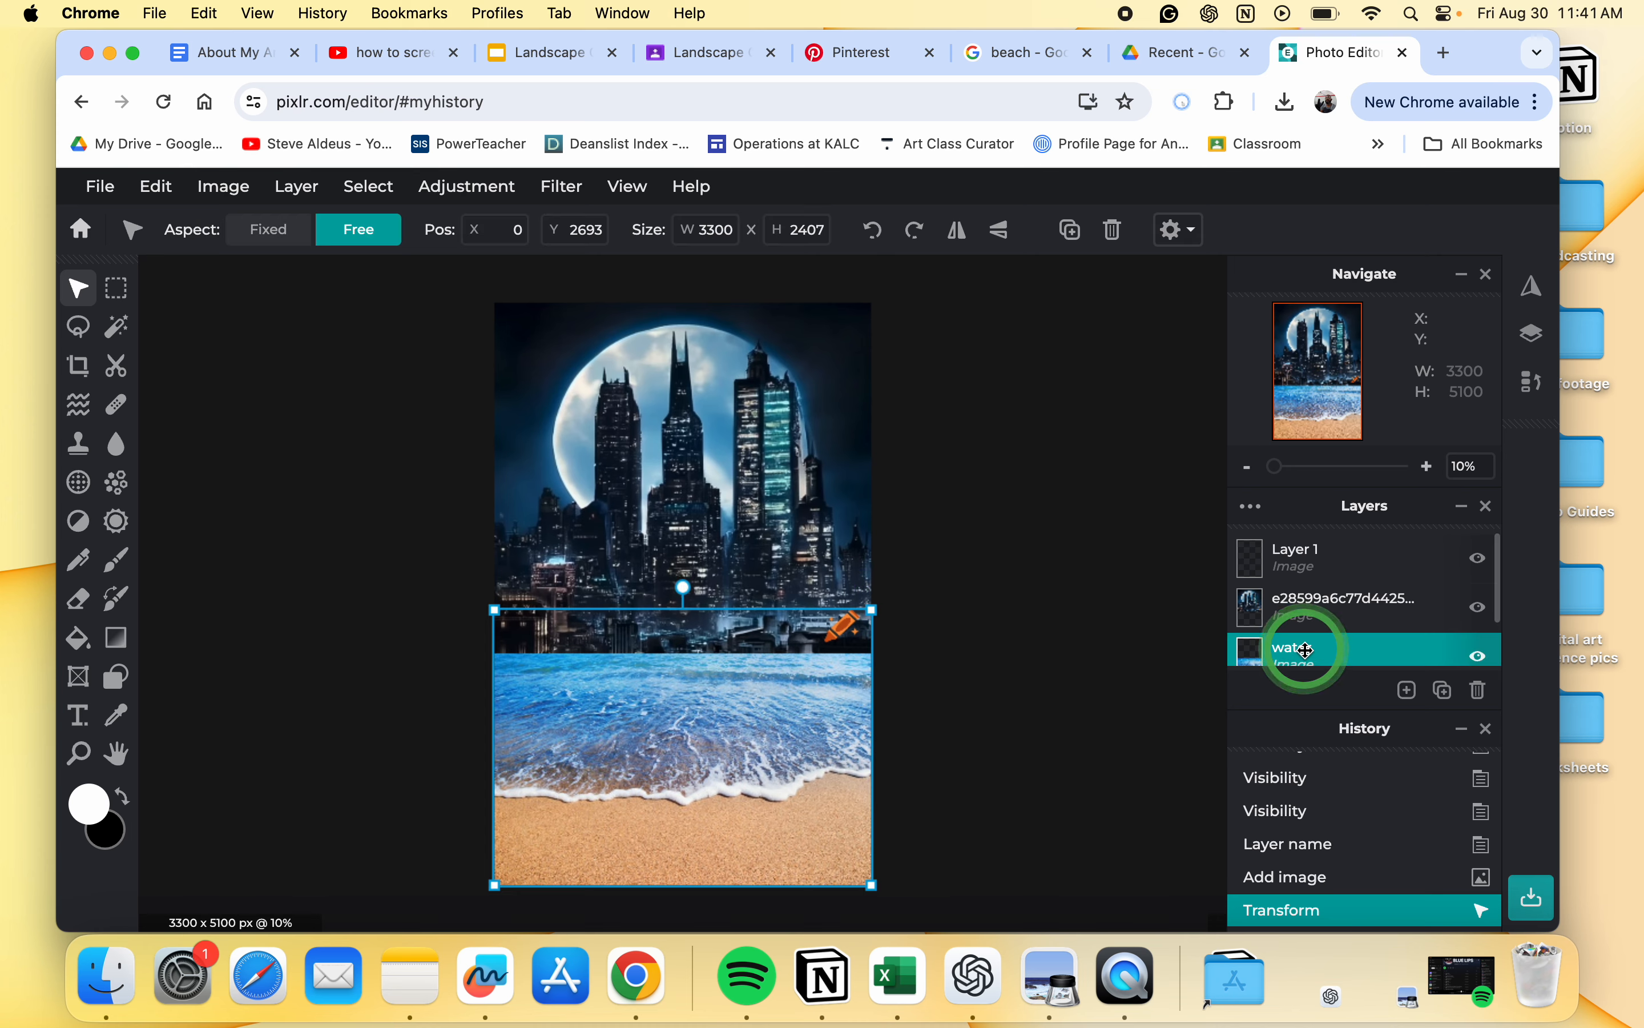
drag(1305, 649, 1298, 565)
click(1355, 606)
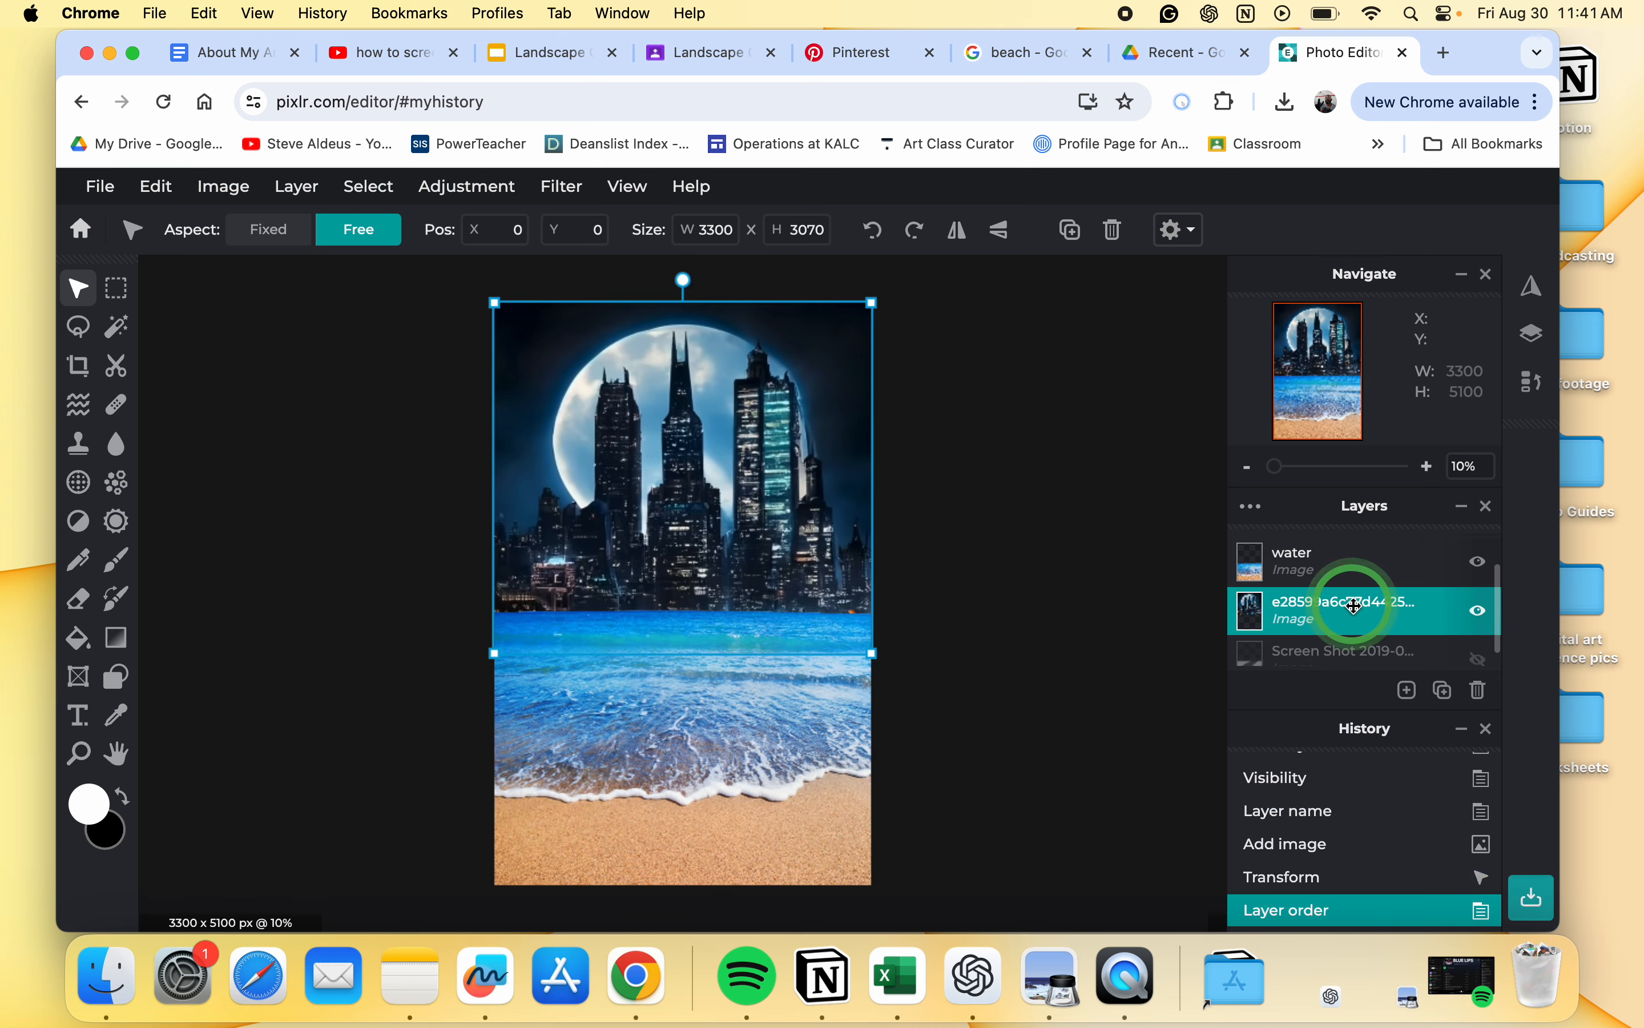
double_click(1354, 605)
double_click(1126, 601)
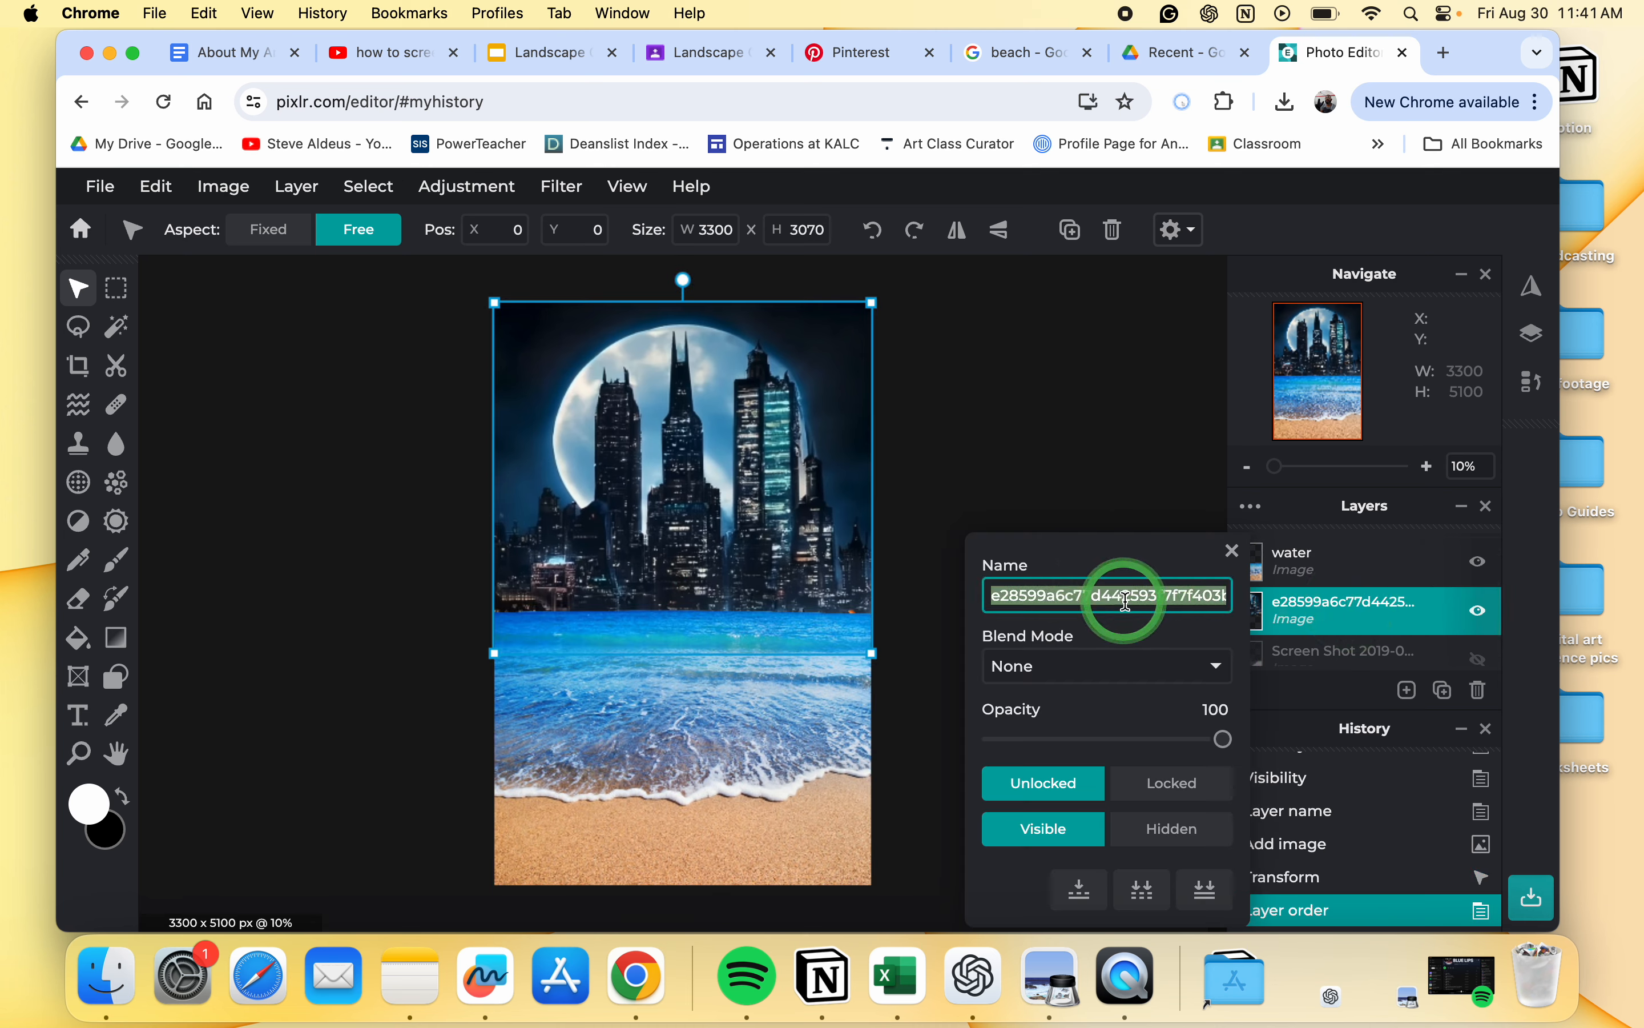
text(city)
click(1054, 372)
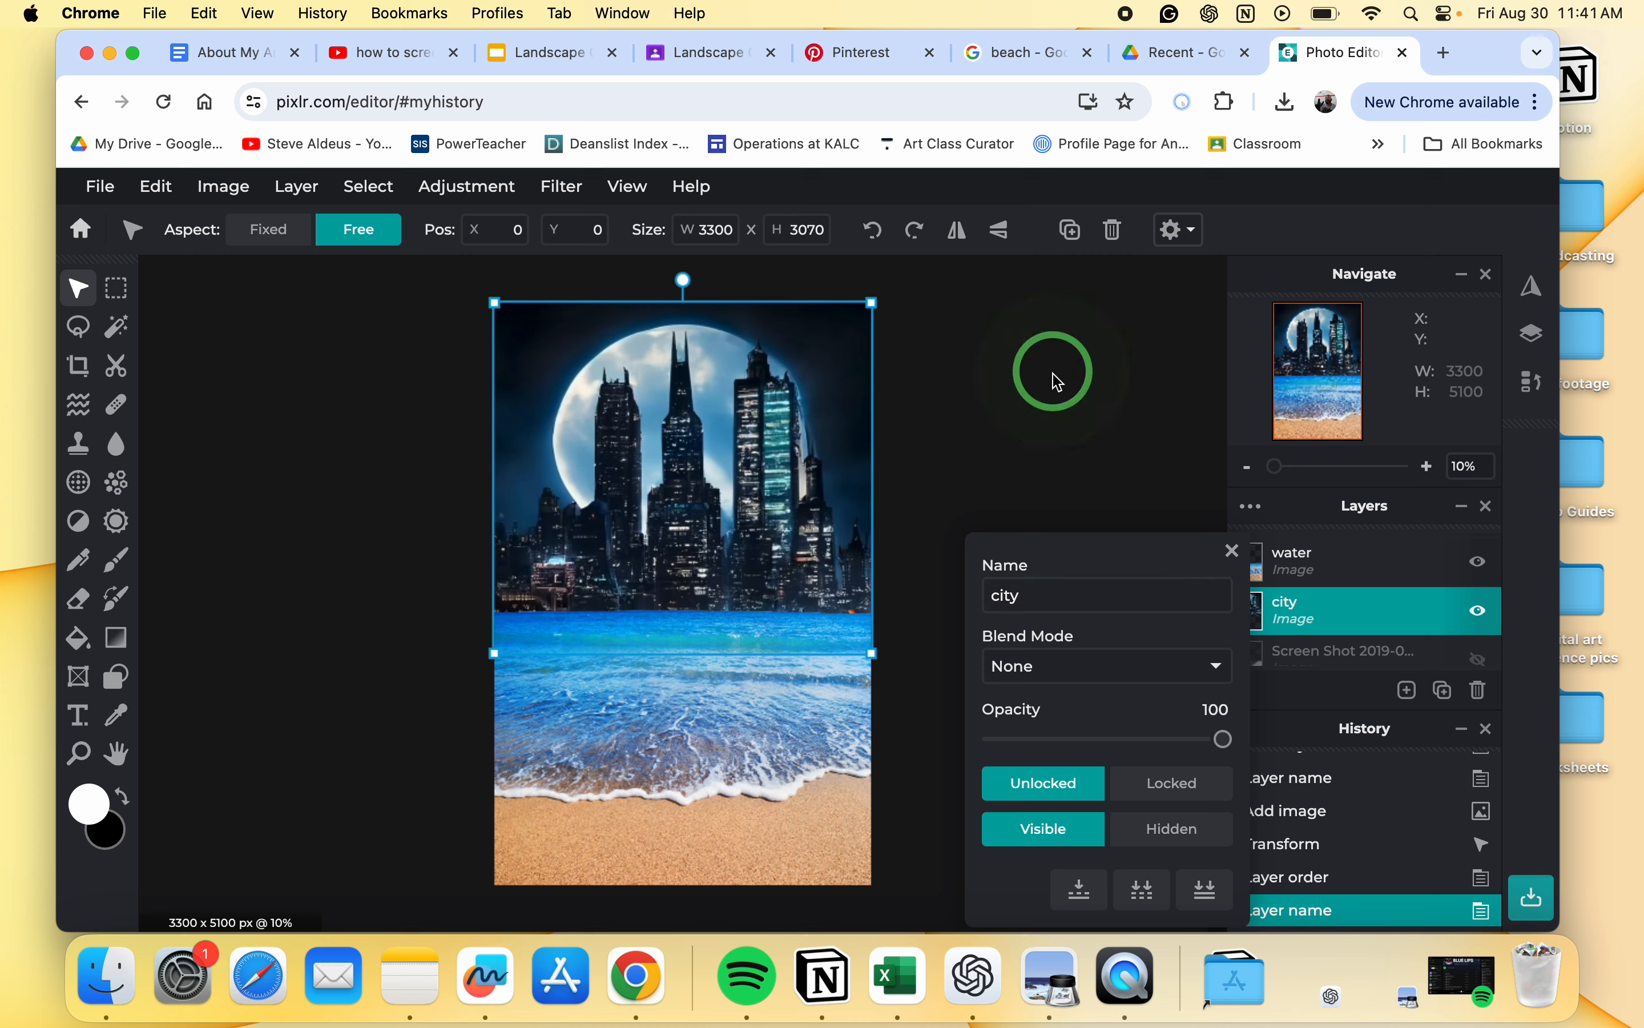
click(1232, 550)
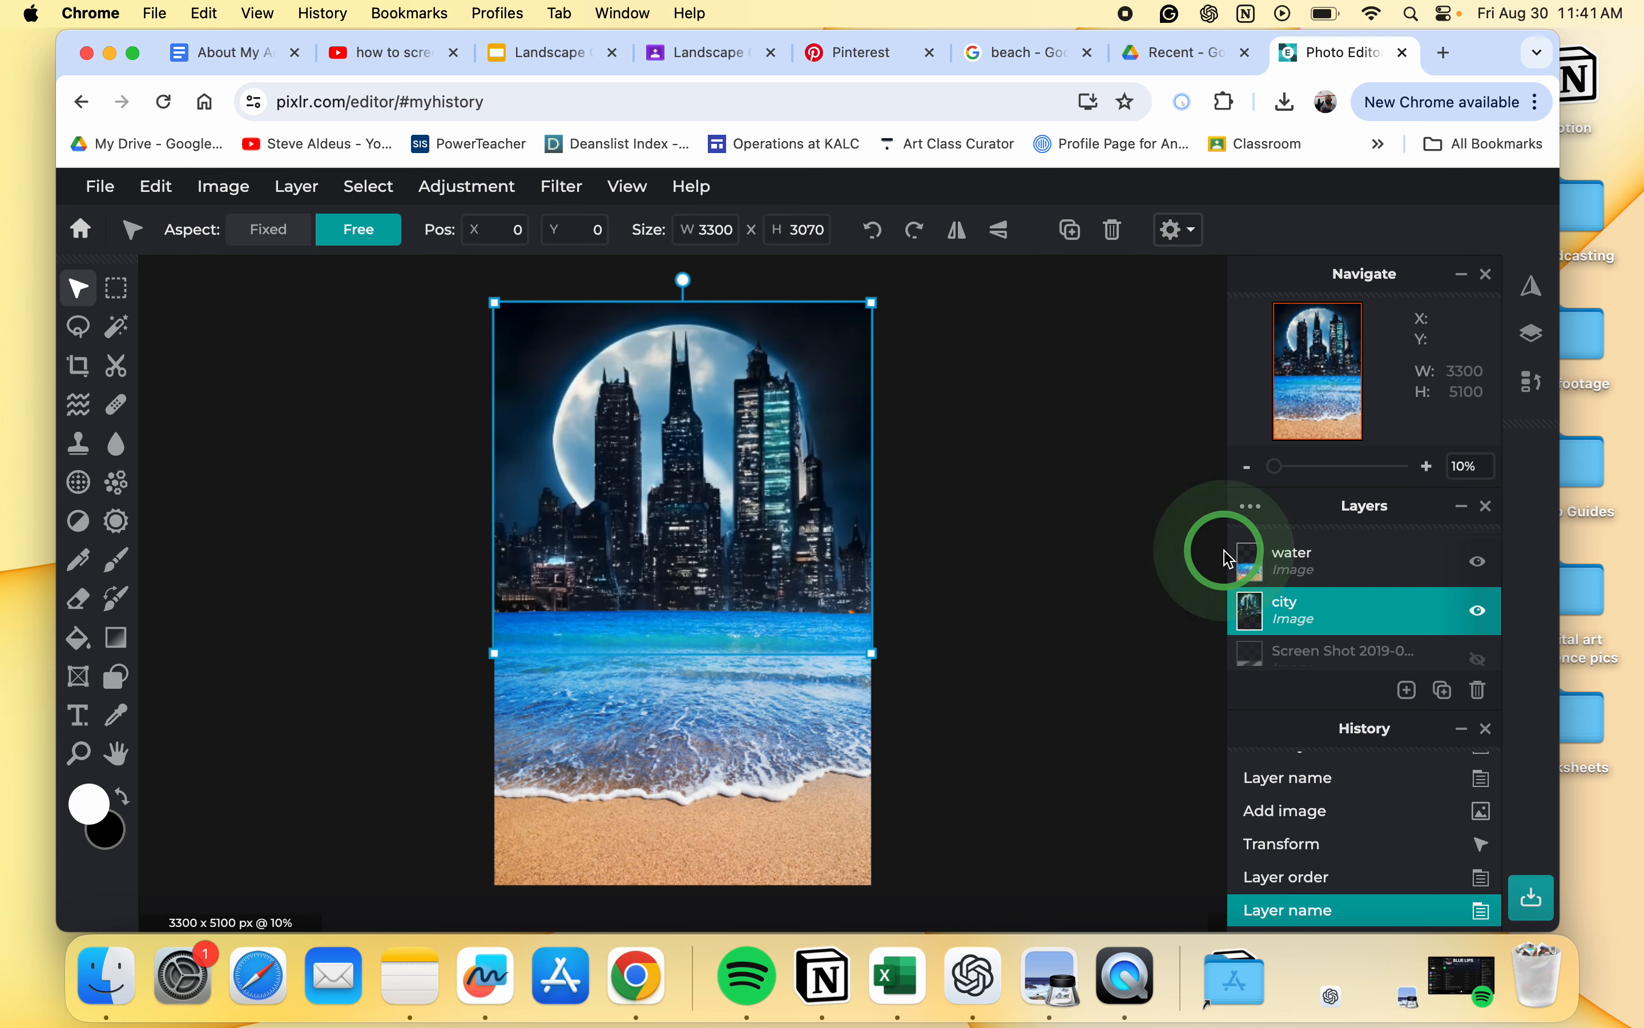
click(1056, 589)
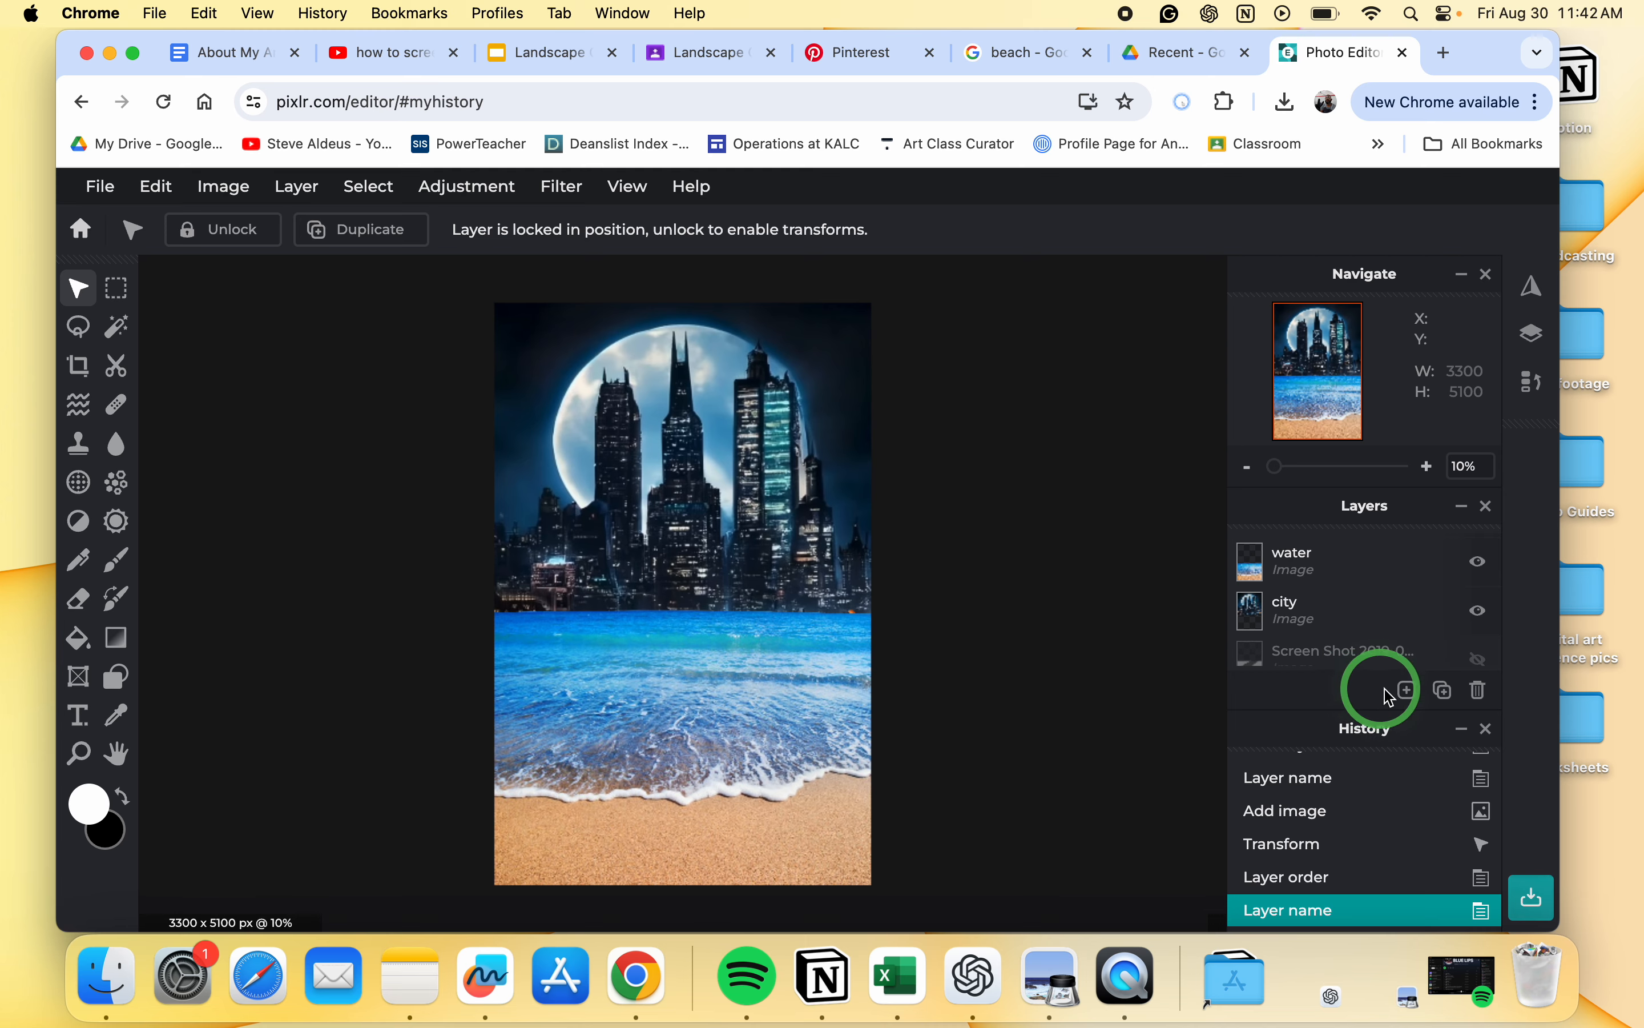
Step: Add the jet ski image from the Desktop as a layer and enlarge it to about 2657 × 1989 px over the water
mouse_move(1405, 688)
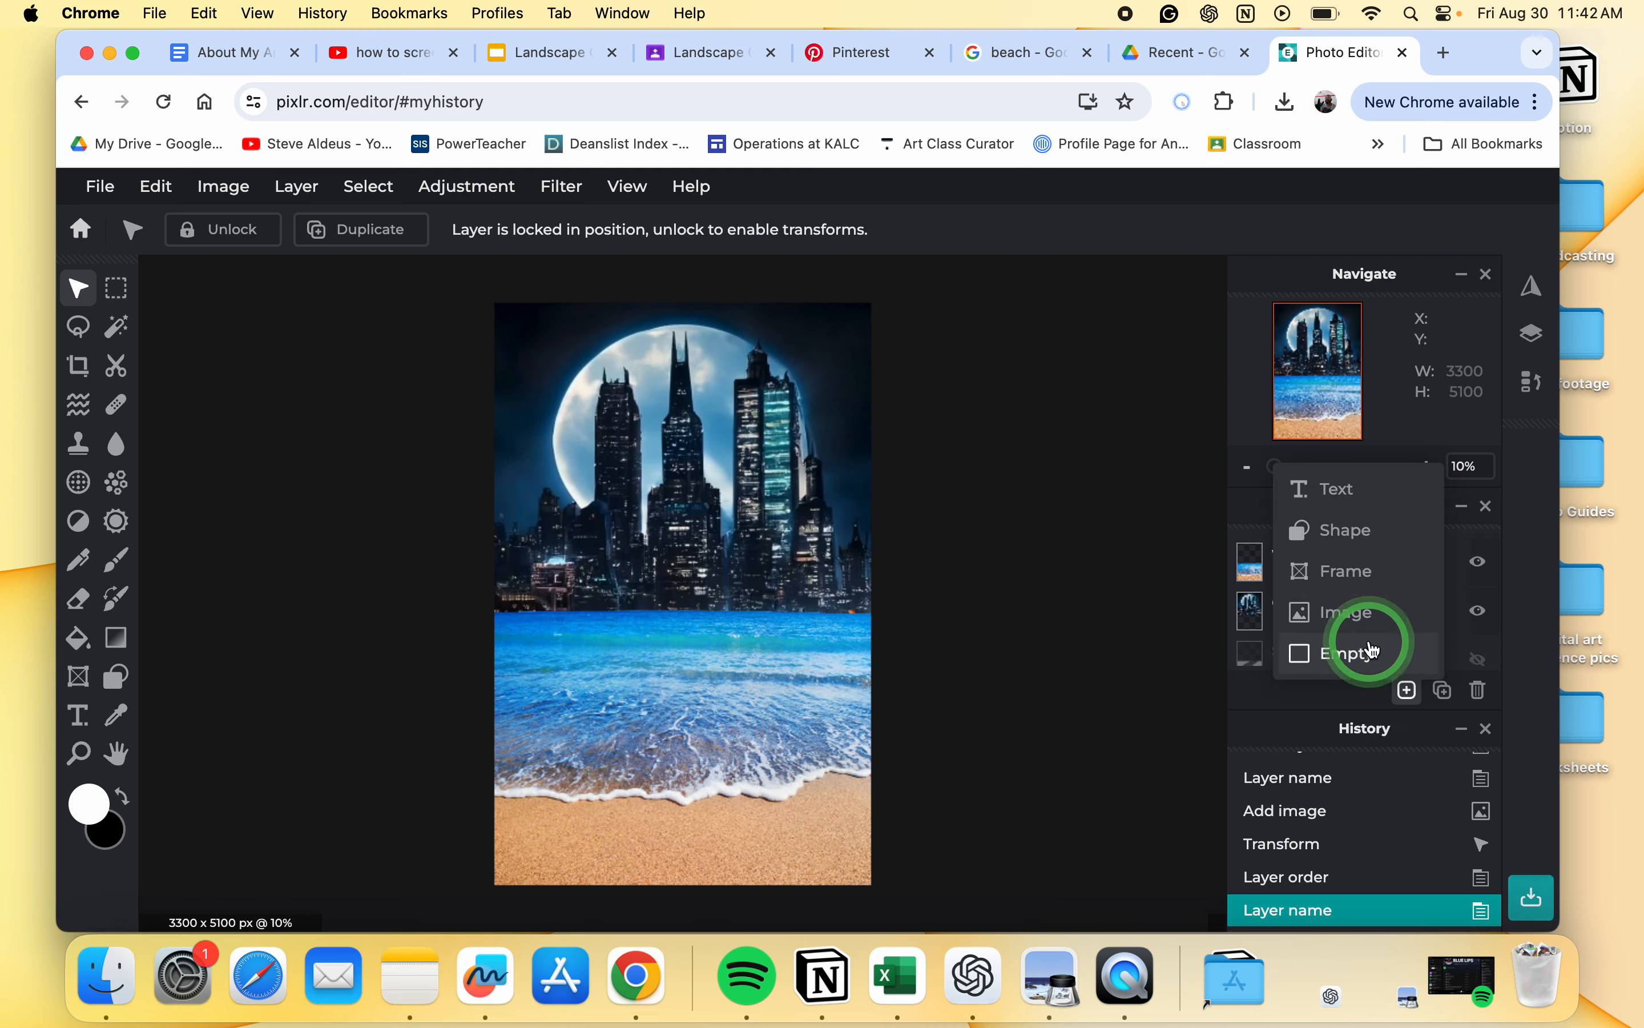
click(1351, 613)
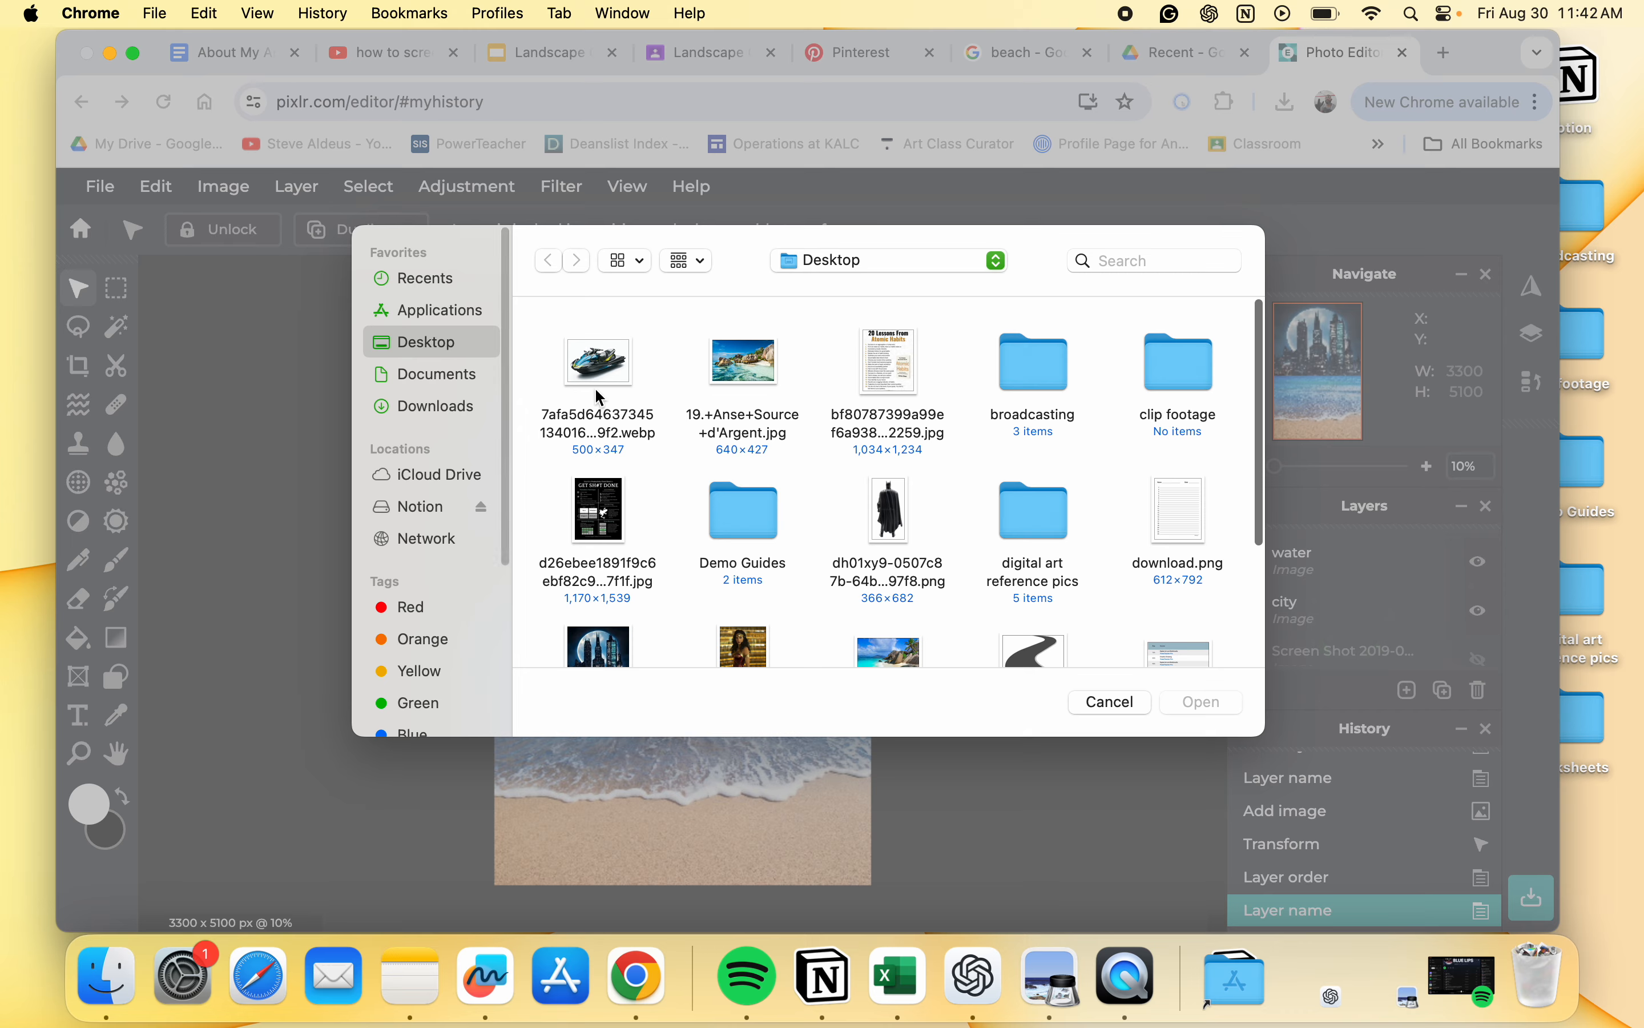
double_click(613, 385)
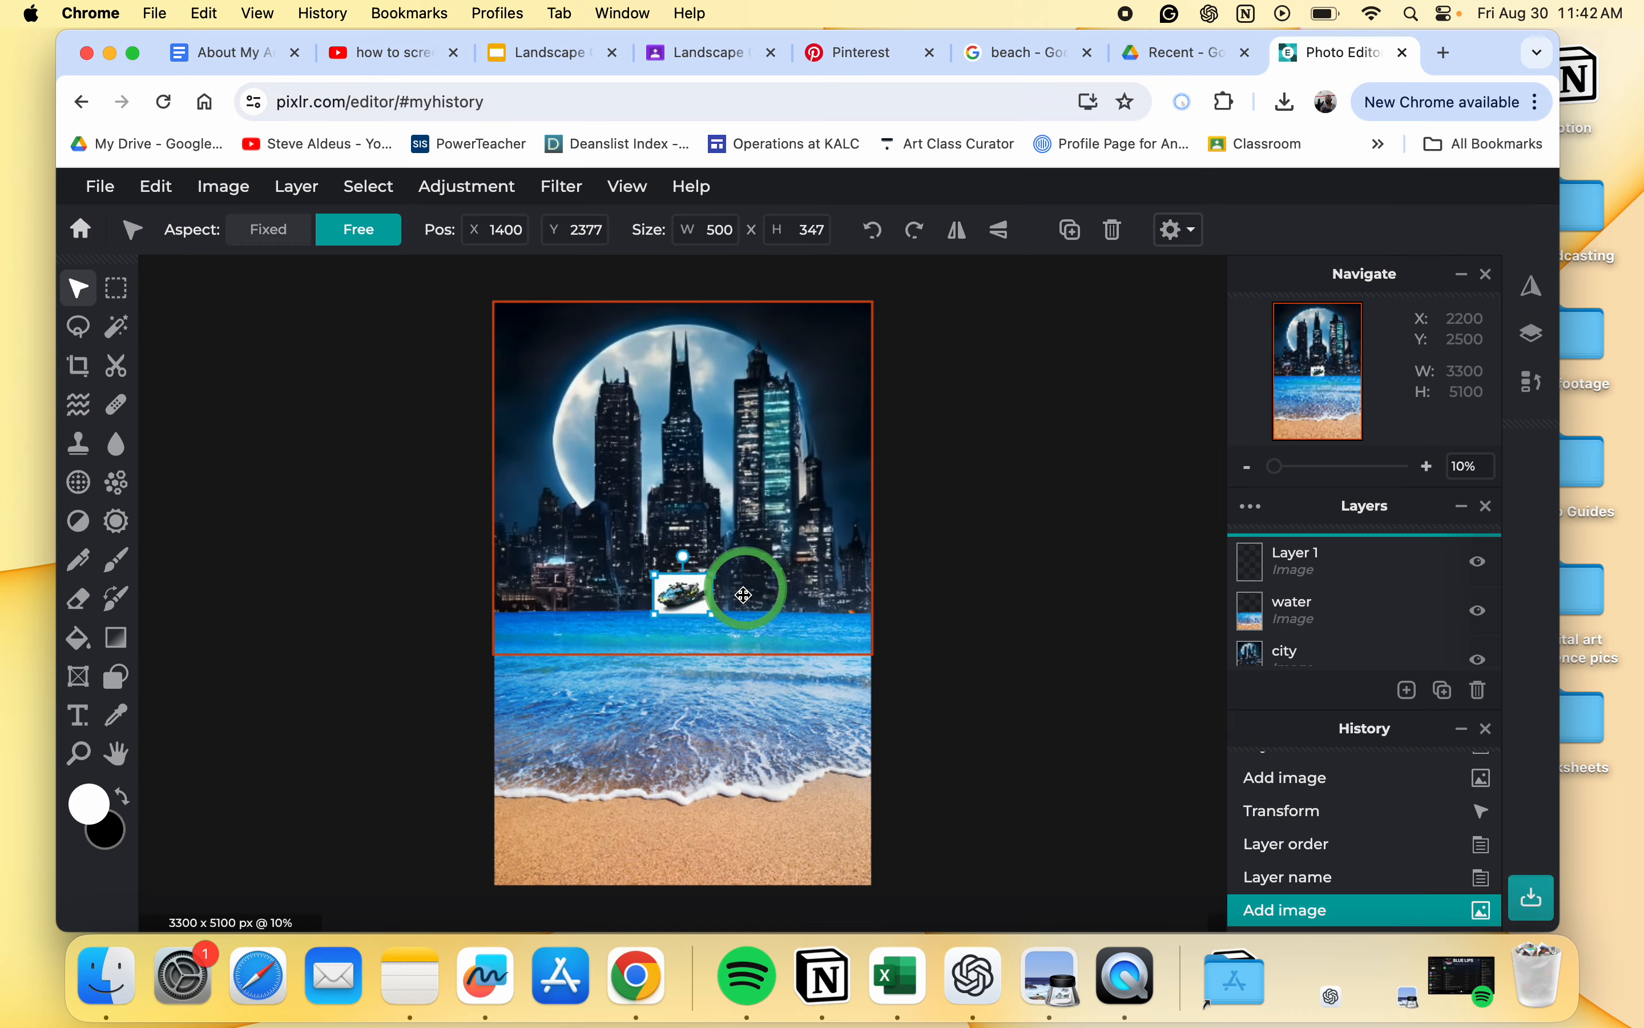
drag(714, 614, 856, 719)
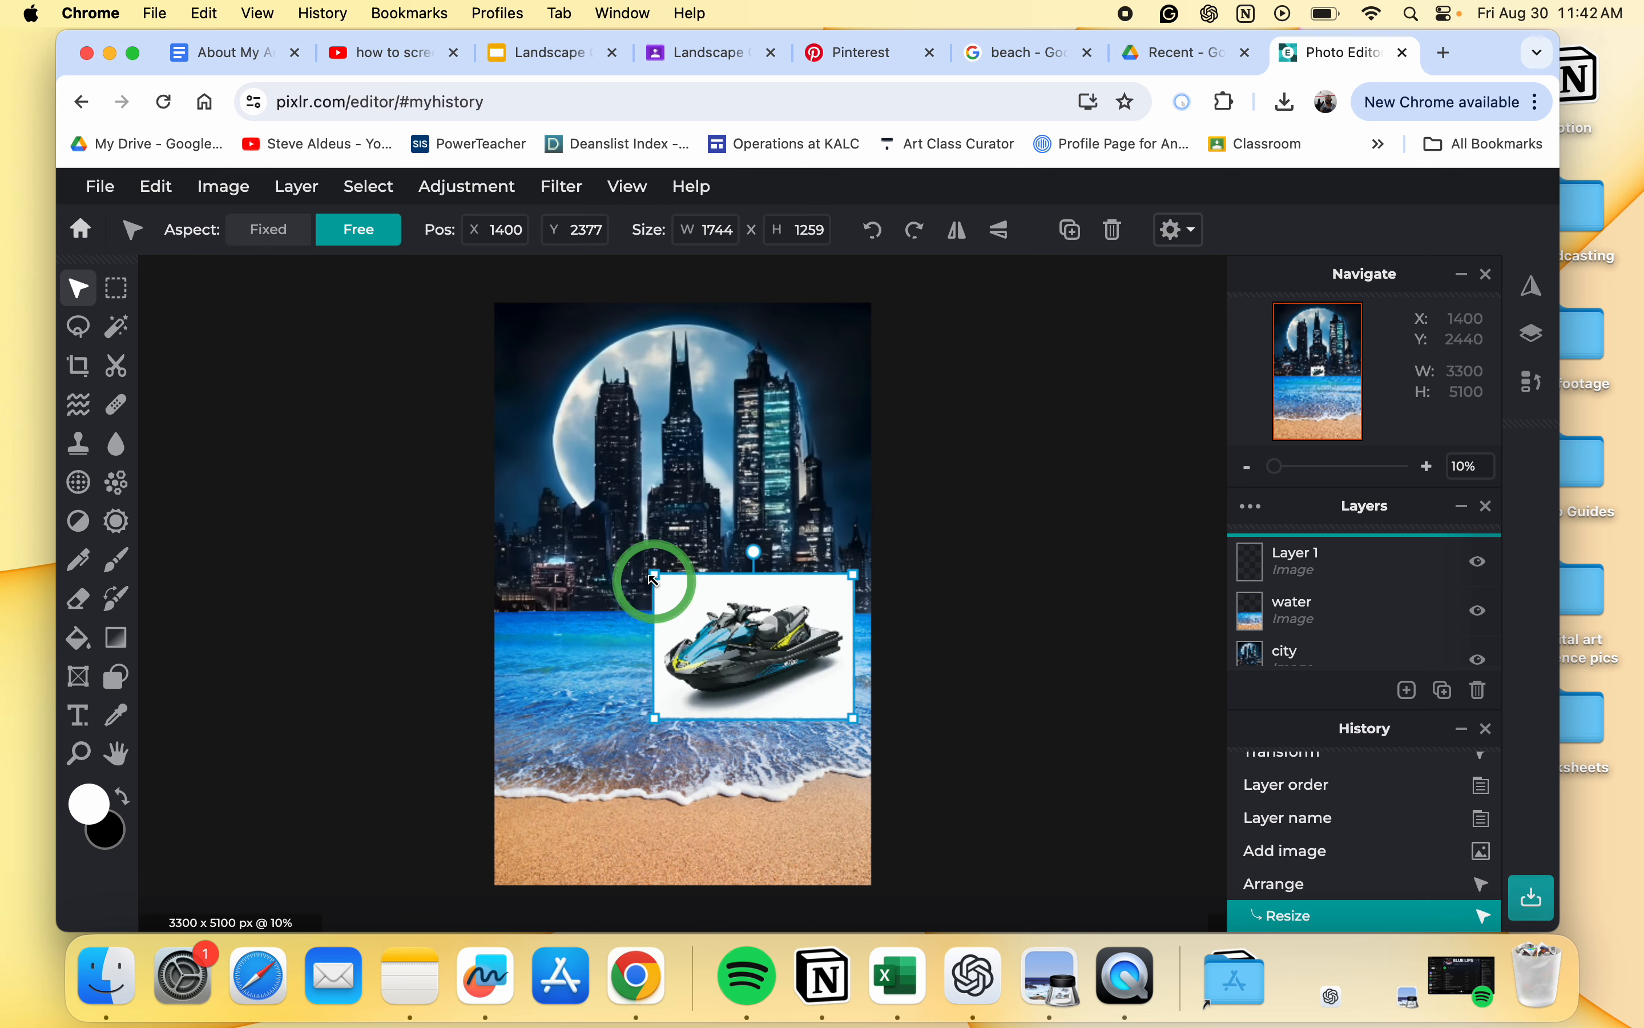
drag(654, 579, 550, 496)
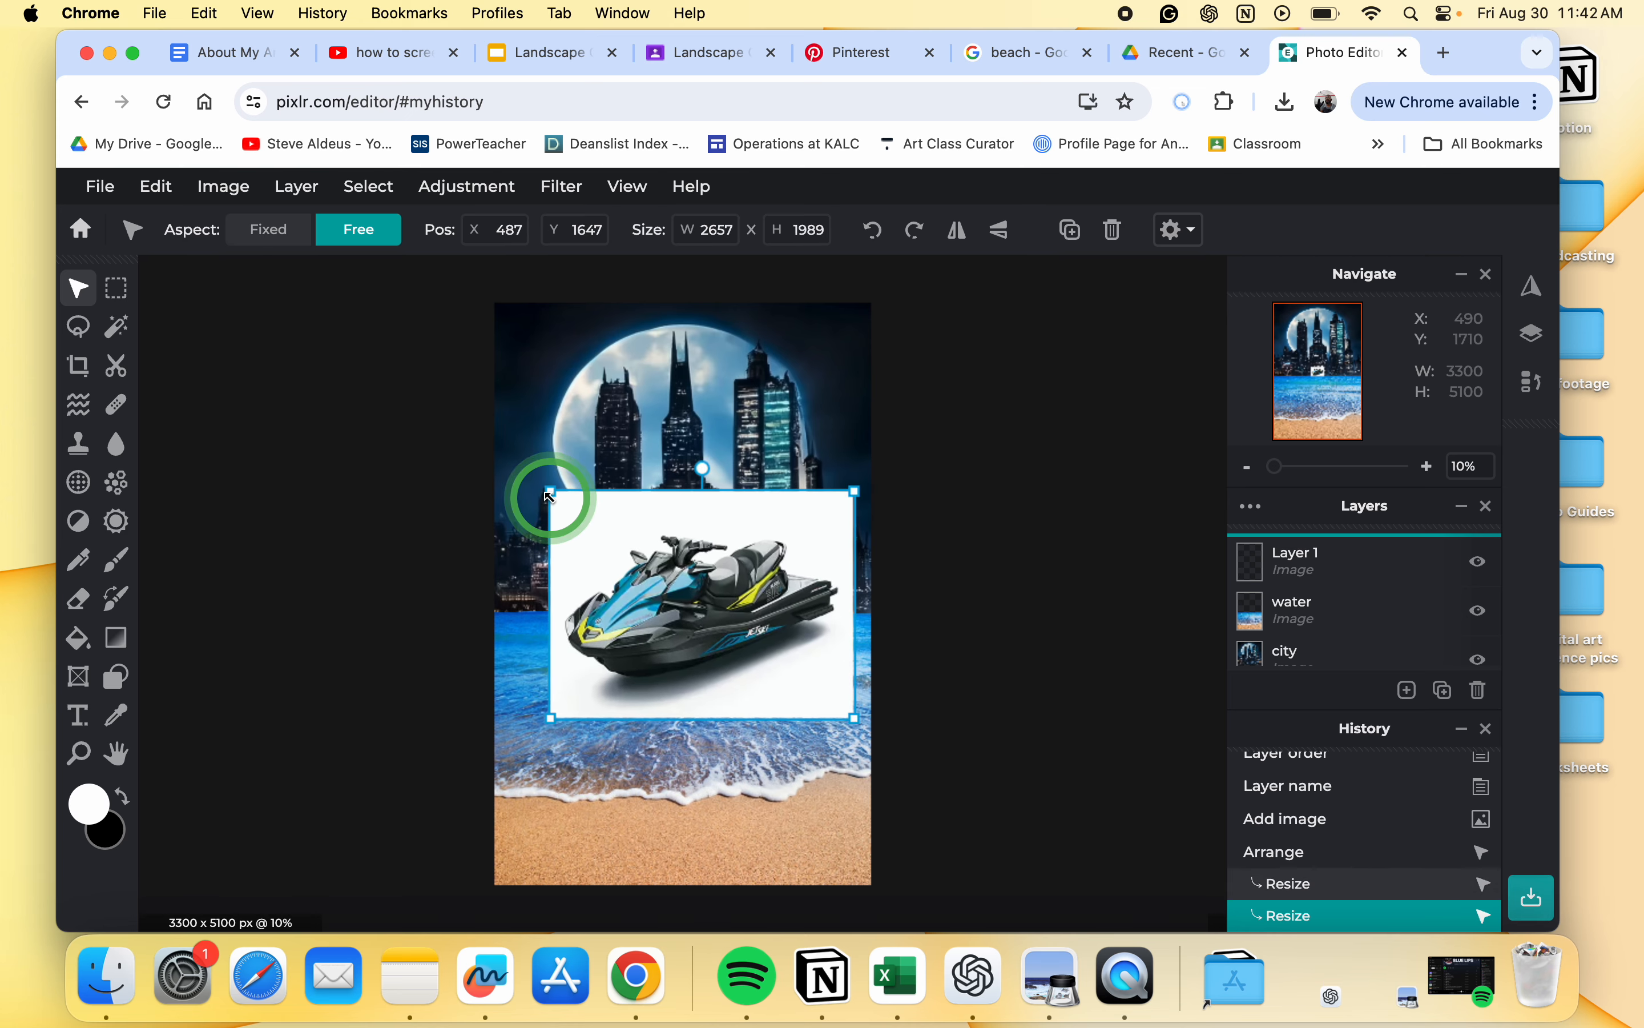
Step: Select the jet ski image's white background with the magic wand, delete it, and clear the selection
click(133, 329)
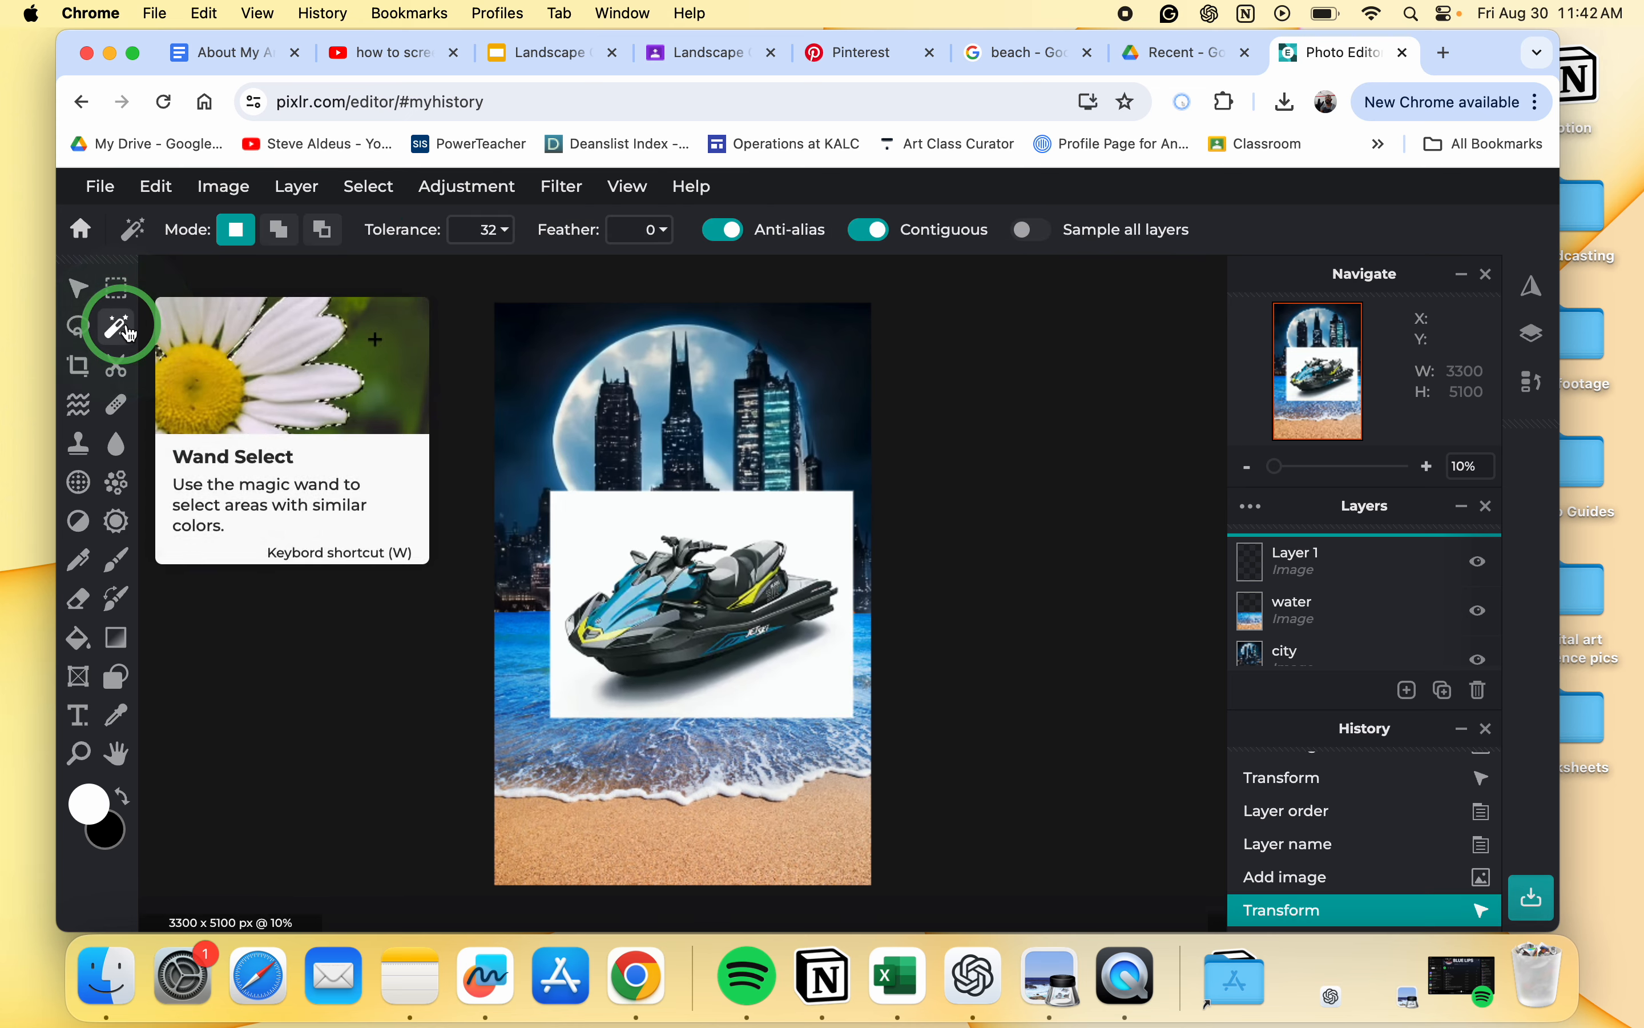
click(602, 538)
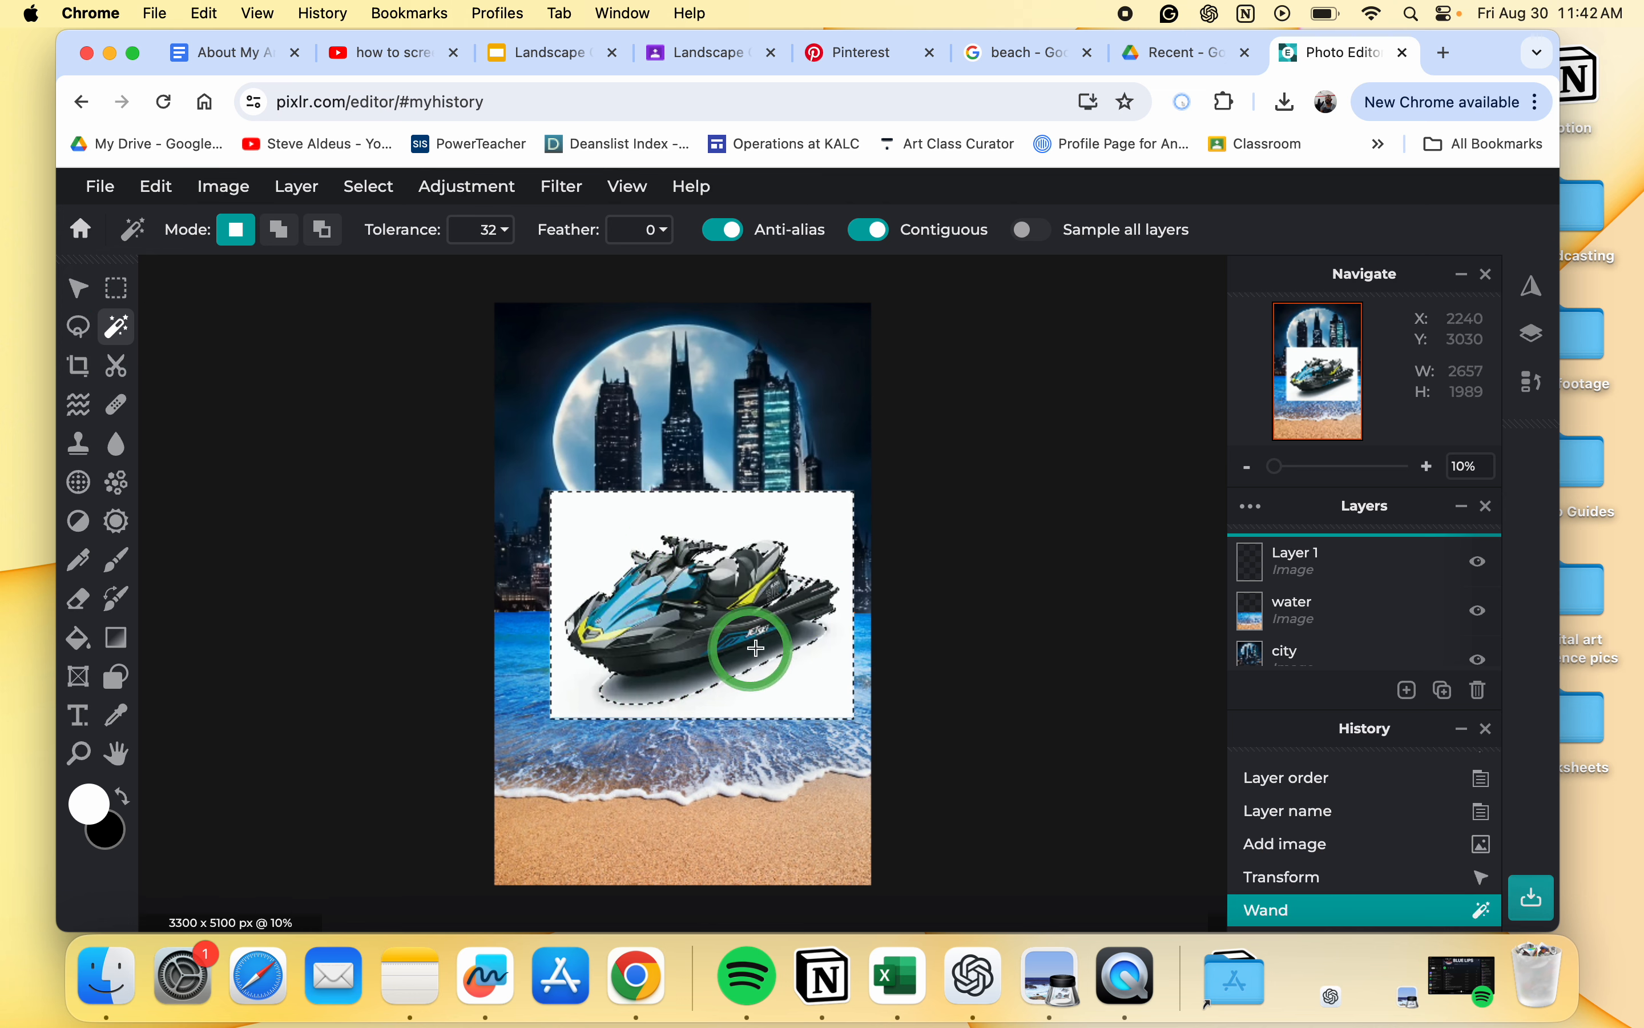
key(Delete)
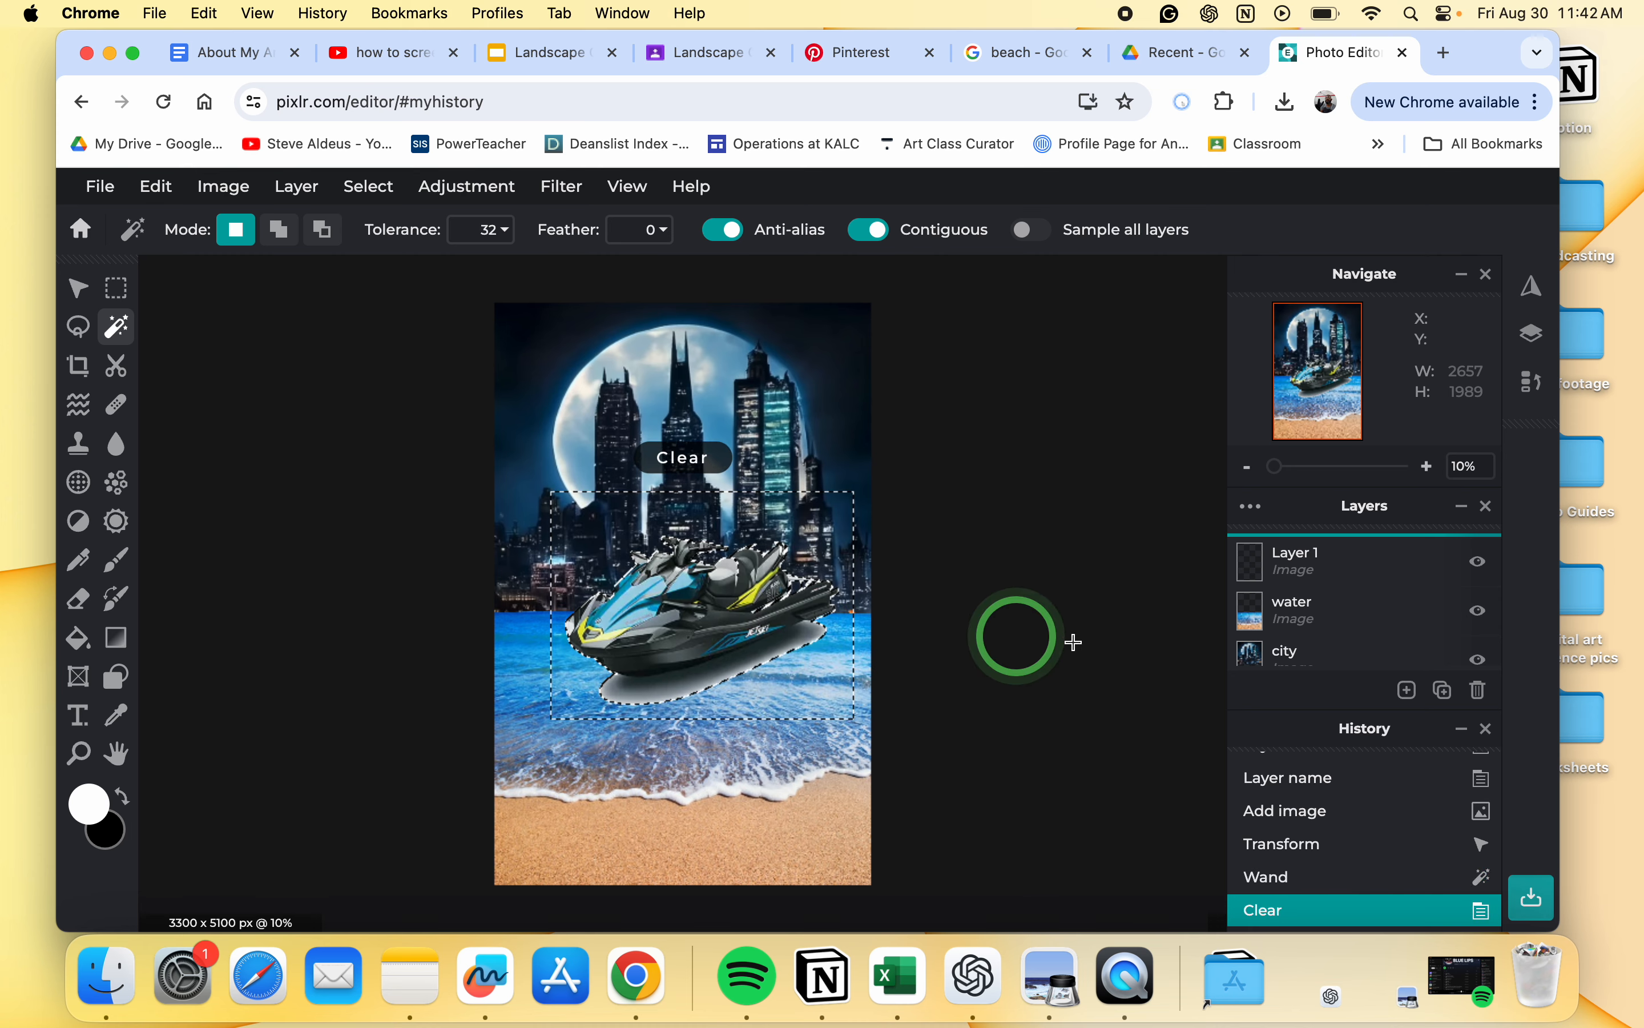
key(super+d)
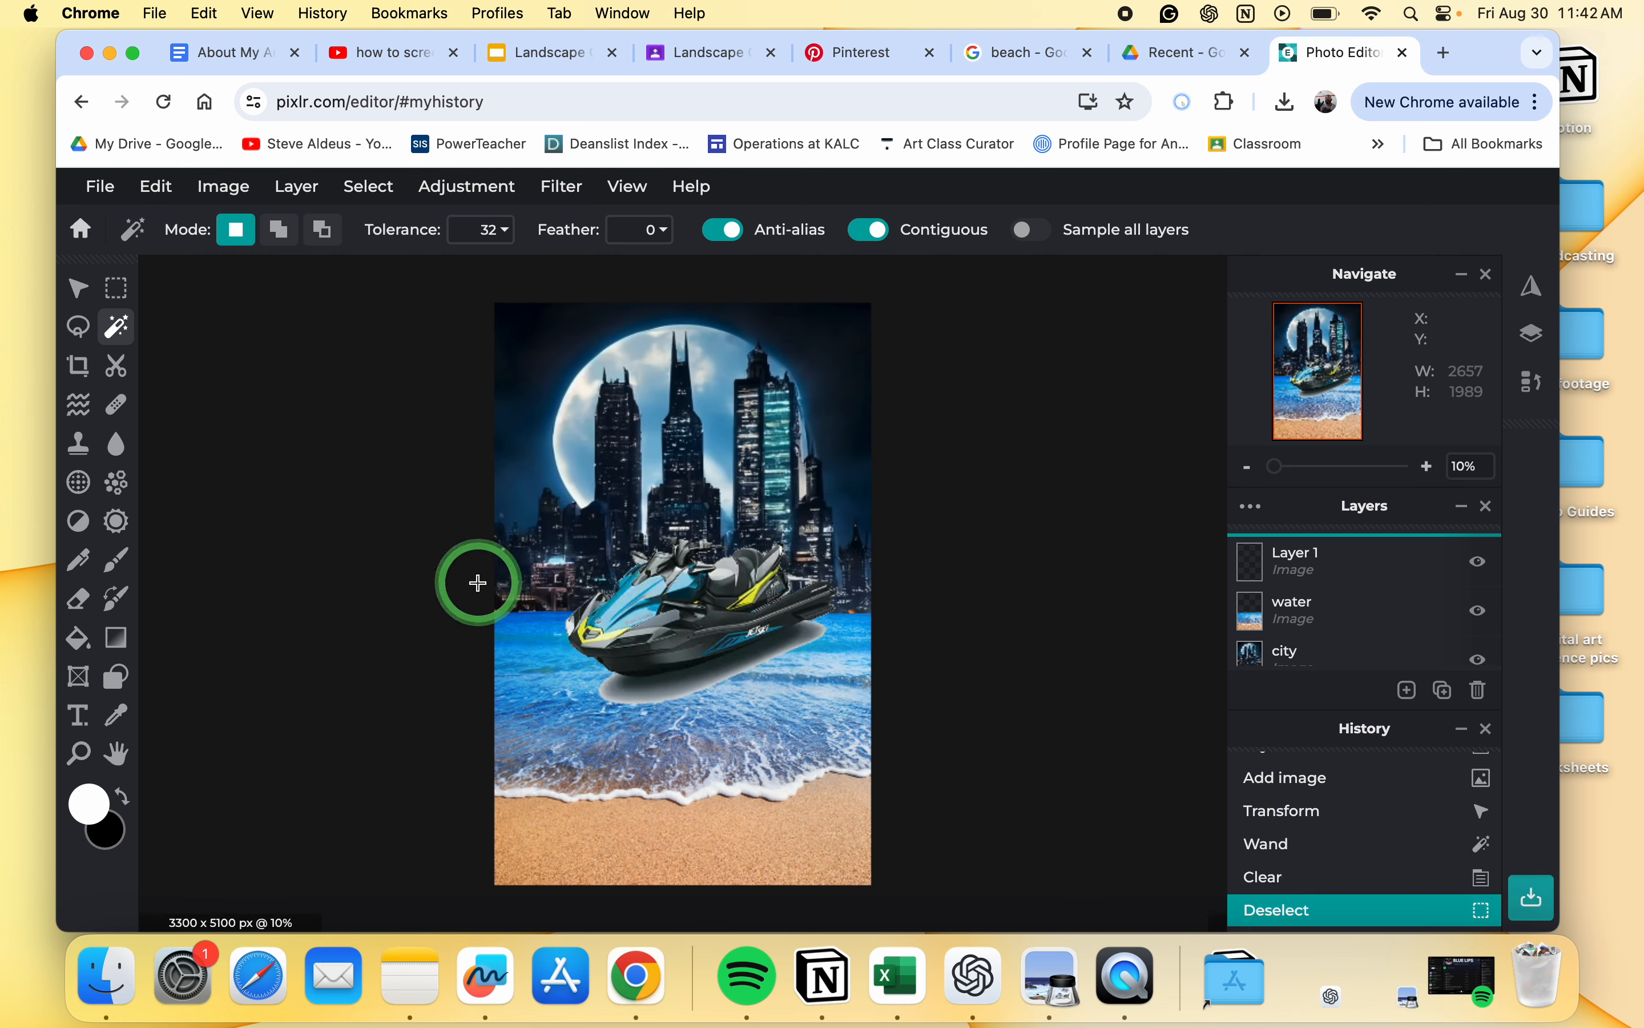
scroll(632, 649, up, 3)
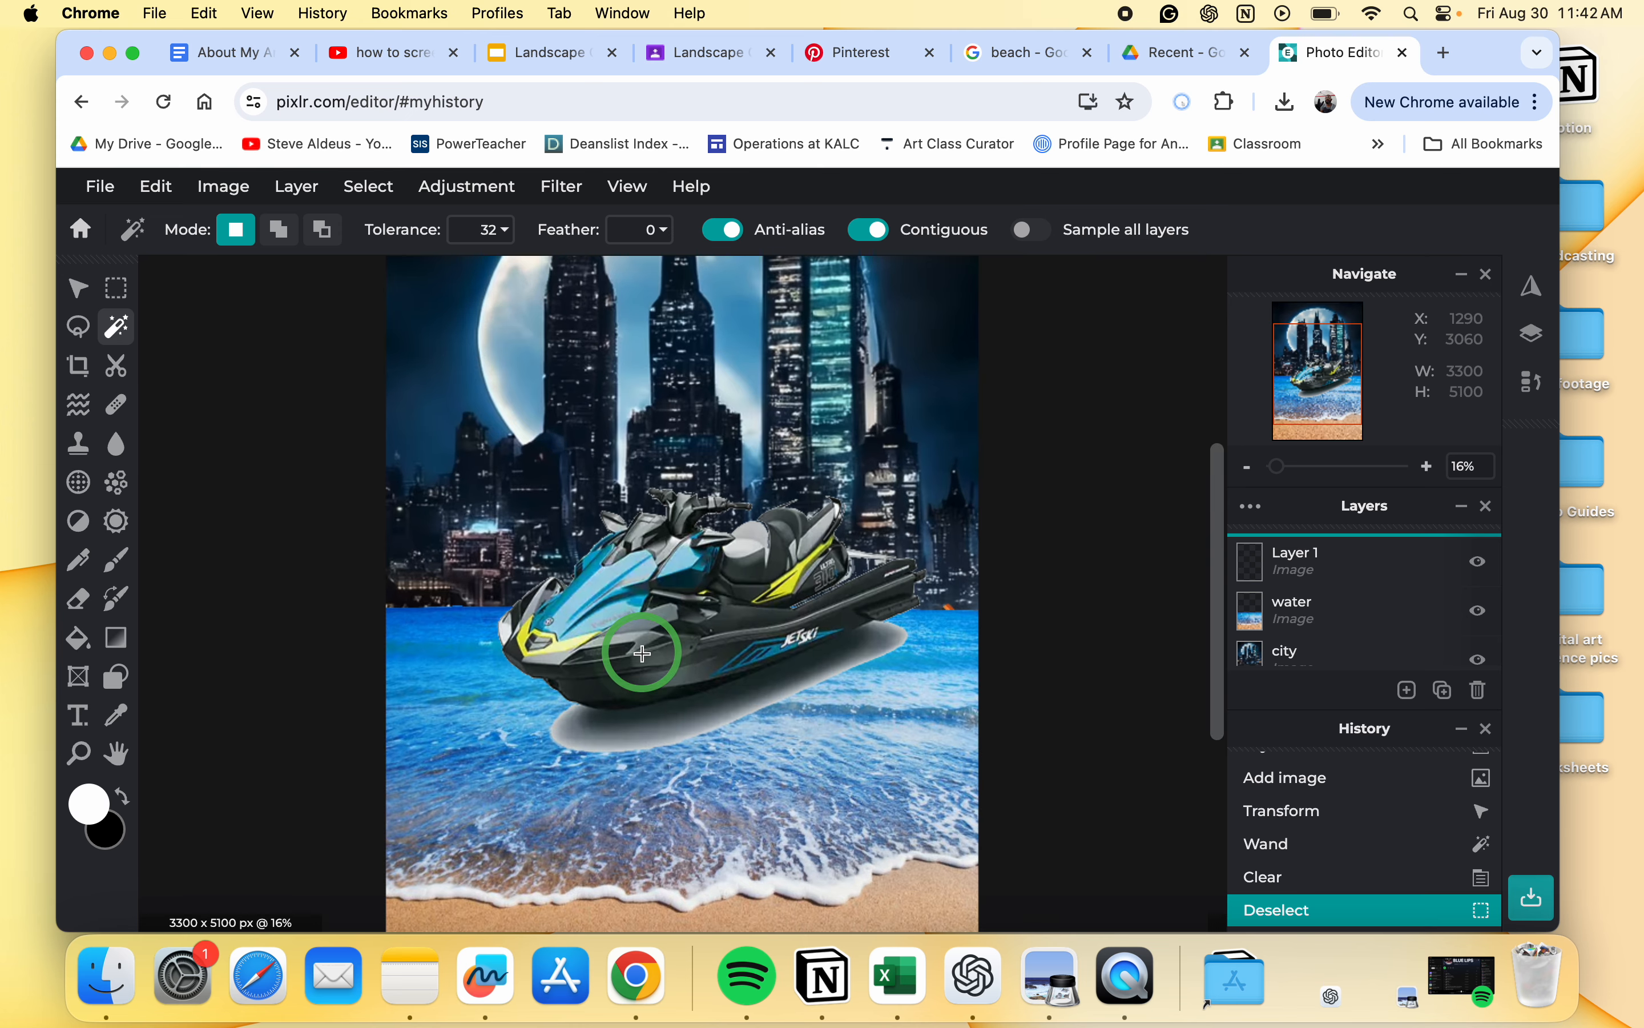
click(635, 731)
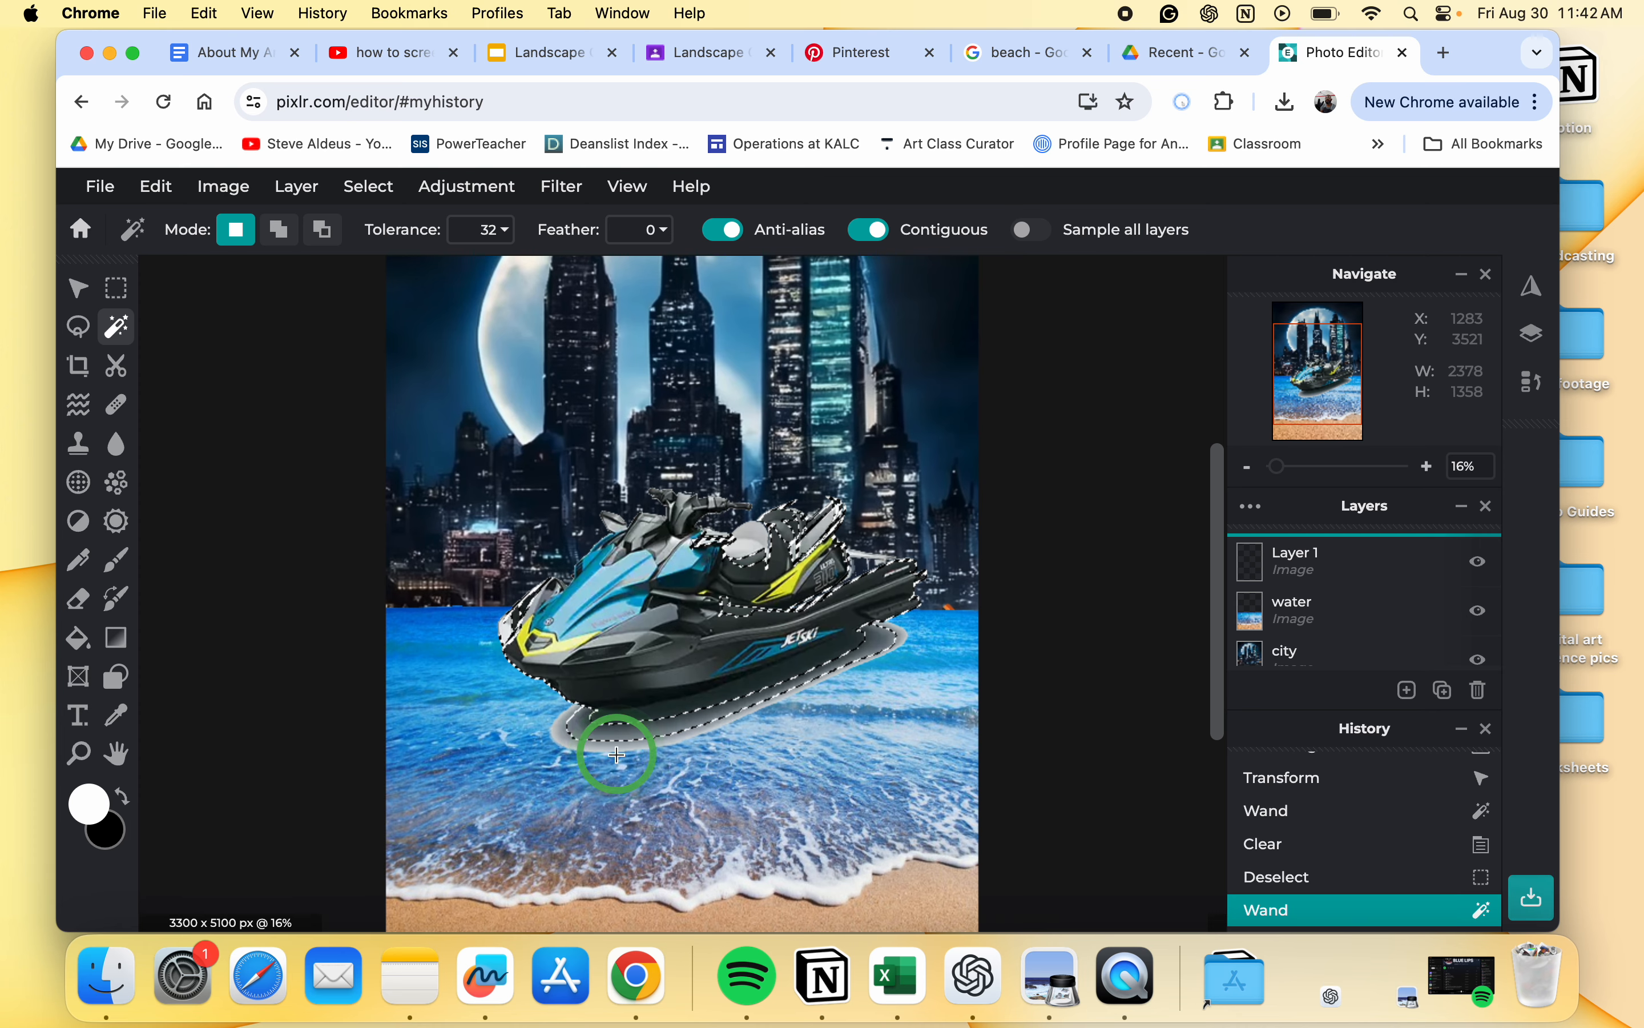
key(super+d)
Step: Erase the leftover grey shadow beneath the jet ski's hull with a soft 240 px eraser
scroll(616, 754, up, 5)
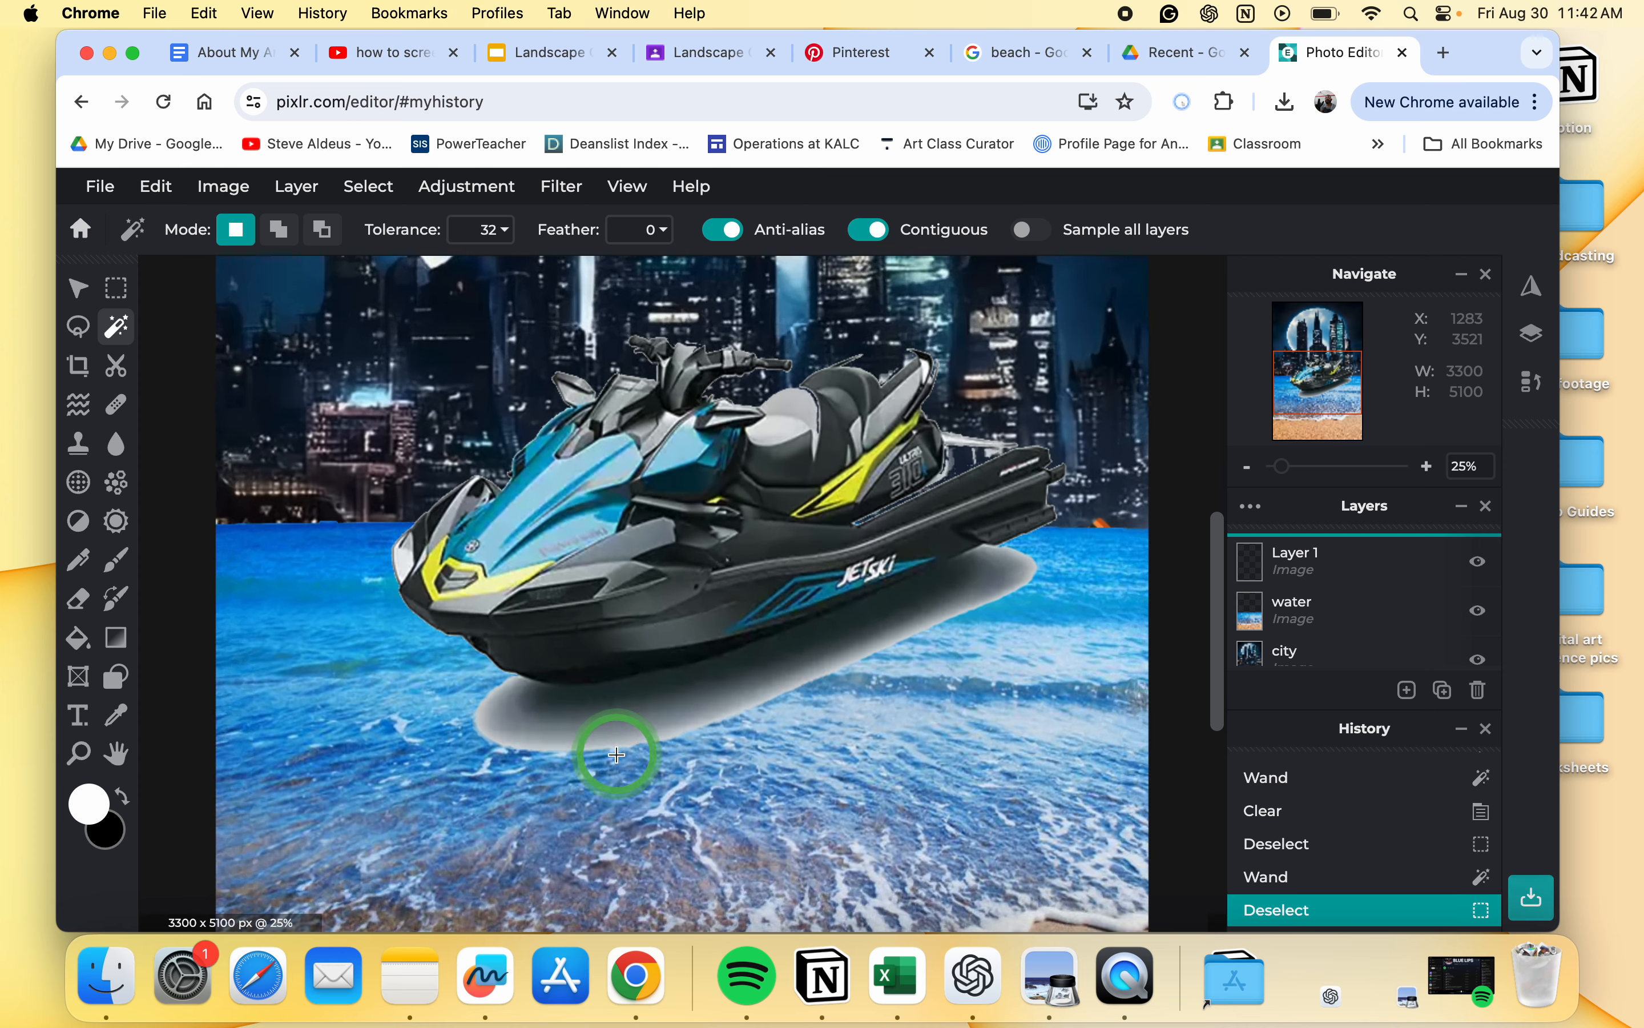
click(79, 600)
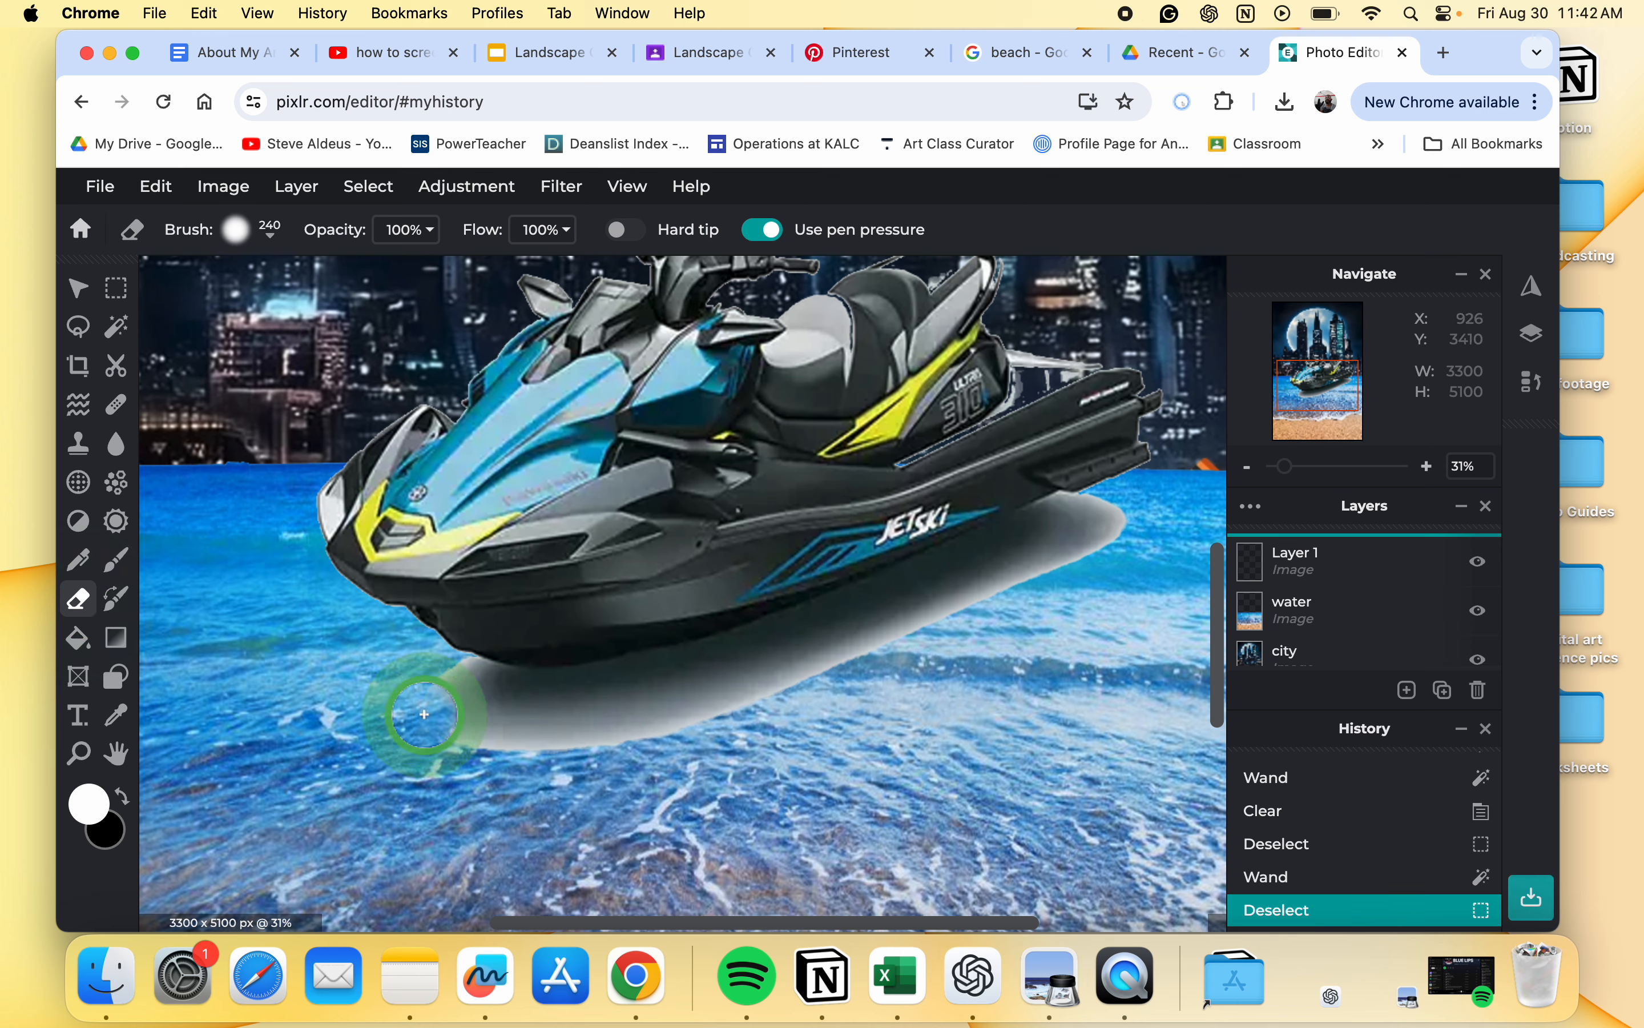
mouse_move(424, 714)
mouse_down()
mouse_move(528, 753)
mouse_move(599, 742)
mouse_move(635, 729)
mouse_move(518, 718)
mouse_move(440, 683)
mouse_move(518, 716)
mouse_move(686, 719)
mouse_move(1105, 546)
mouse_up()
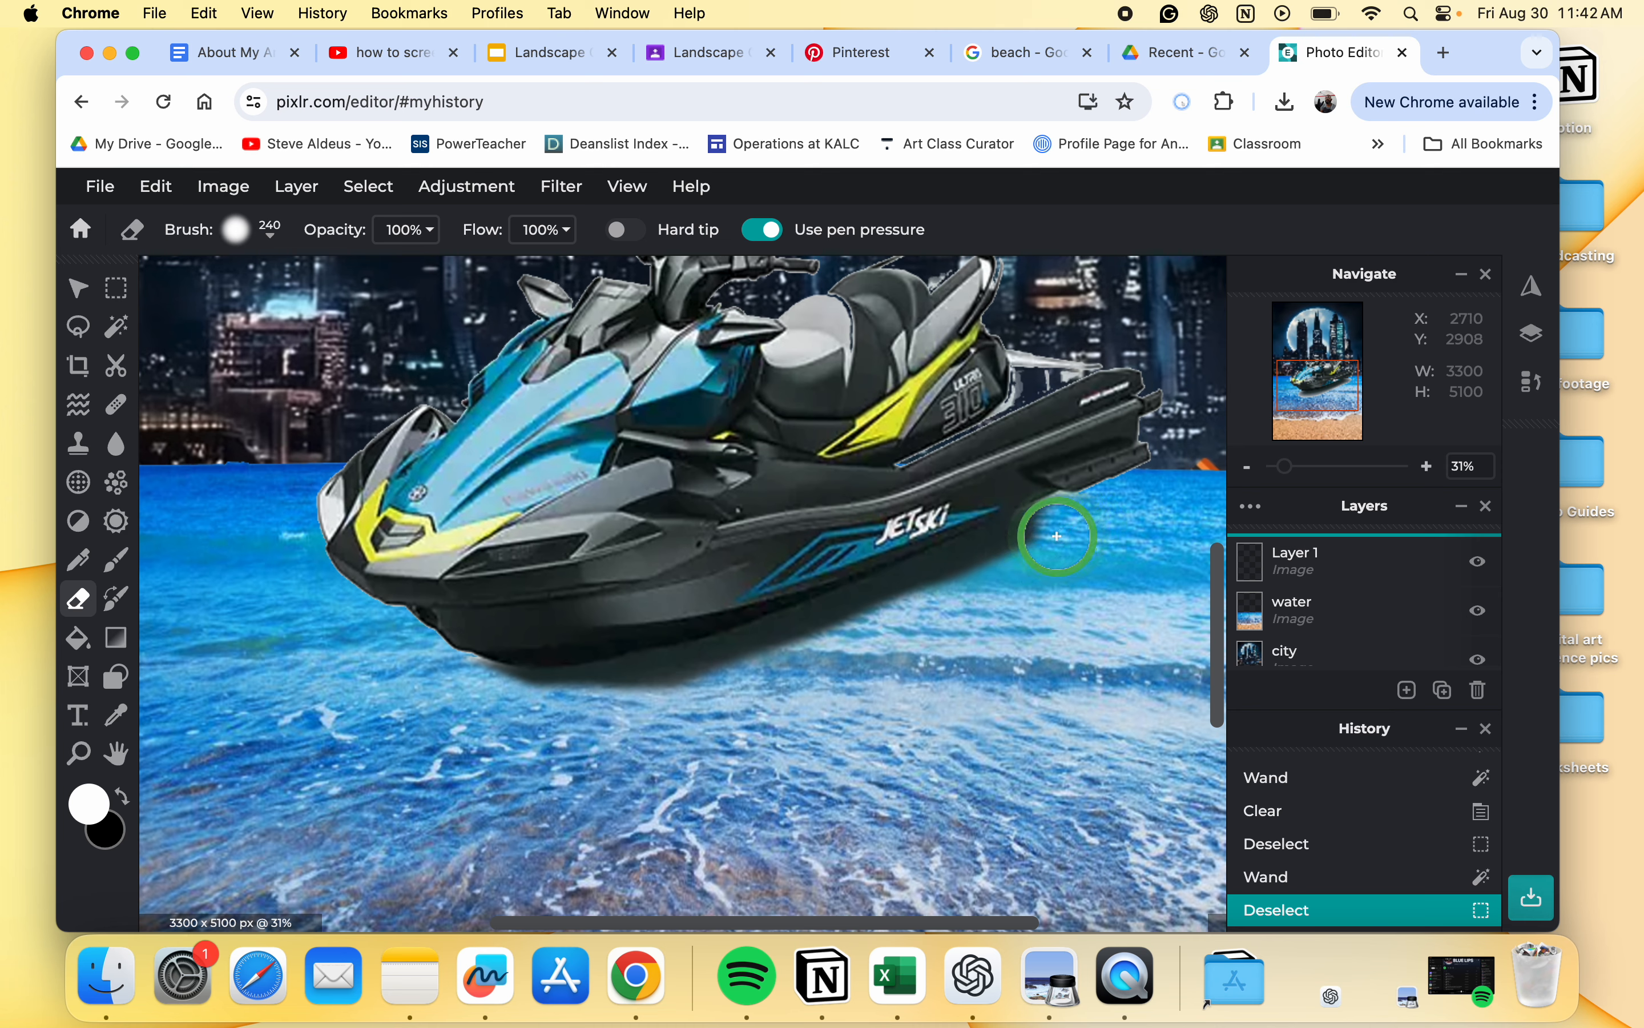
drag(1029, 557, 1027, 558)
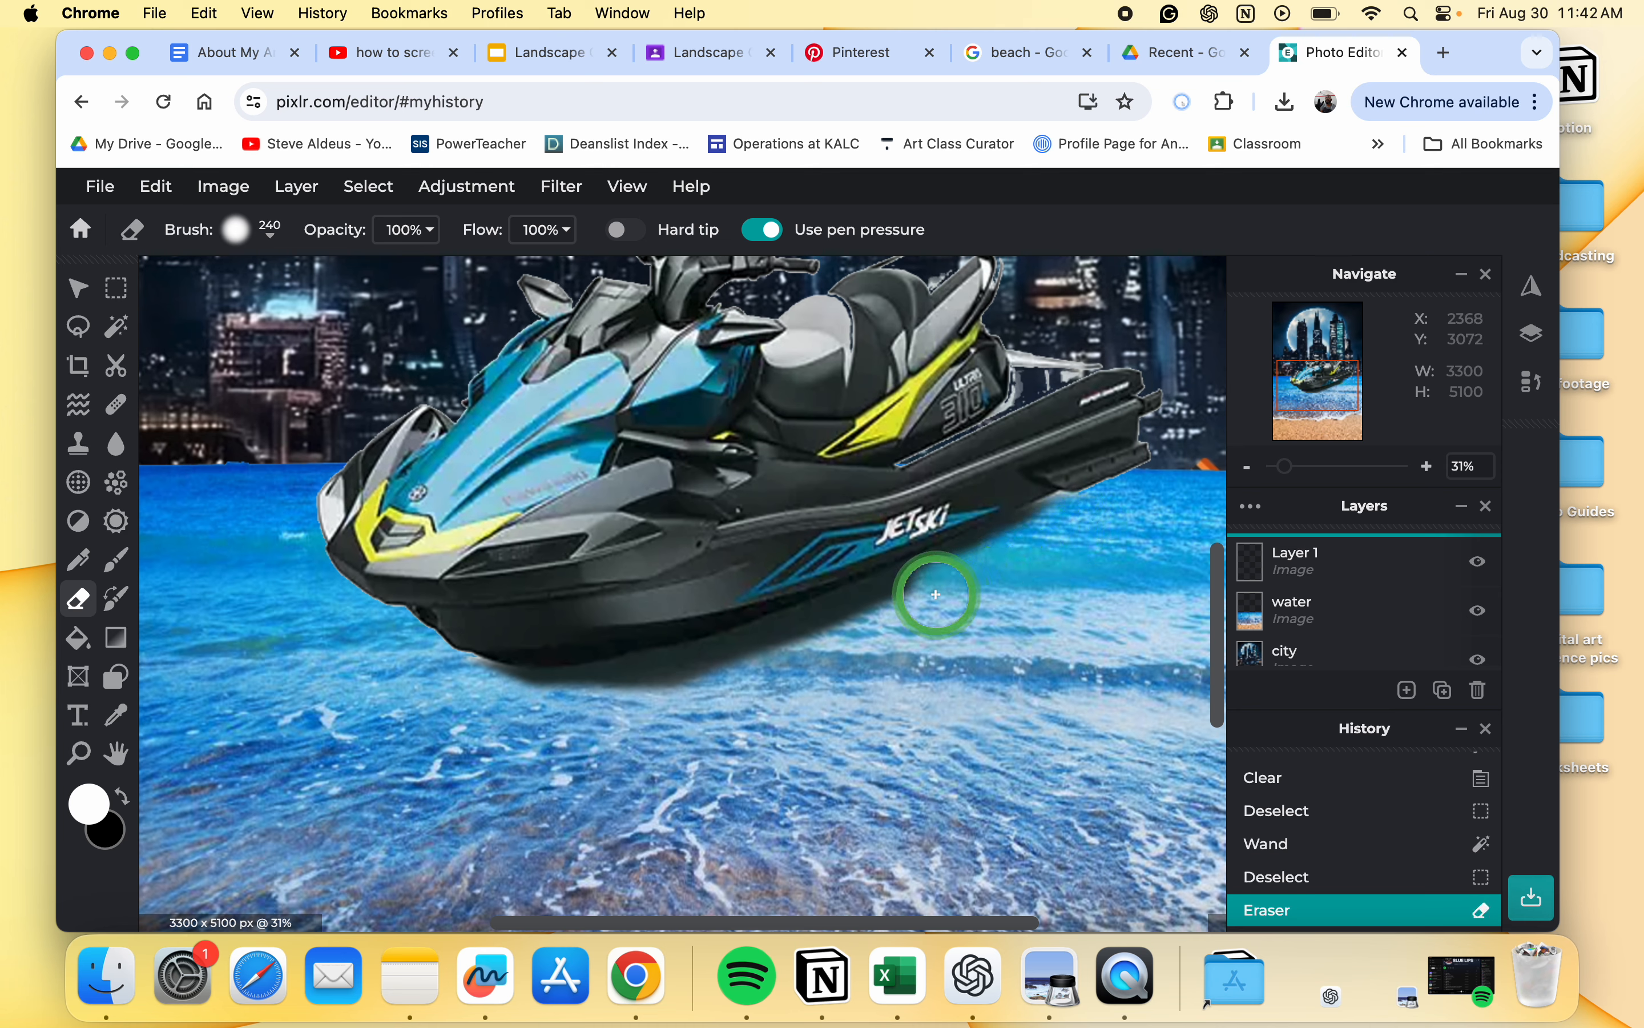
mouse_move(886, 613)
mouse_down()
mouse_move(819, 653)
mouse_move(610, 717)
mouse_up()
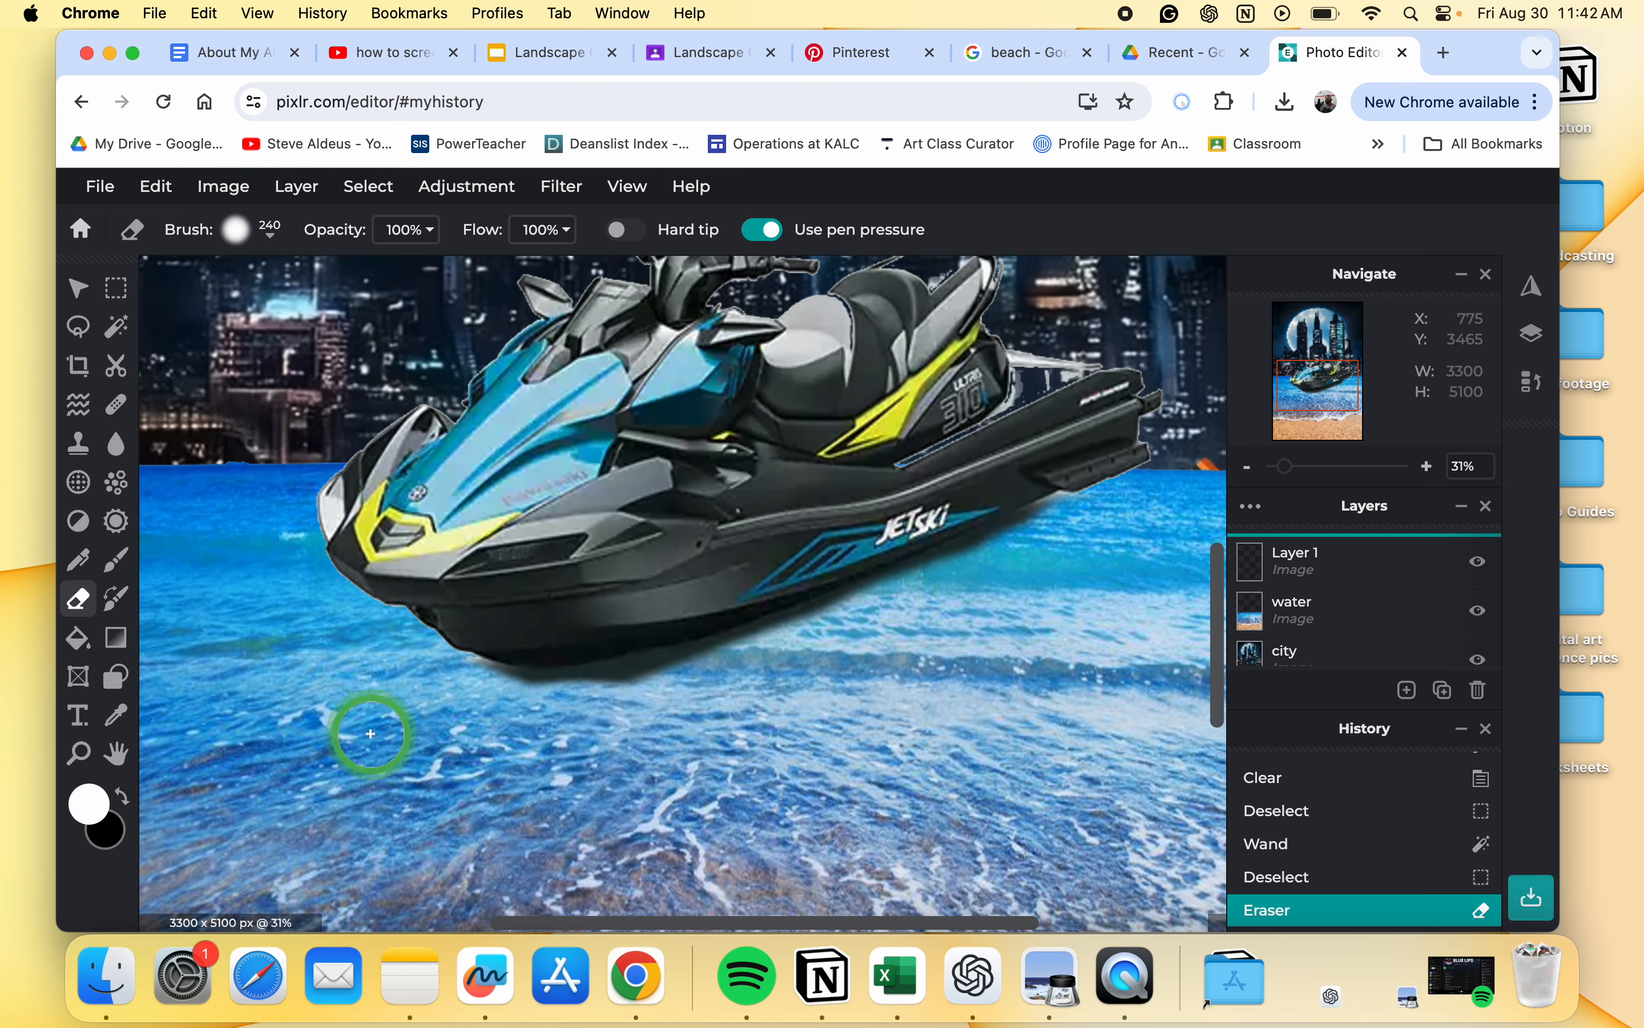
drag(351, 732, 350, 728)
scroll(350, 728, down, 6)
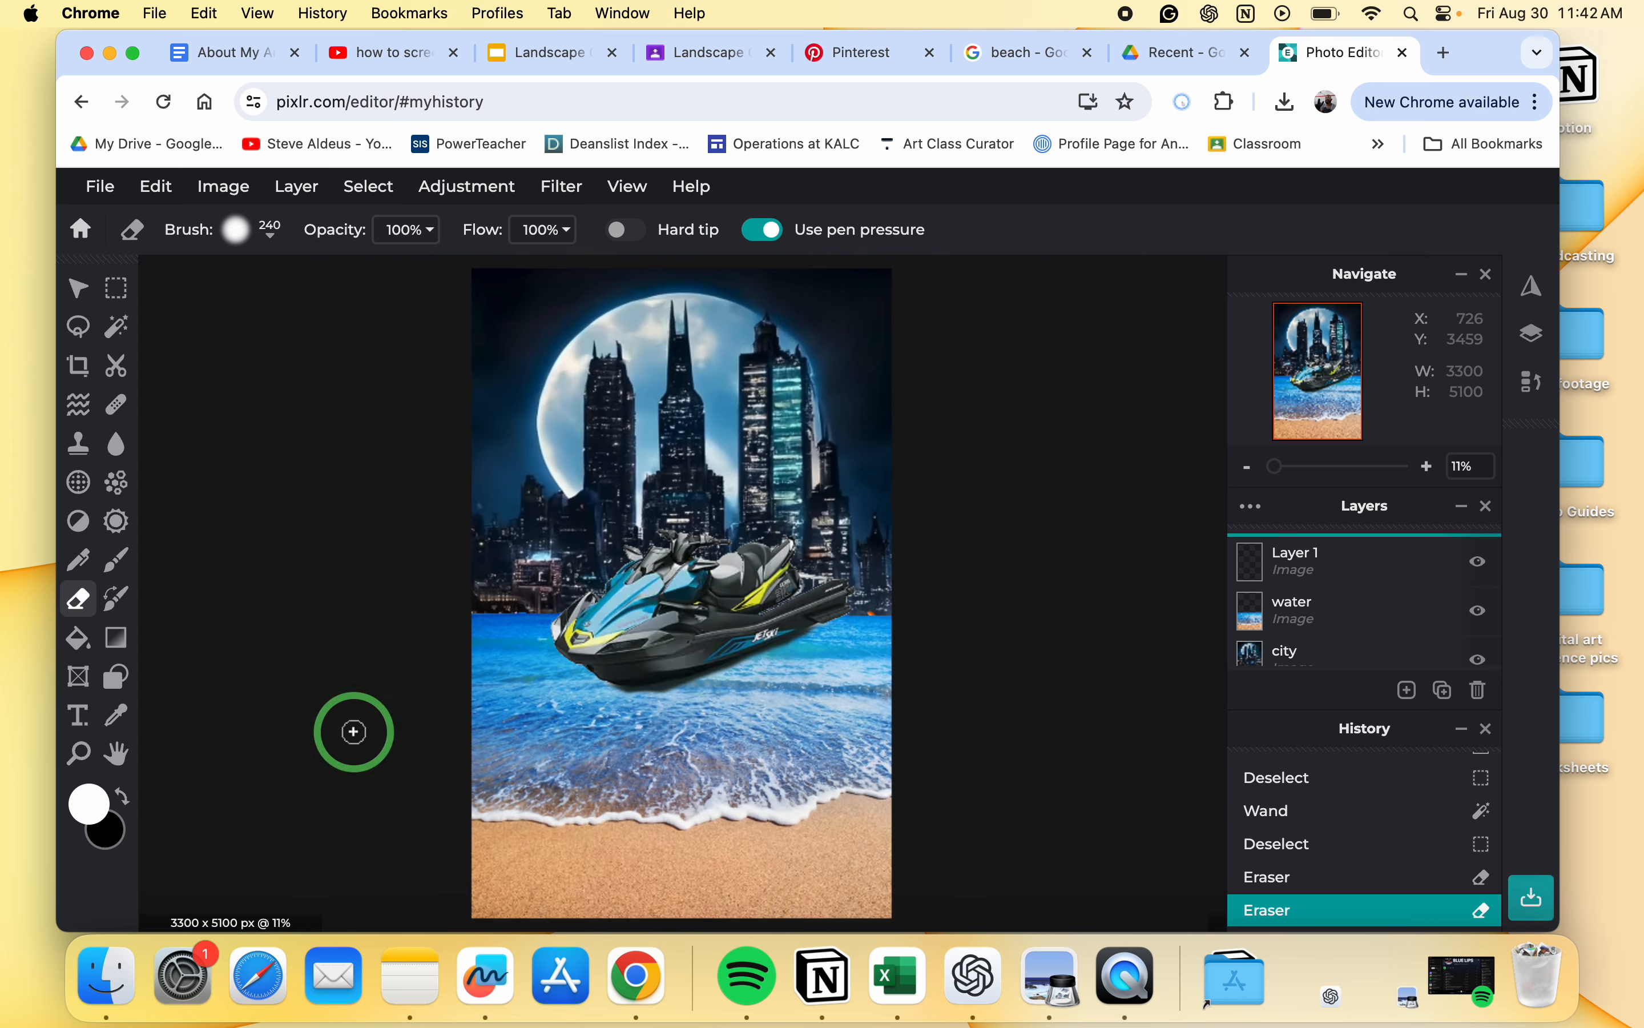
Step: Shrink the jet ski to about 2106 × 1275 px and shift it toward the lower right of the image
click(84, 301)
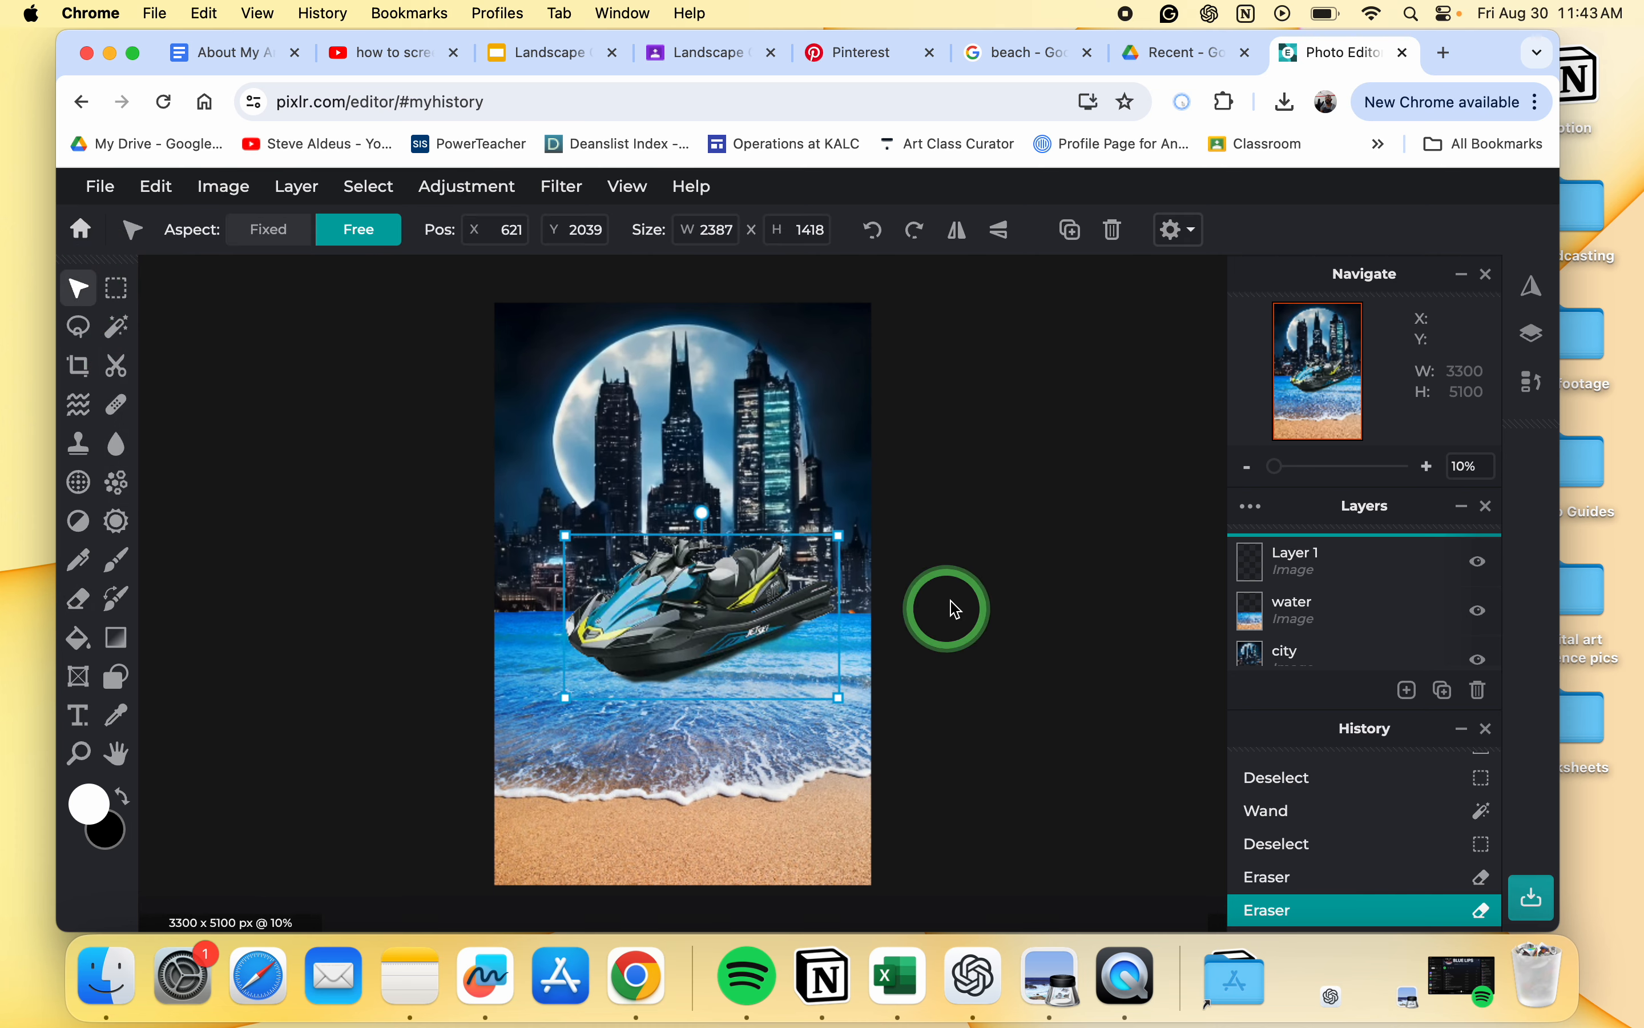
drag(837, 536, 762, 580)
drag(676, 648, 1016, 876)
drag(814, 787, 769, 731)
click(686, 639)
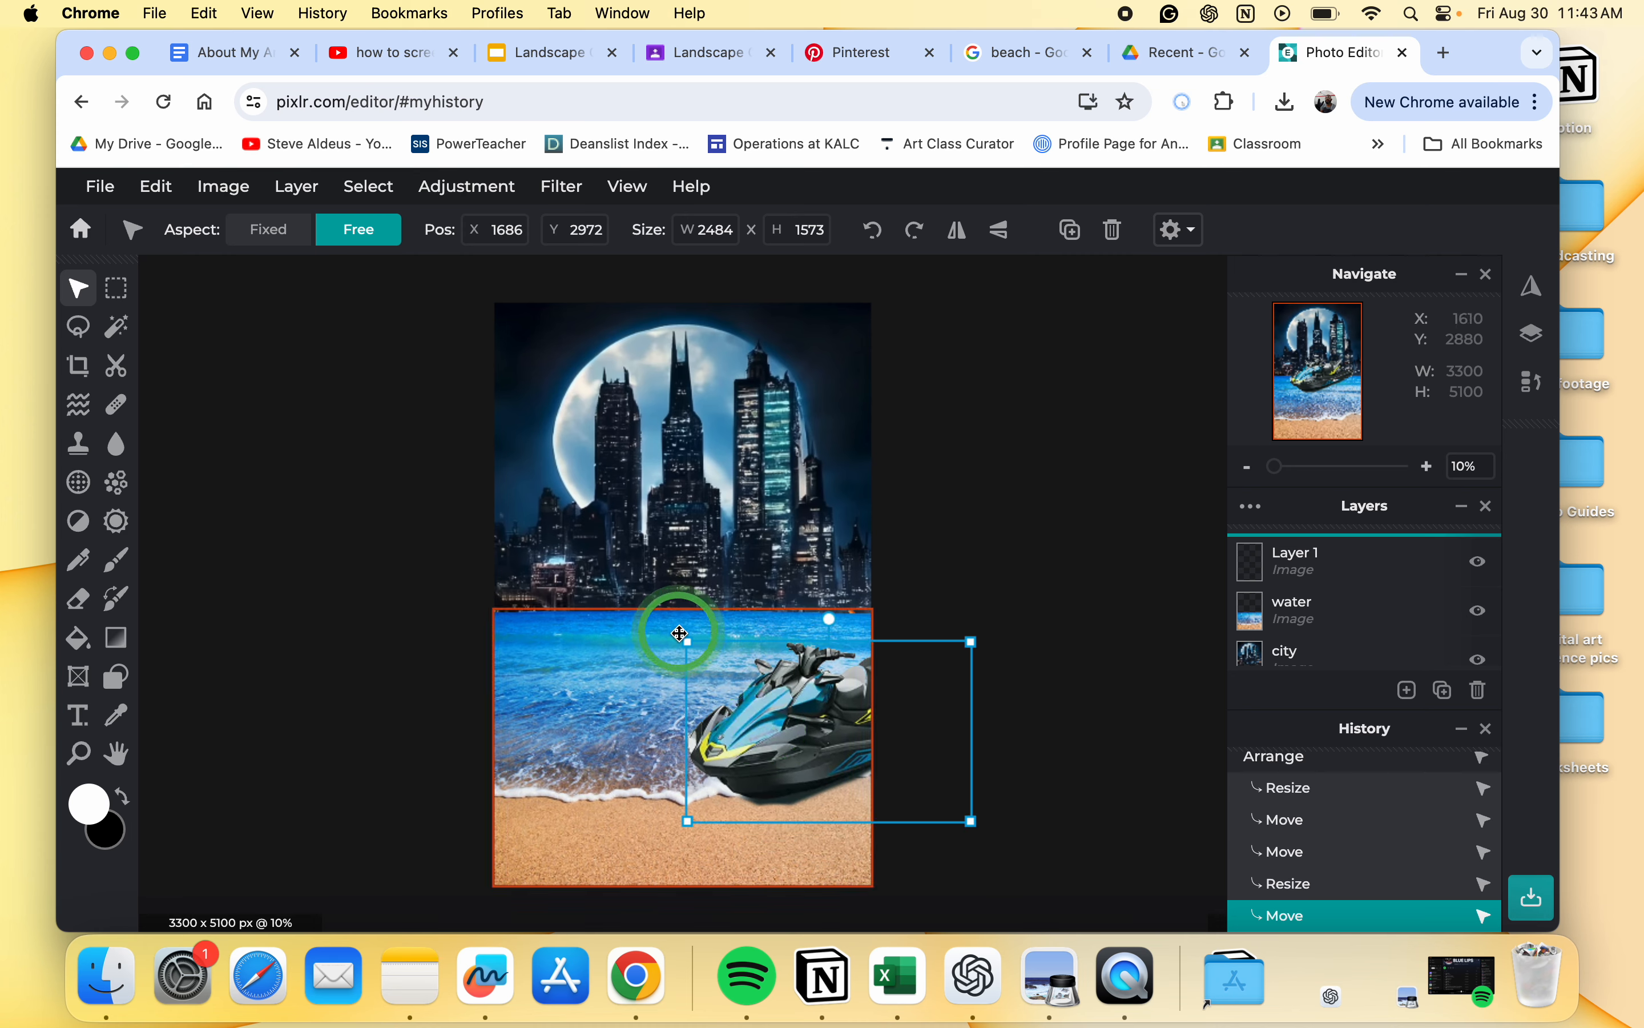
drag(687, 639, 730, 676)
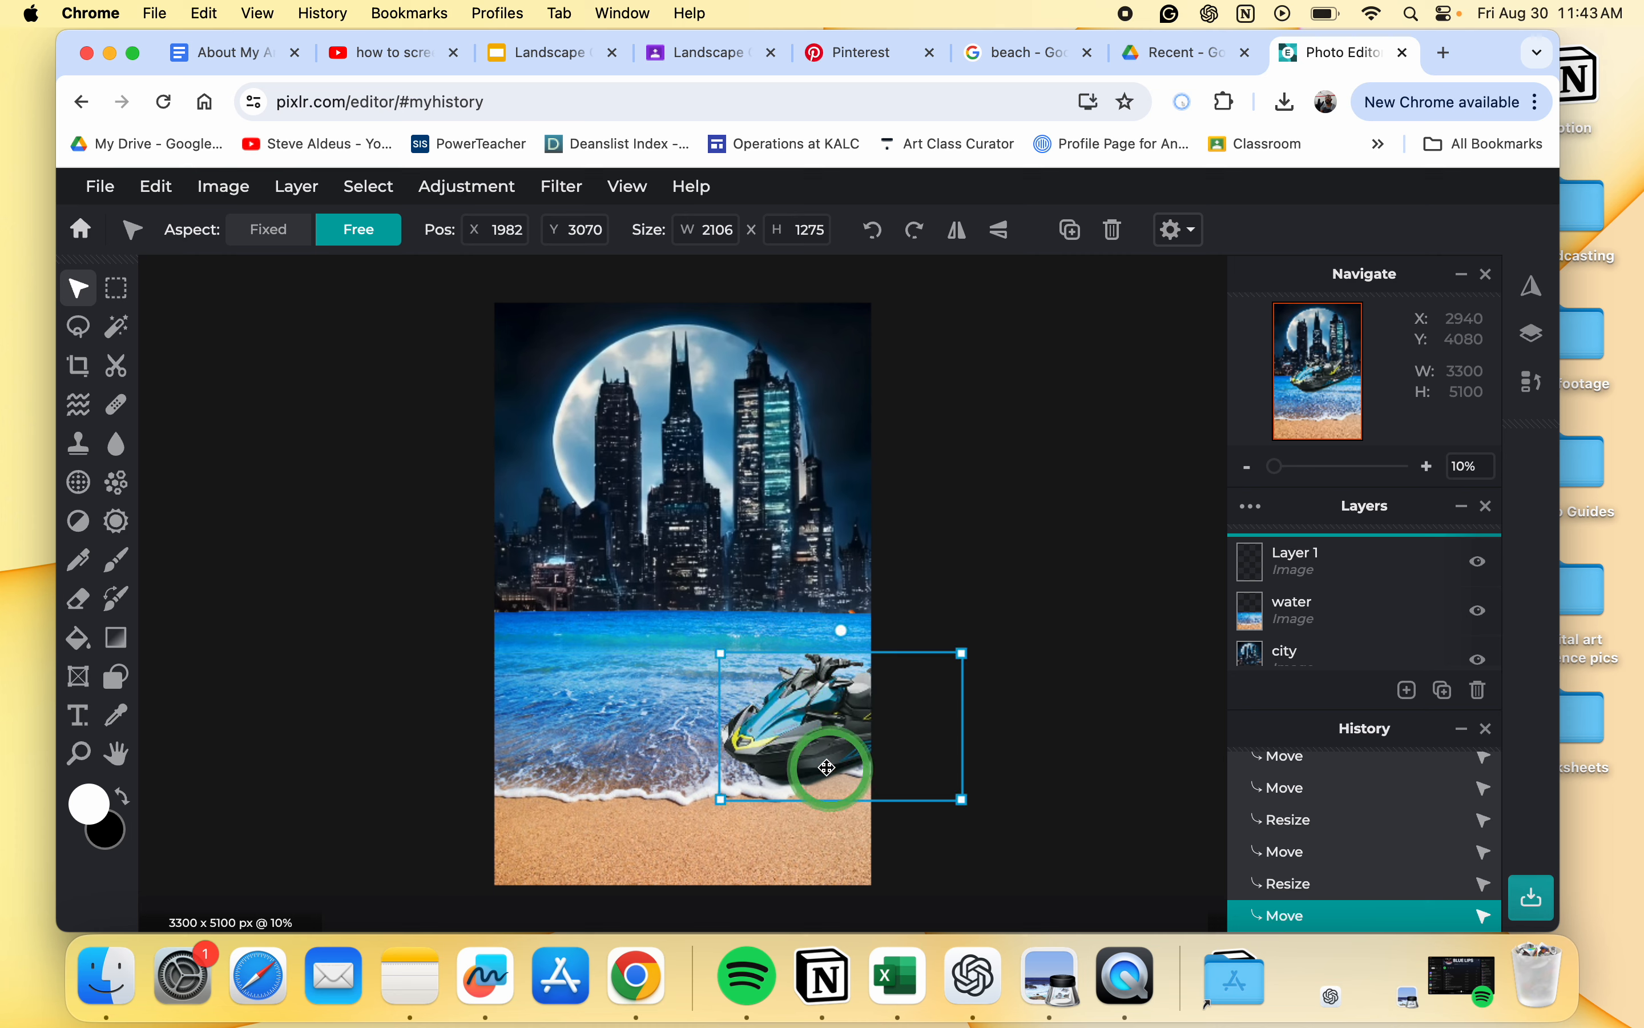
Step: Position the jet ski at the shoreline so its rear extends slightly past the image's right edge, and apply the placement
mouse_move(800, 742)
mouse_down()
mouse_move(809, 654)
mouse_move(814, 761)
mouse_up()
click(1069, 664)
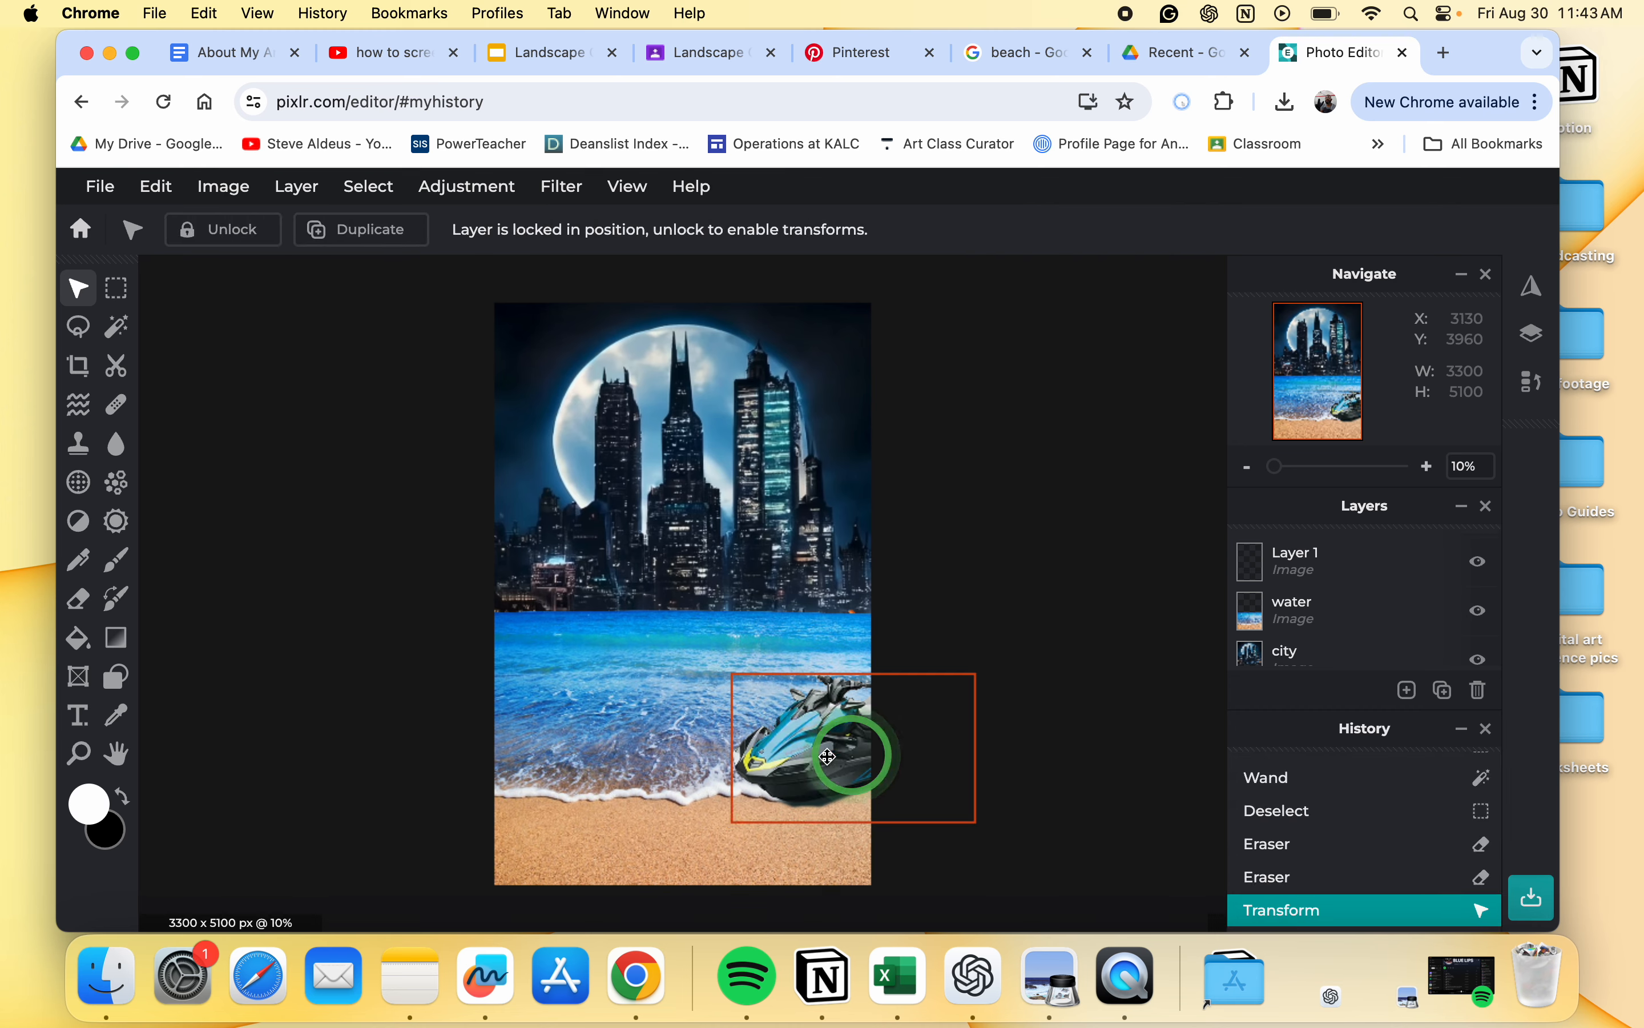
click(797, 760)
drag(796, 760, 764, 764)
click(1064, 668)
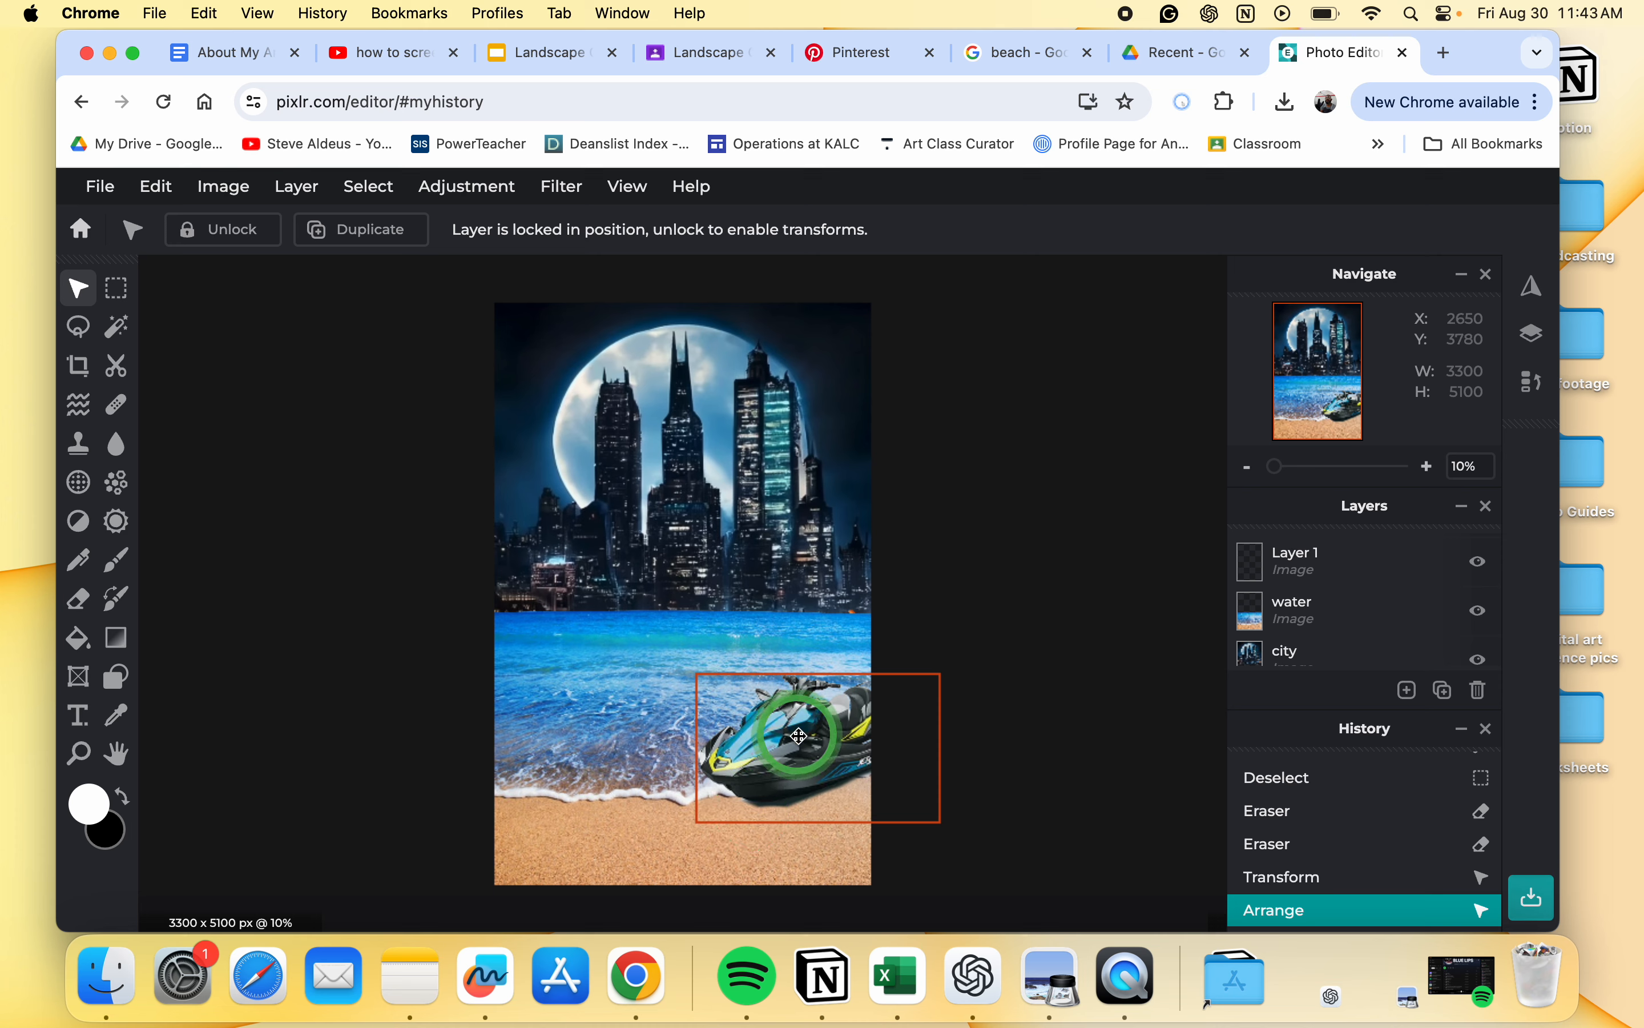
Step: Add the Batman PNG image from the Desktop as a new layer
click(1406, 689)
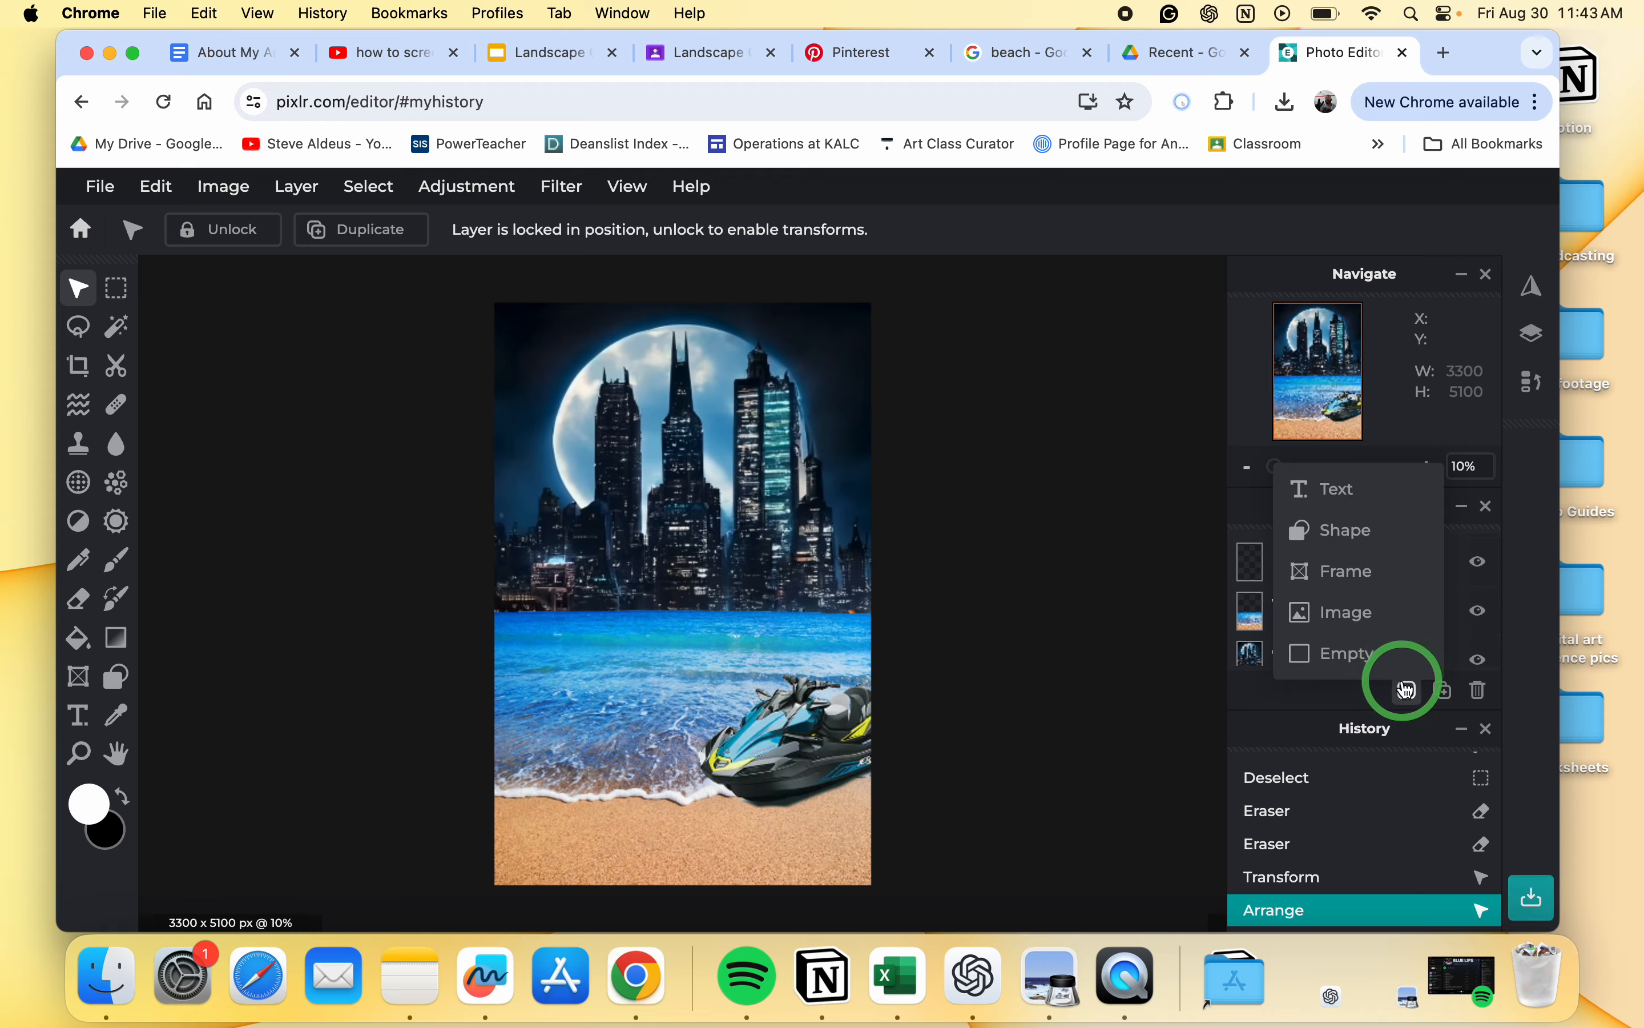
click(1348, 608)
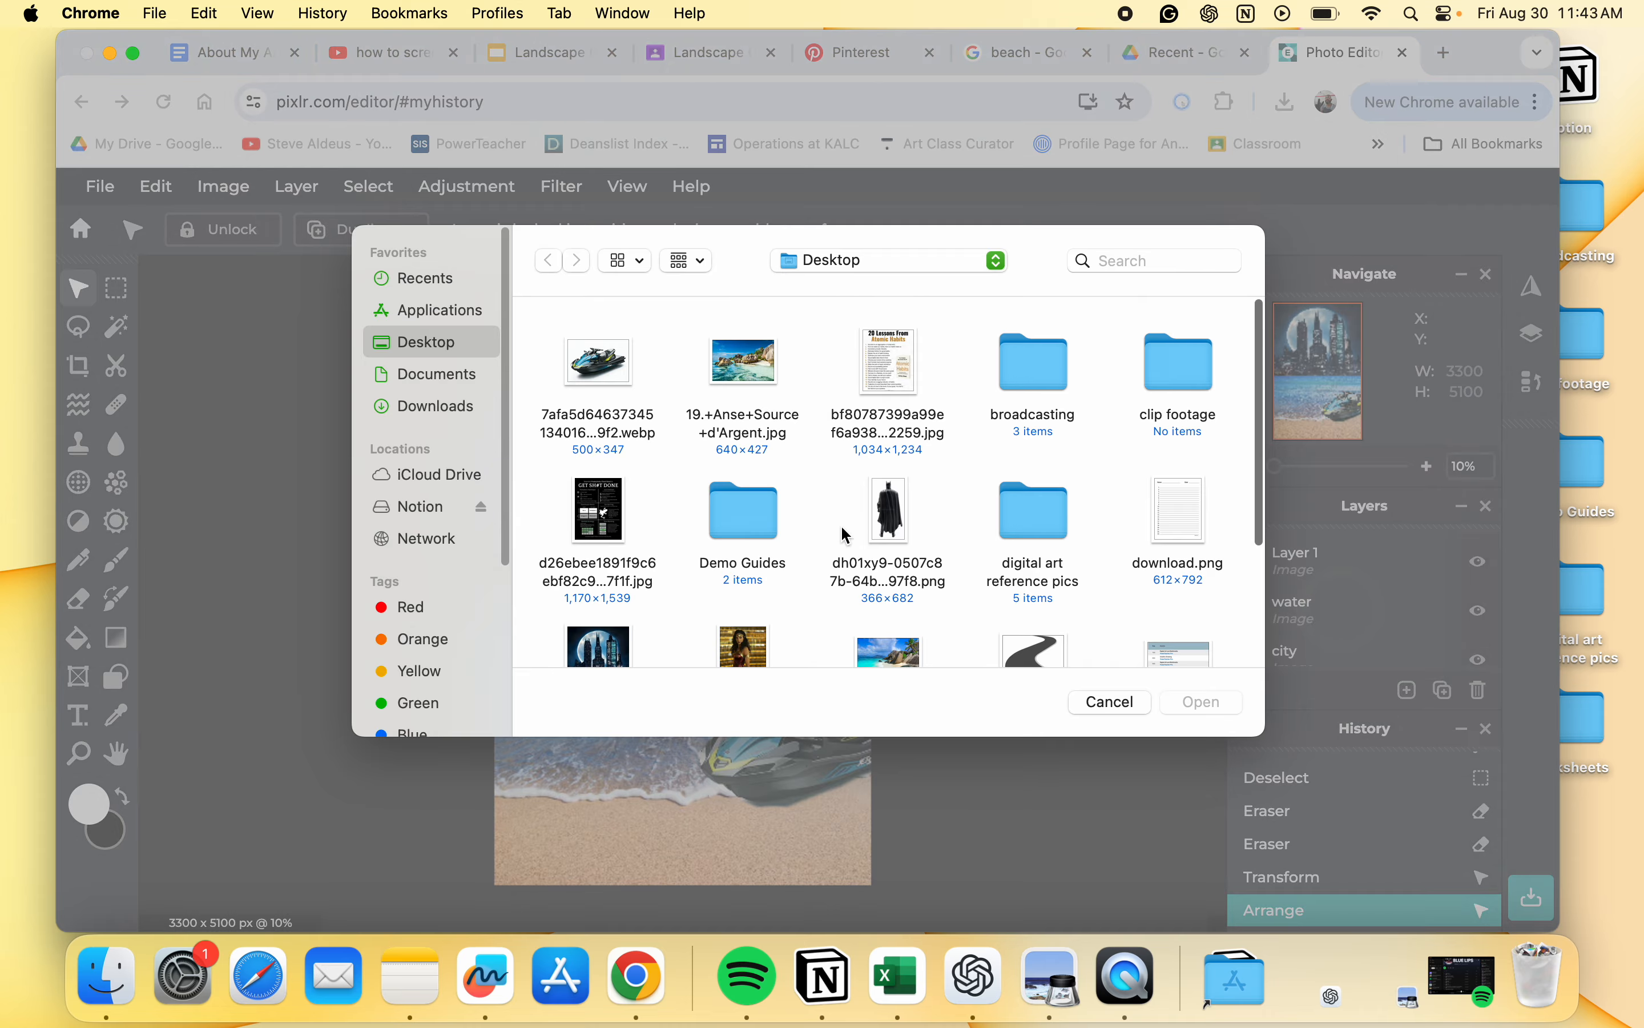
double_click(897, 537)
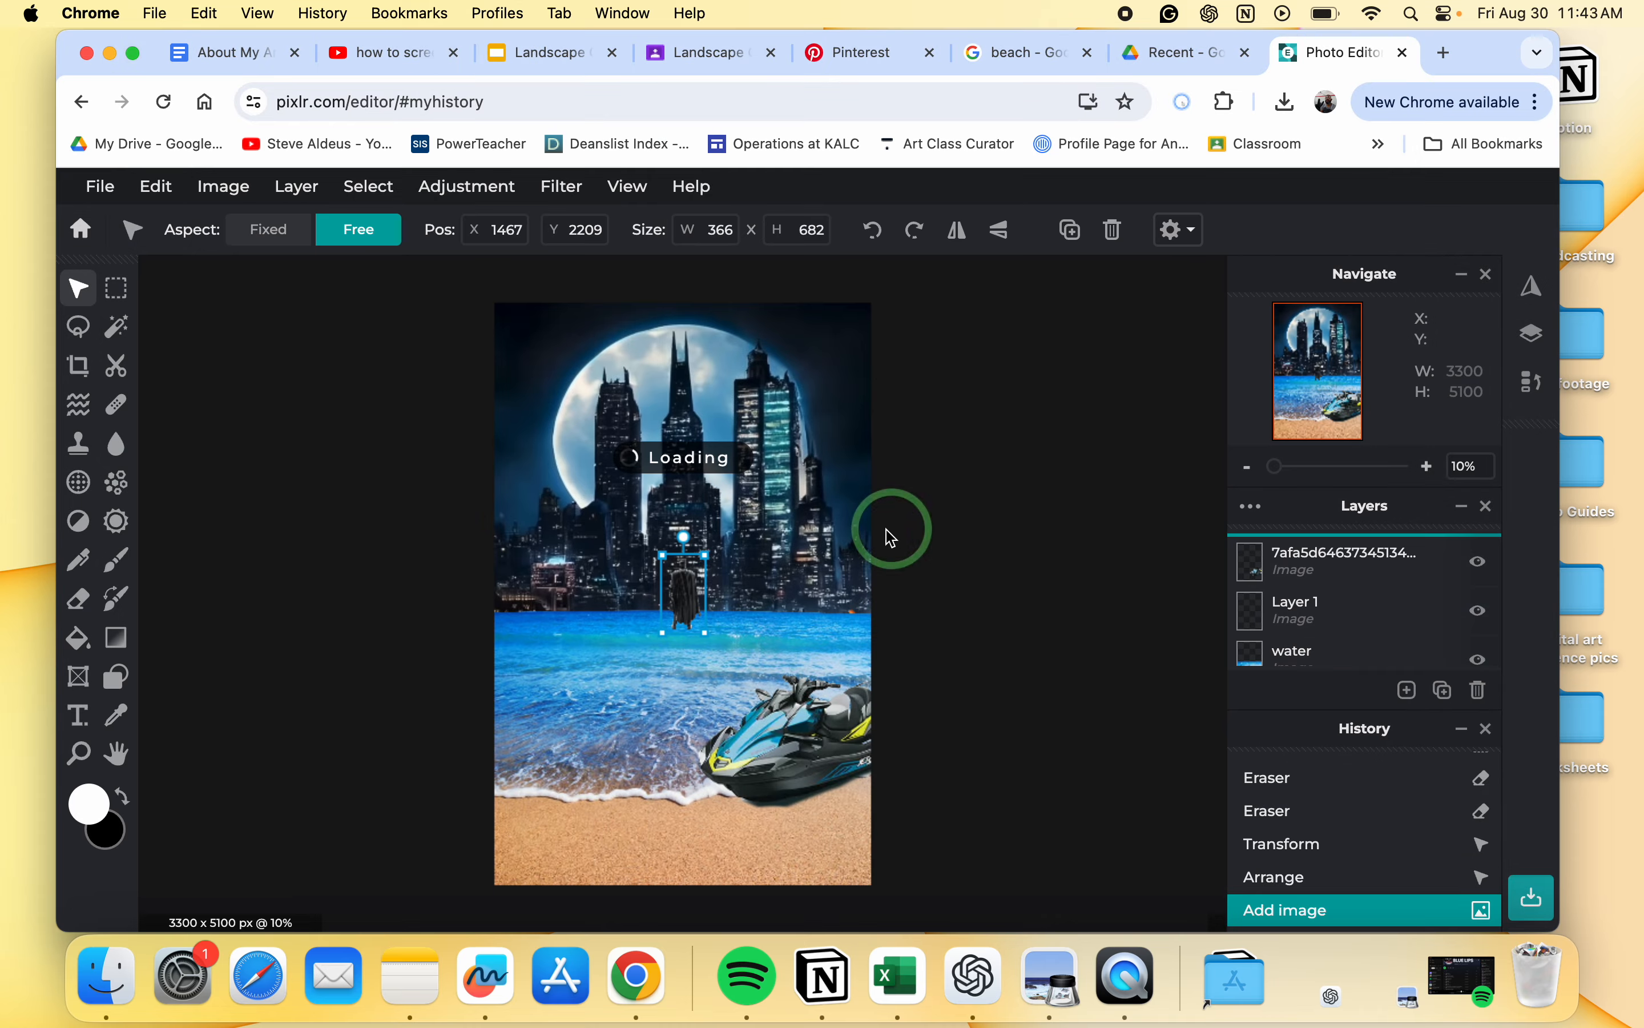
Step: Set the aspect to Fixed, enlarge Batman to about 1089 × 2029 px and move him to about X 465, Y 1864
drag(705, 632, 778, 722)
key(super+z)
click(261, 231)
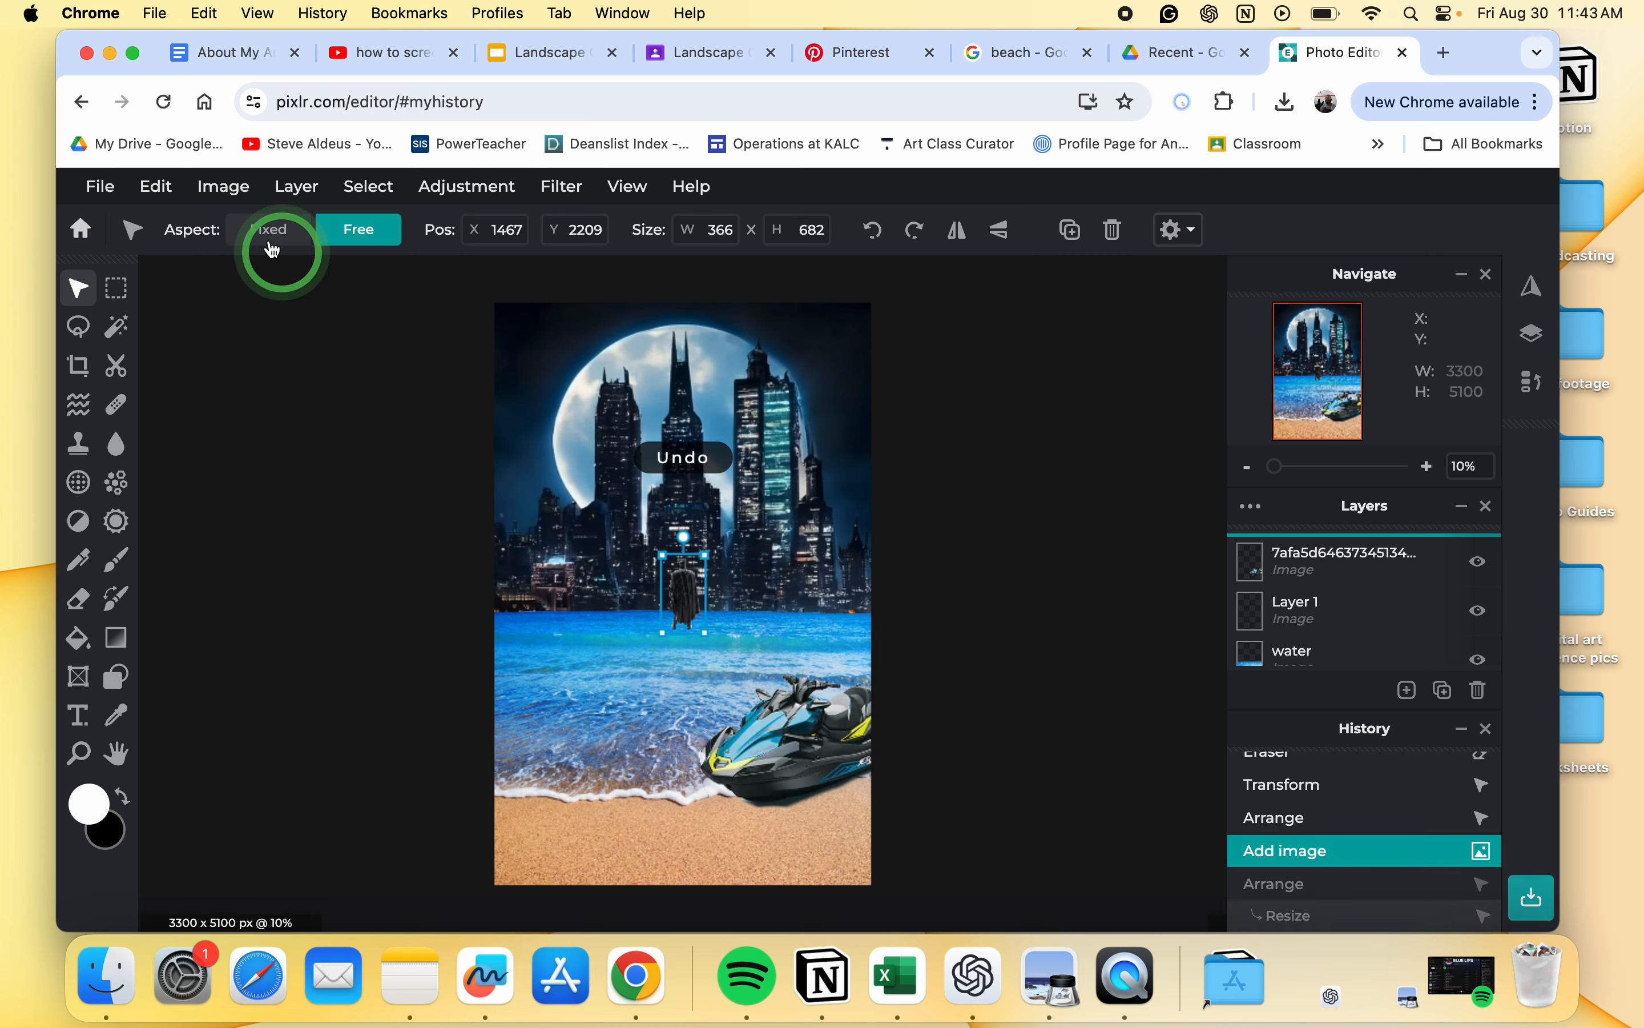
click(265, 232)
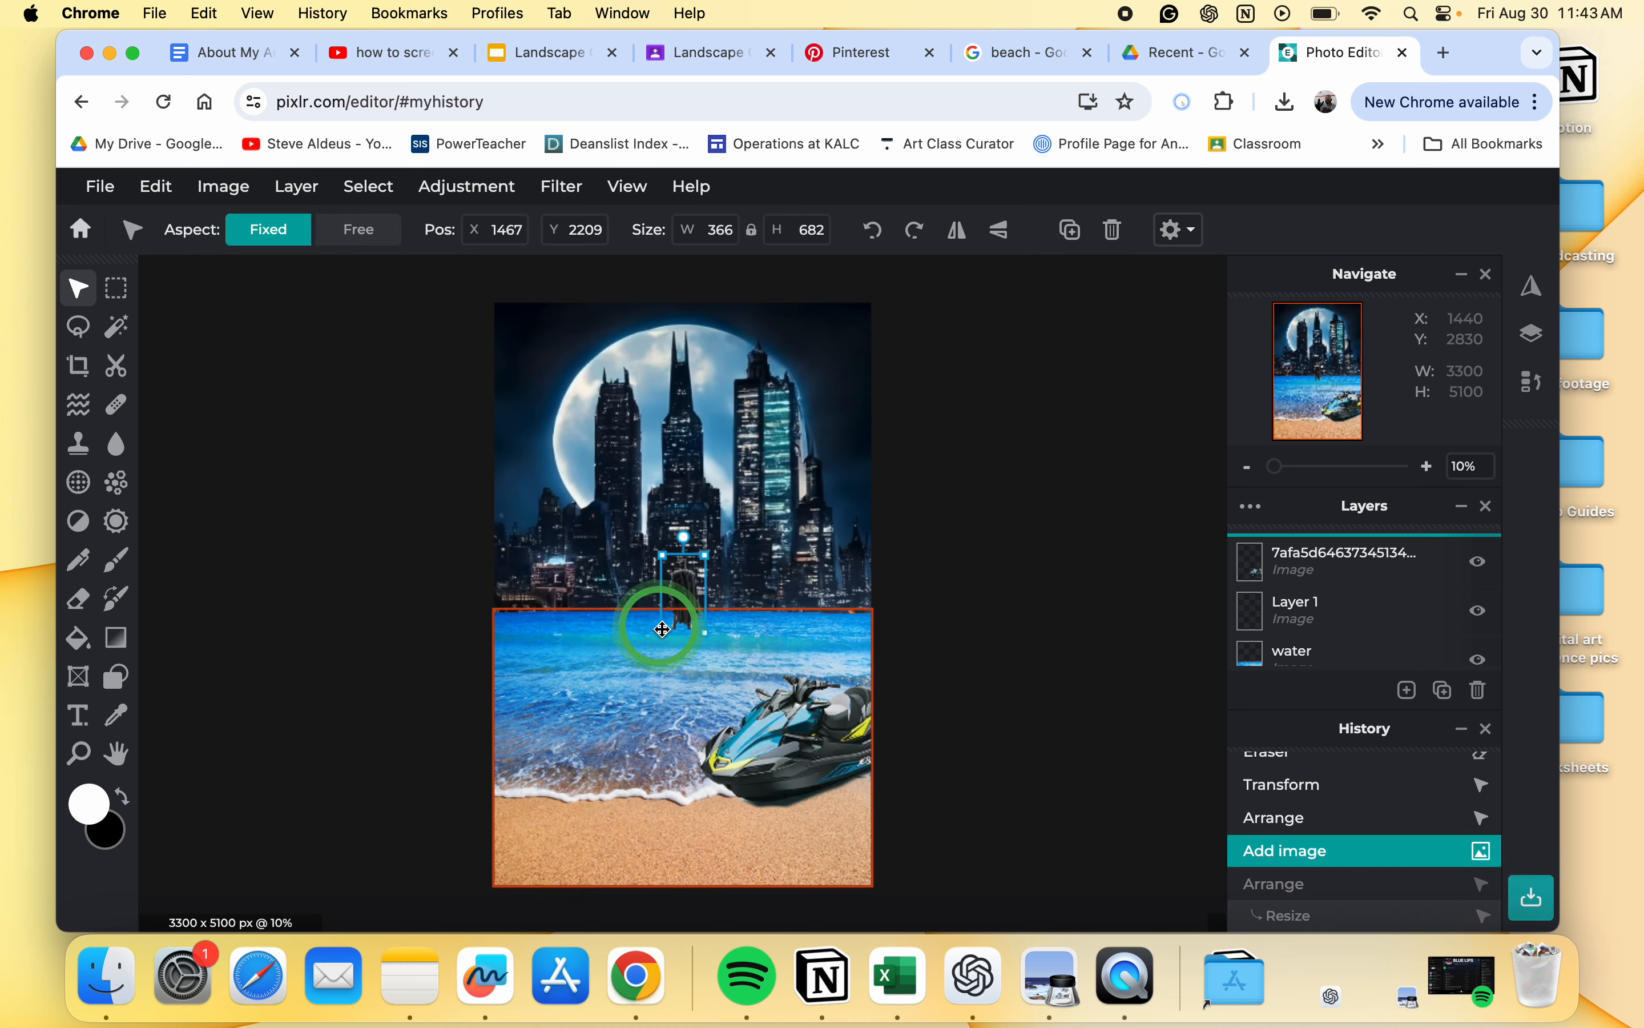
drag(663, 629, 586, 728)
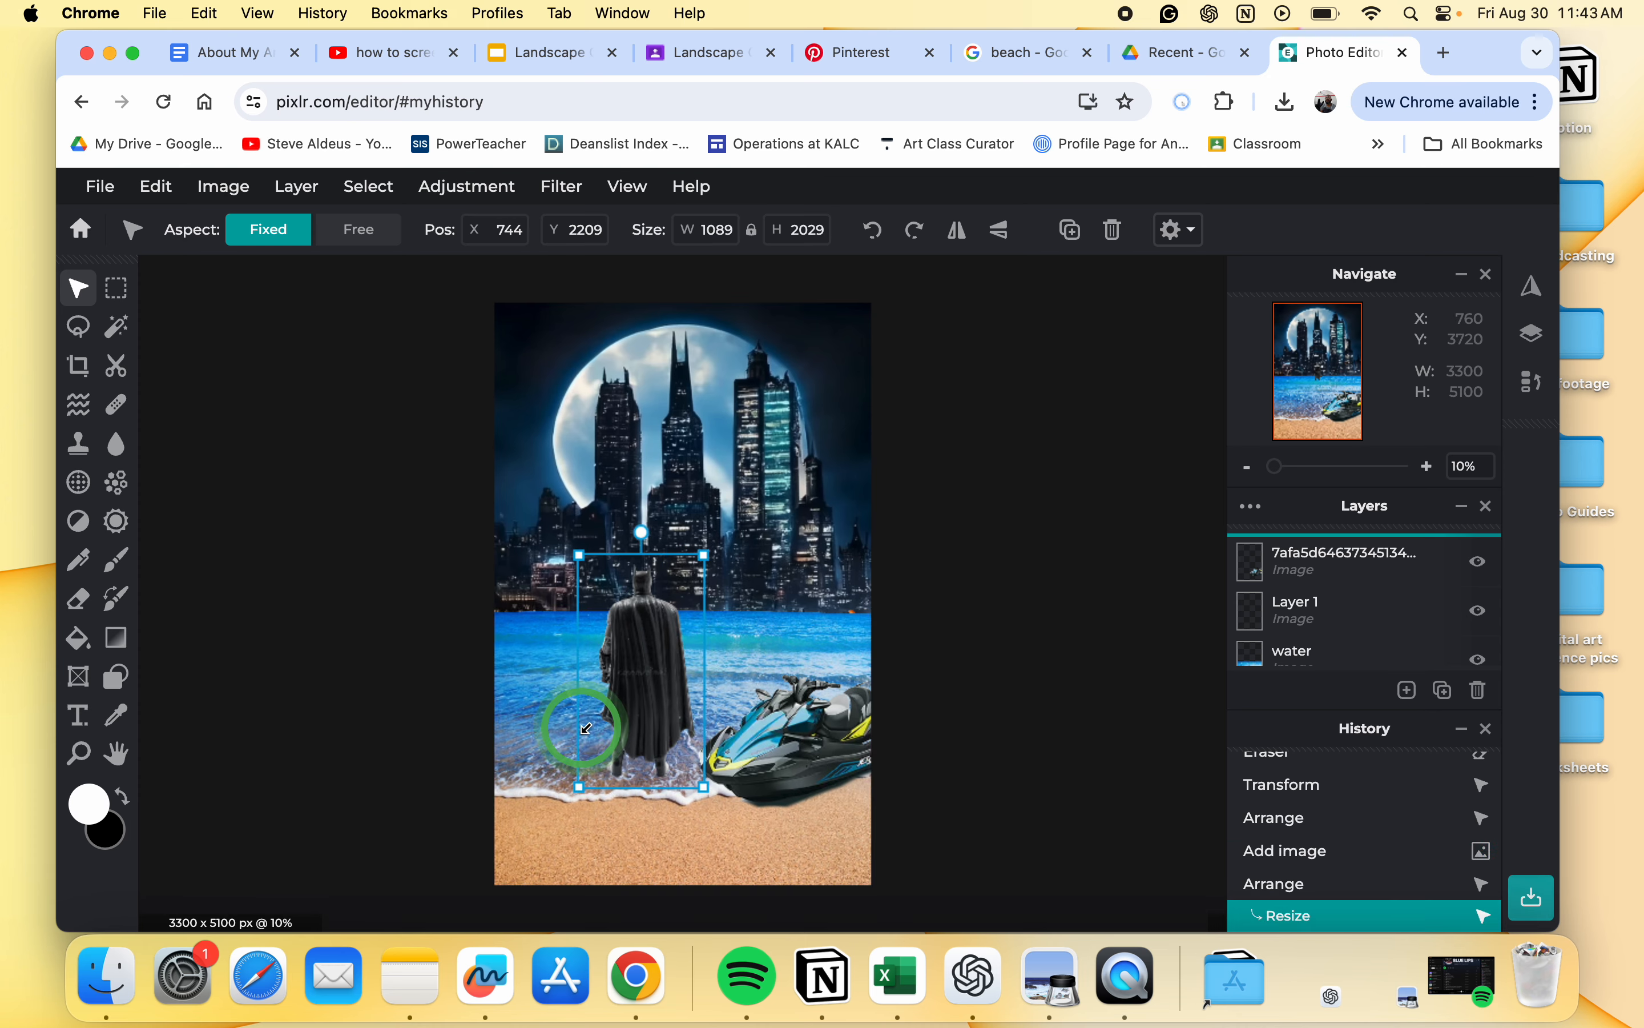
drag(679, 664, 651, 627)
Step: Rescale Batman to about 1026 × 1912 px and place him in the water beside the jet ski, around X 646, Y 2086
scroll(628, 635, up, 3)
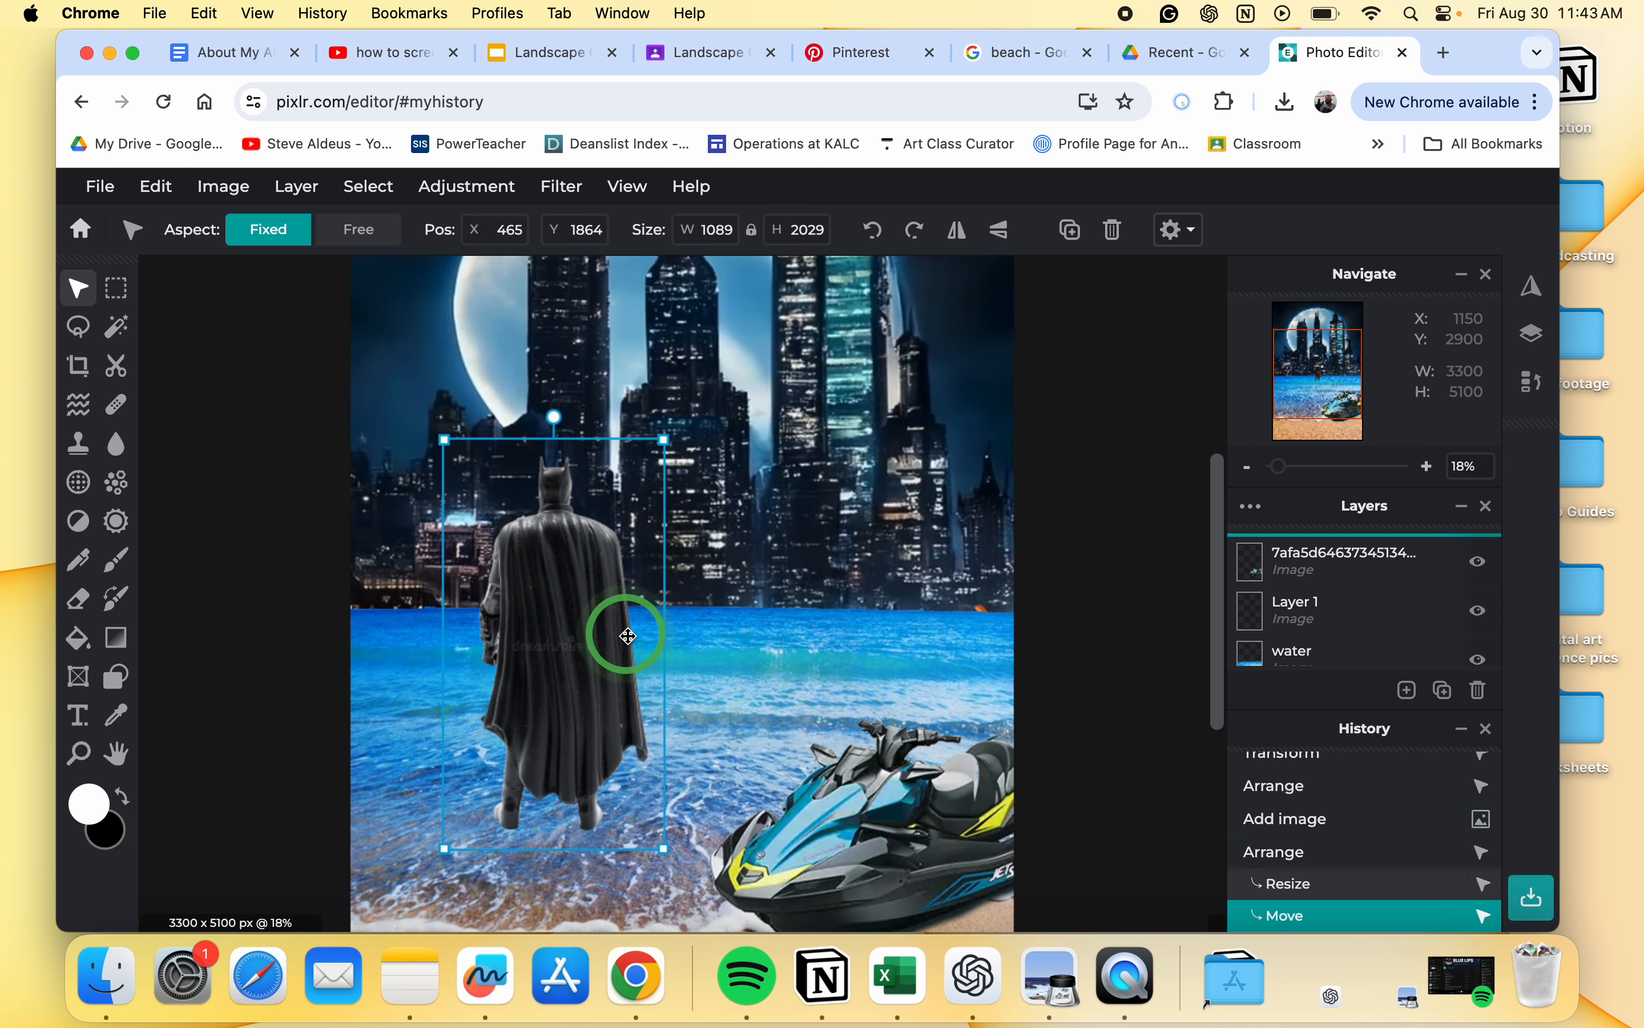
drag(662, 443, 592, 572)
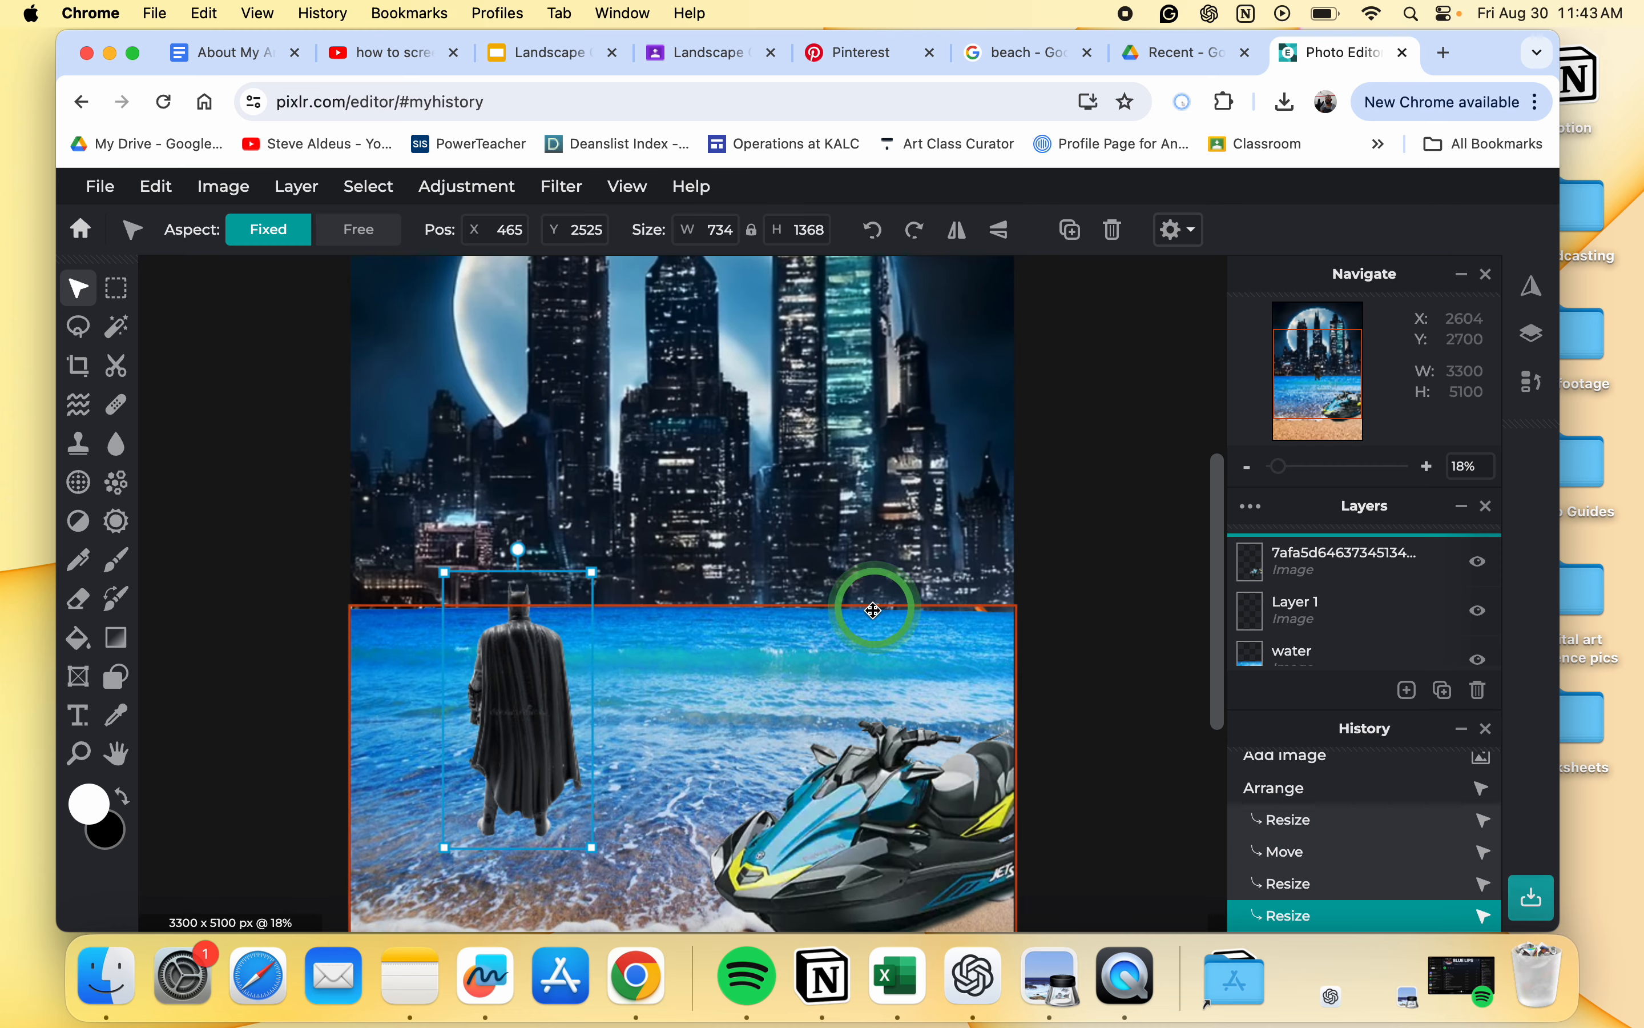
scroll(1083, 564, down, 3)
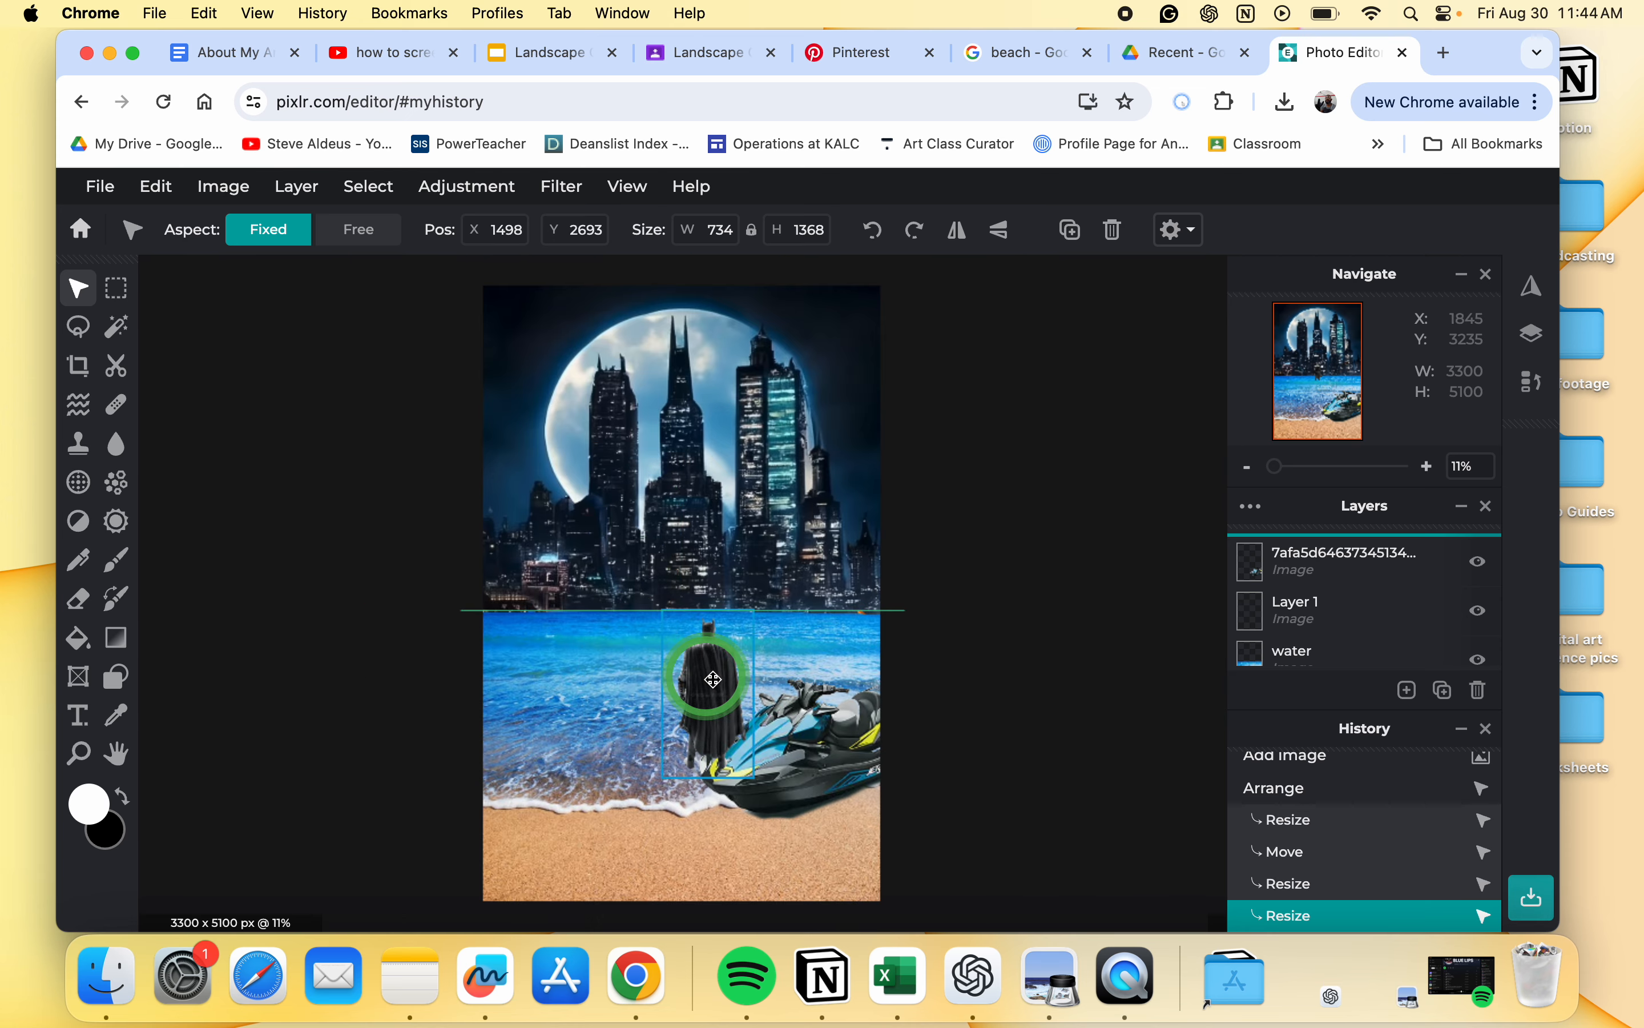
drag(714, 679, 607, 698)
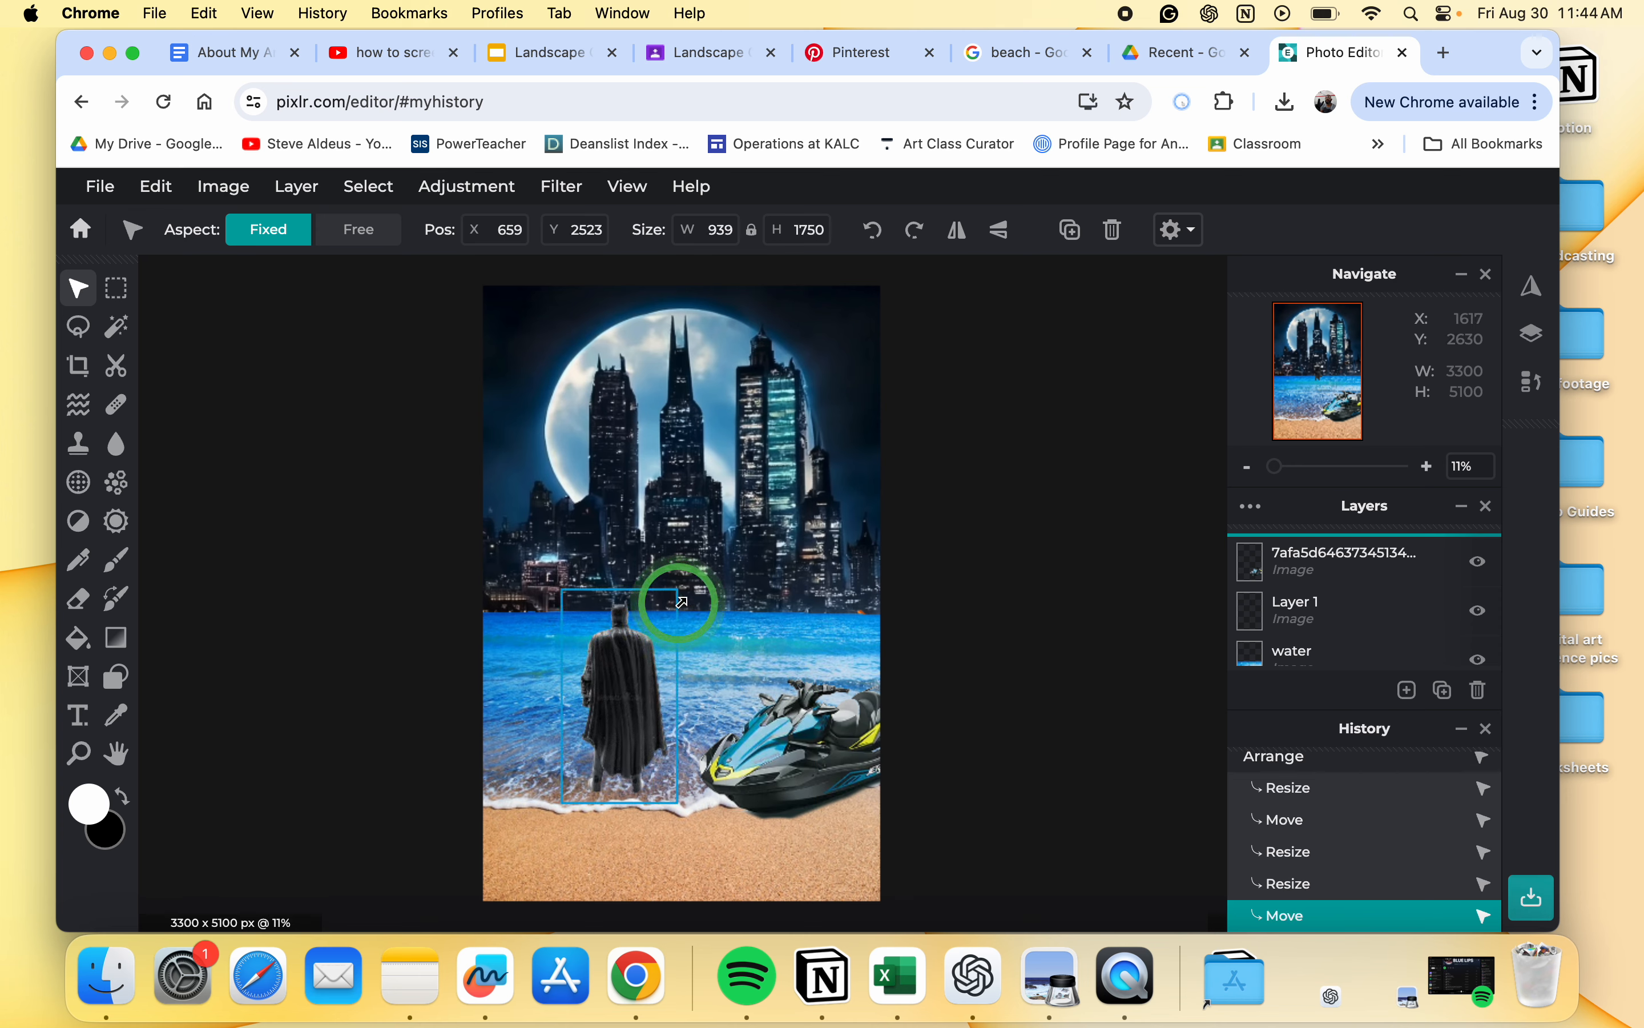
click(682, 602)
click(618, 693)
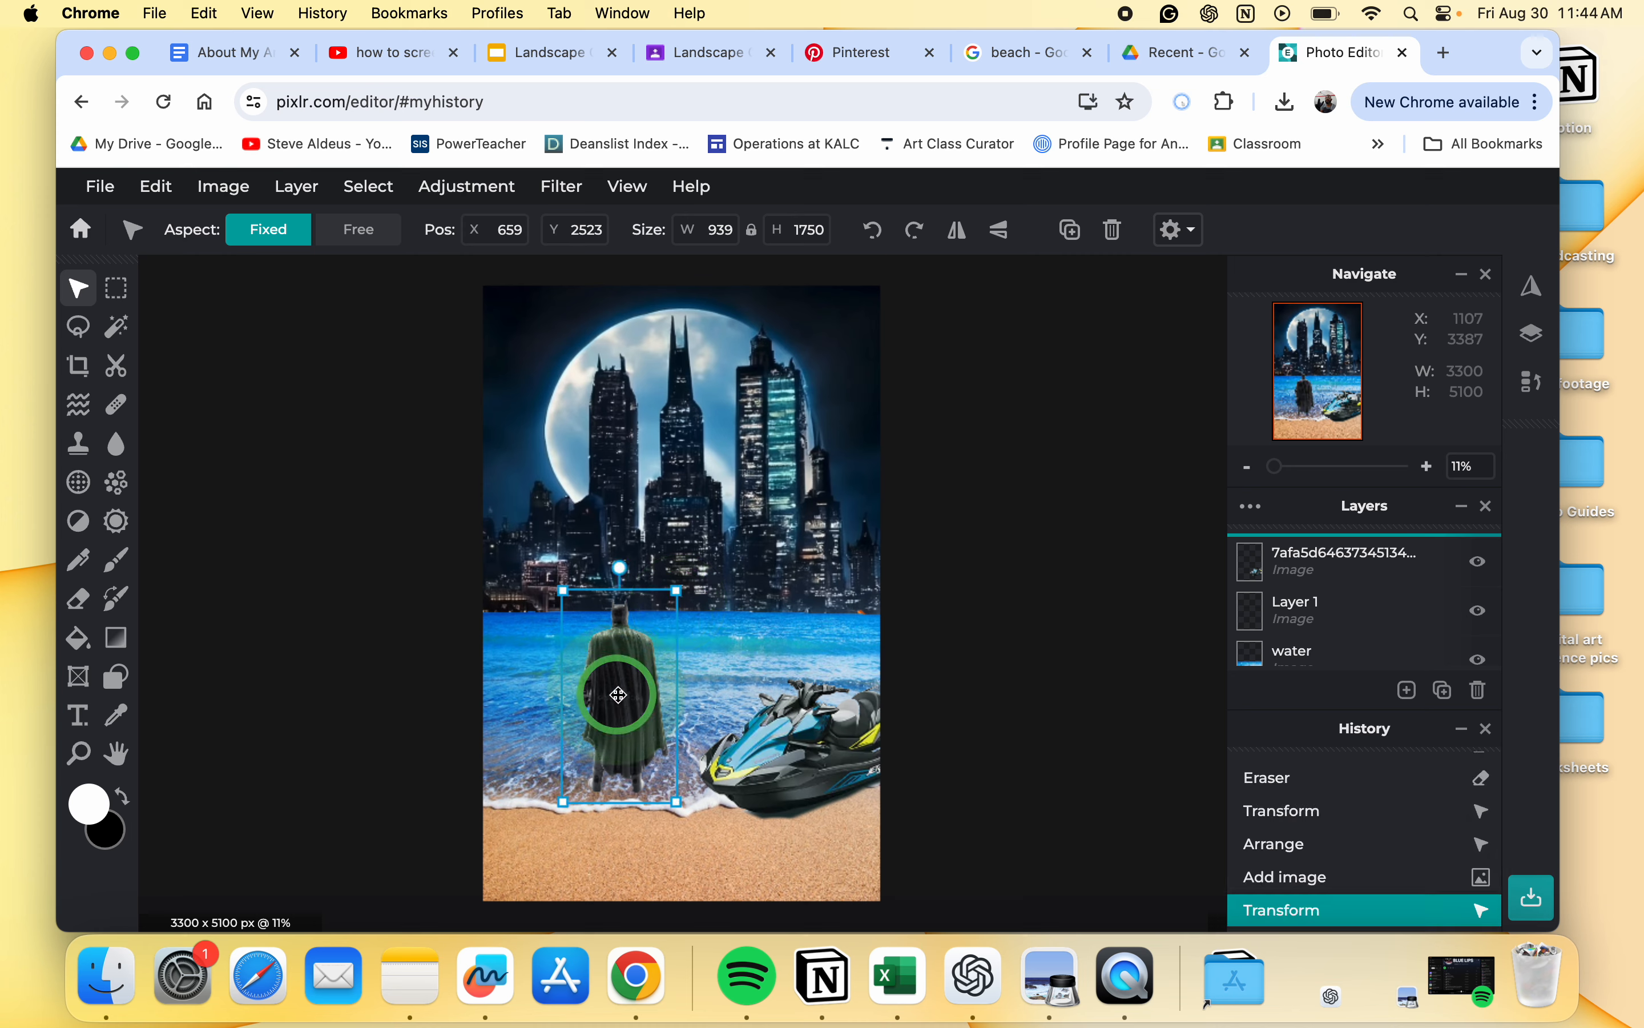
drag(688, 579, 689, 579)
click(645, 653)
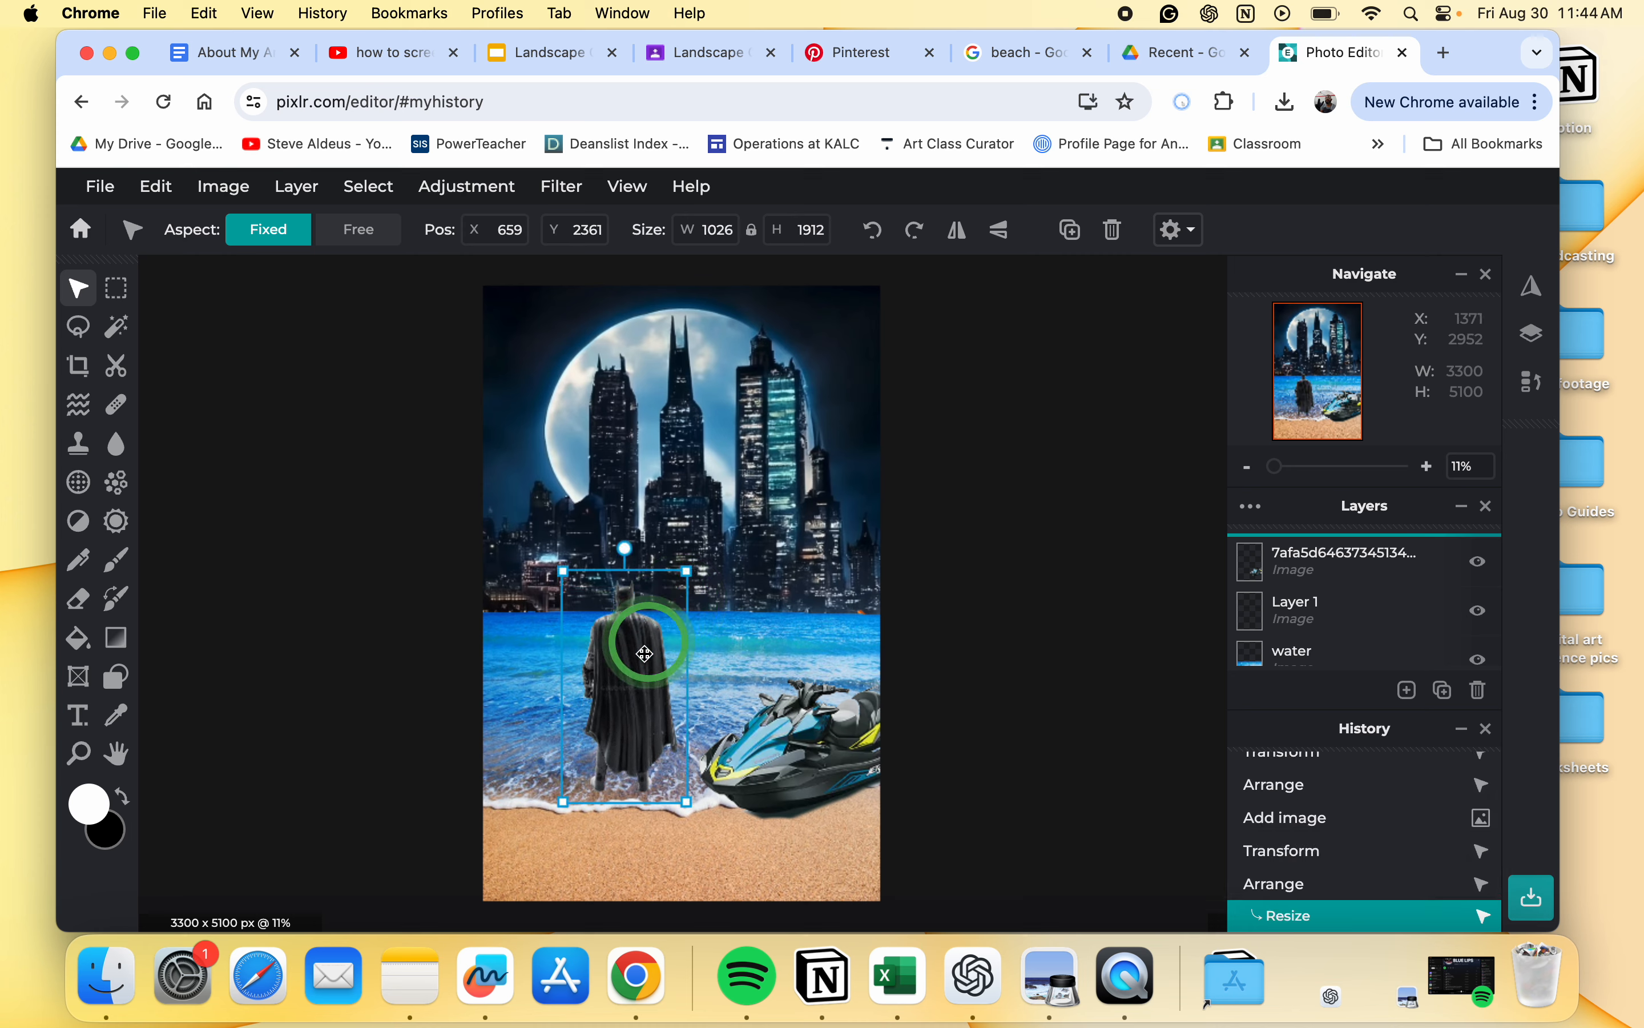
drag(632, 654, 629, 635)
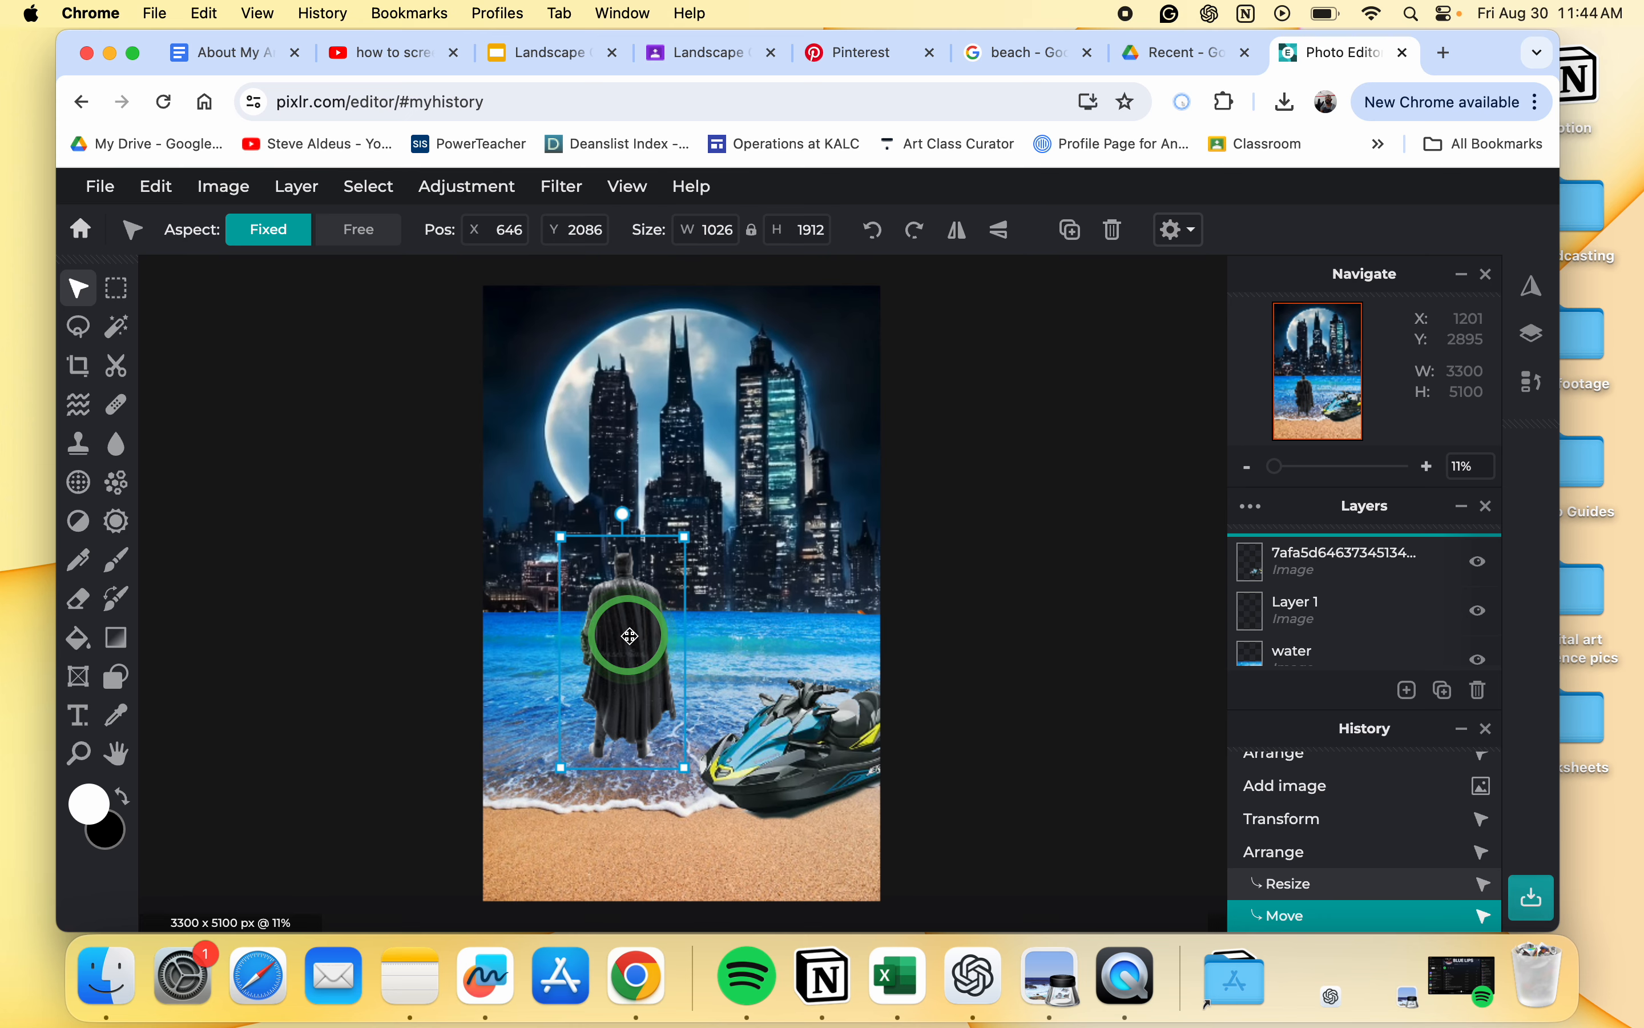
Step: Reduce Batman to about 792 × 1476 px, place him at about X 491, Y 2317 in the water, and apply the transform
scroll(629, 635, up, 3)
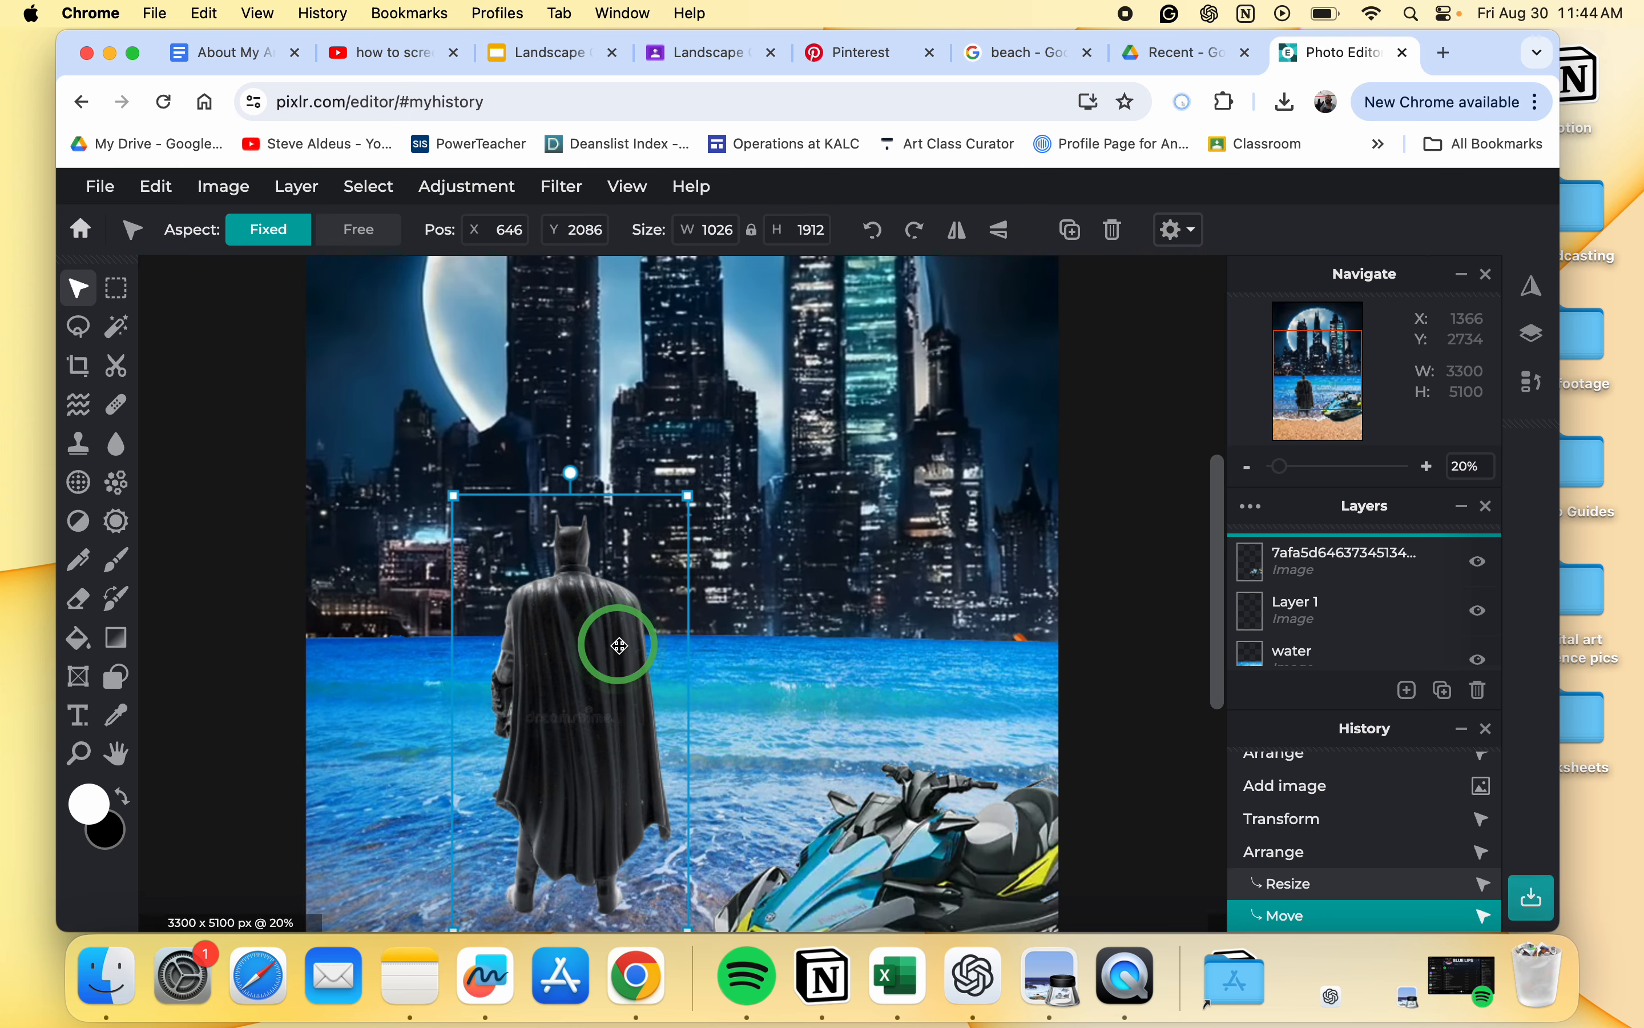
drag(587, 683, 596, 649)
mouse_move(700, 474)
mouse_down()
mouse_move(673, 486)
mouse_move(680, 500)
mouse_up()
drag(596, 672, 599, 662)
drag(682, 488, 647, 553)
drag(573, 695, 526, 691)
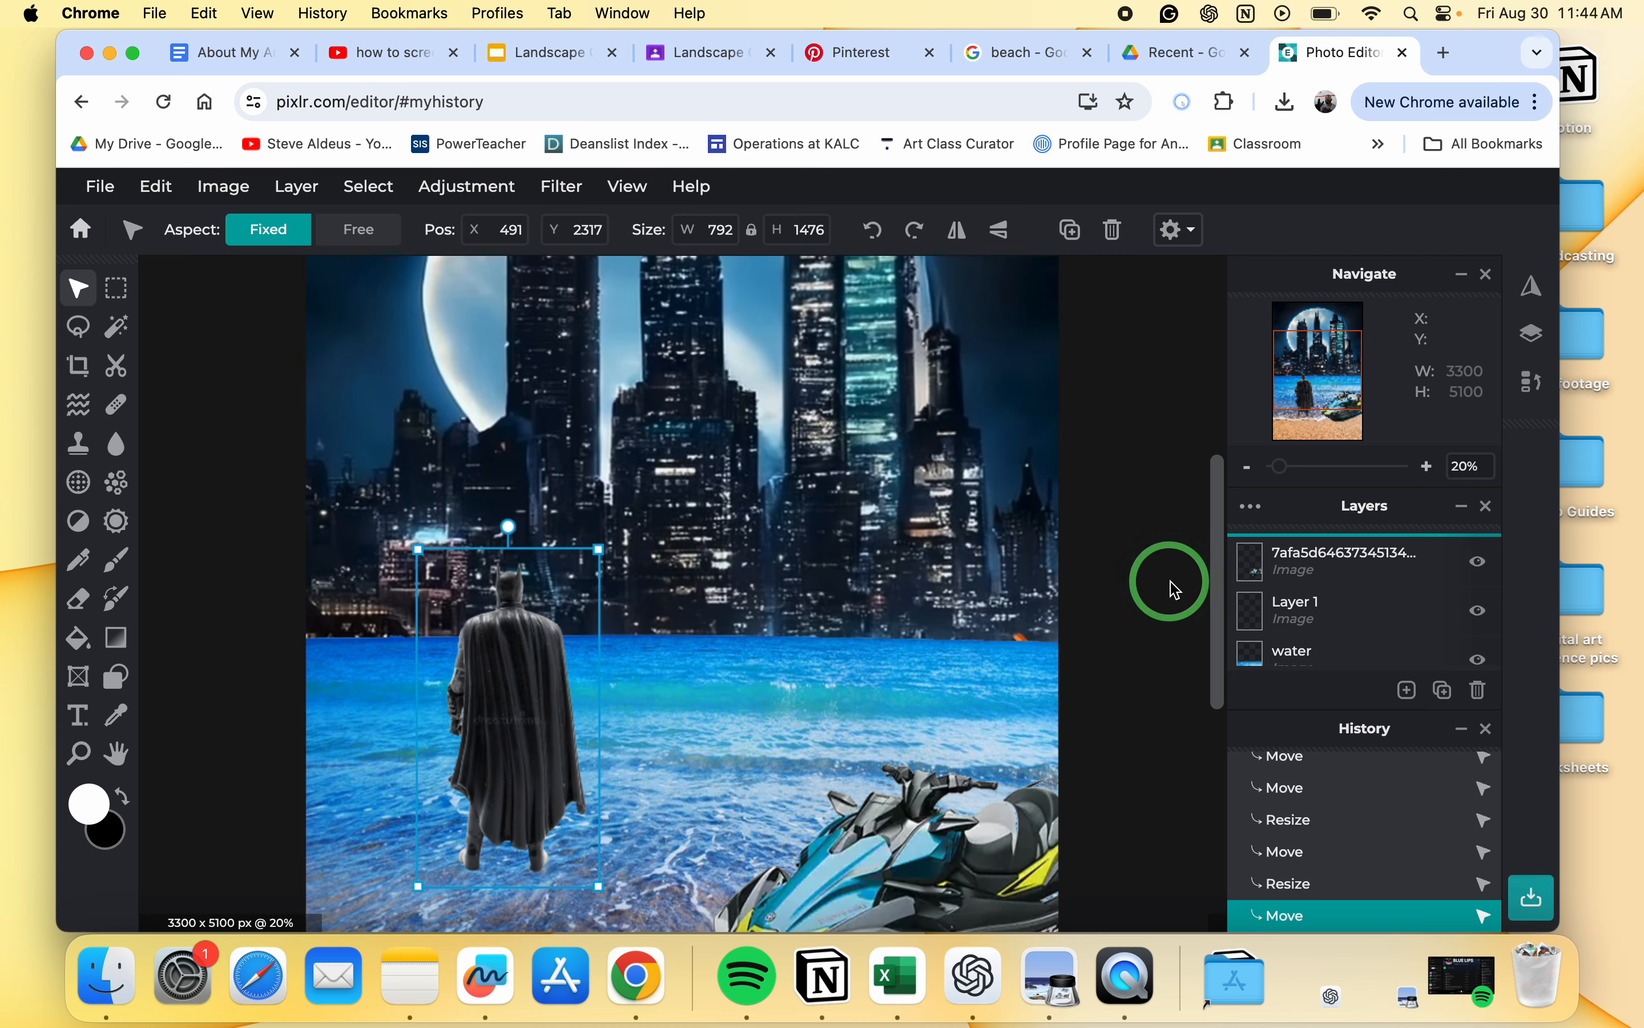
scroll(1169, 583, down, 3)
click(1108, 751)
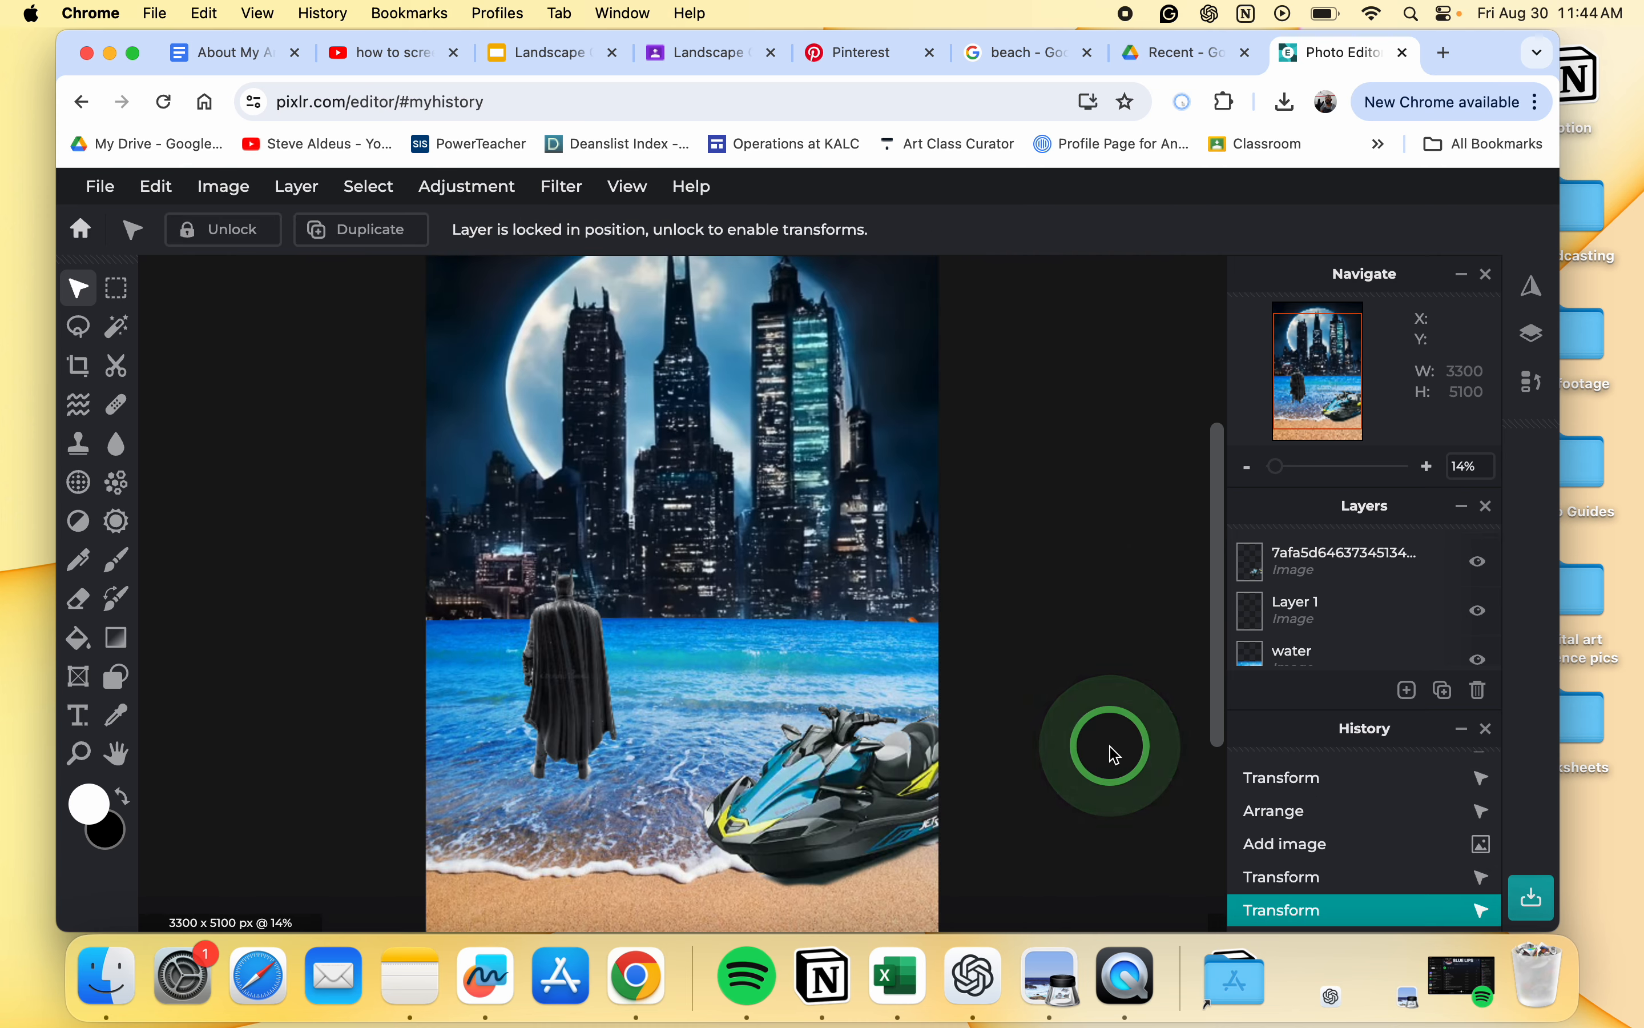
Step: Erase Batman's feet and the cape's lower edge on his layer with a soft 260 px eraser so he stands in the water
scroll(532, 720, up, 2)
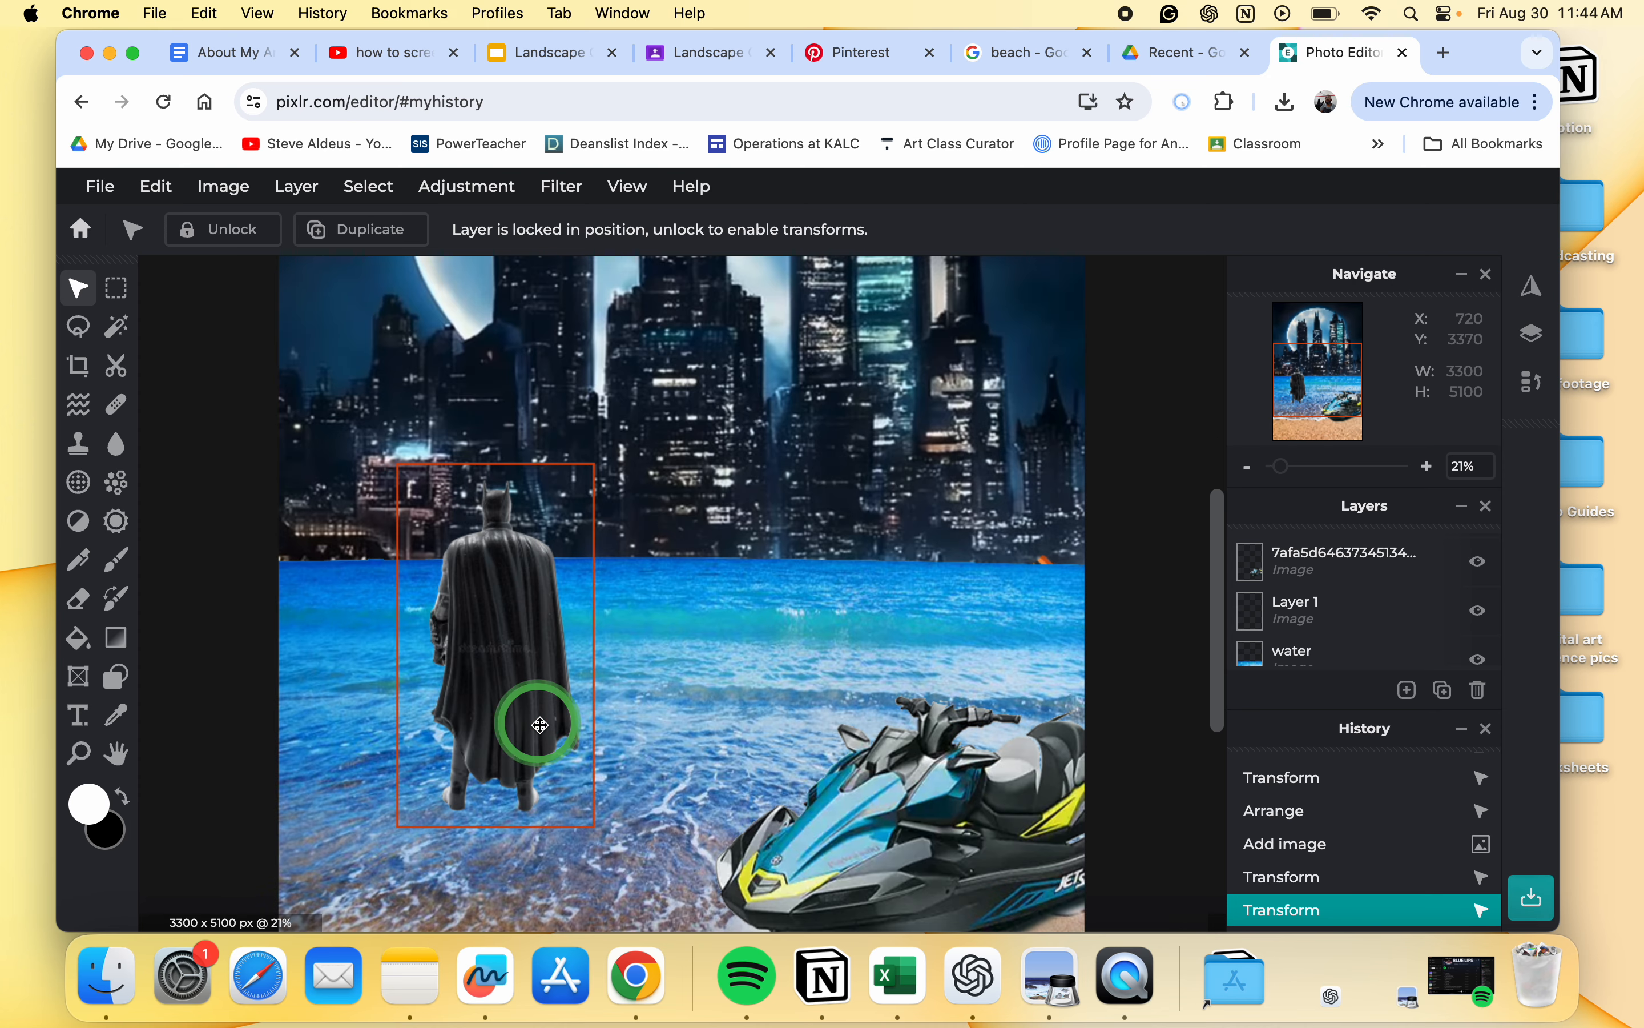
click(78, 599)
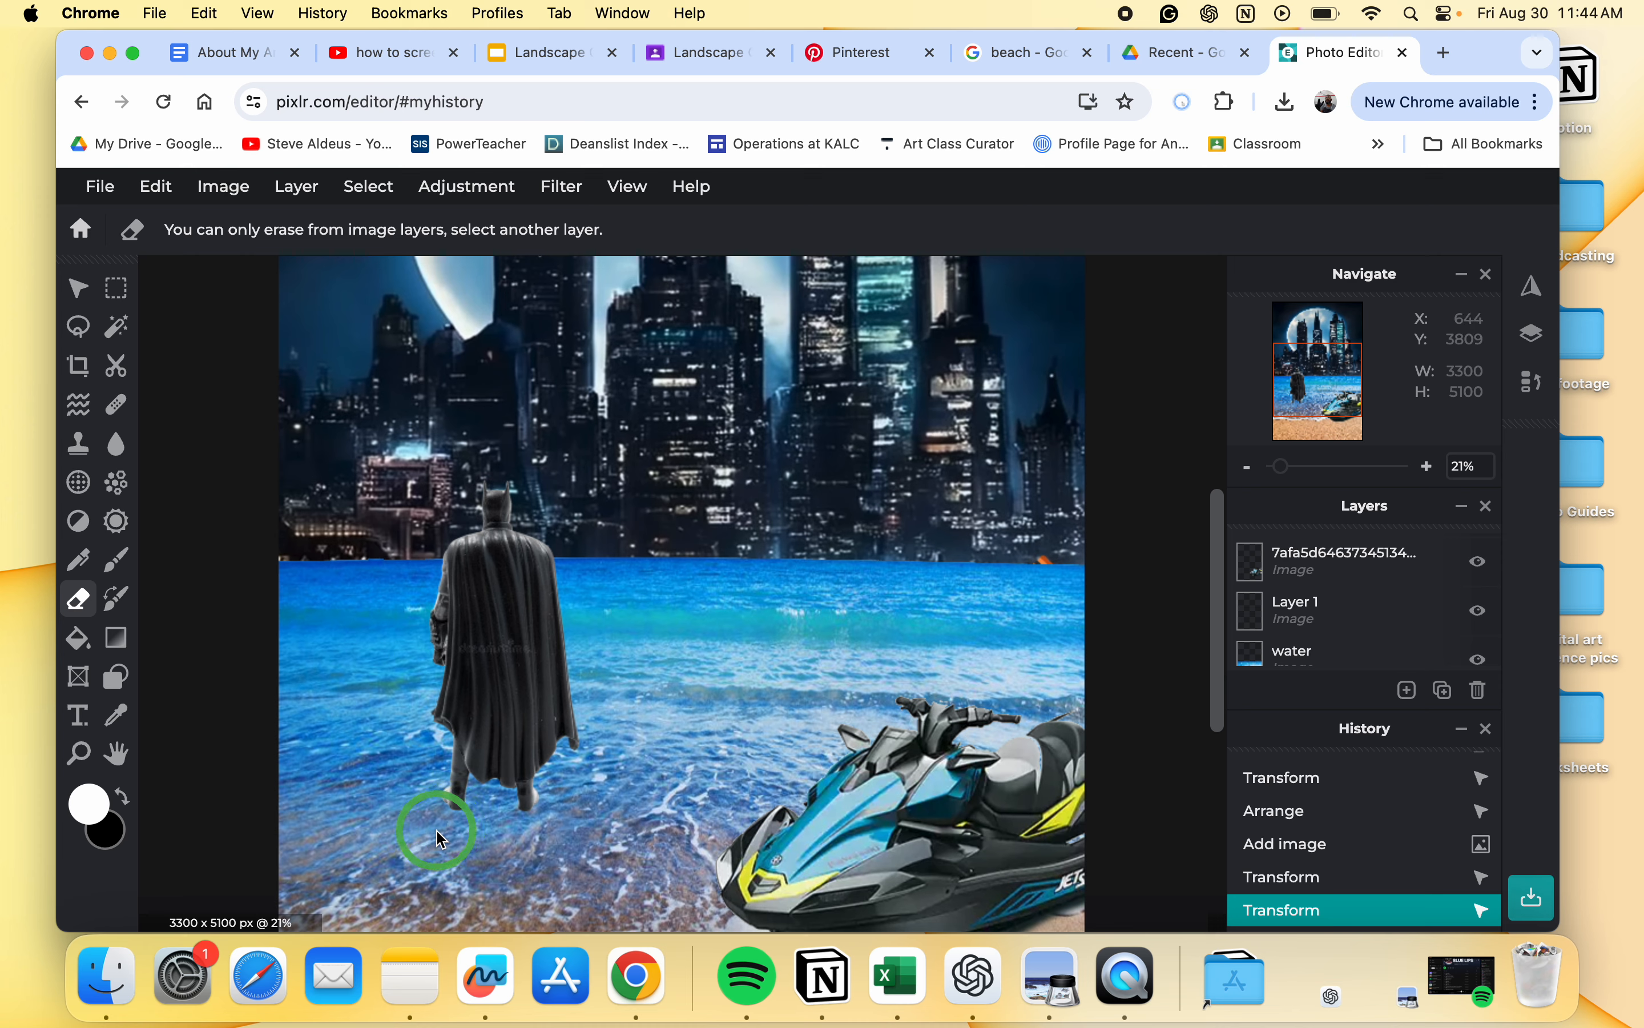
click(1407, 690)
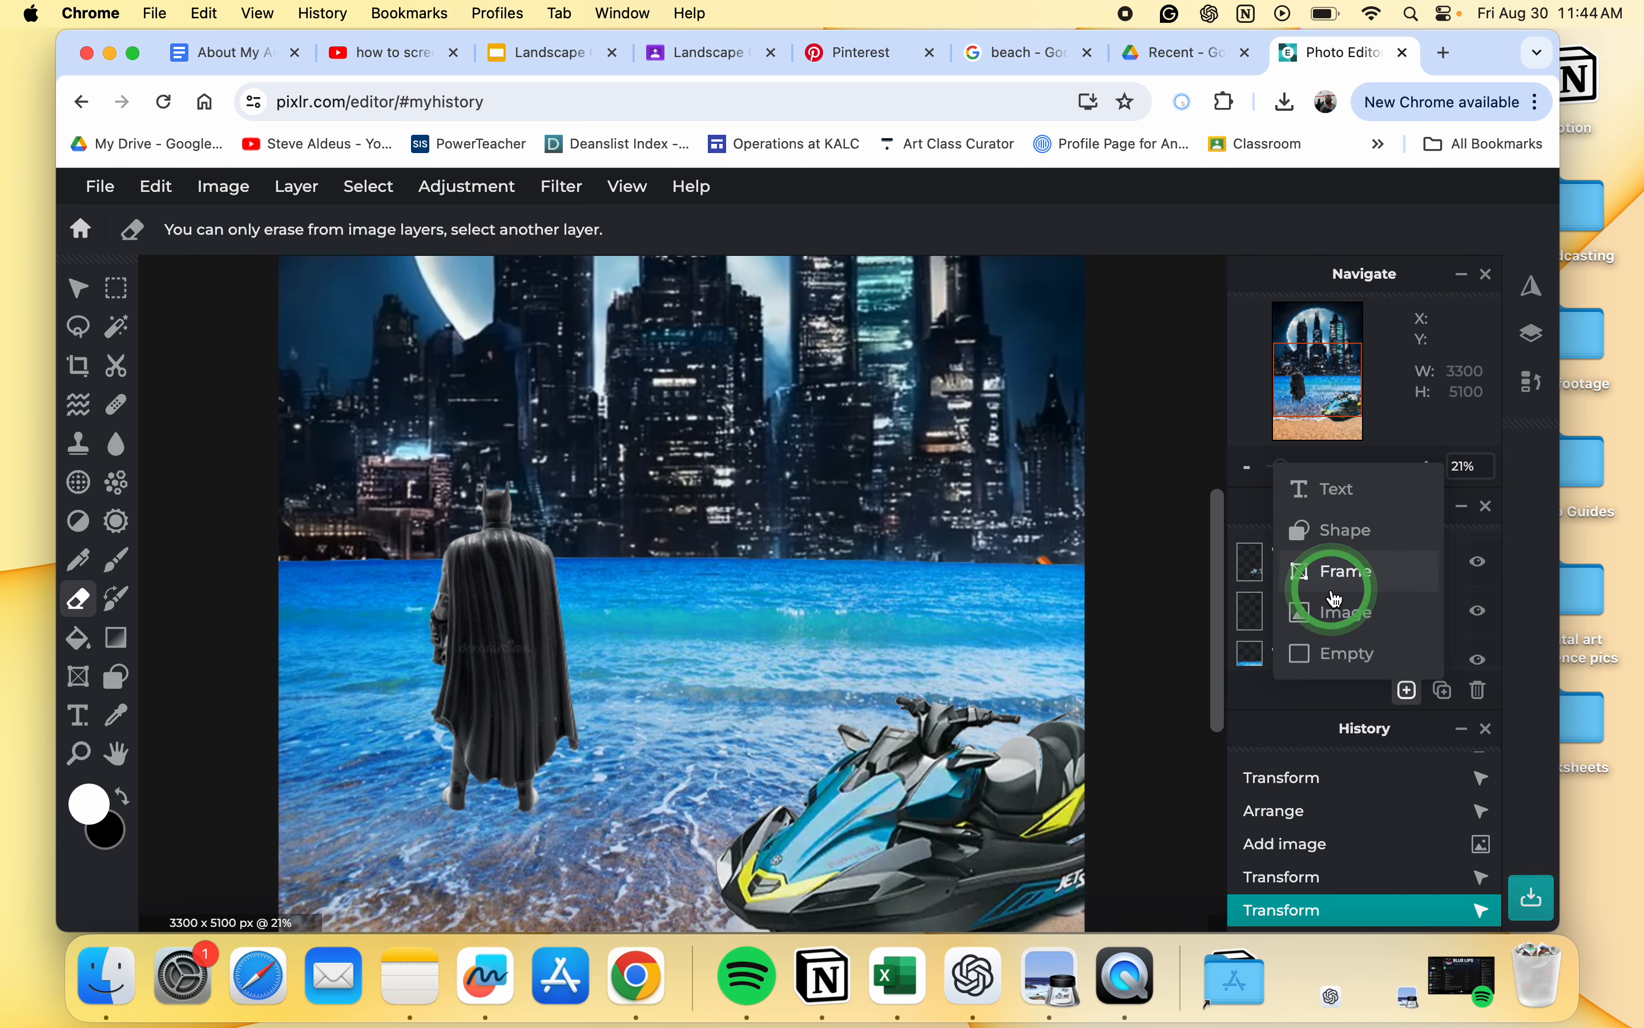
click(1481, 602)
scroll(1461, 608, up, 2)
click(1325, 556)
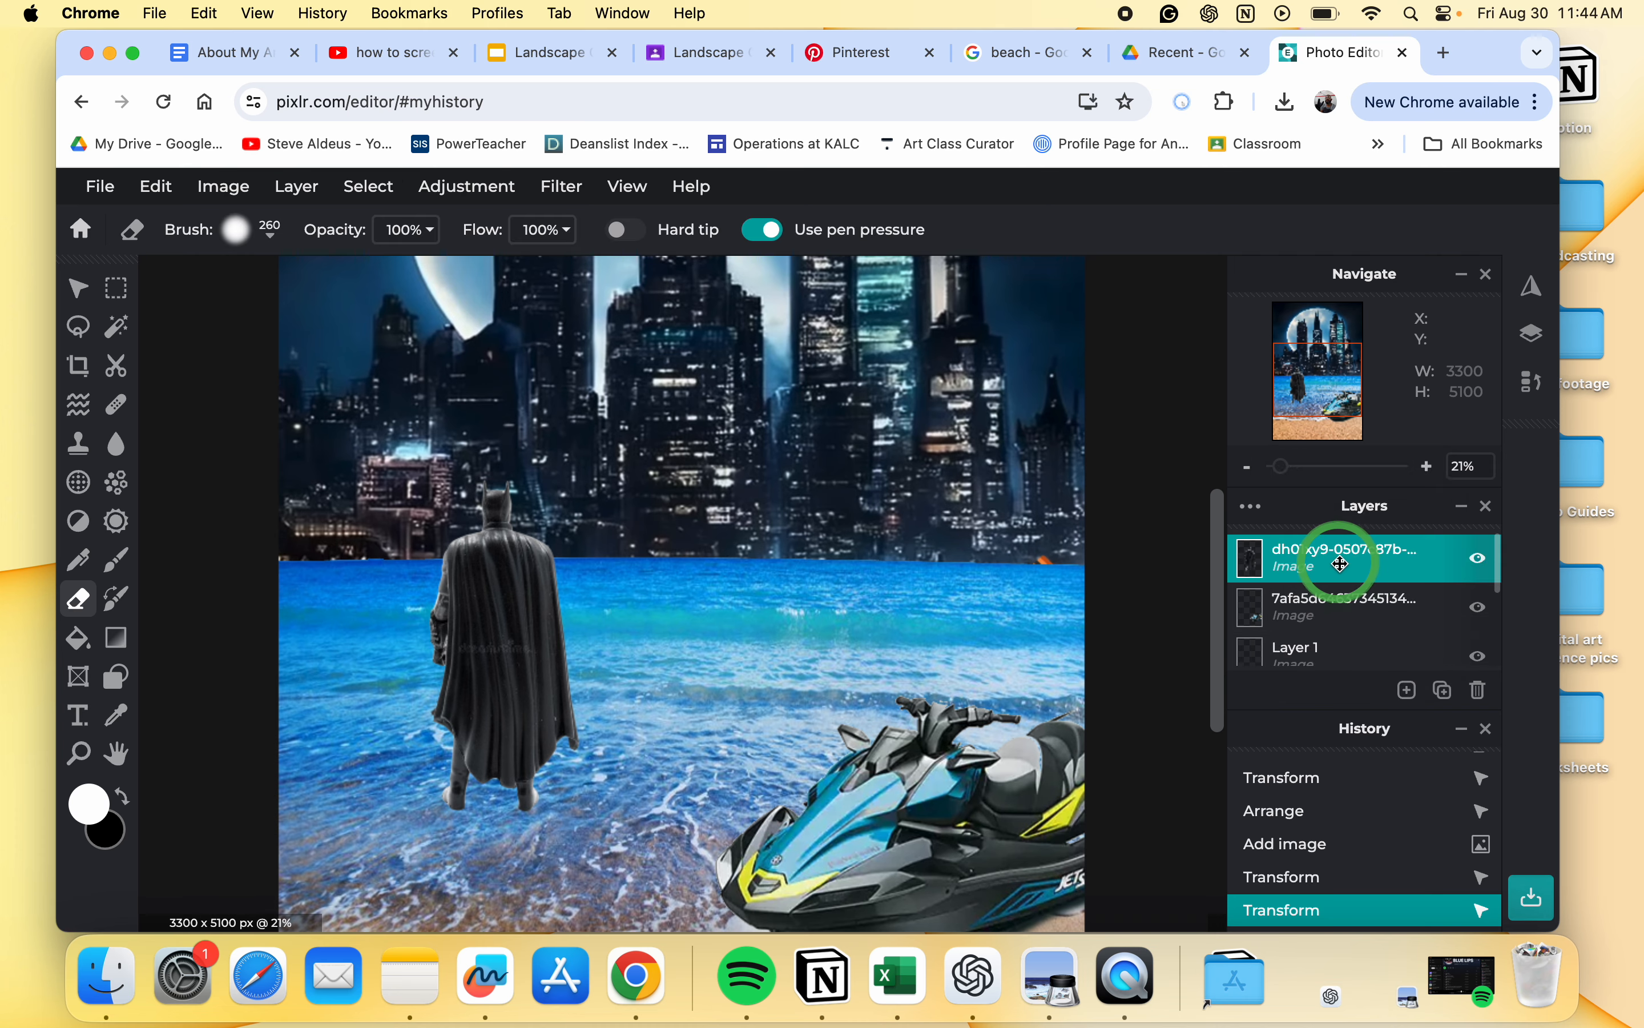
scroll(443, 820, up, 3)
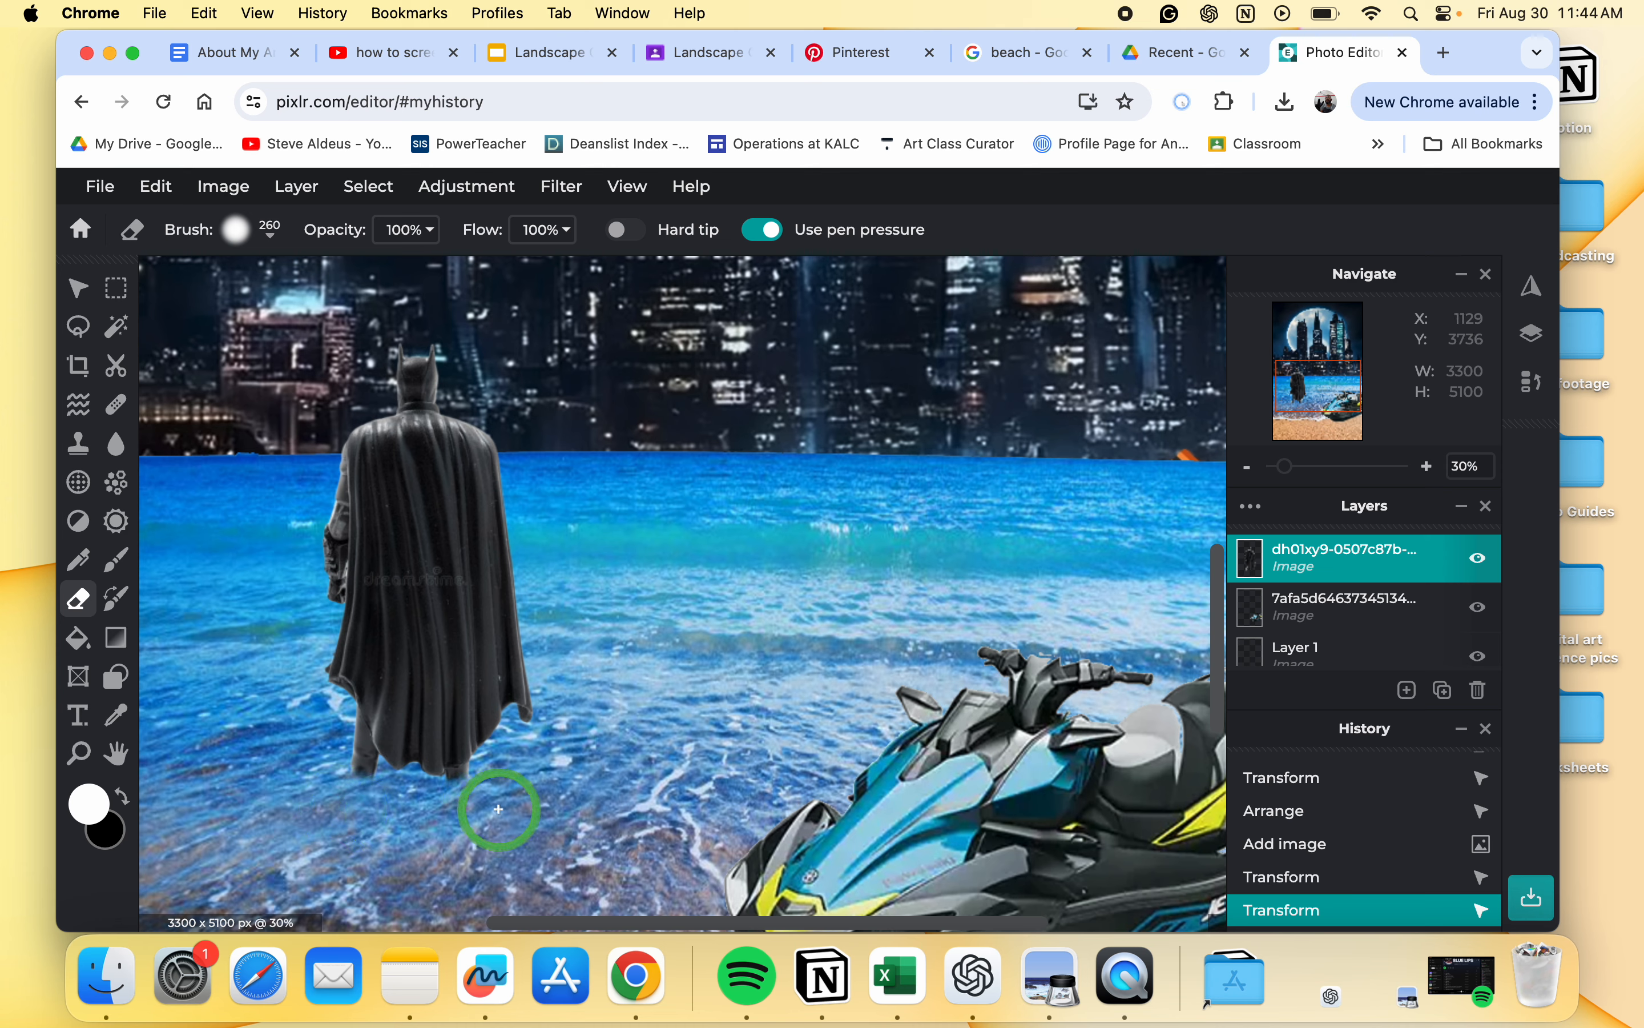
mouse_move(316, 797)
mouse_down()
mouse_move(407, 781)
mouse_move(518, 794)
mouse_up()
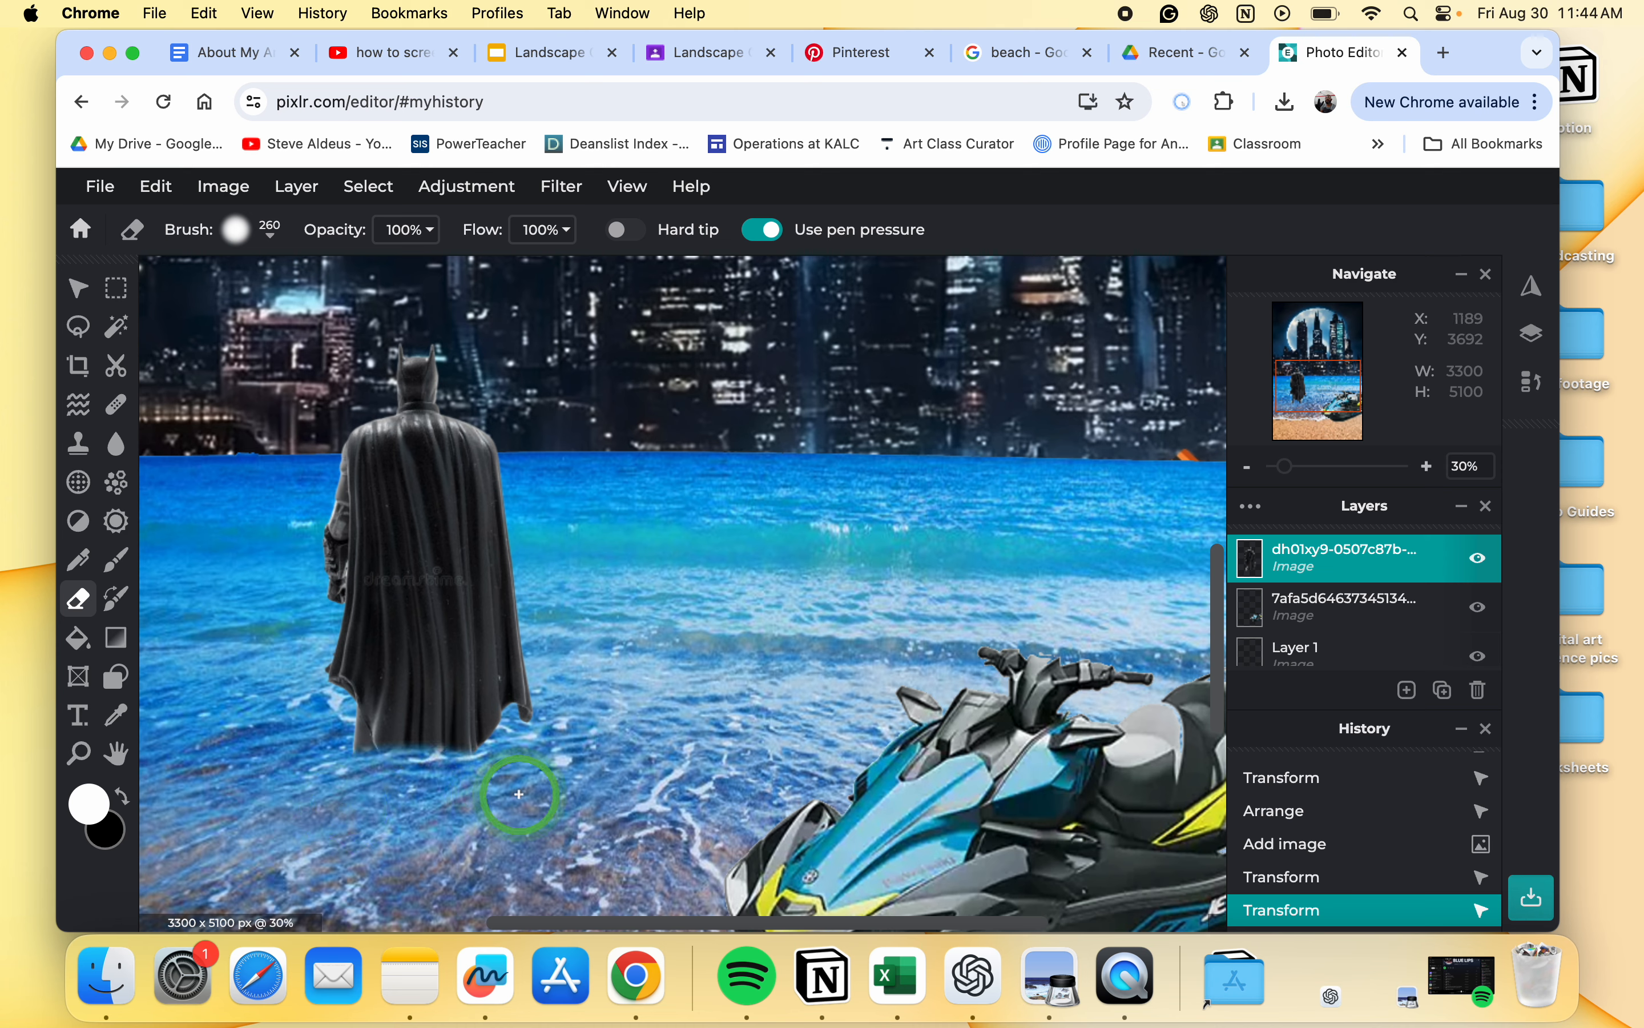
drag(319, 768, 460, 773)
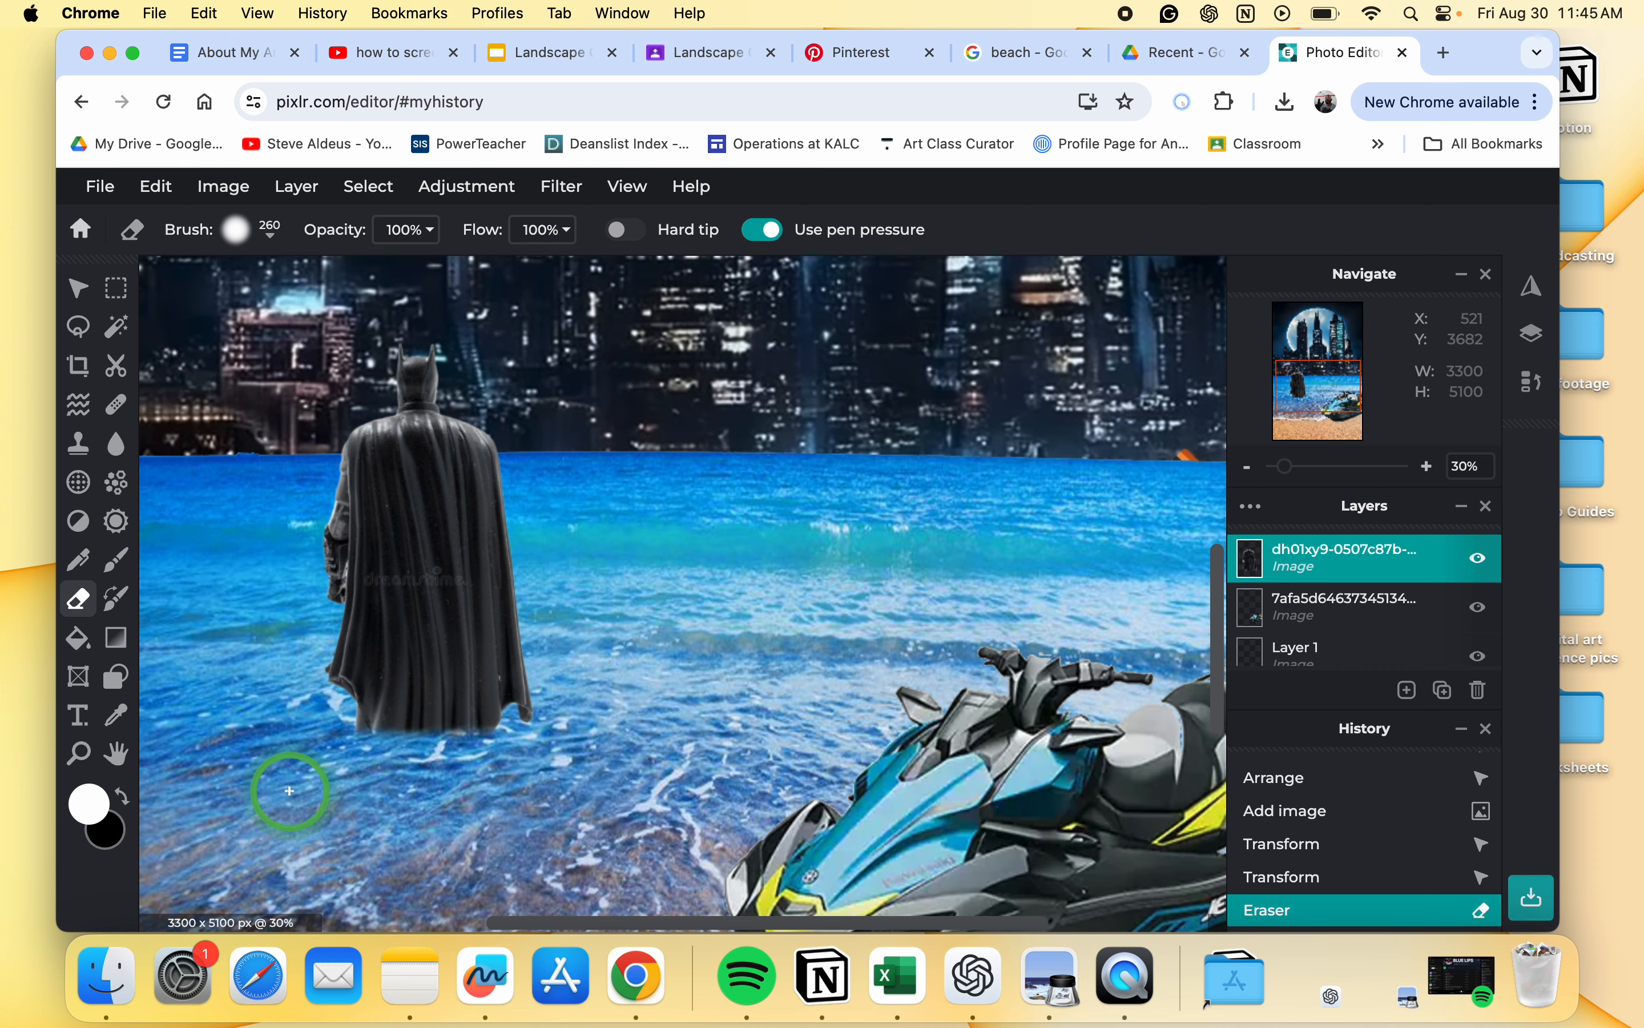
Step: Flip Batman horizontally and move him to about X 357, Y 2362, farther from the jet ski
scroll(289, 791, down, 5)
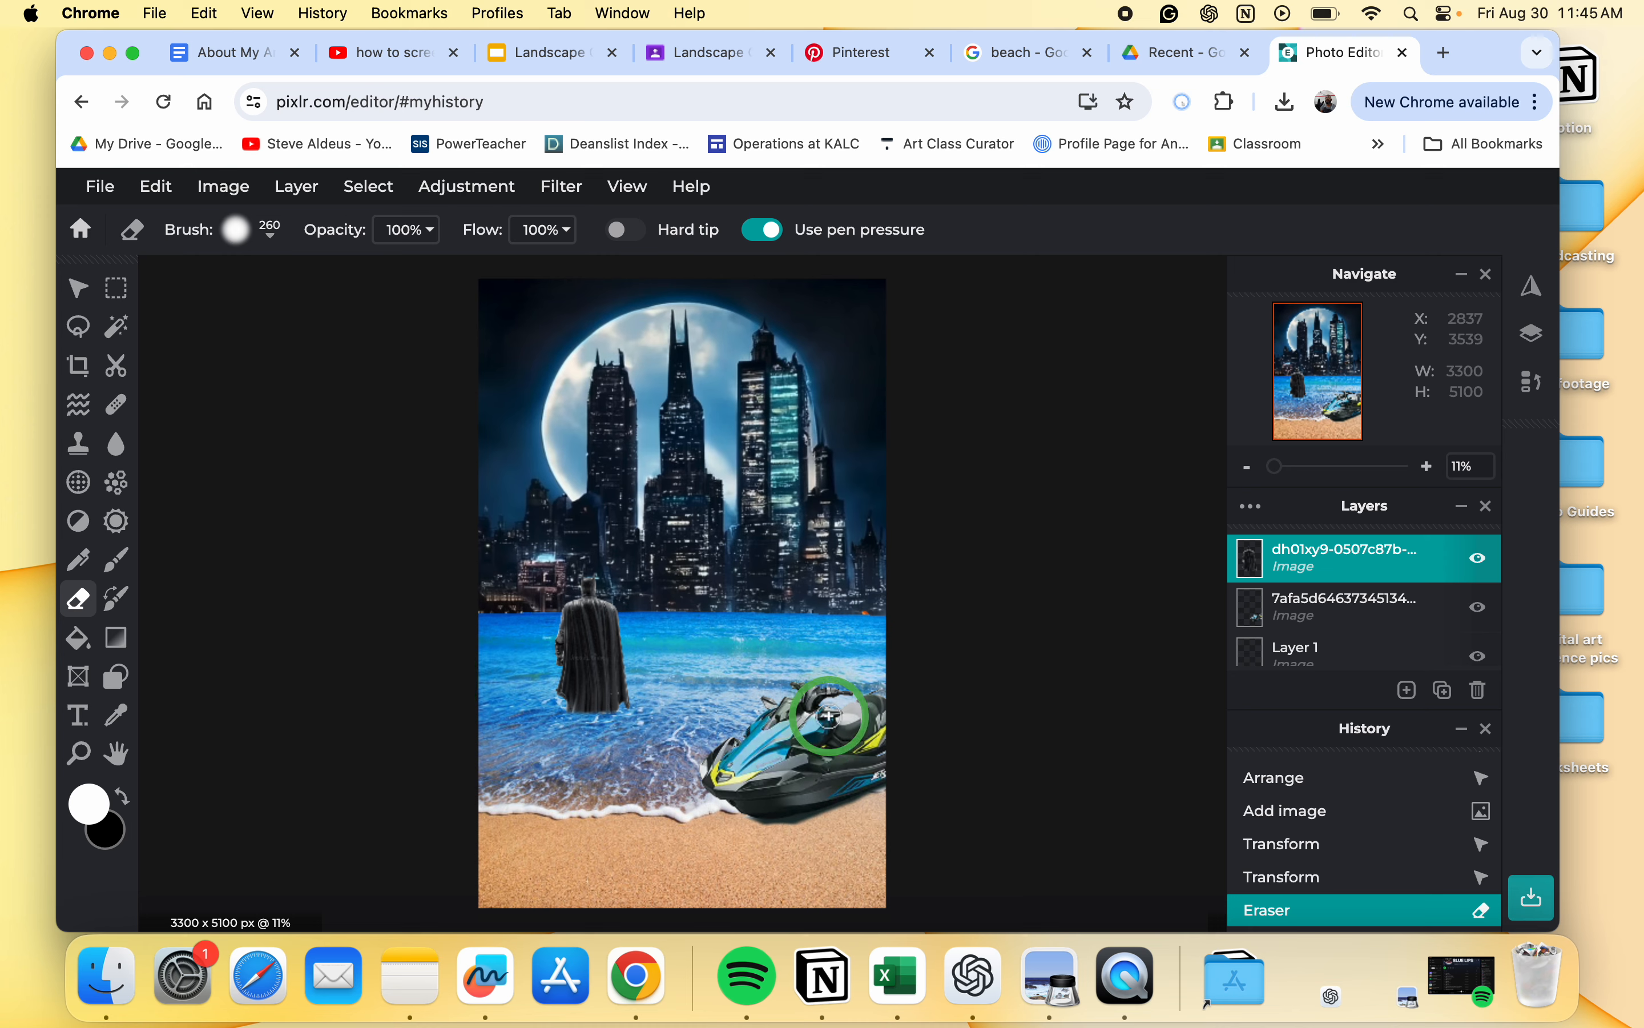
click(78, 289)
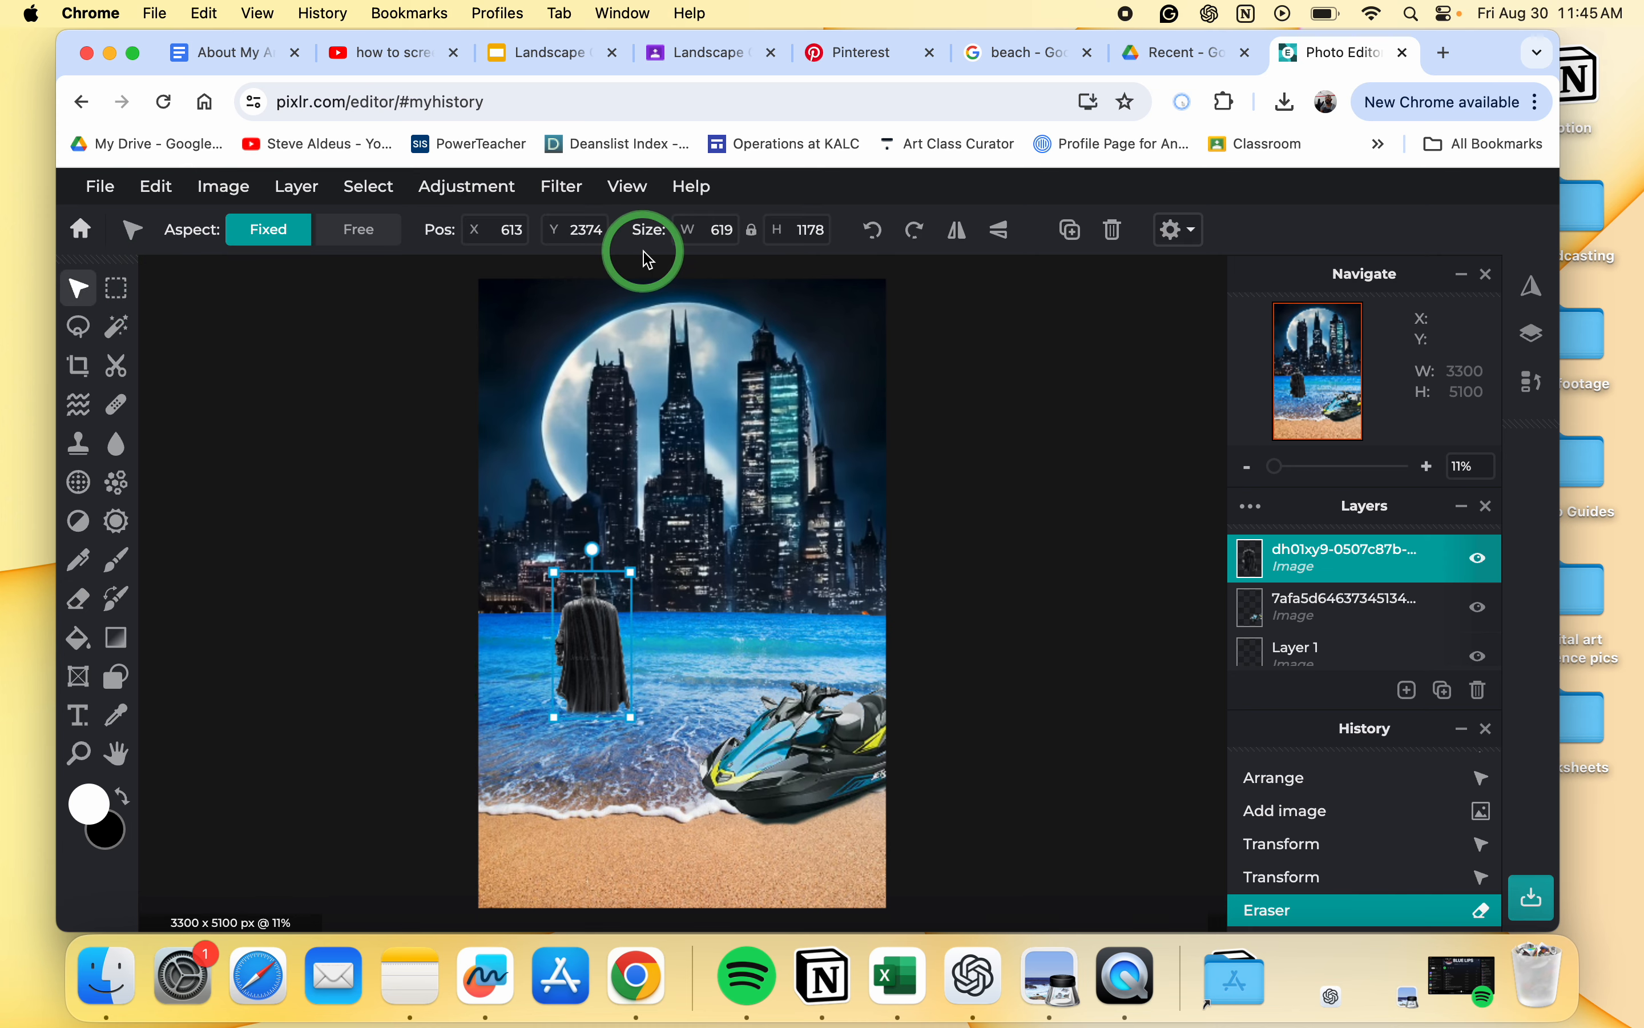
click(955, 235)
drag(578, 592, 553, 624)
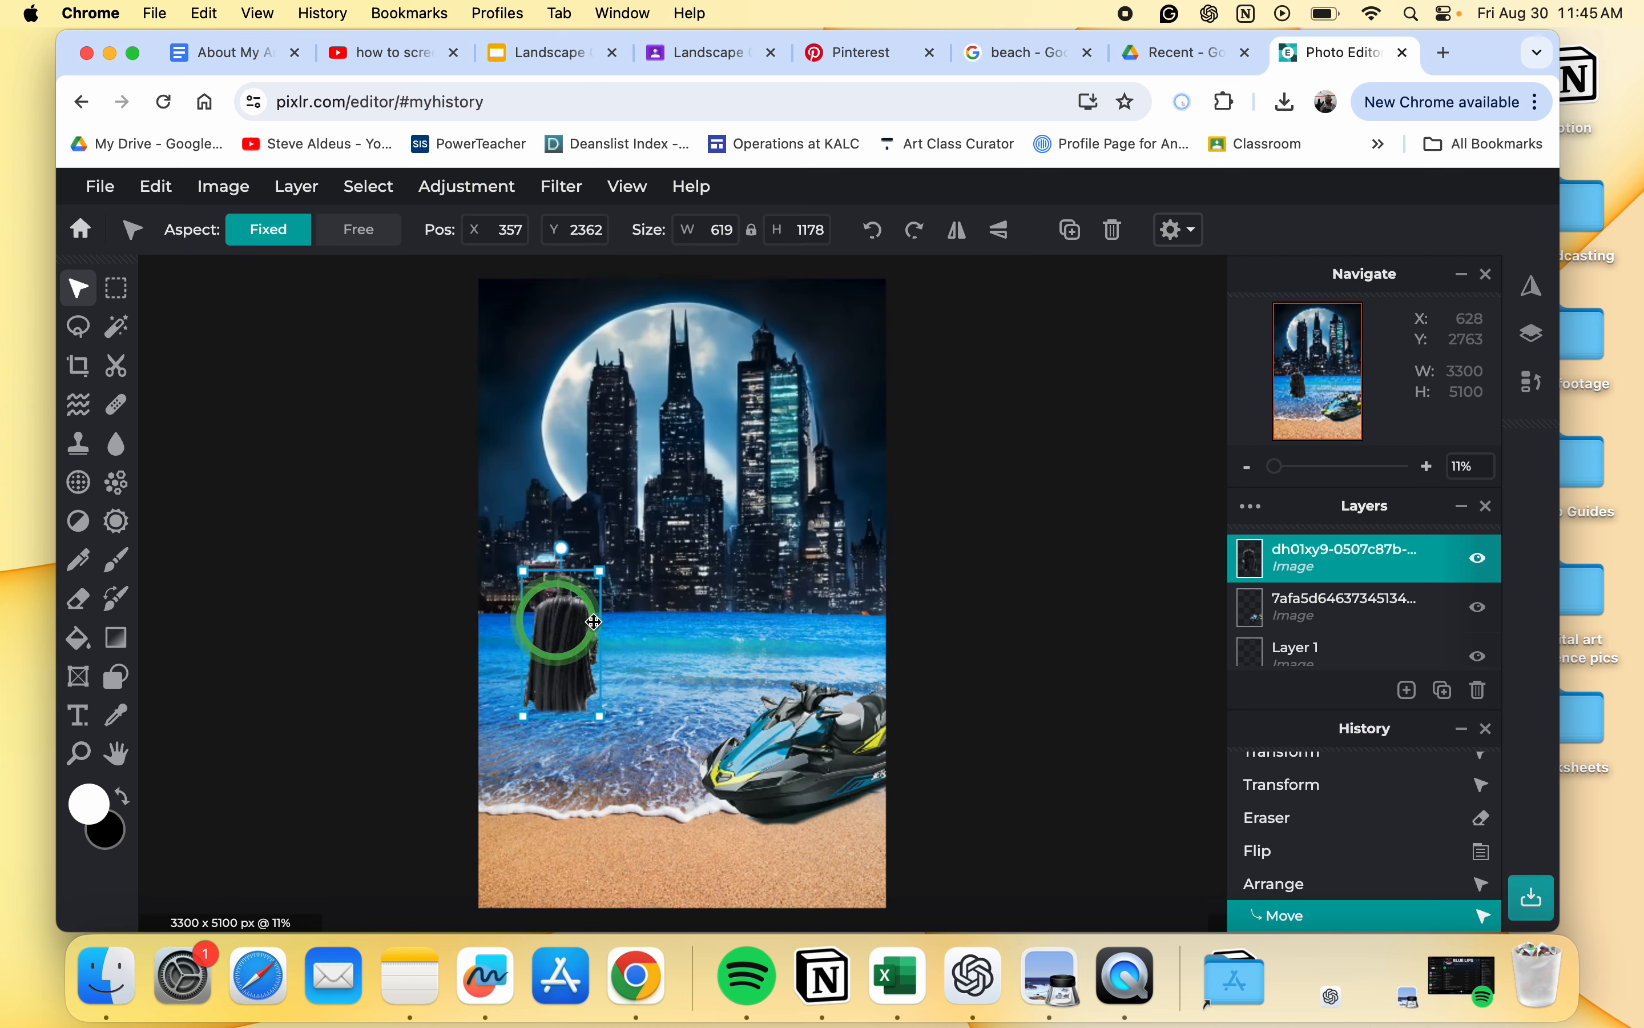
click(1046, 616)
click(666, 670)
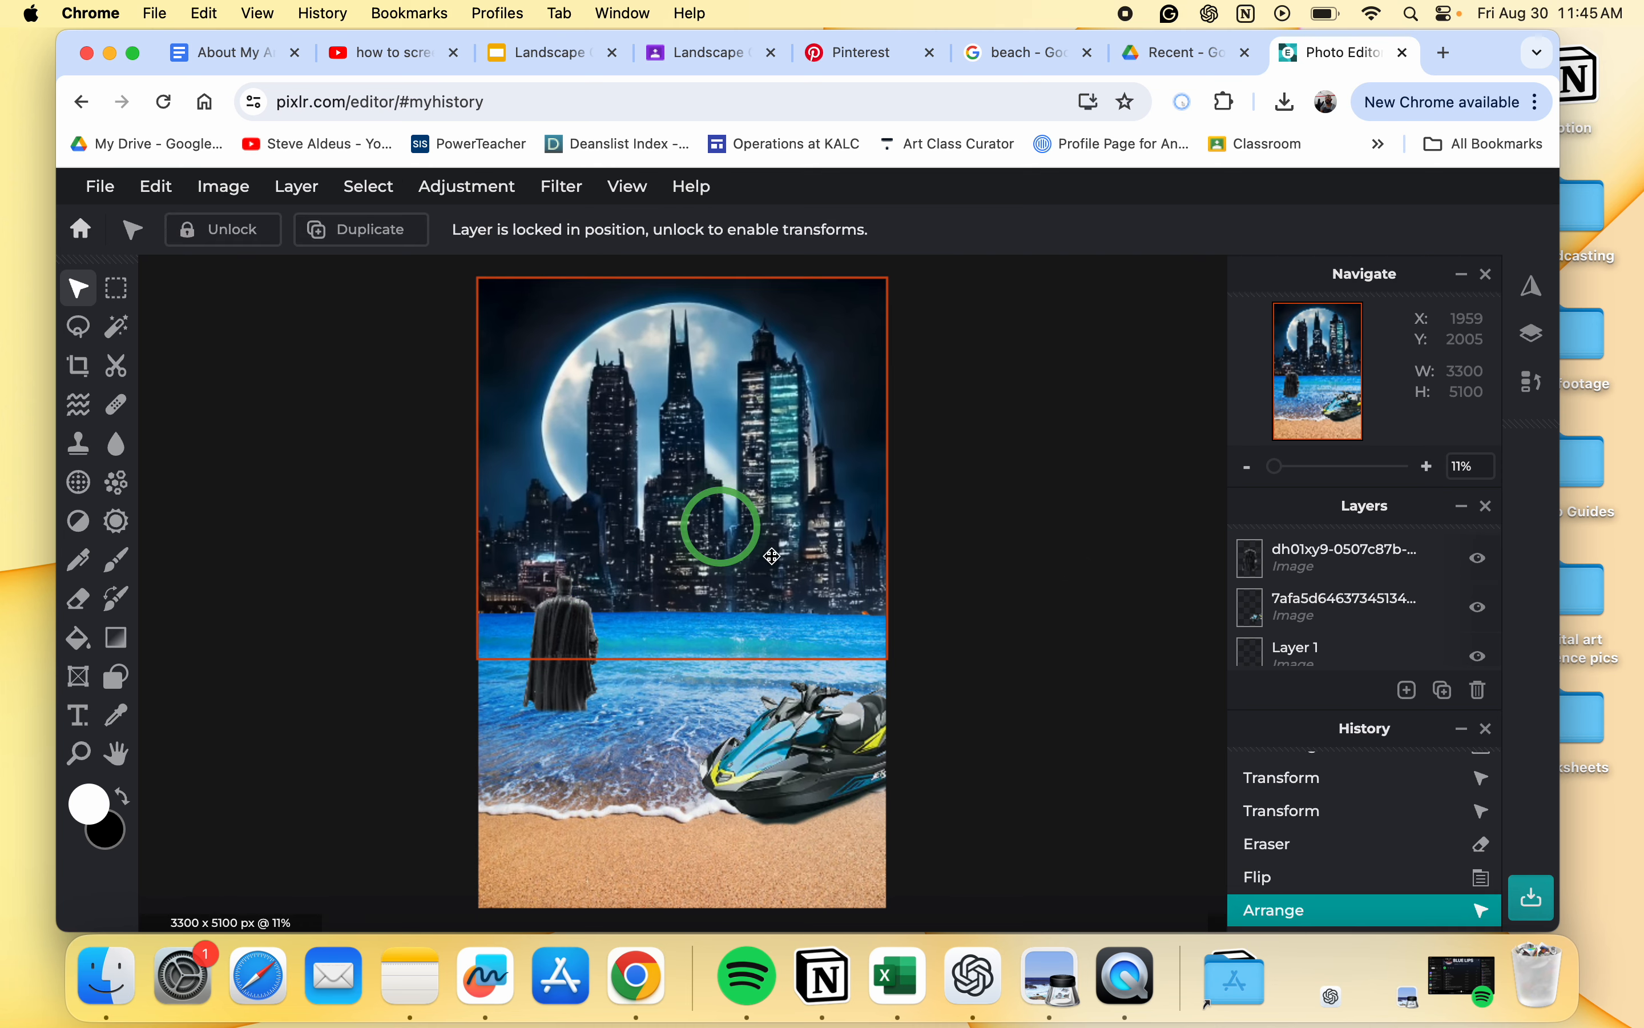
scroll(1119, 550, down, 1)
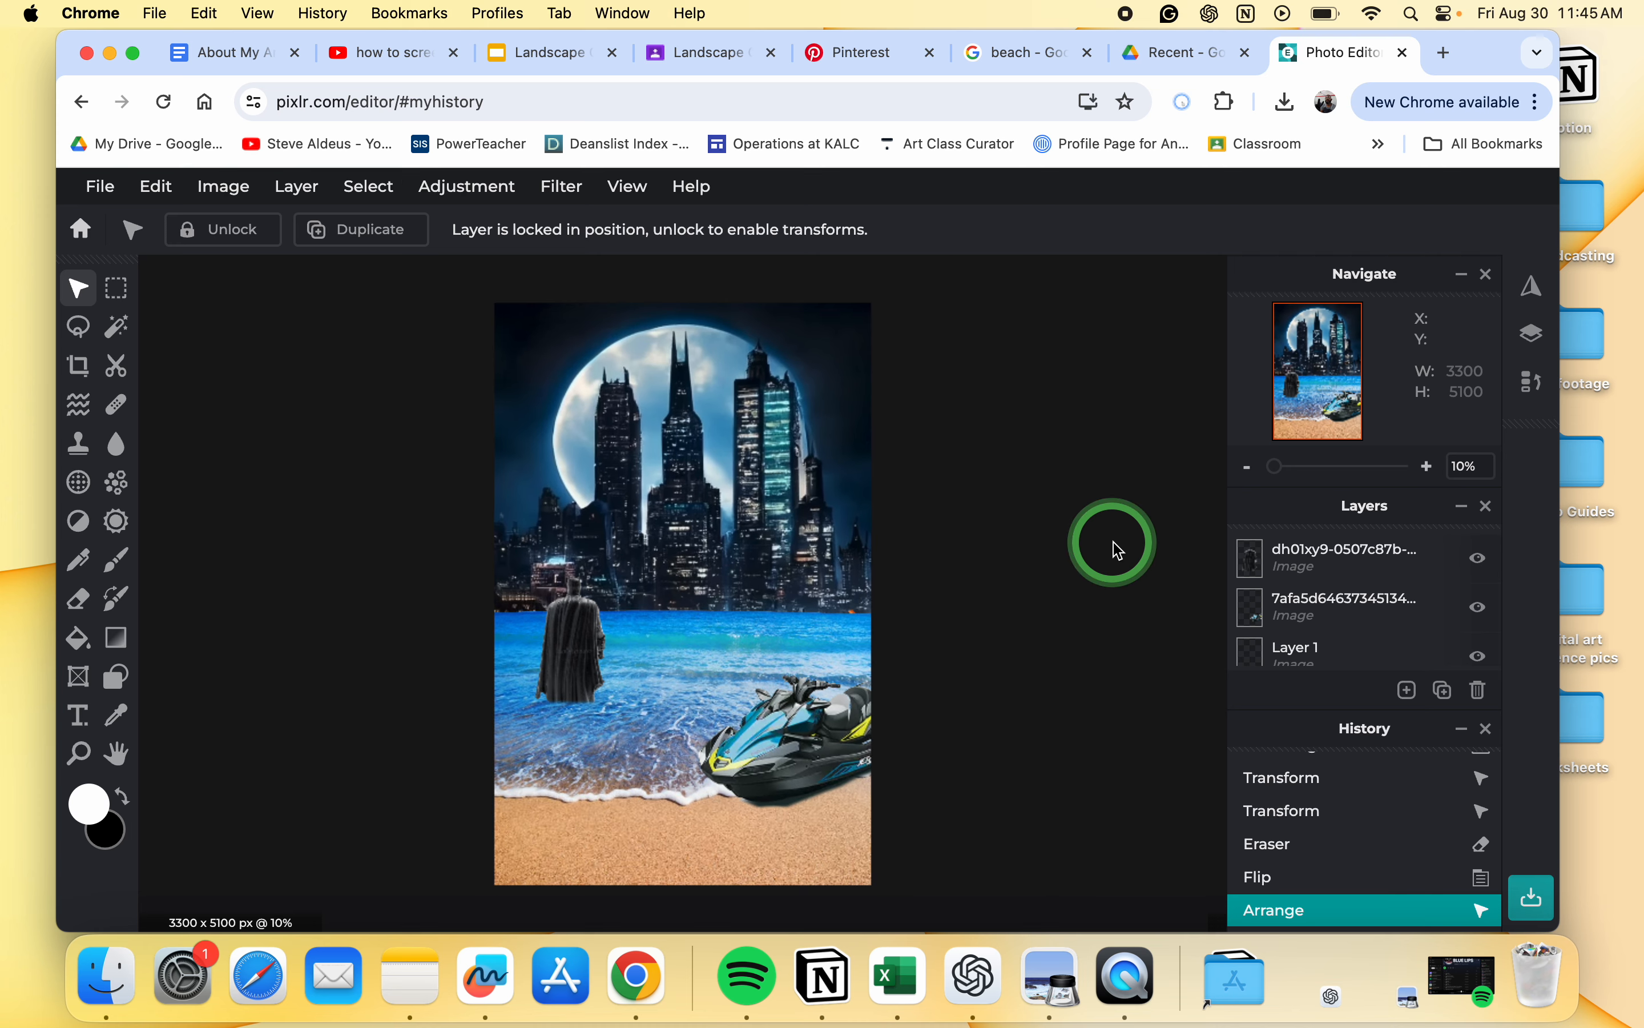
scroll(1119, 550, up, 4)
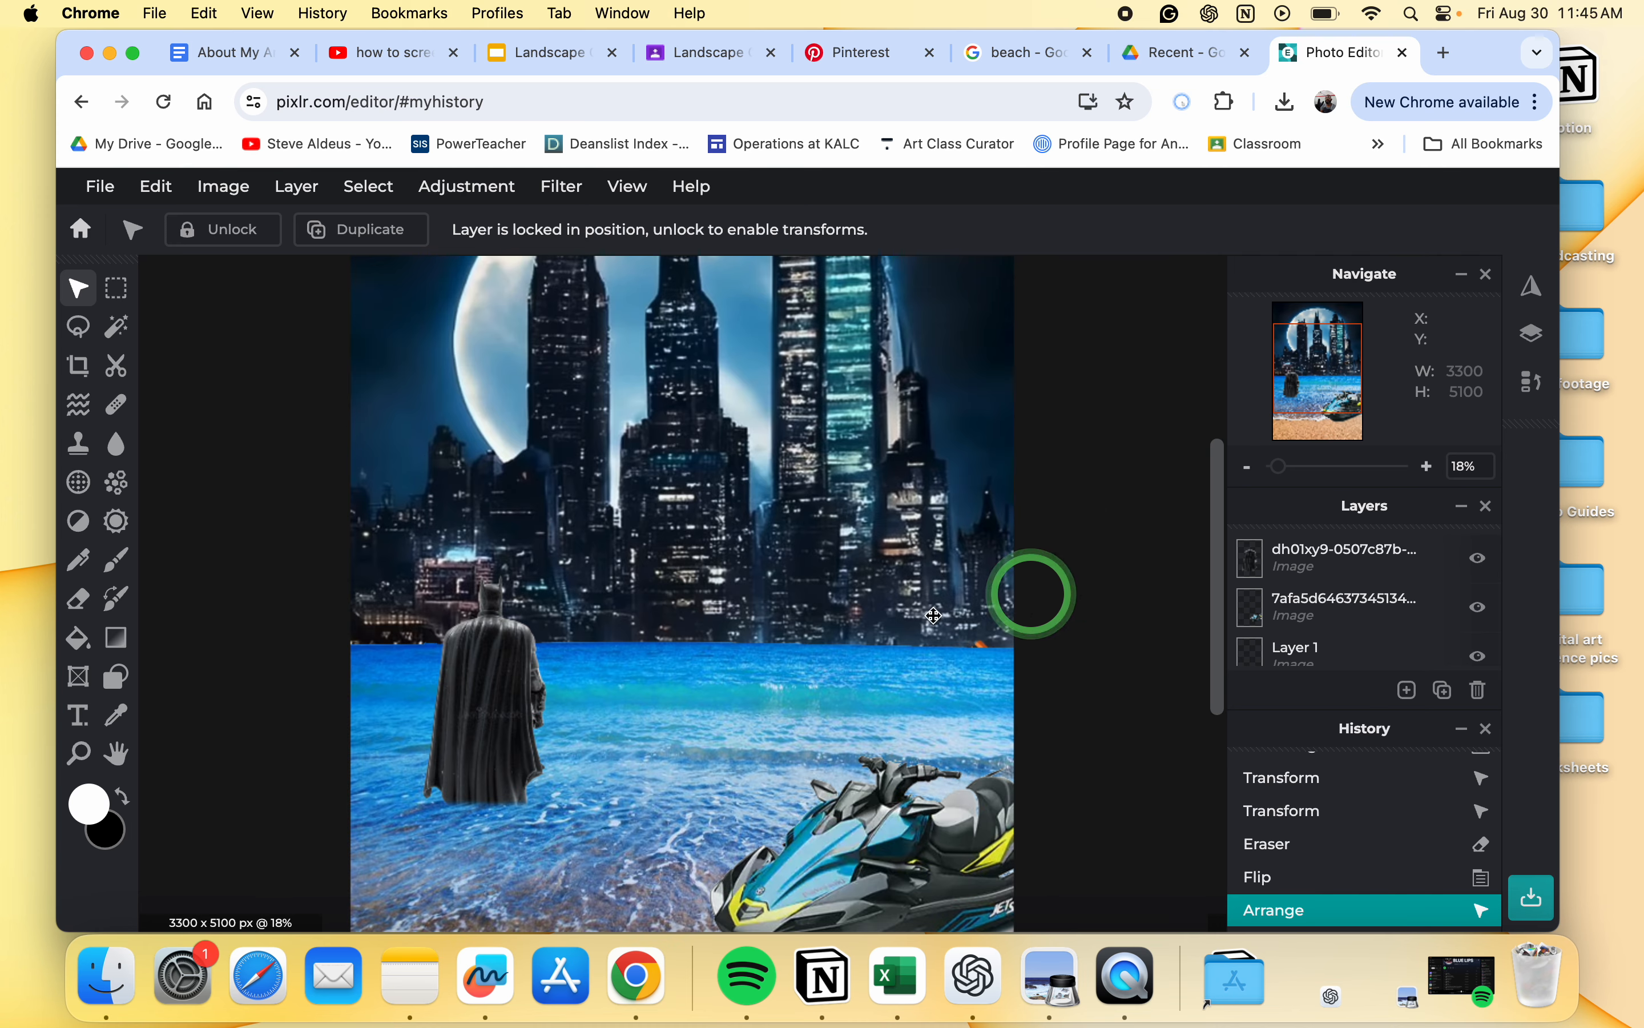
scroll(496, 719, up, 3)
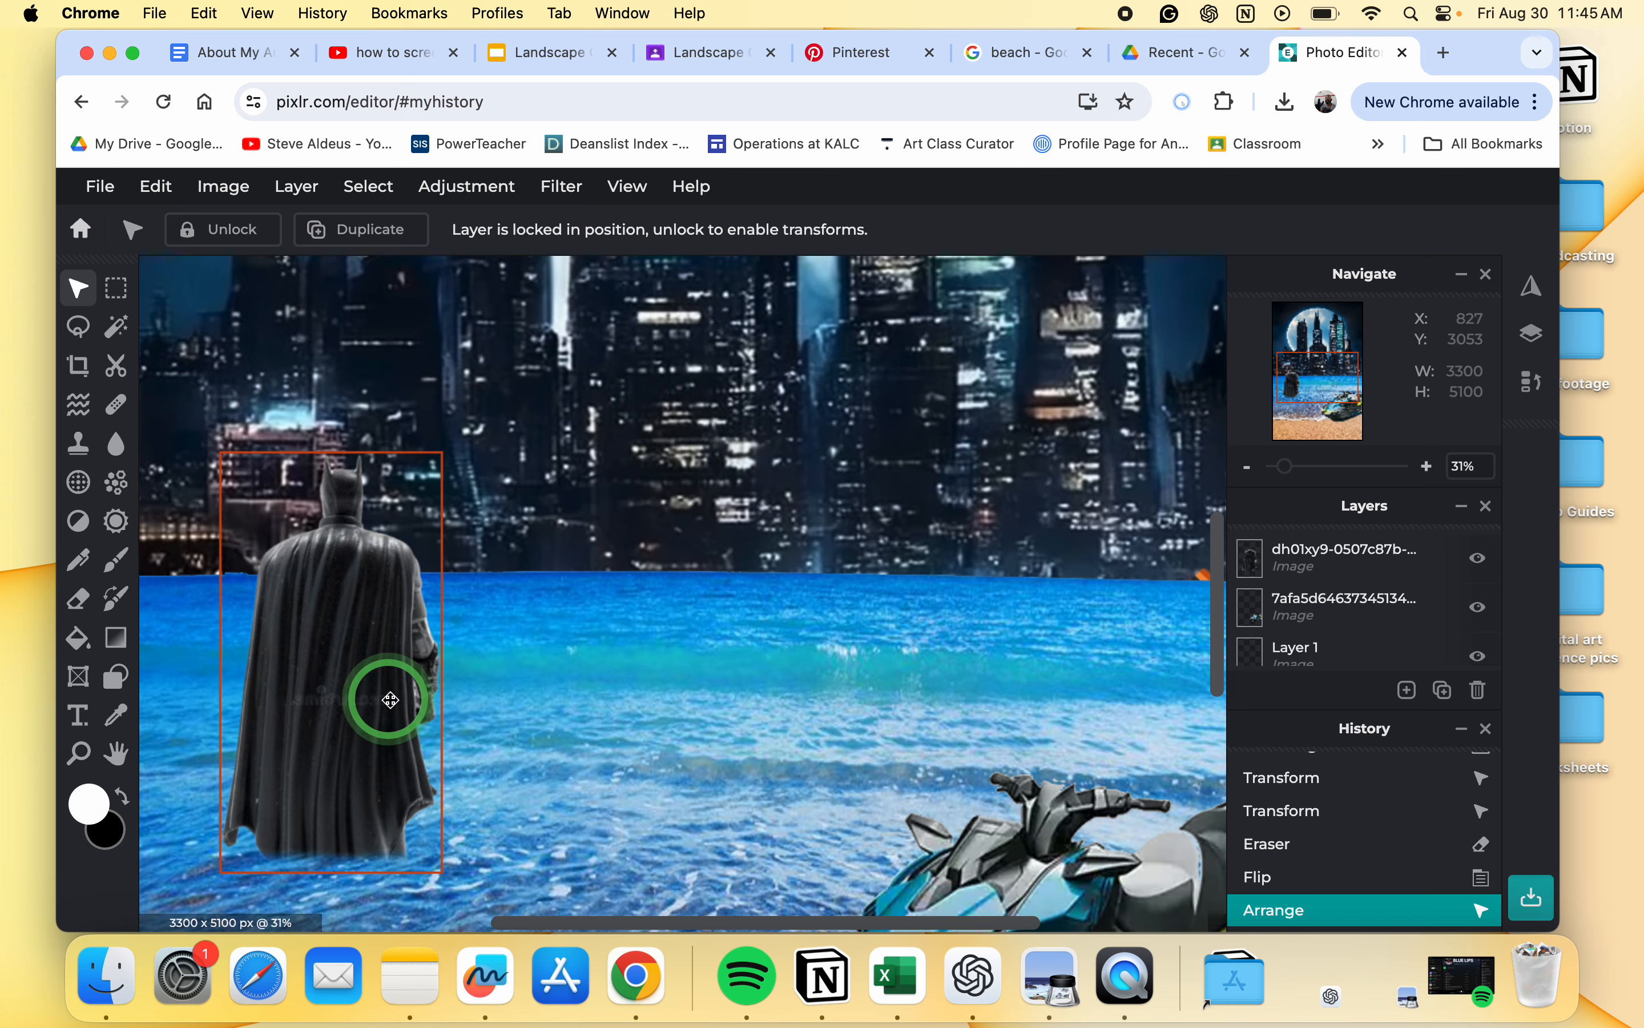
Step: Add the Wonder Woman image as a new layer, enlarged to about 1451 × 1937 px at about X 1540, Y 1322
scroll(387, 694, down, 6)
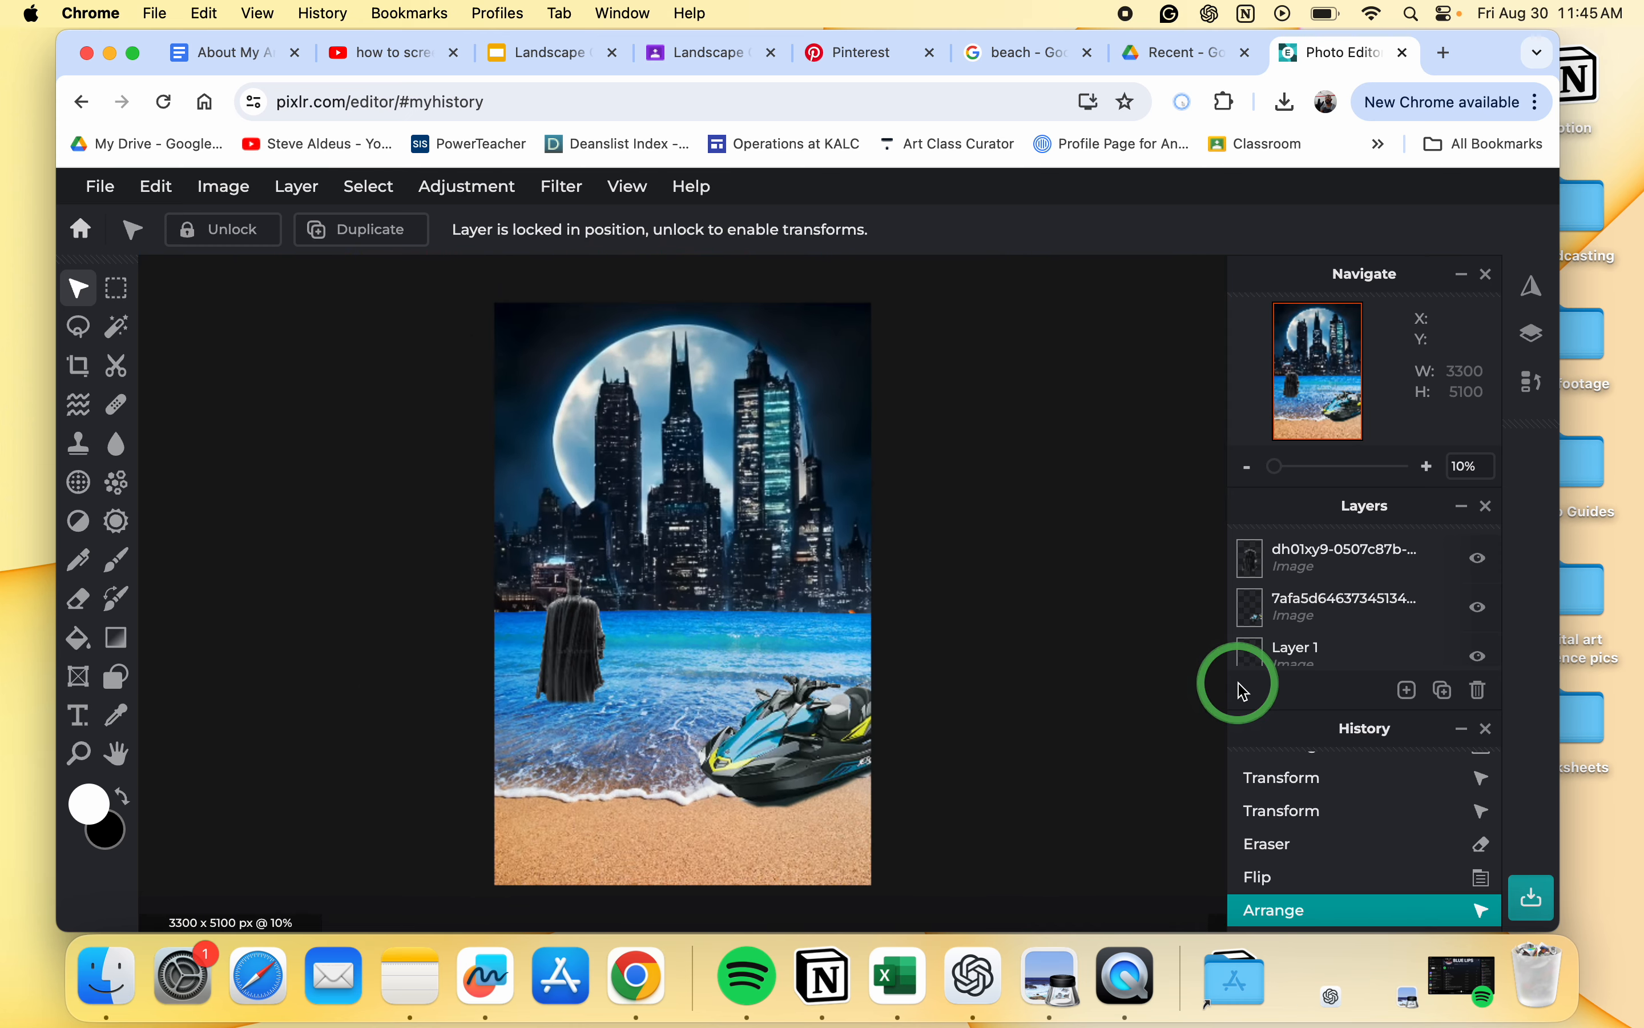
click(1408, 689)
click(1386, 621)
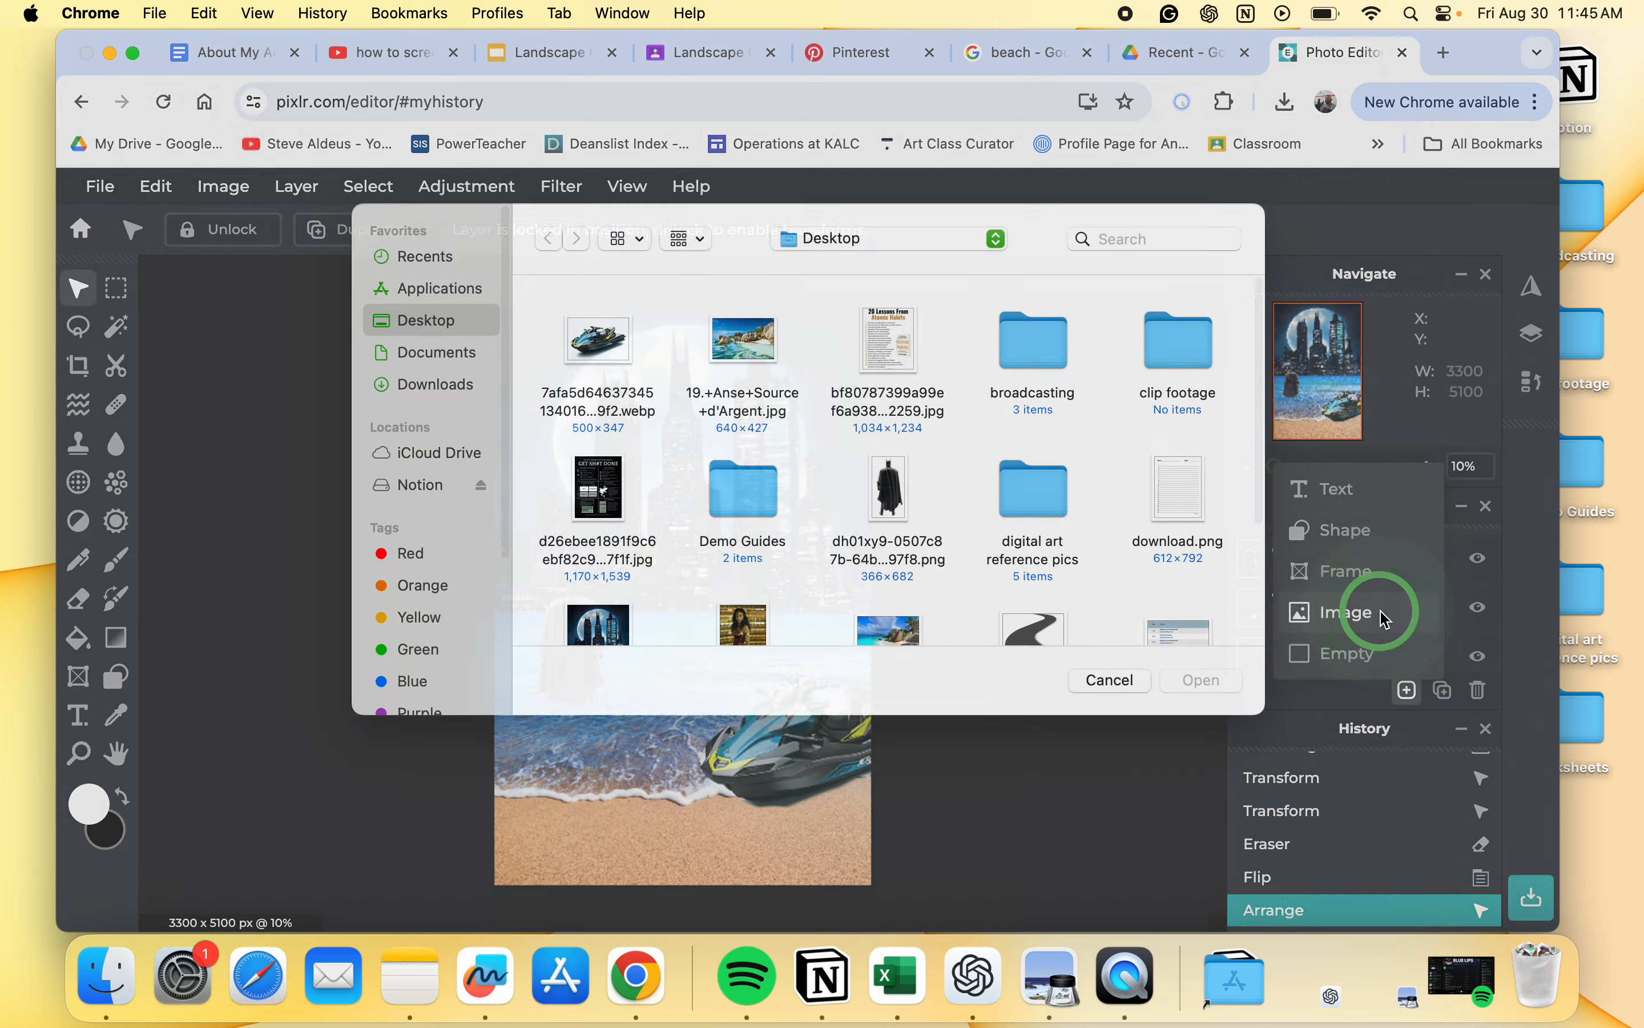
scroll(743, 540, down, 2)
double_click(742, 541)
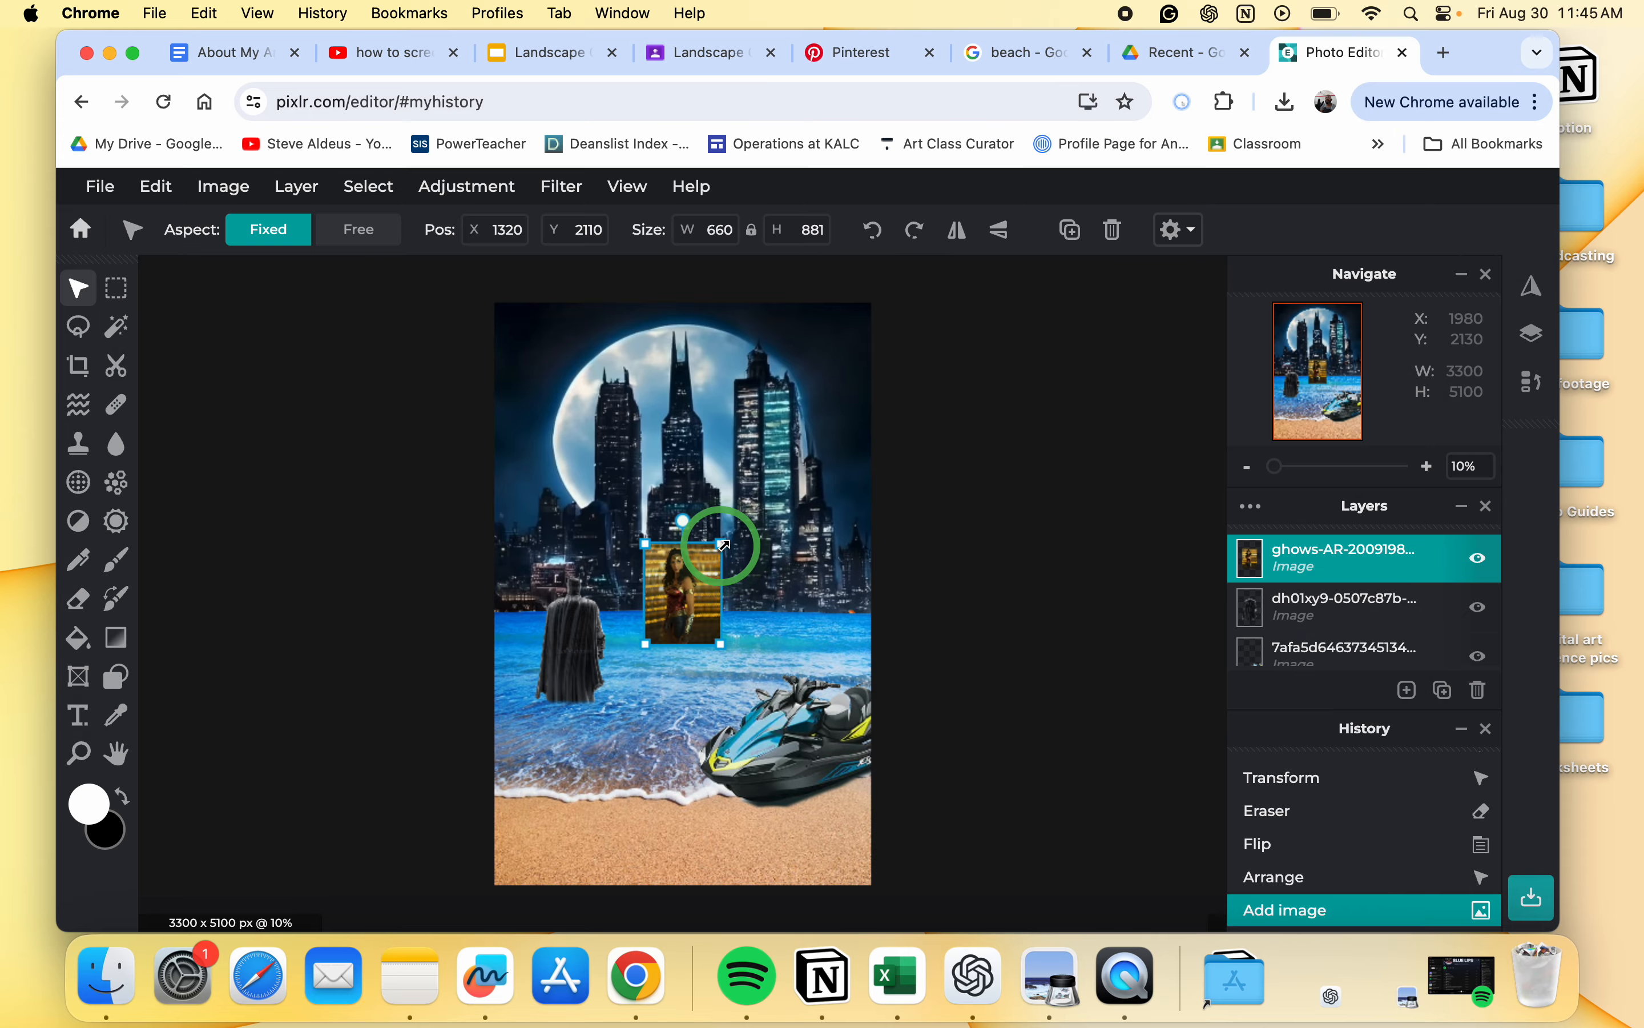
drag(721, 543, 815, 405)
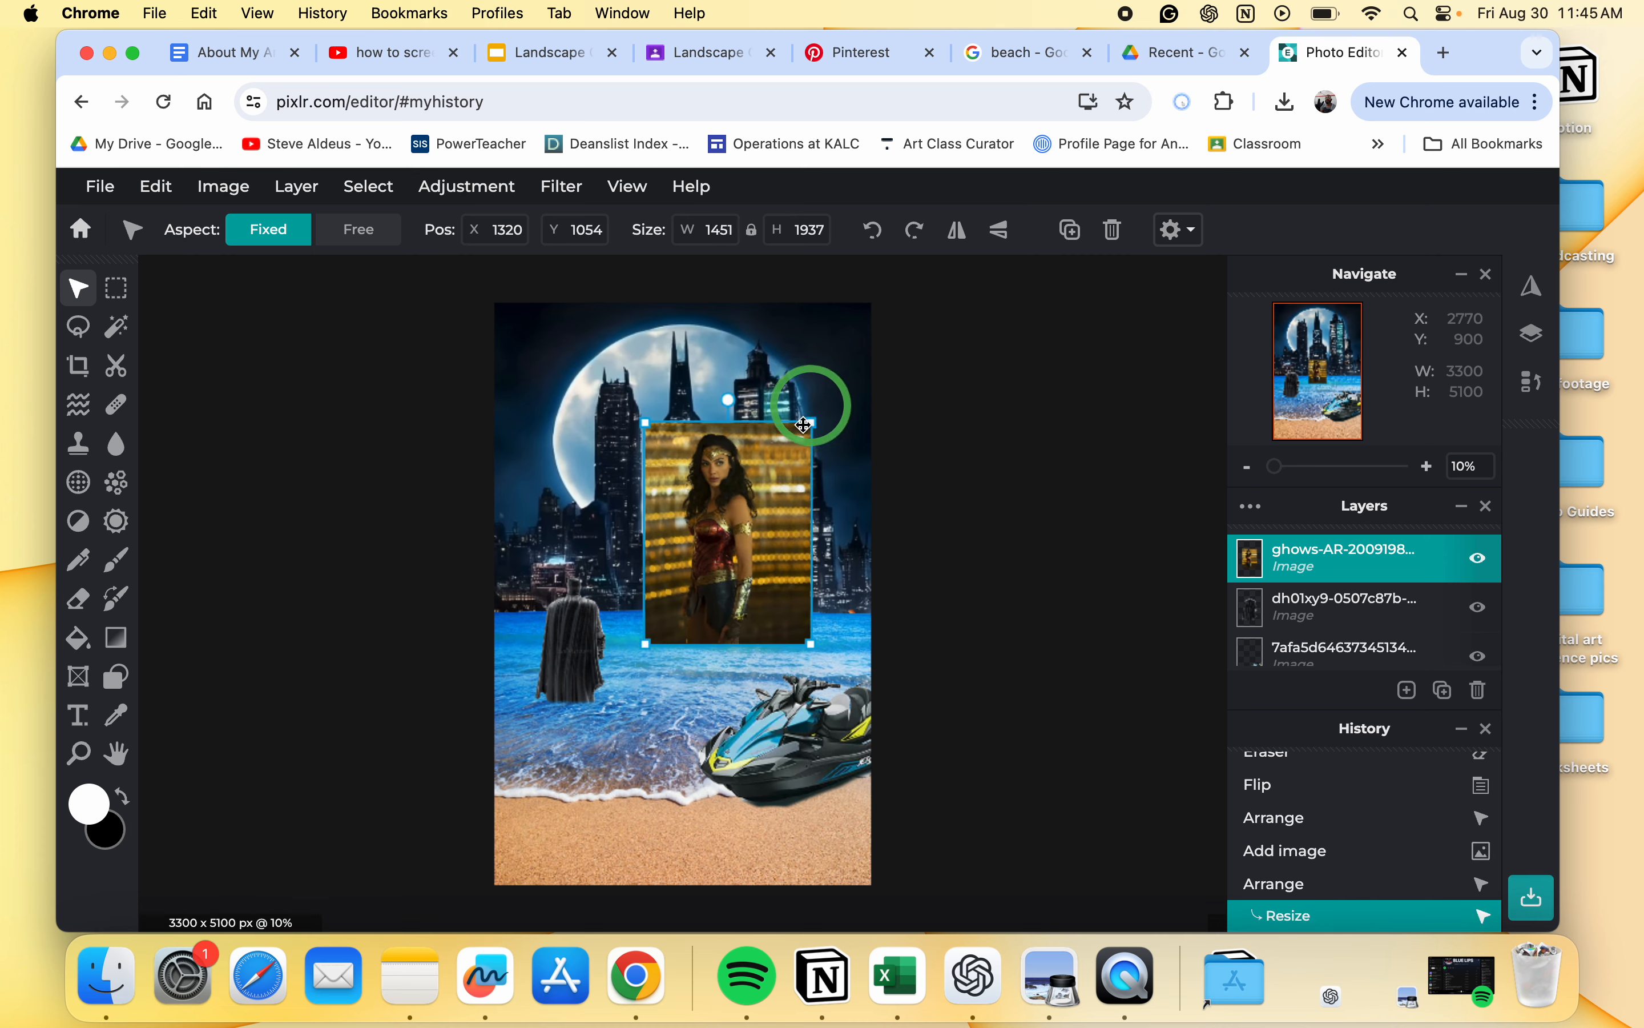
click(734, 545)
drag(733, 546, 758, 575)
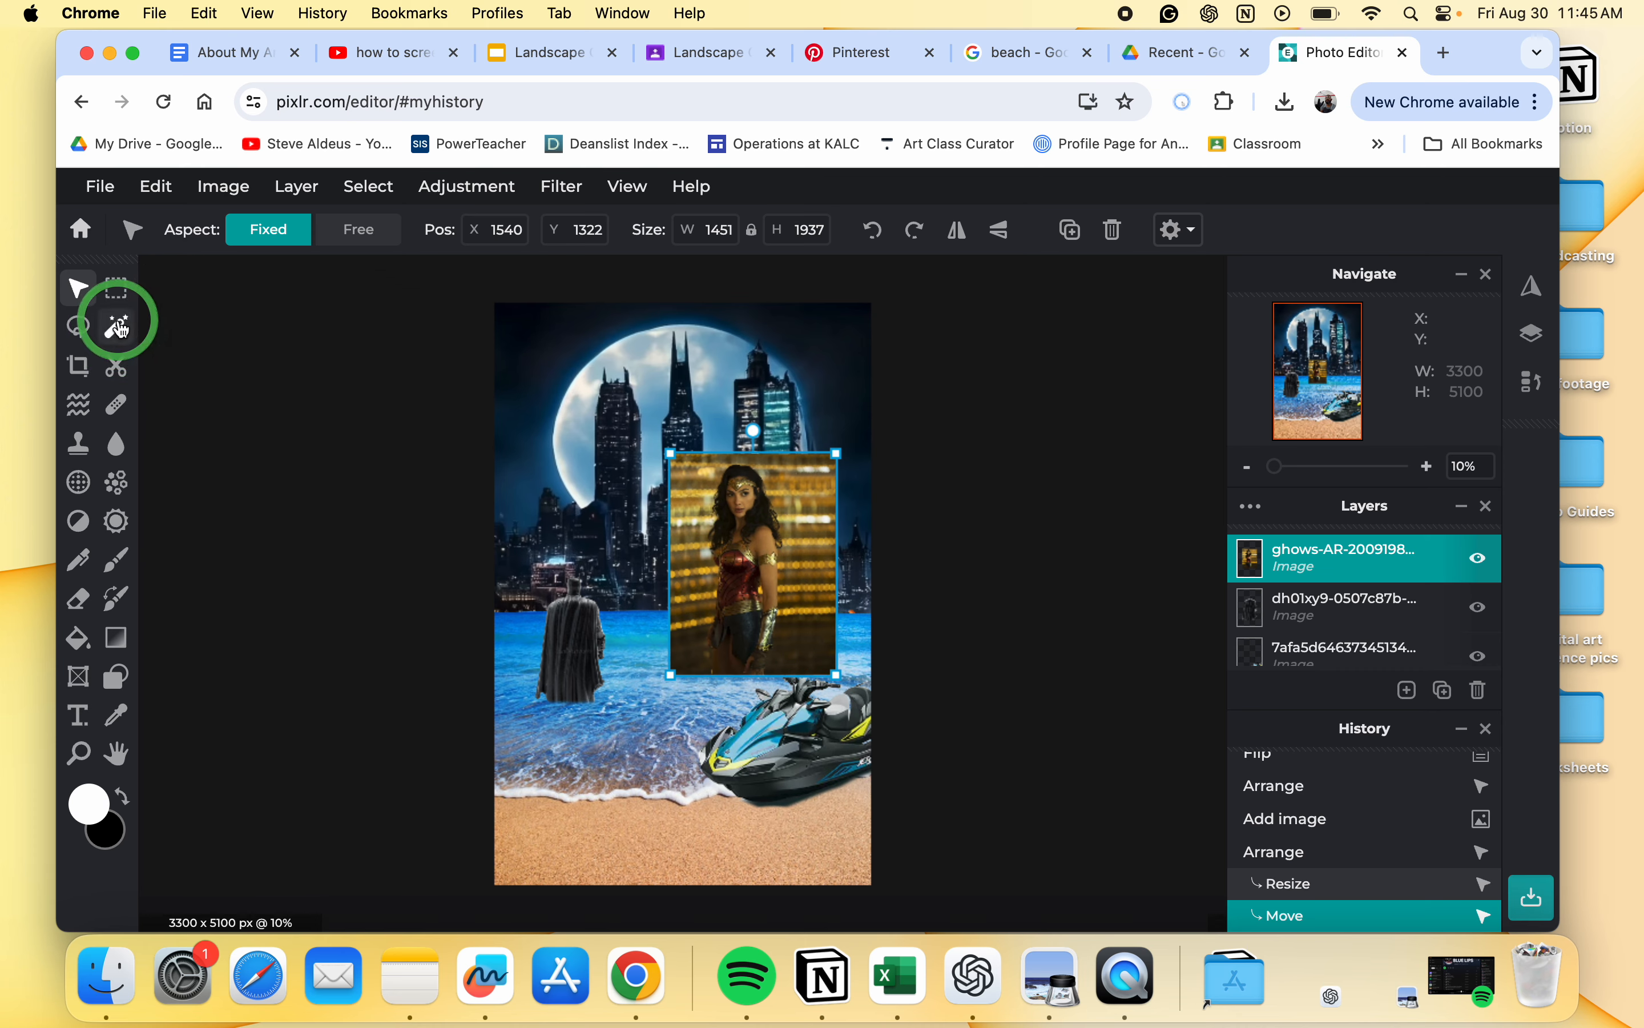
Step: Remove the gold background from the Wonder Woman layer with the Cutout tool's AI Auto option
click(116, 326)
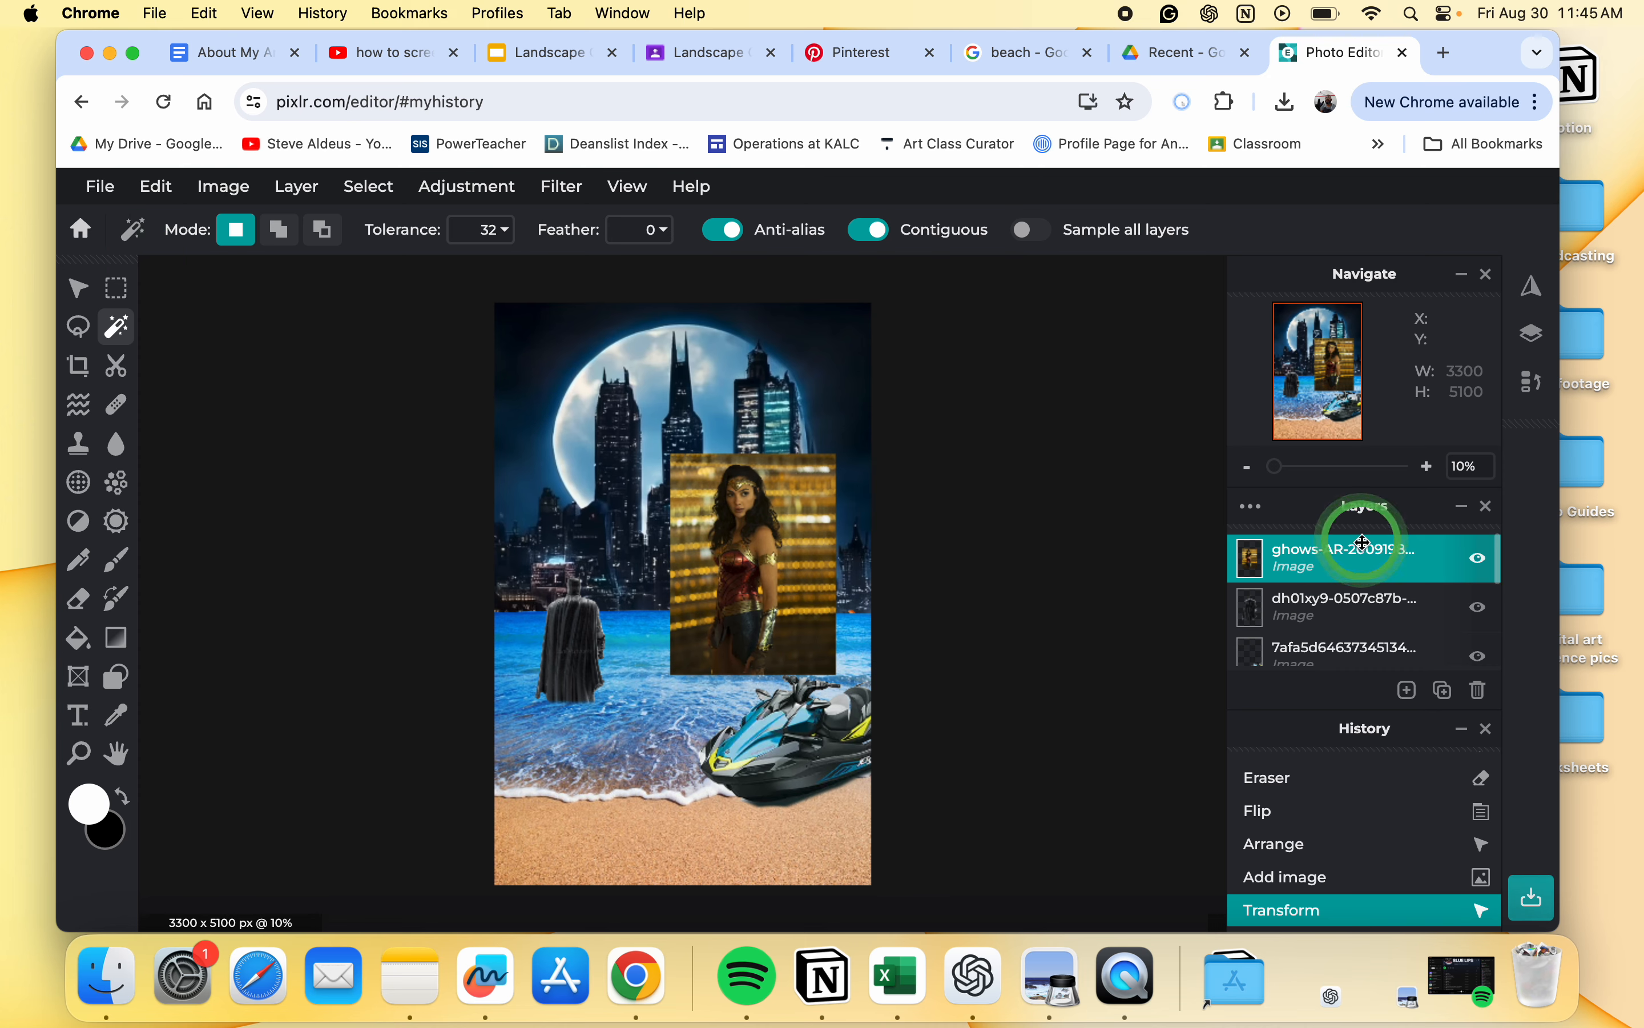
click(115, 366)
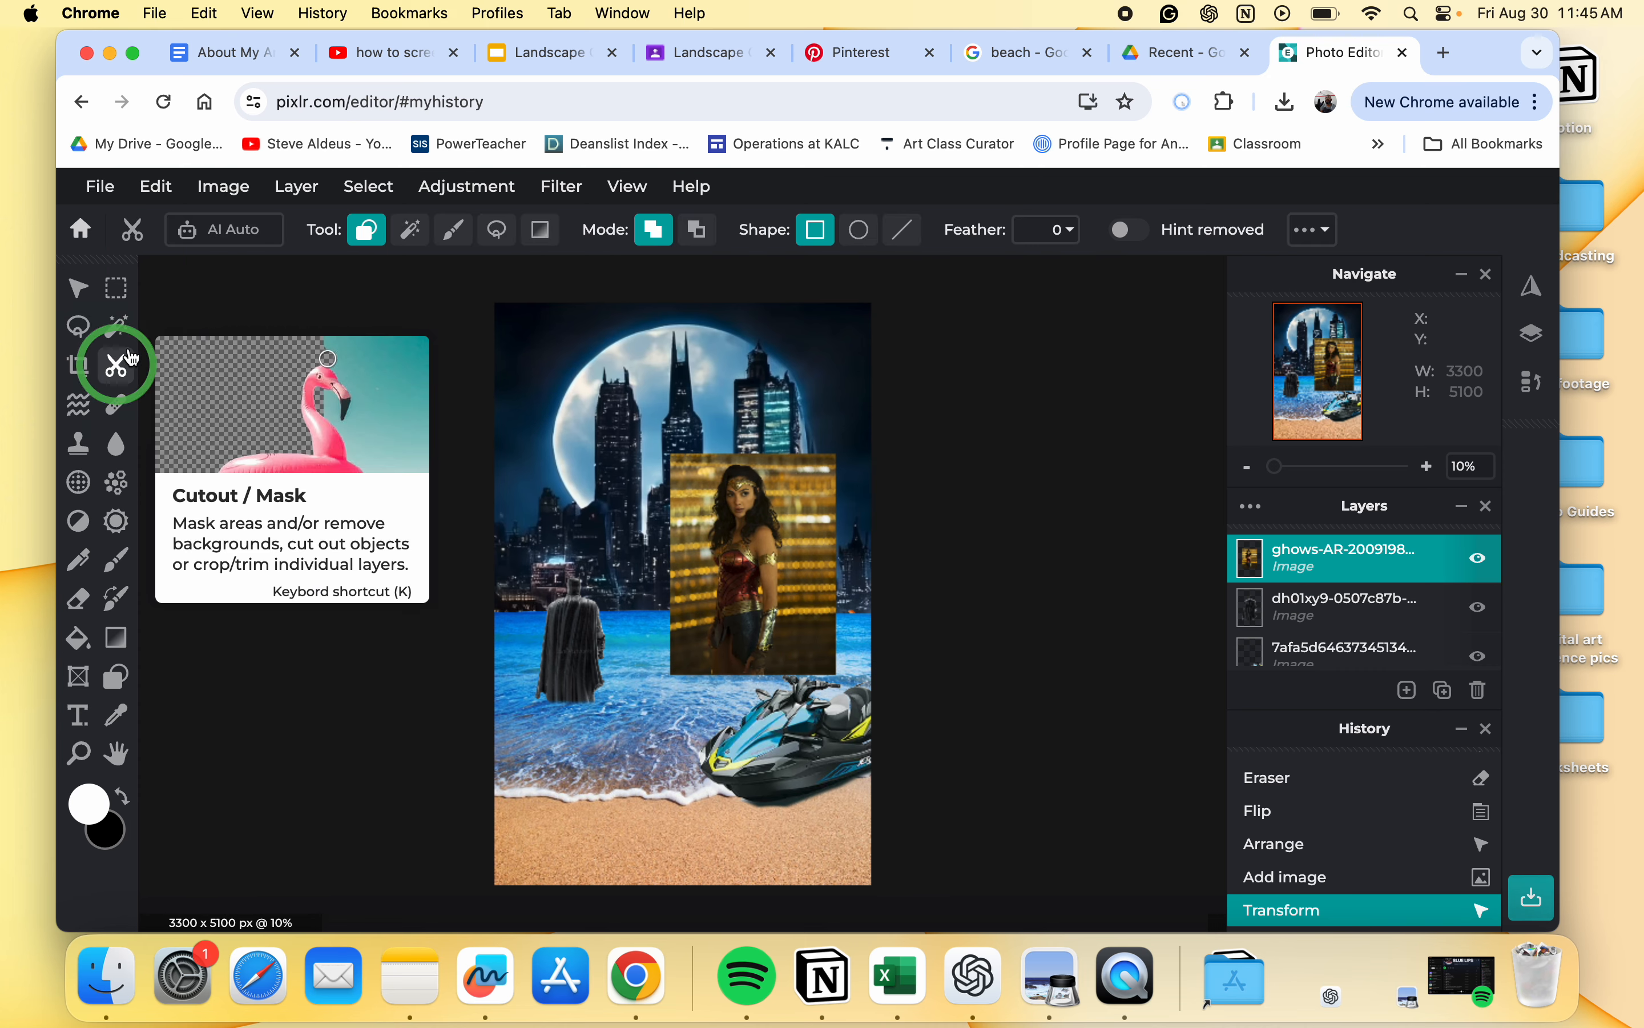
click(255, 246)
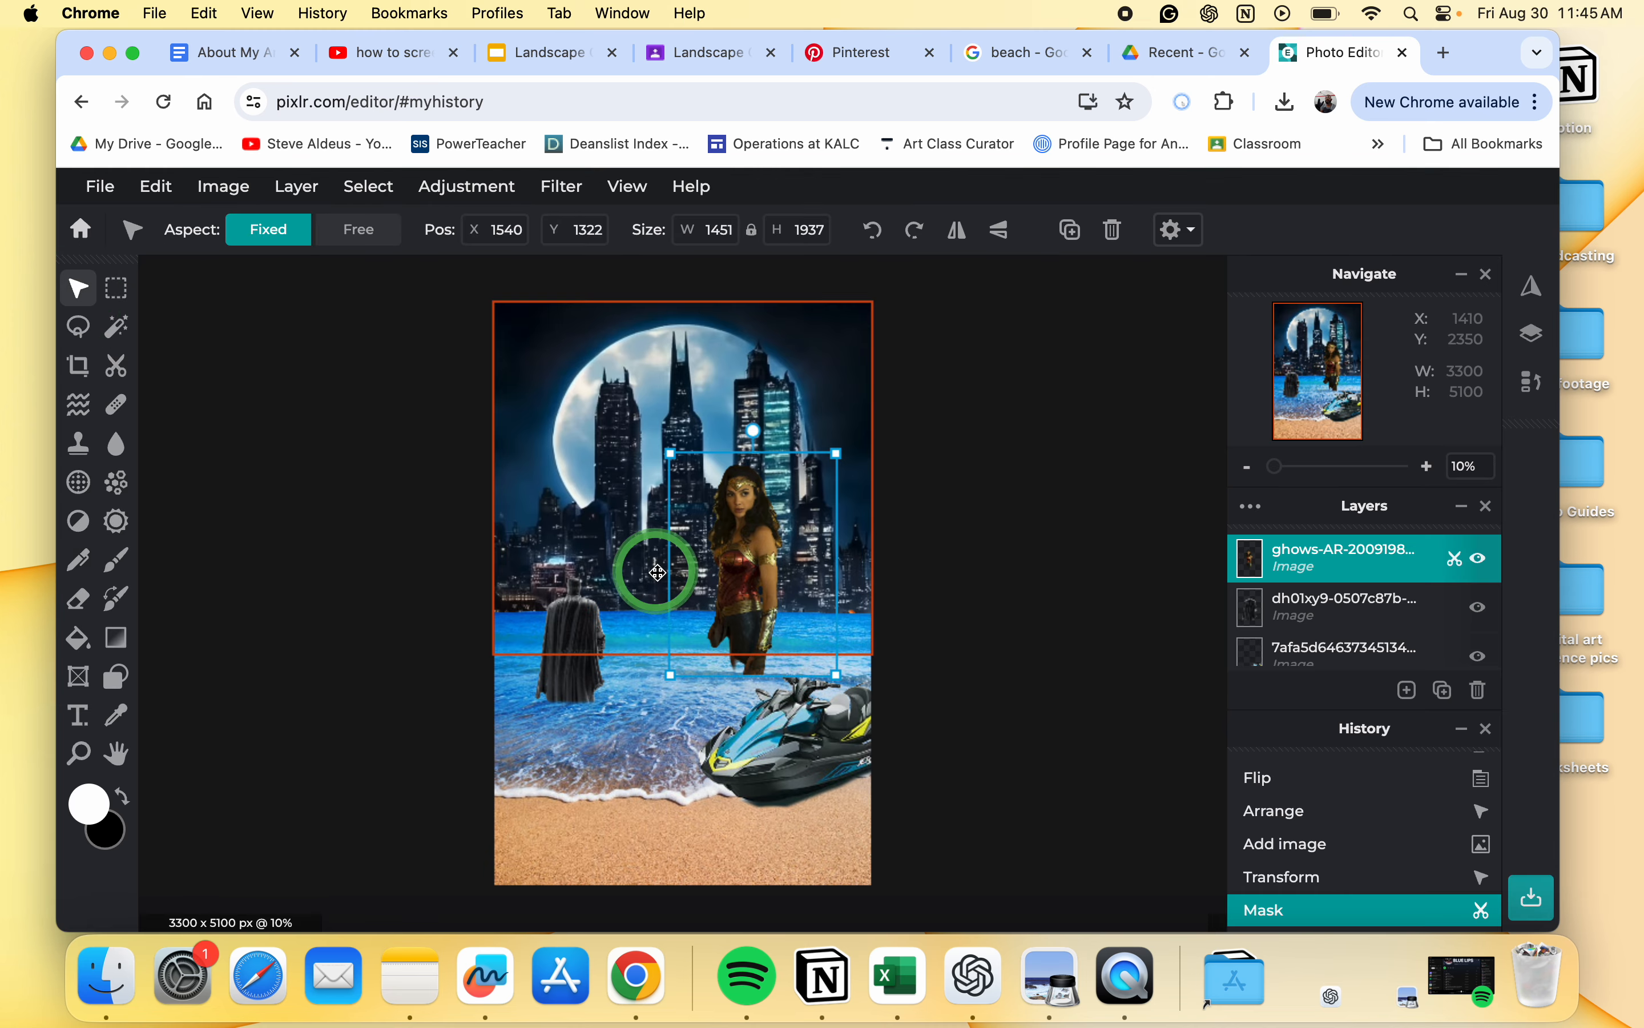
Step: Flip Wonder Woman horizontally and reduce her to about 715 × 954 px, standing in the water at about X 1505, Y 2263
scroll(658, 572, up, 2)
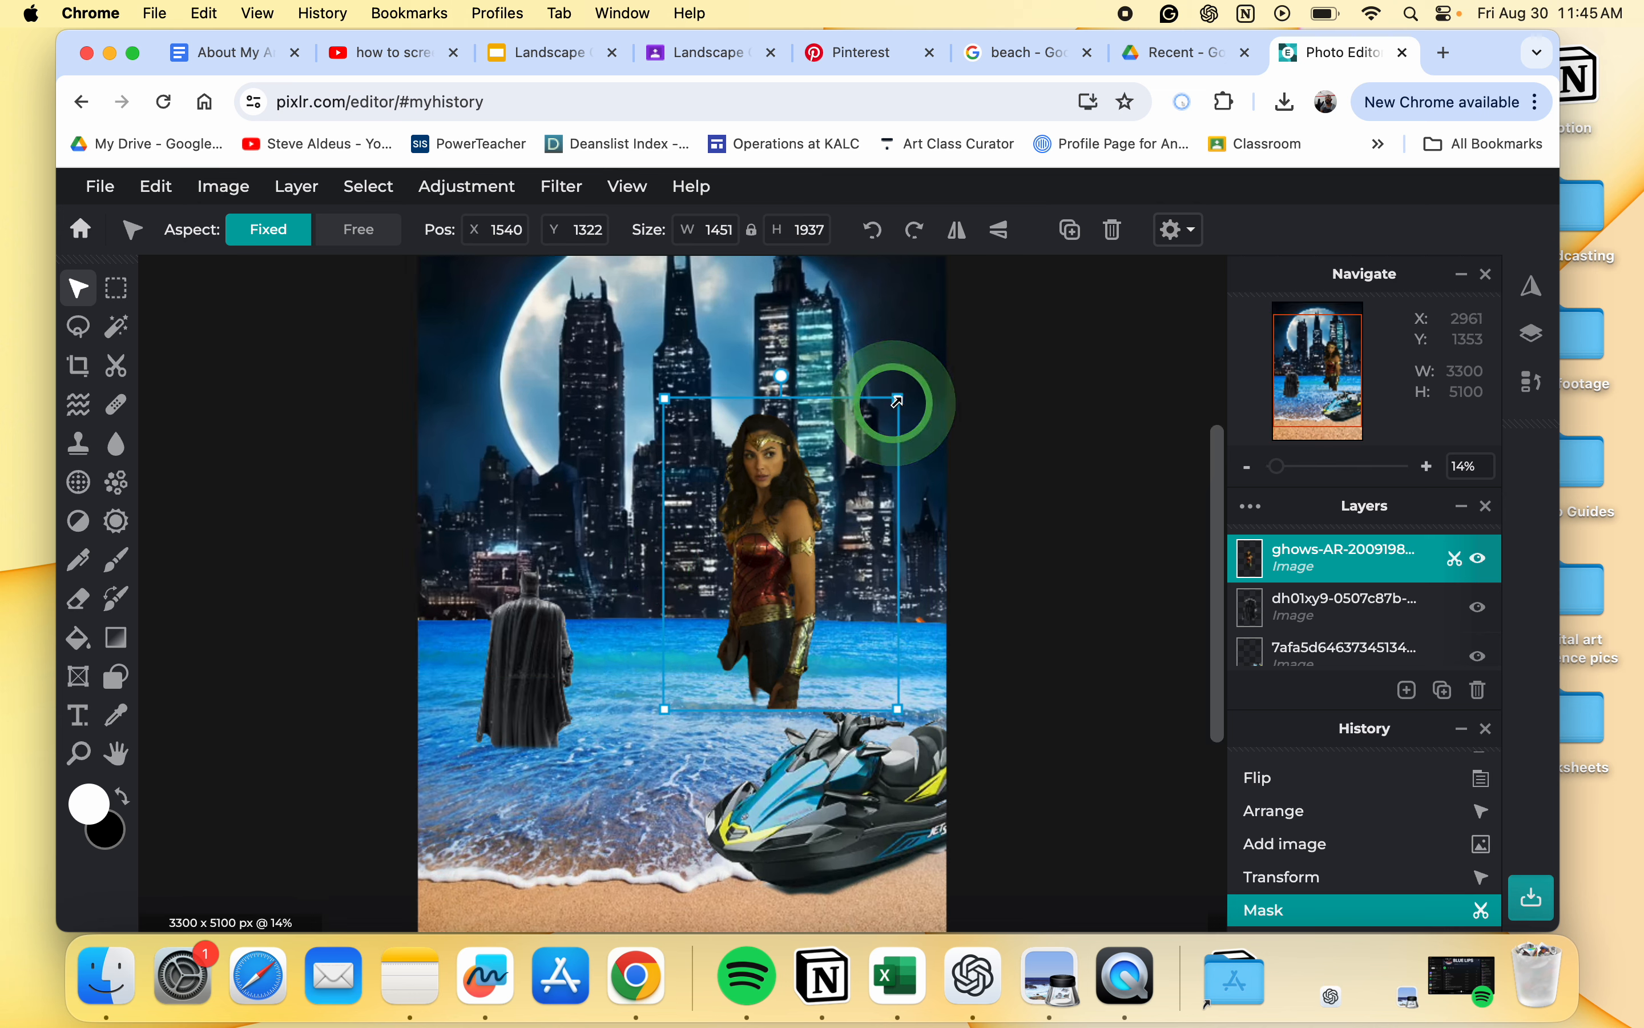
drag(897, 401, 820, 503)
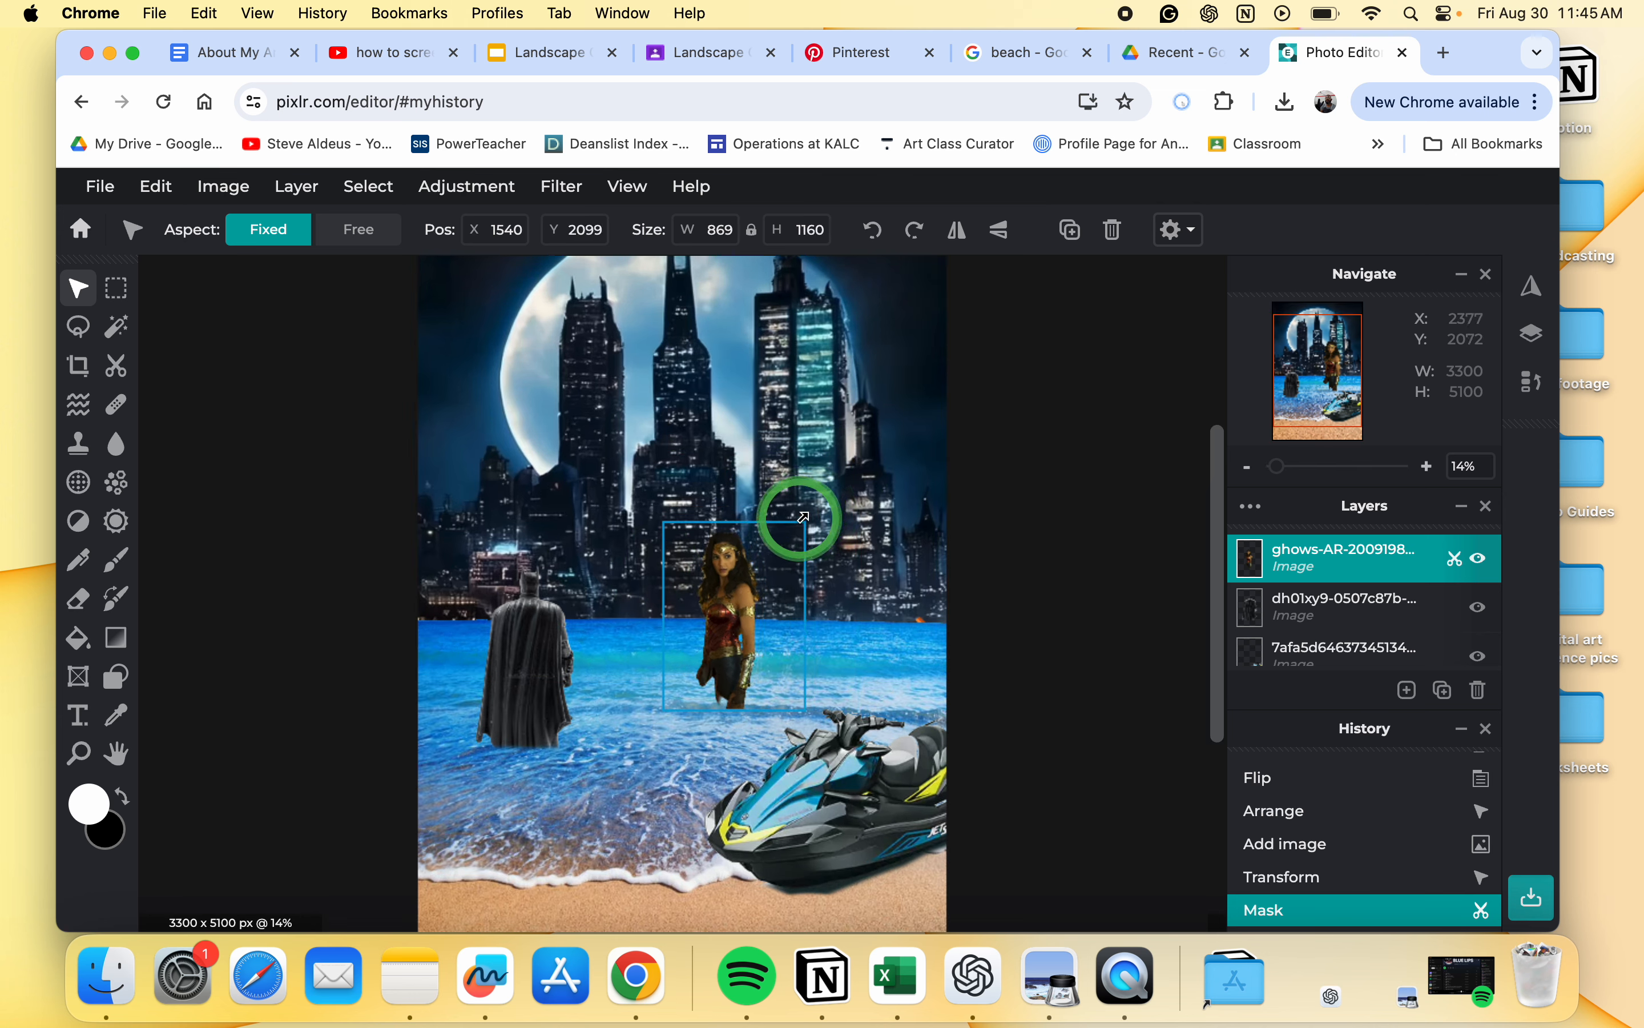
drag(723, 614, 642, 654)
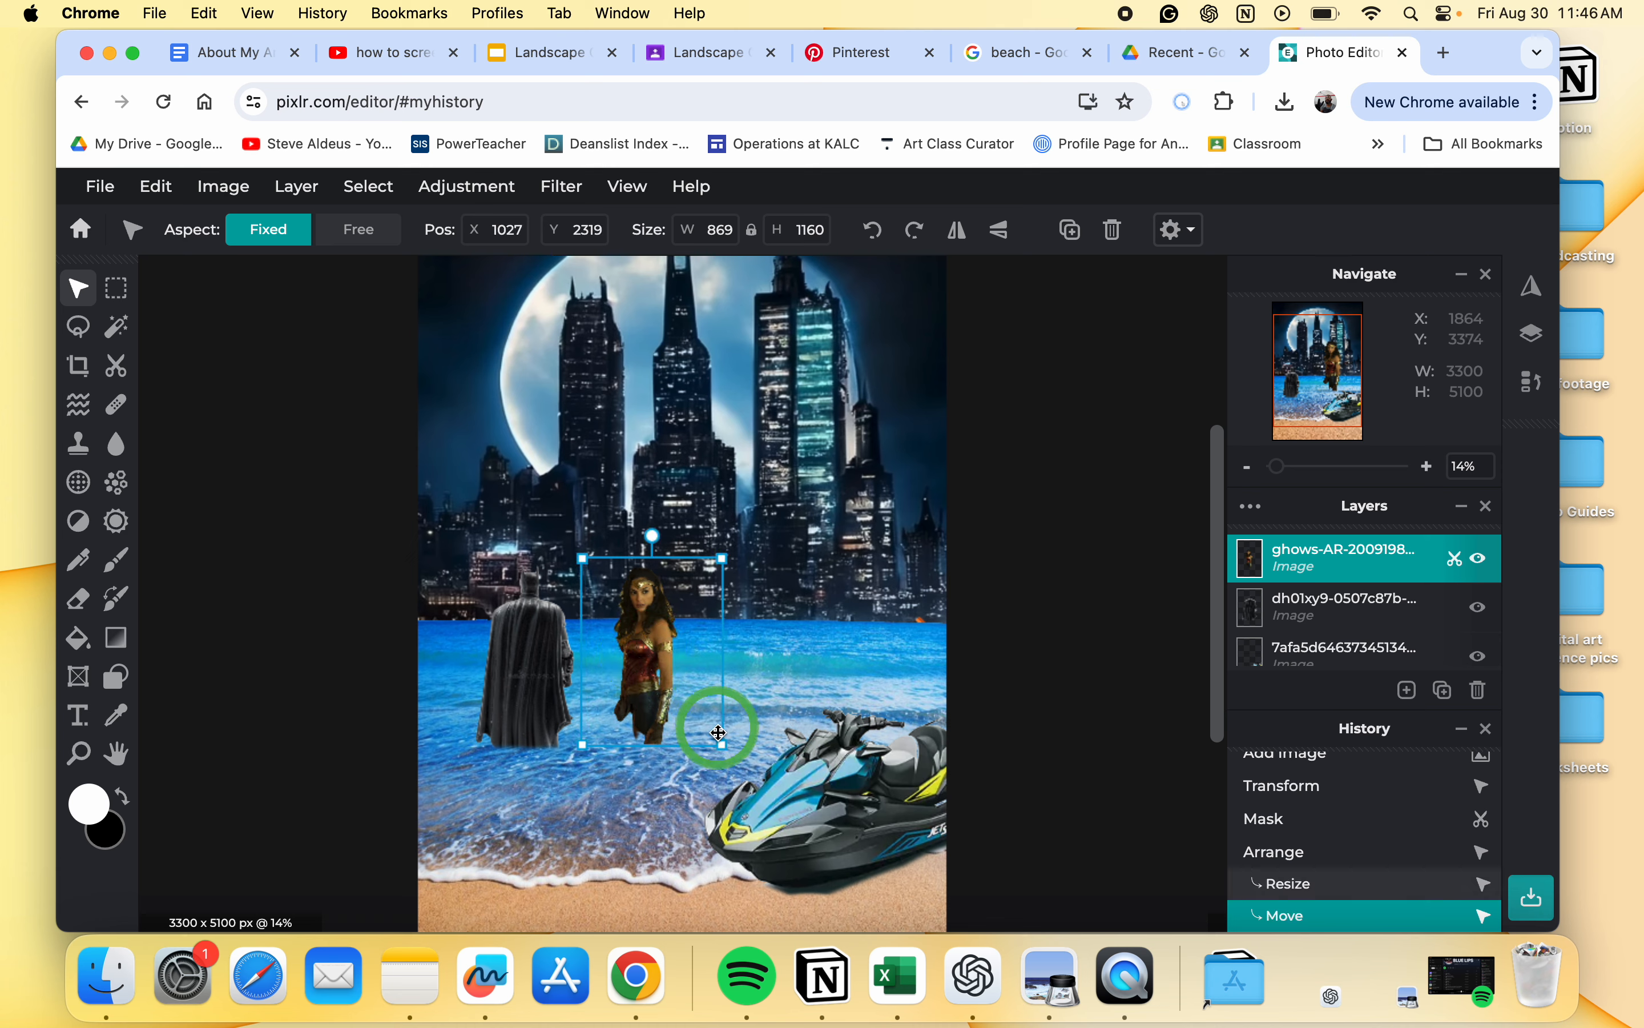
drag(723, 746, 736, 762)
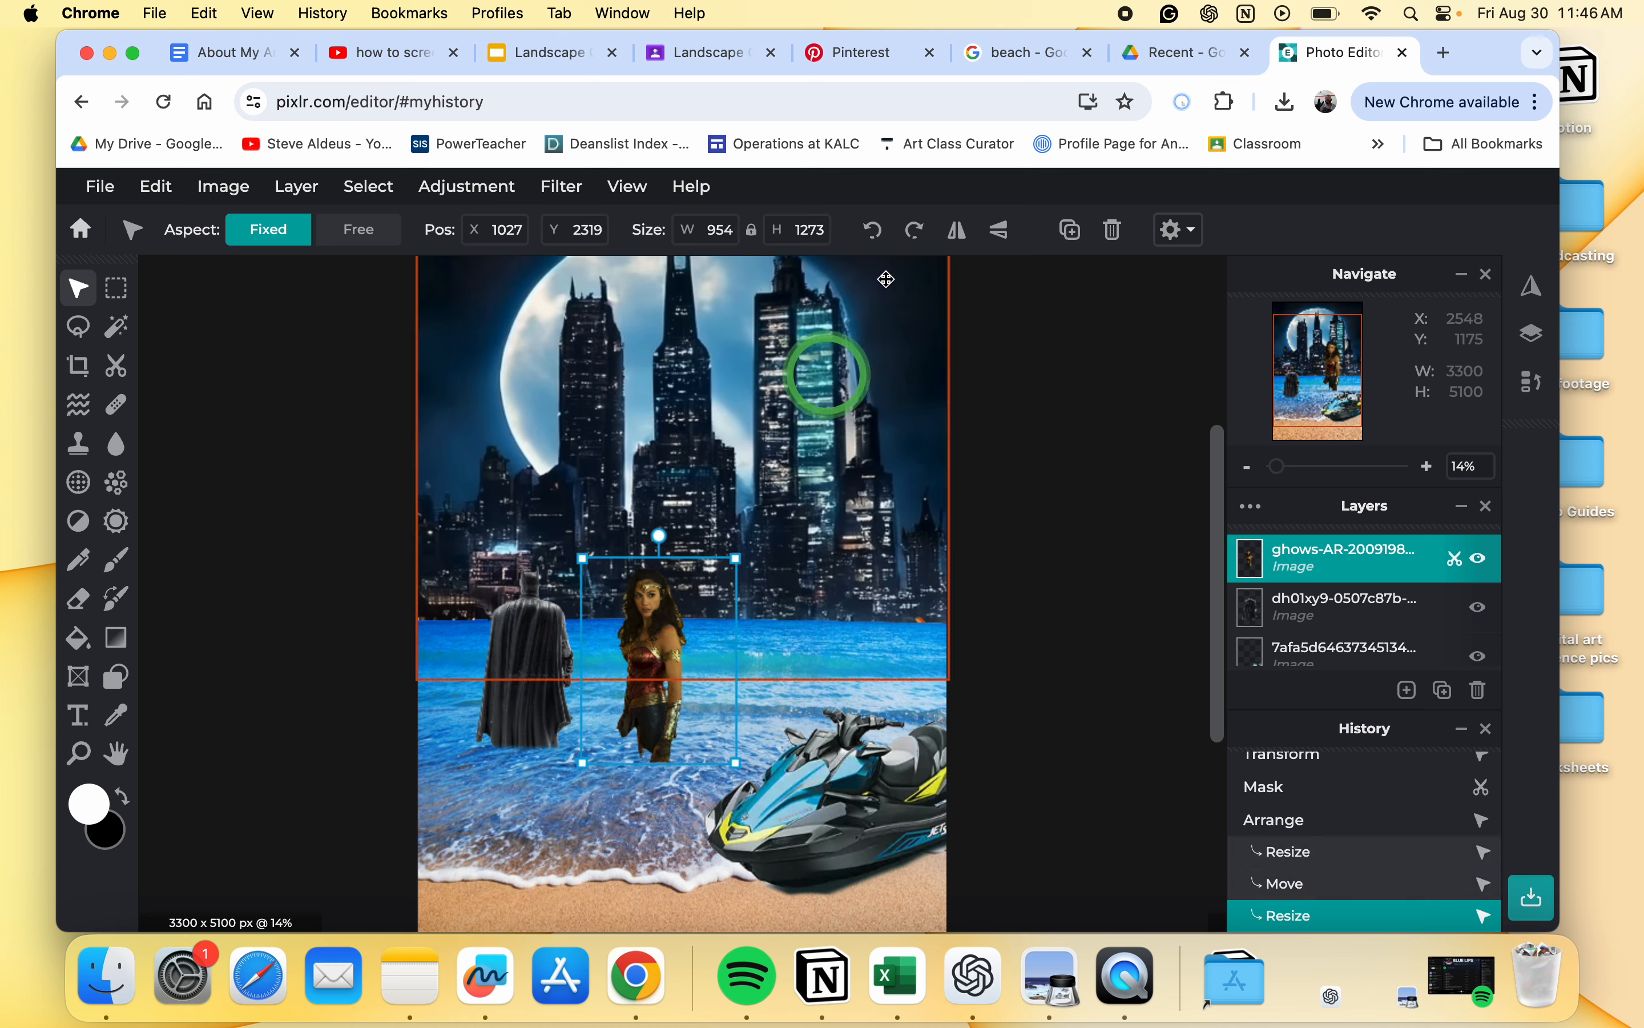
click(959, 248)
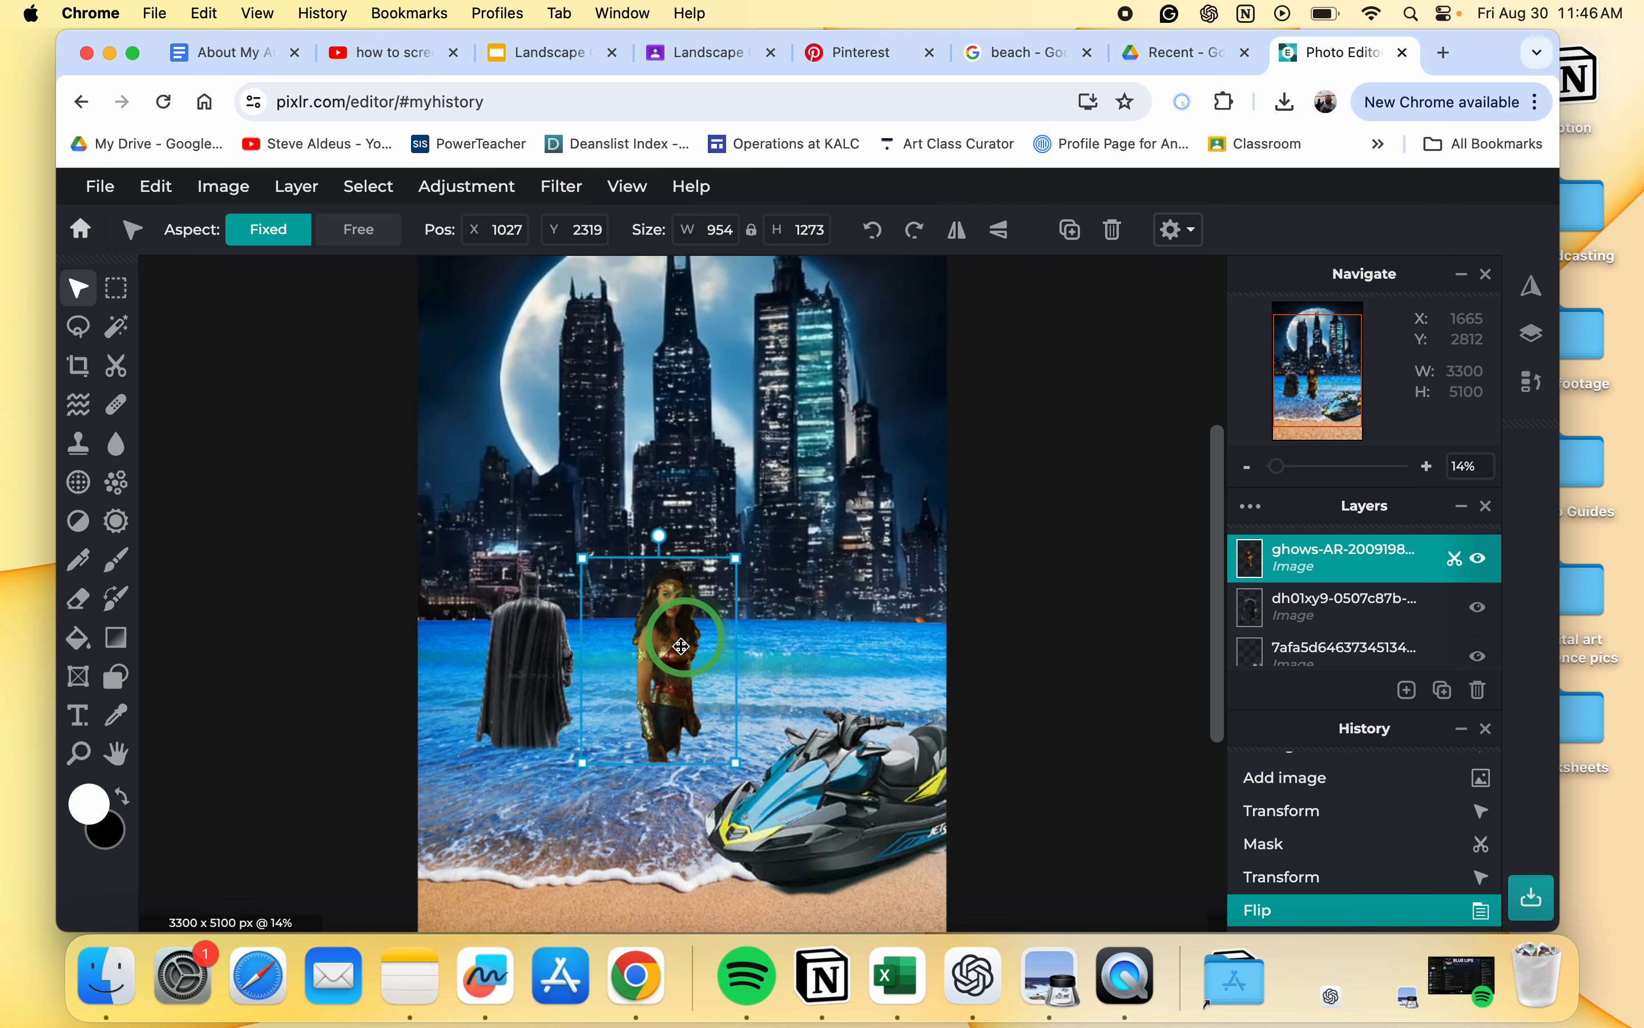
drag(680, 650, 737, 618)
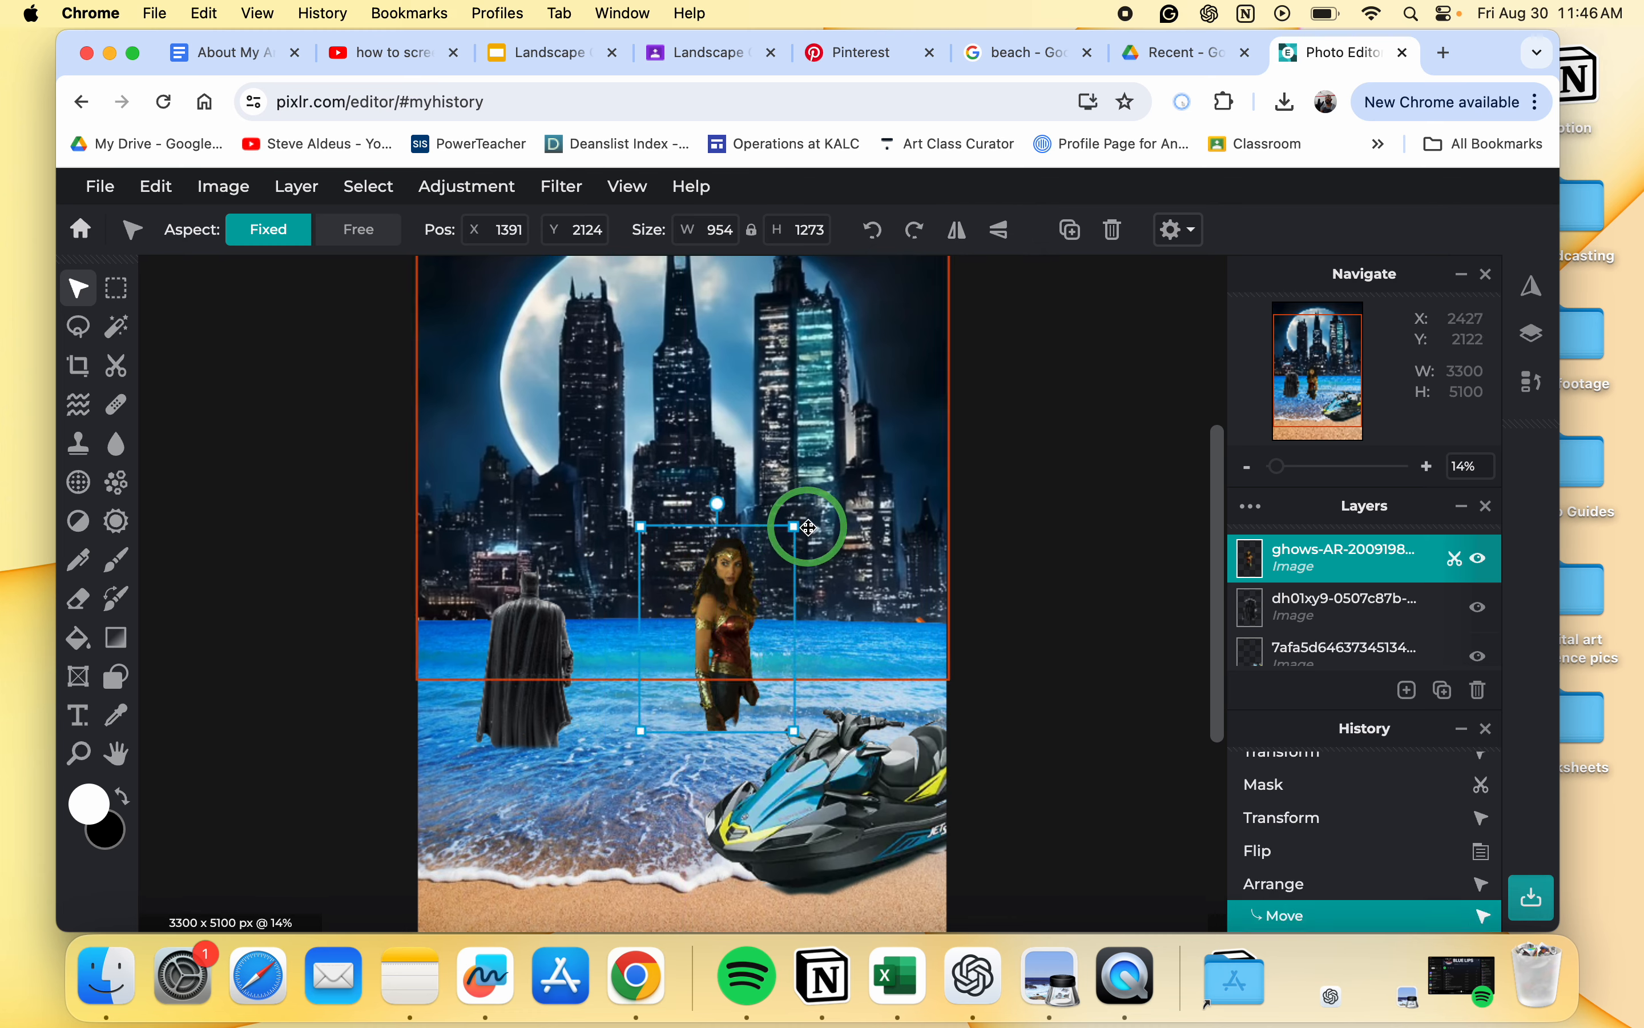
drag(794, 525, 755, 583)
drag(713, 642, 725, 626)
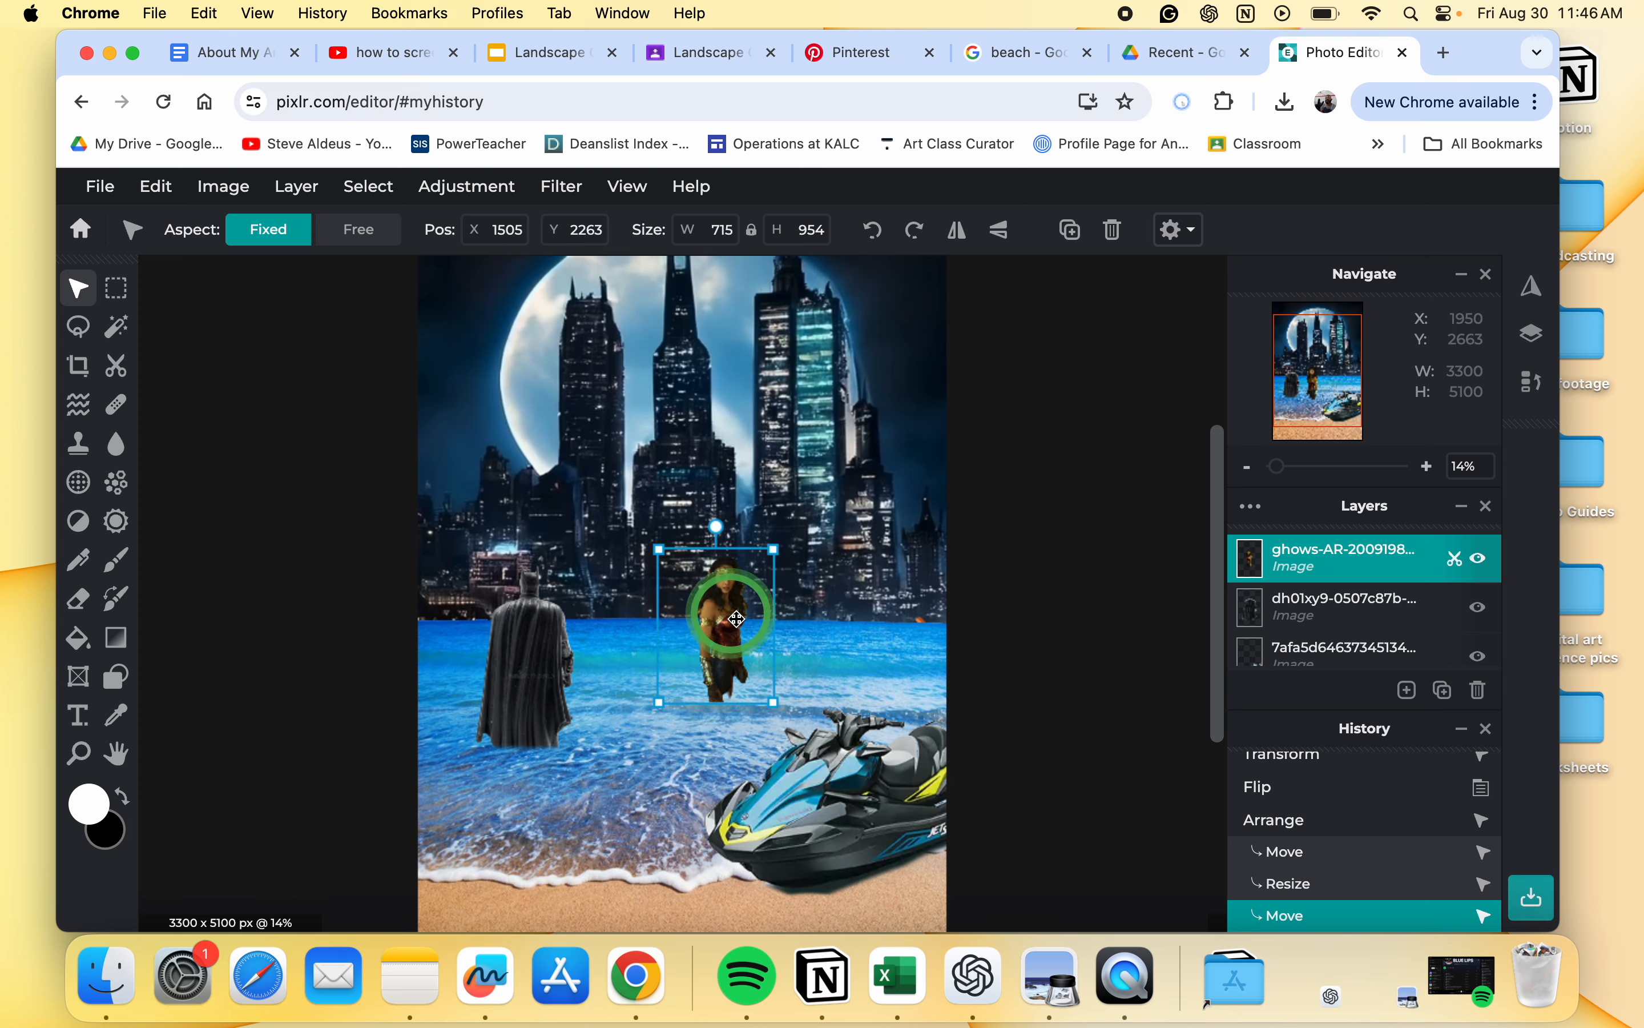
Step: Erase Wonder Woman's legs up to the skirt with a soft 260 px eraser so she stands in the water
scroll(816, 642, up, 5)
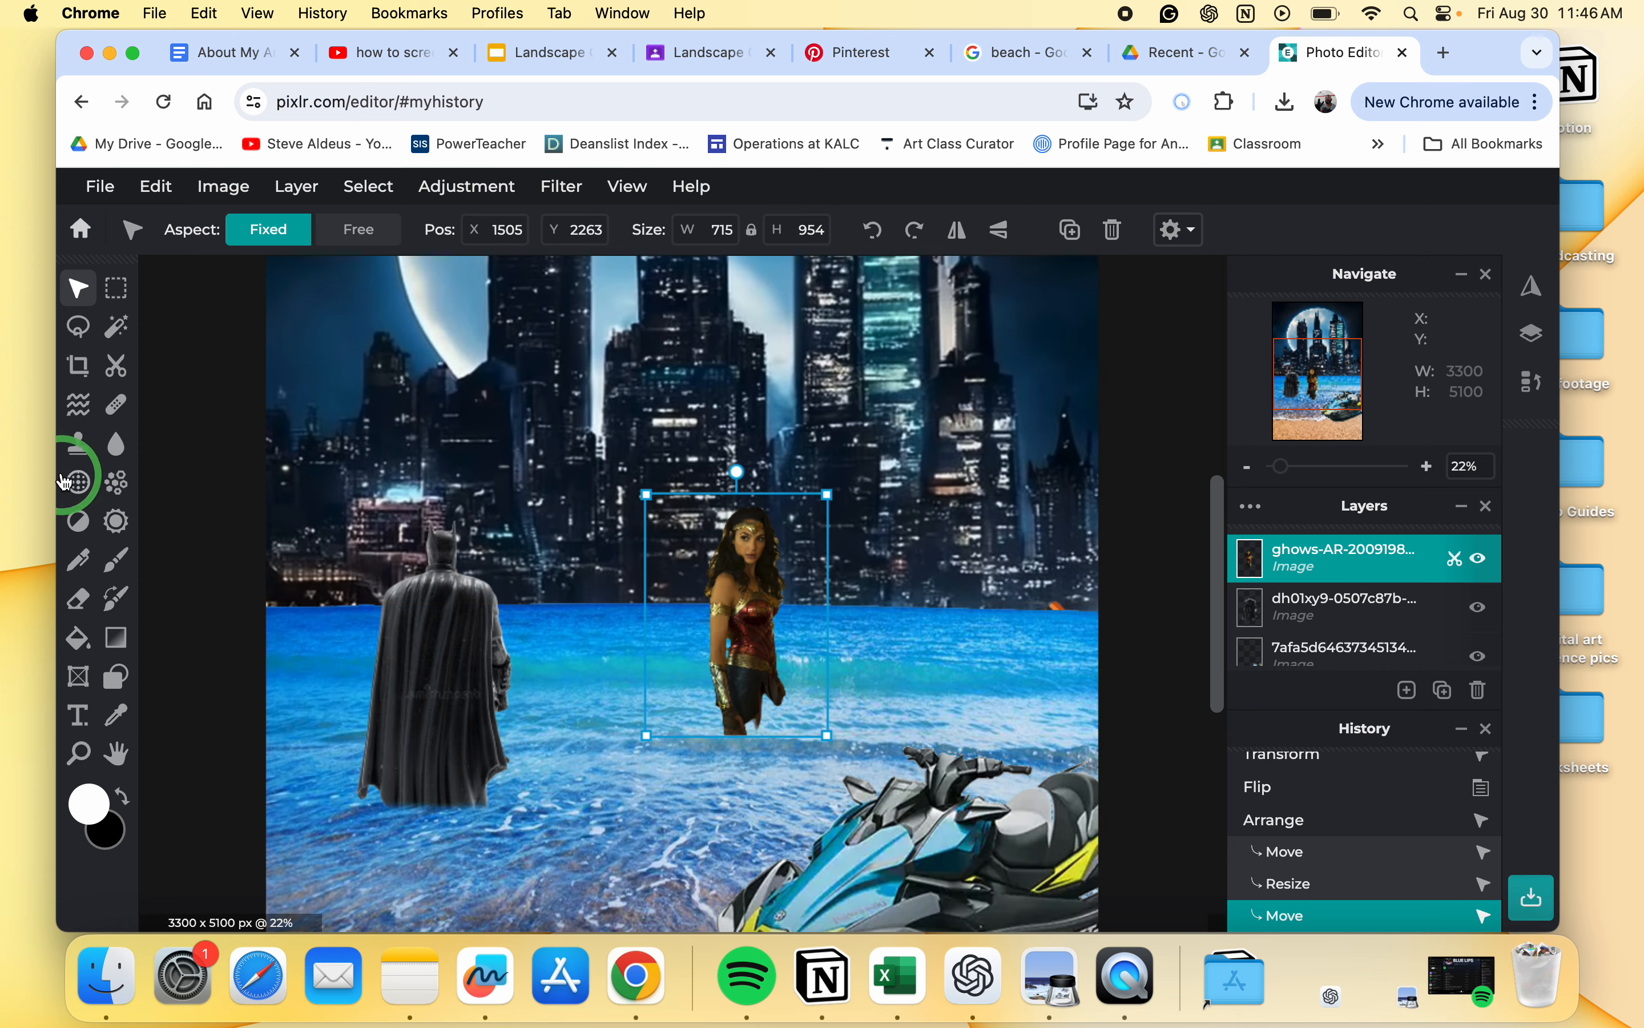
click(78, 598)
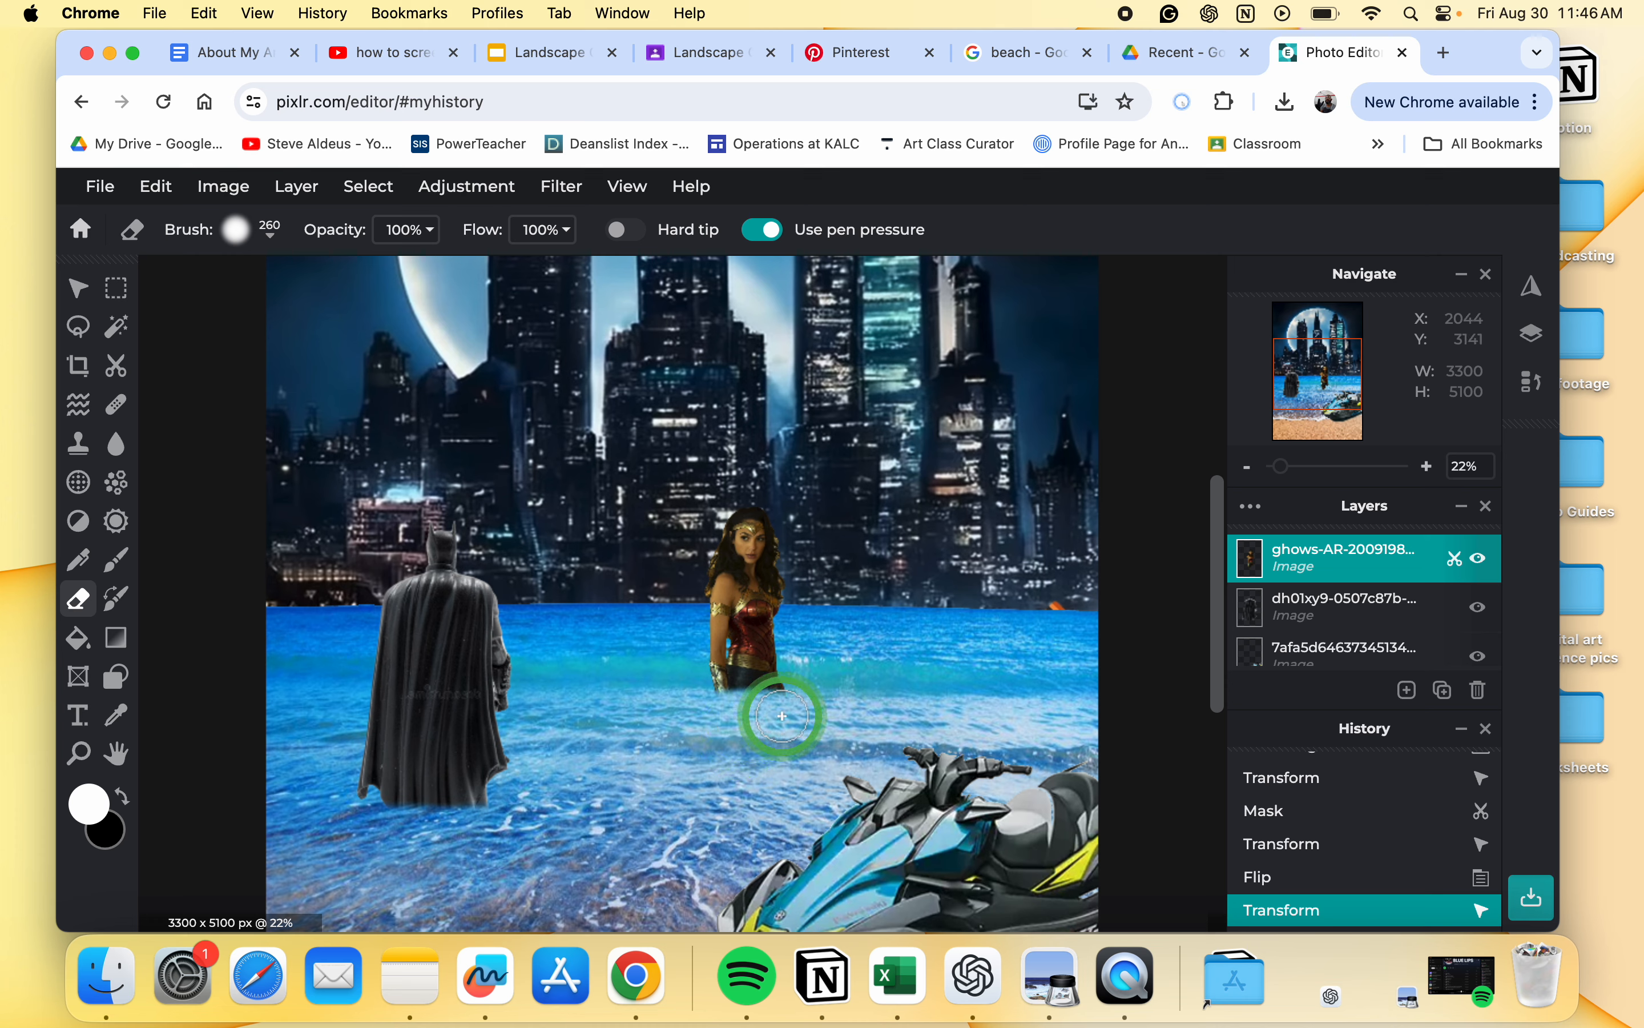
mouse_move(711, 725)
mouse_down()
mouse_move(790, 725)
mouse_move(839, 677)
mouse_up()
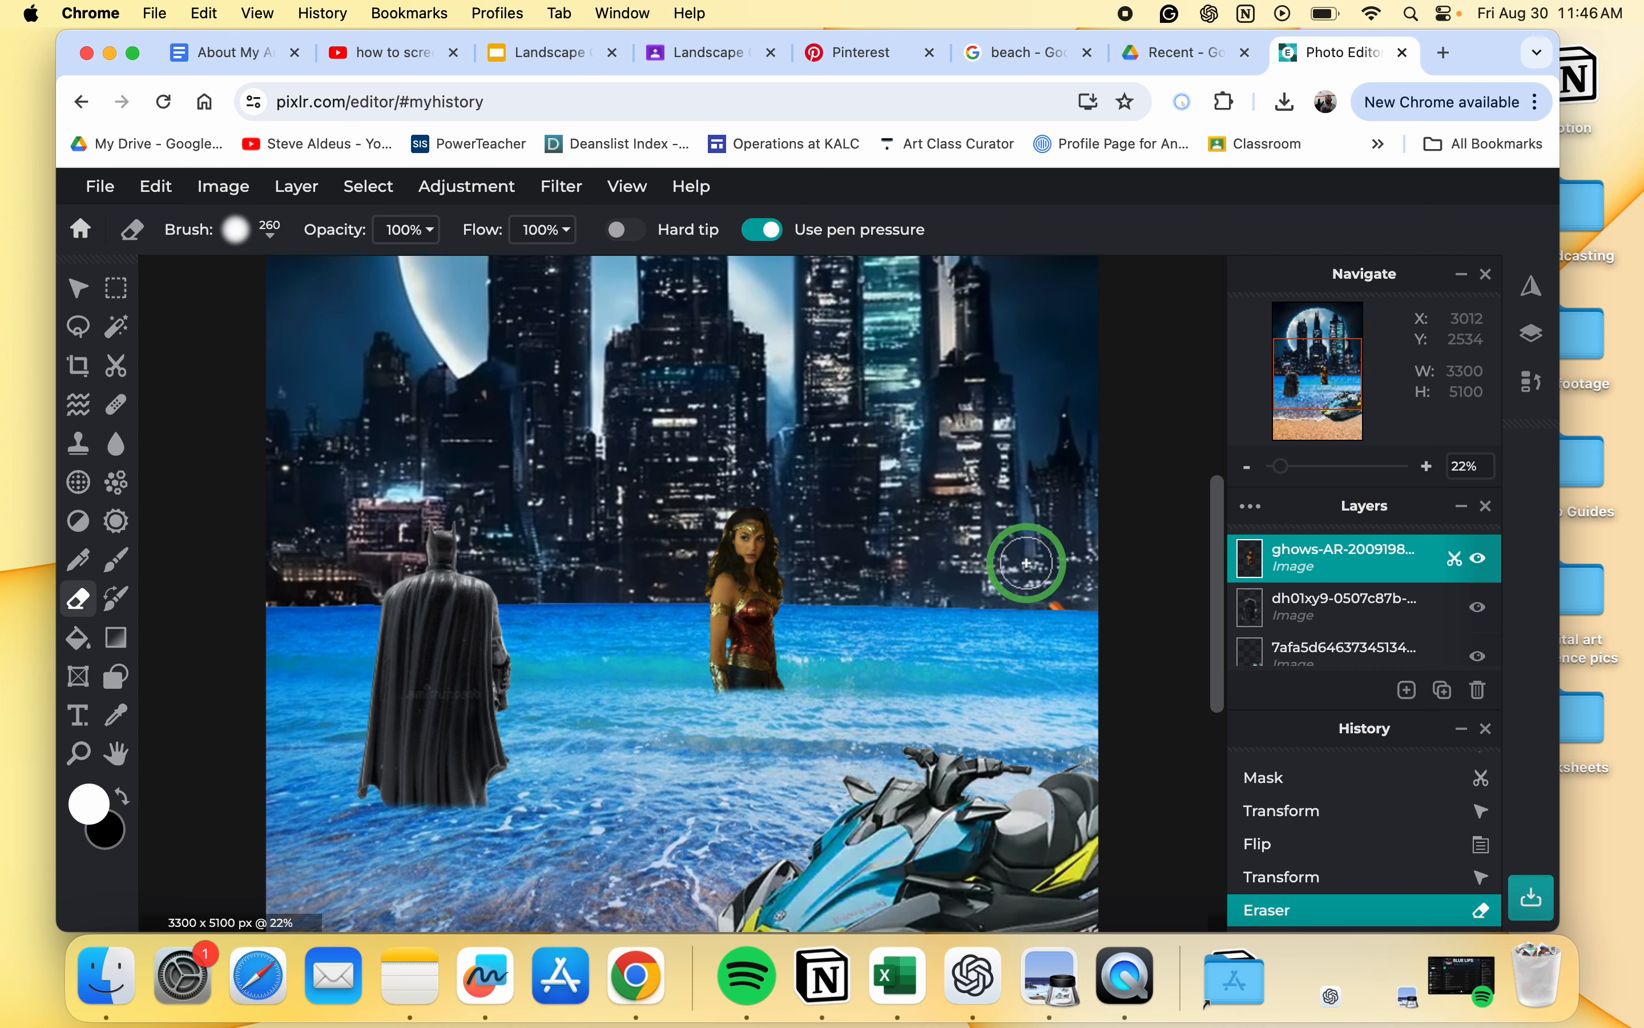
Step: Open the Effect library for the Wonder Woman layer and place its dialog clear of the artwork
scroll(1026, 562, down, 2)
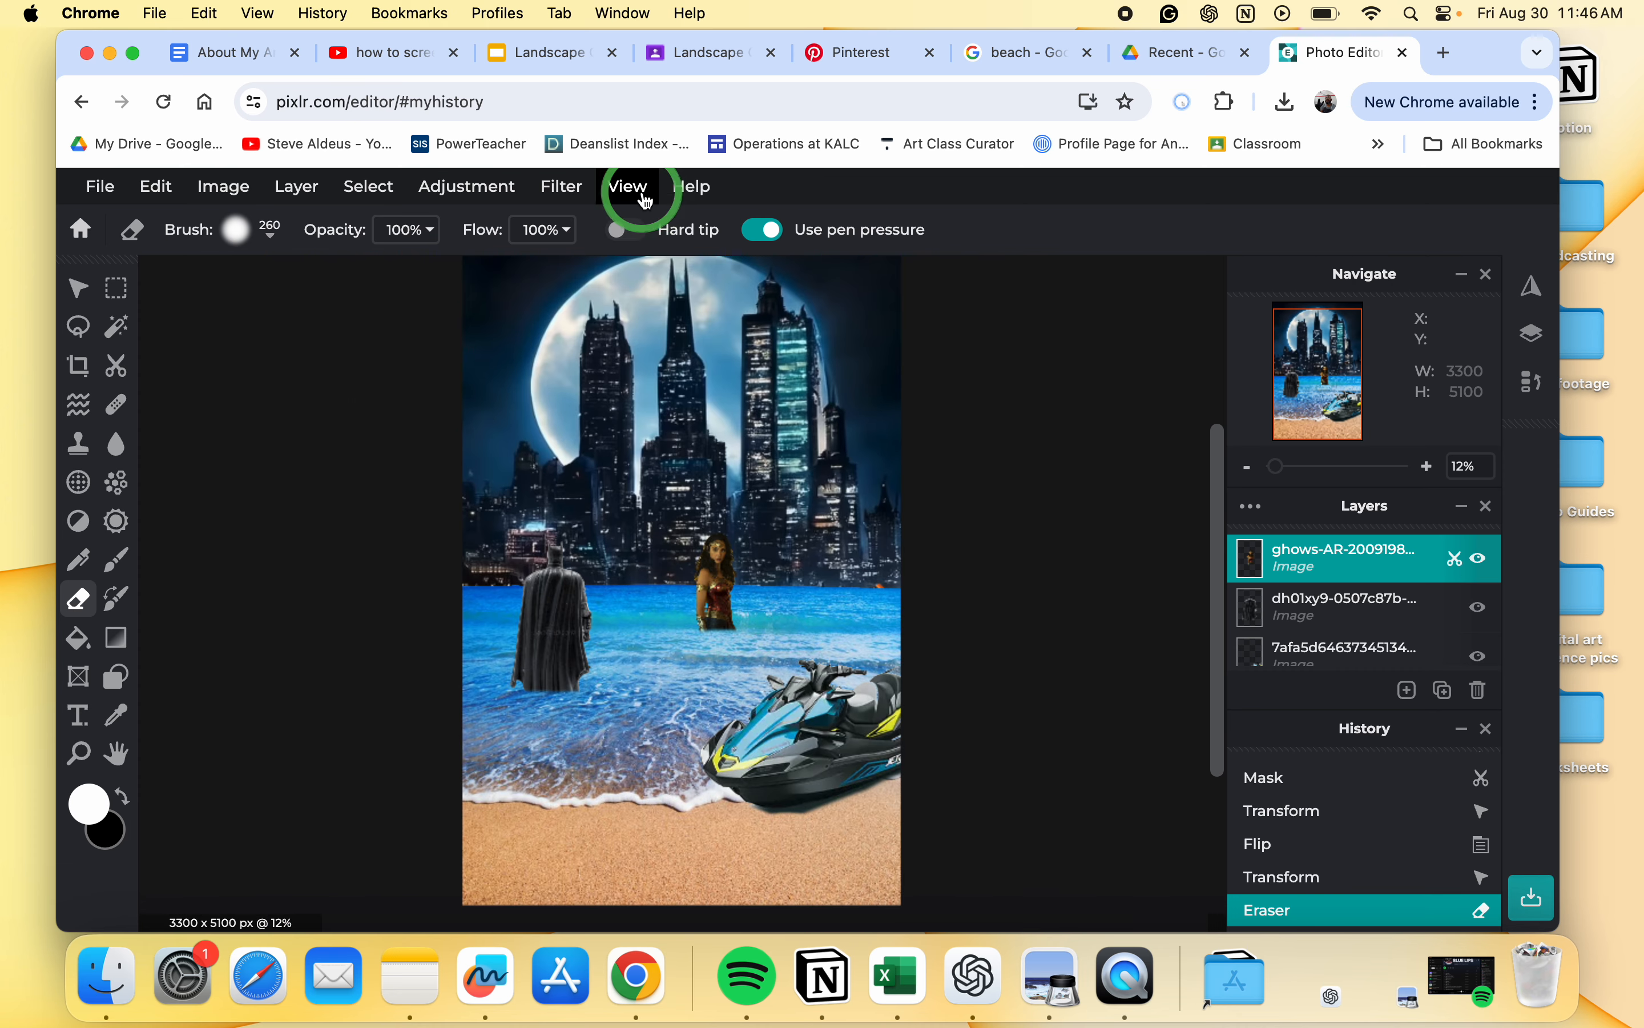
click(563, 188)
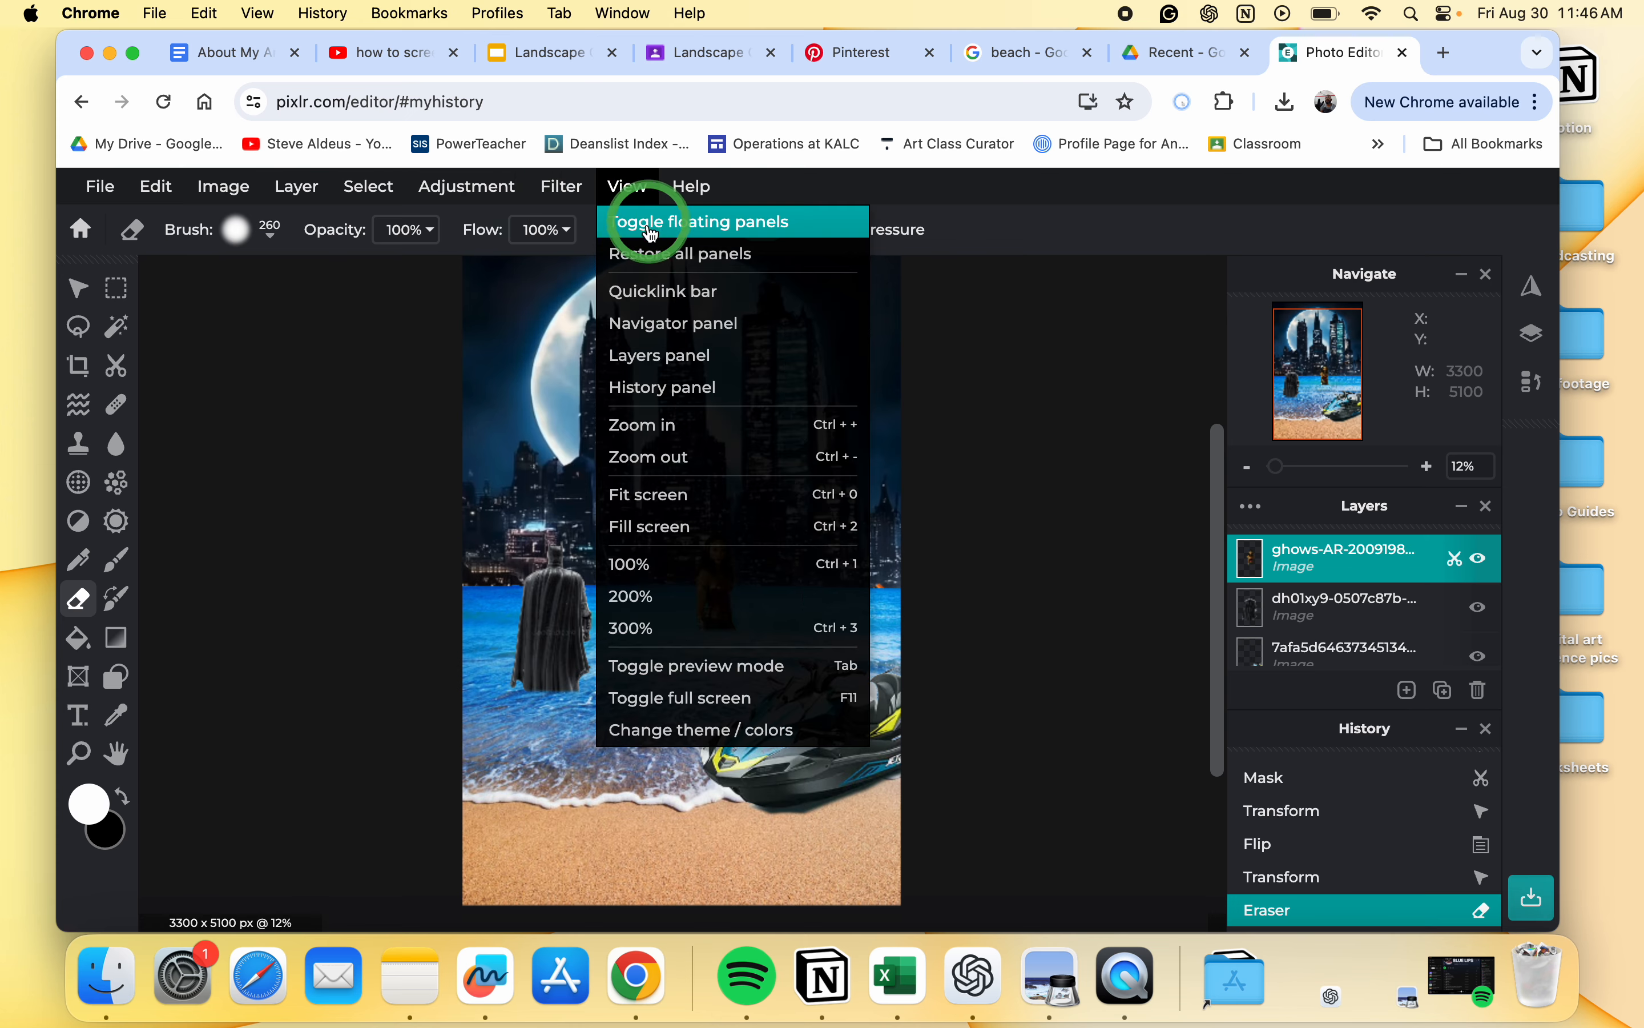
click(576, 222)
click(762, 360)
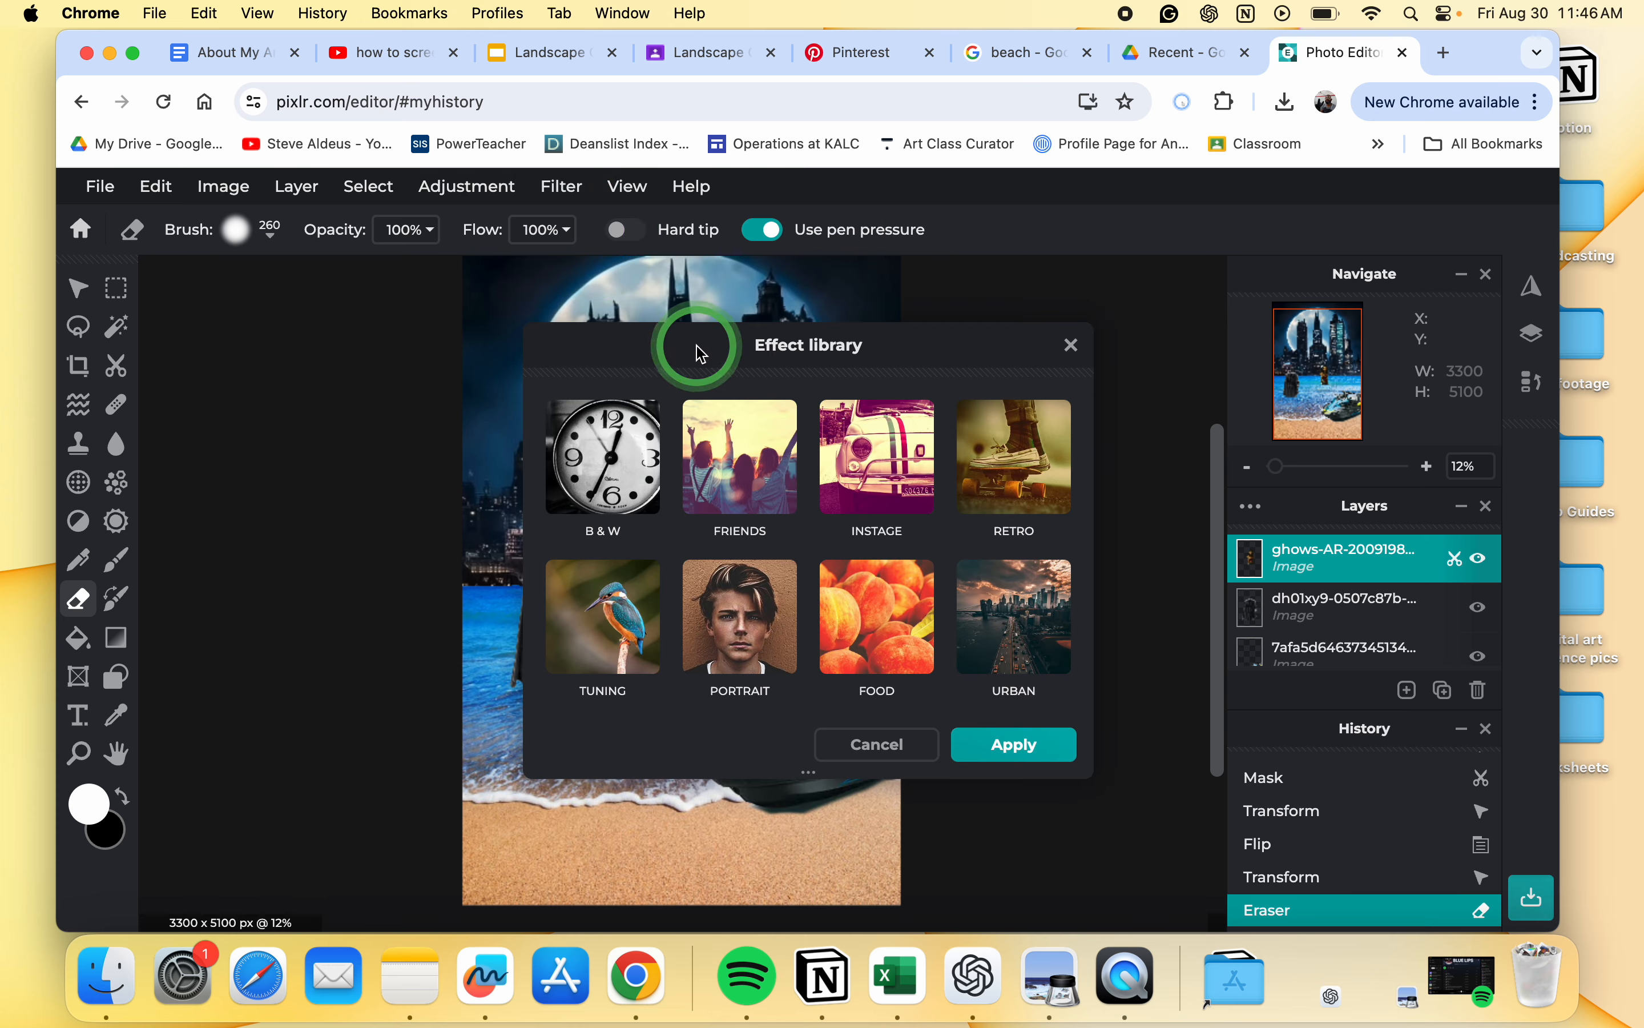
drag(701, 354, 1115, 305)
Step: Look through the Friends effects for a look that suits Wonder Woman, and return to the effect categories
click(1191, 433)
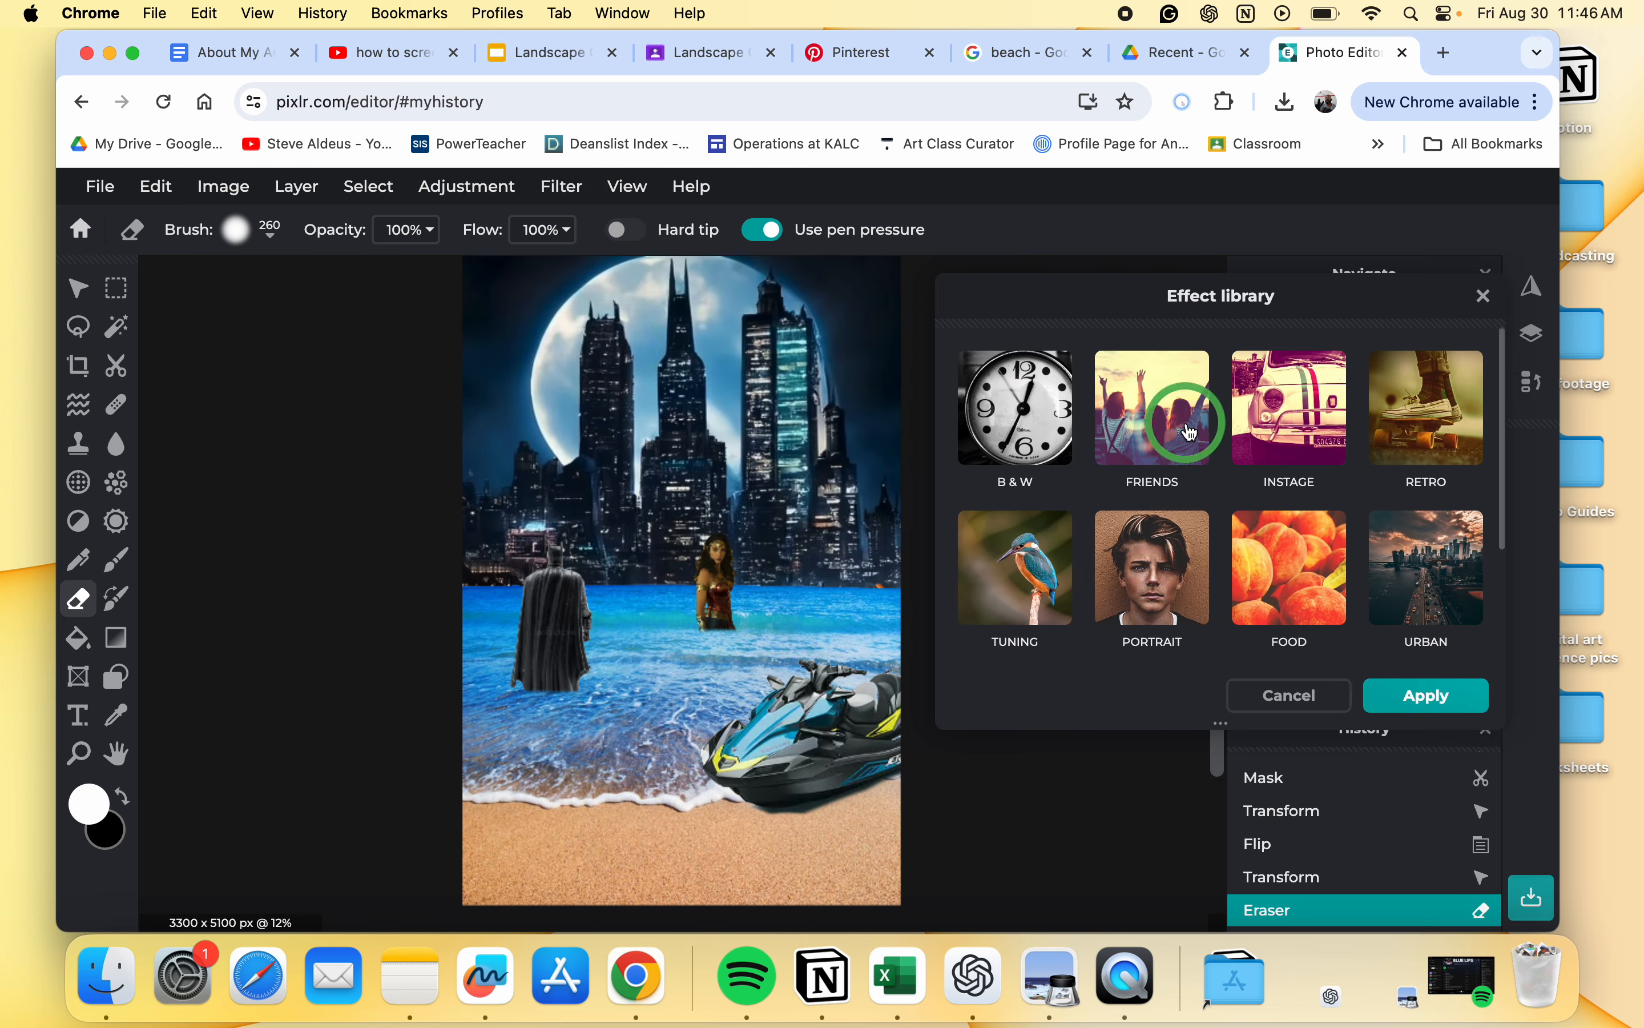
scroll(1325, 480, down, 4)
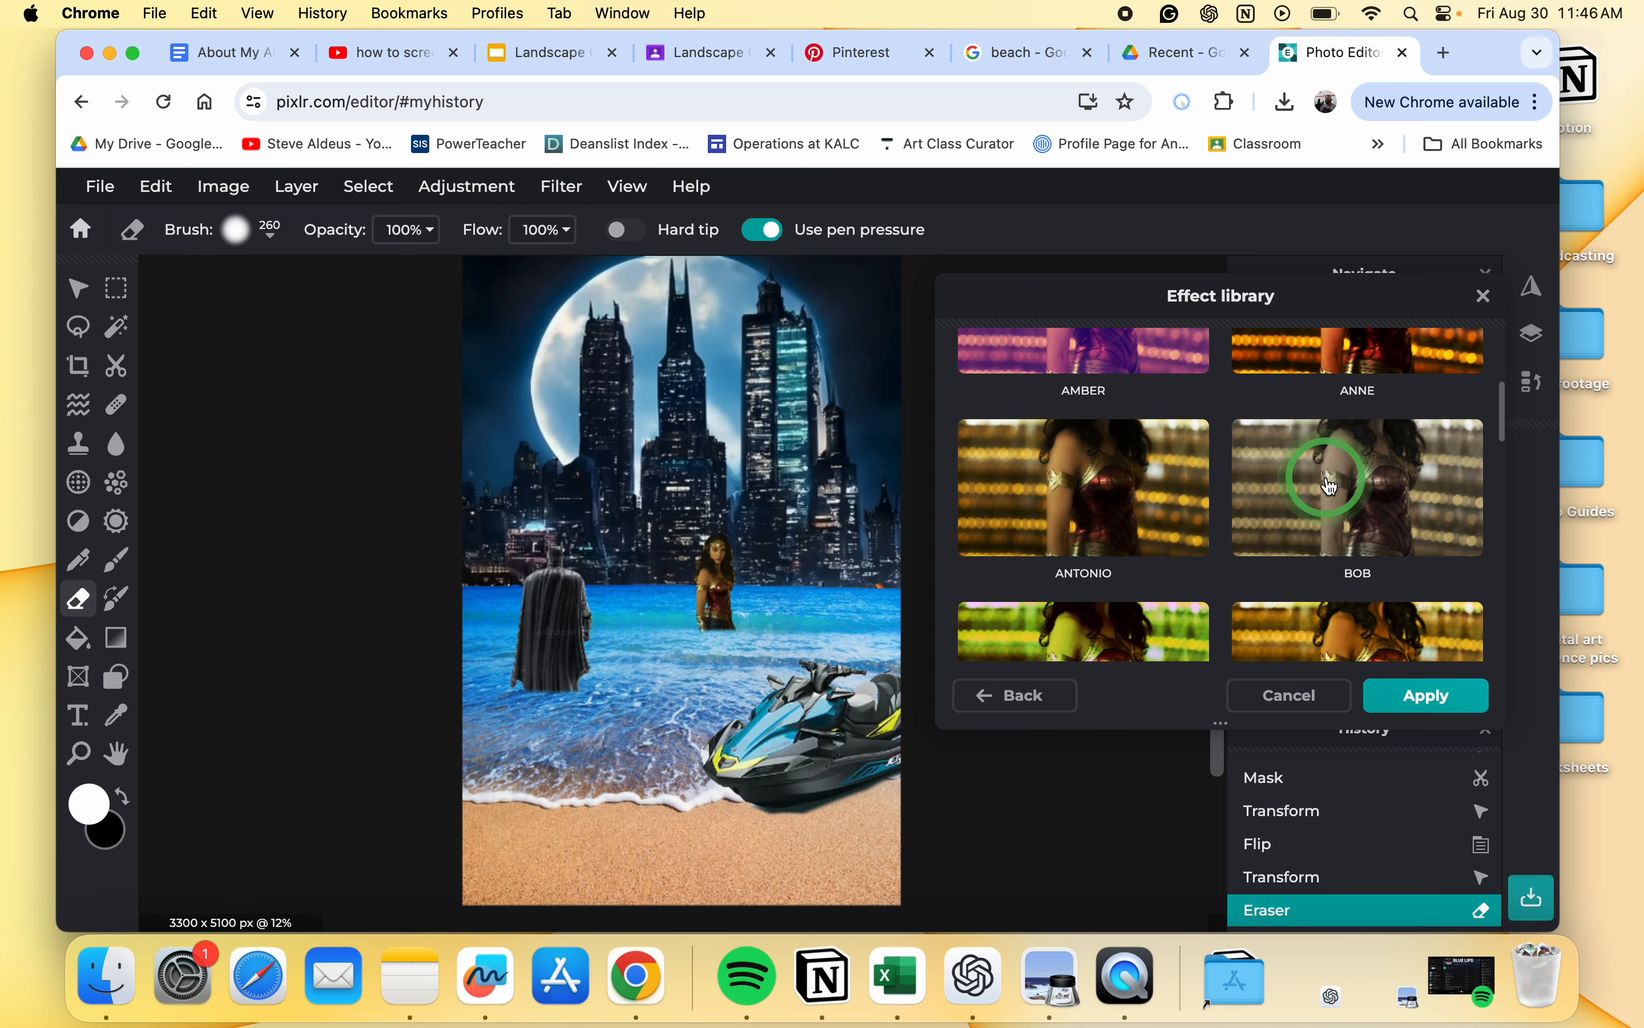
scroll(1331, 485, down, 10)
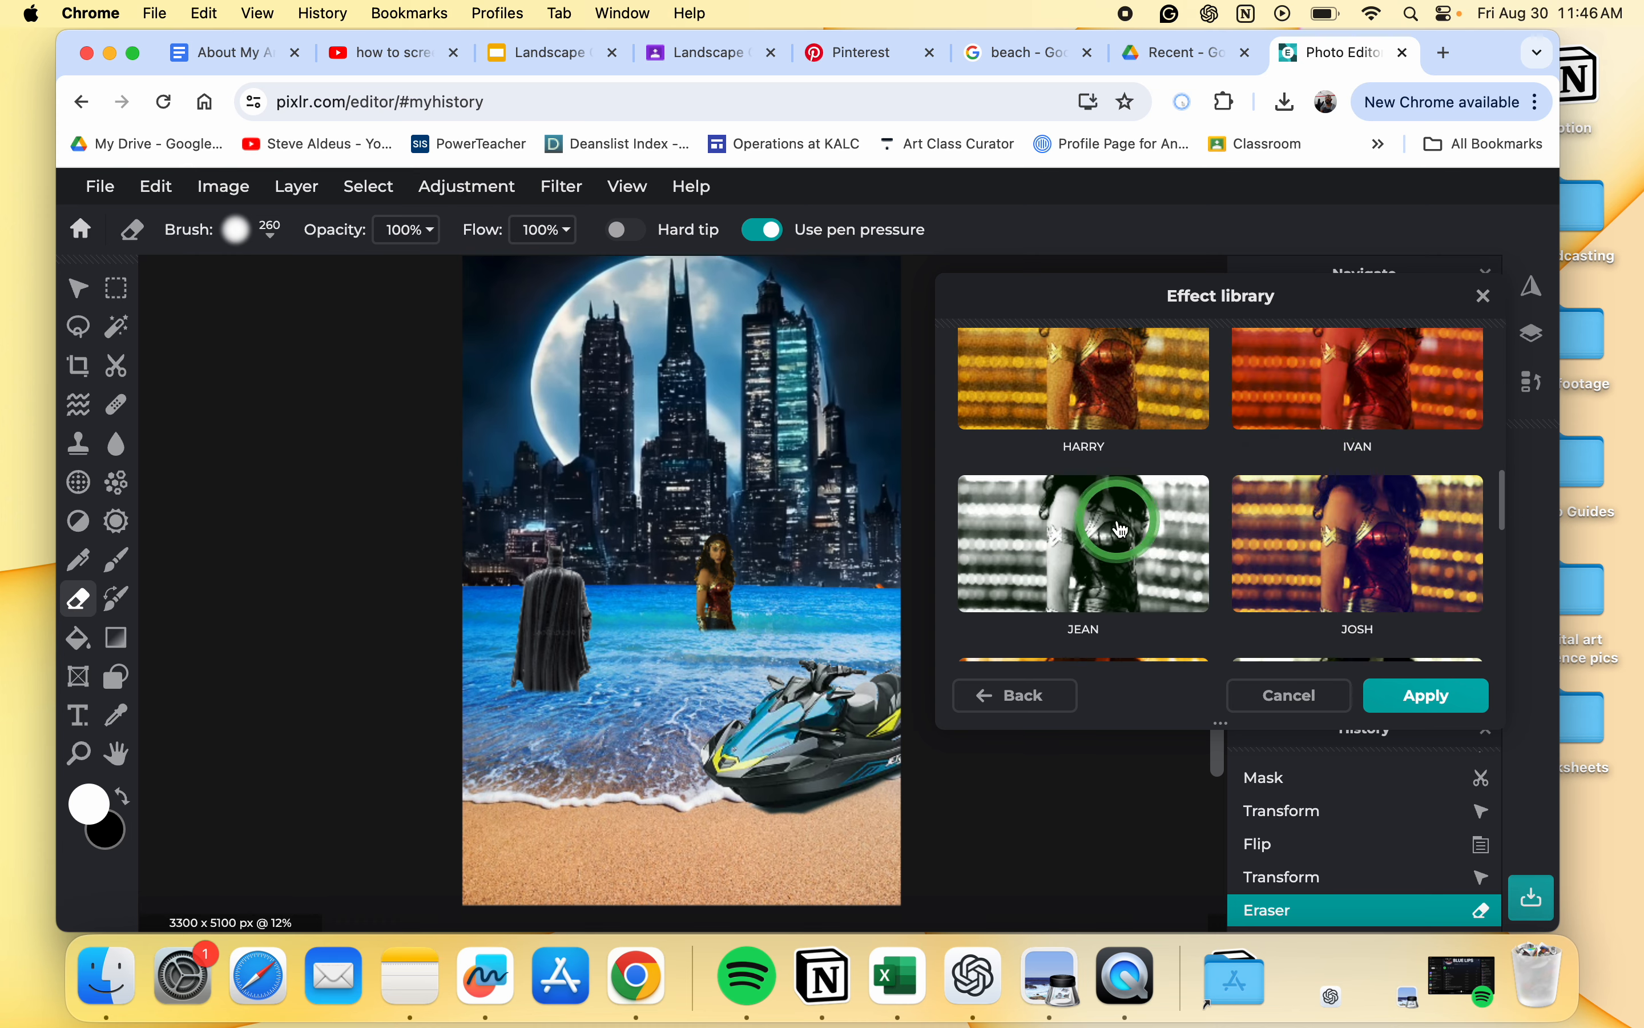
scroll(1122, 528, down, 10)
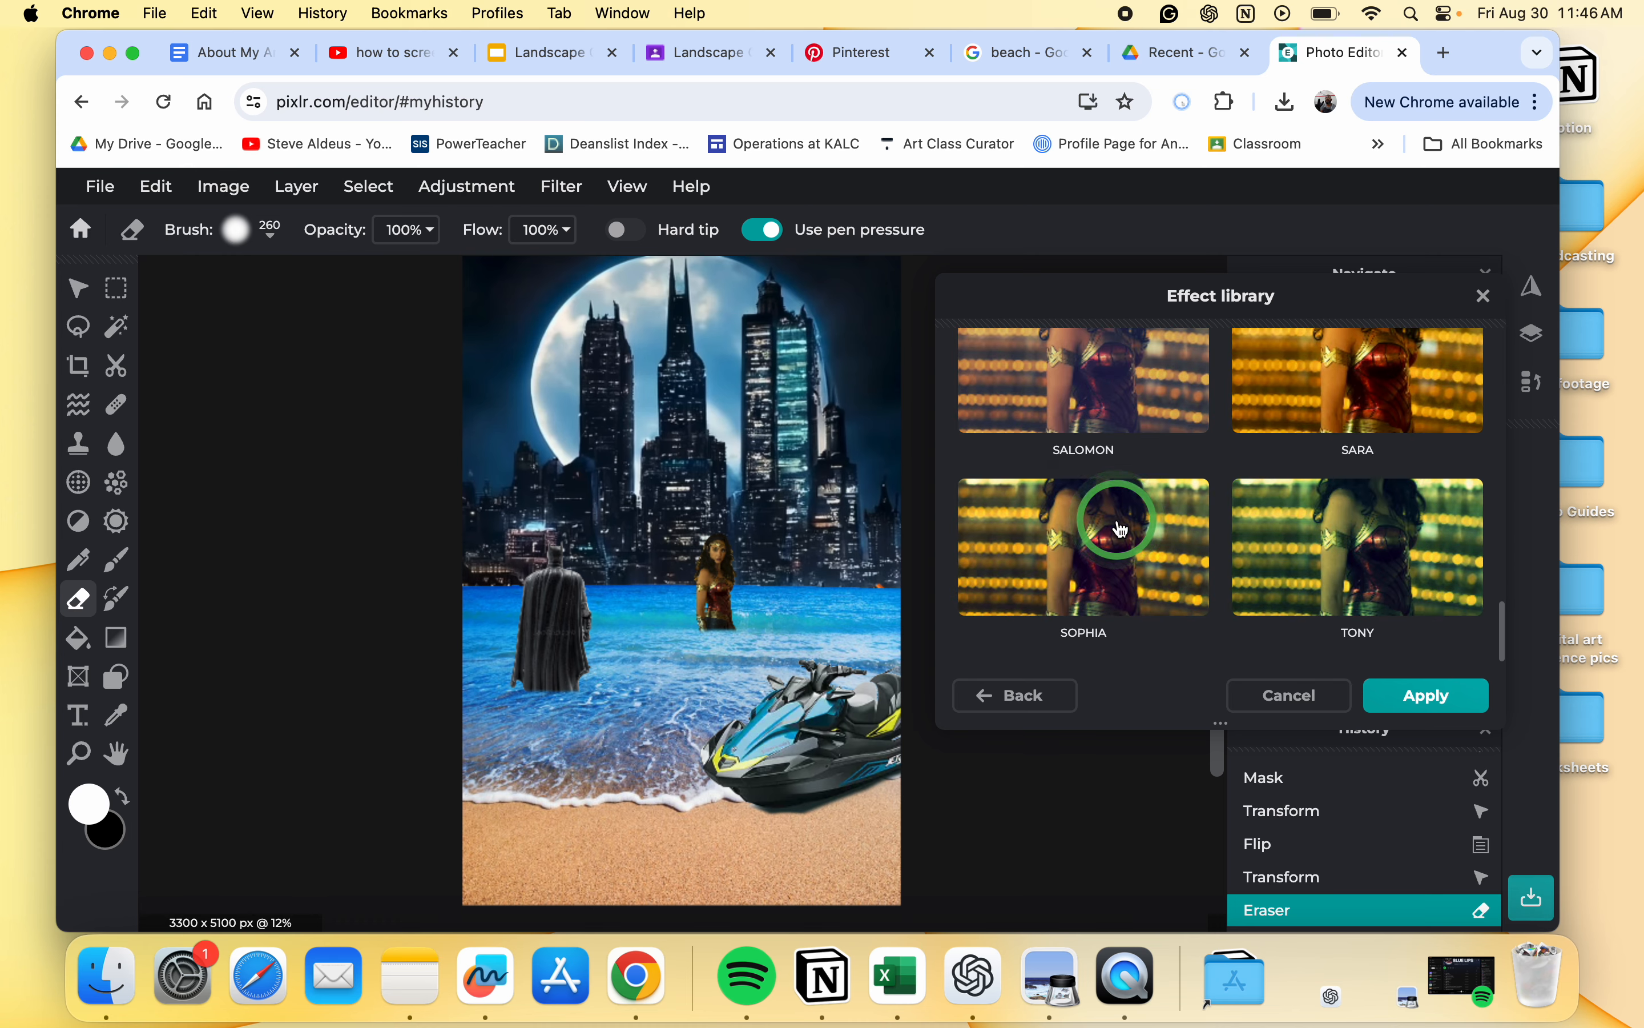
click(1022, 694)
scroll(1348, 529, up, 3)
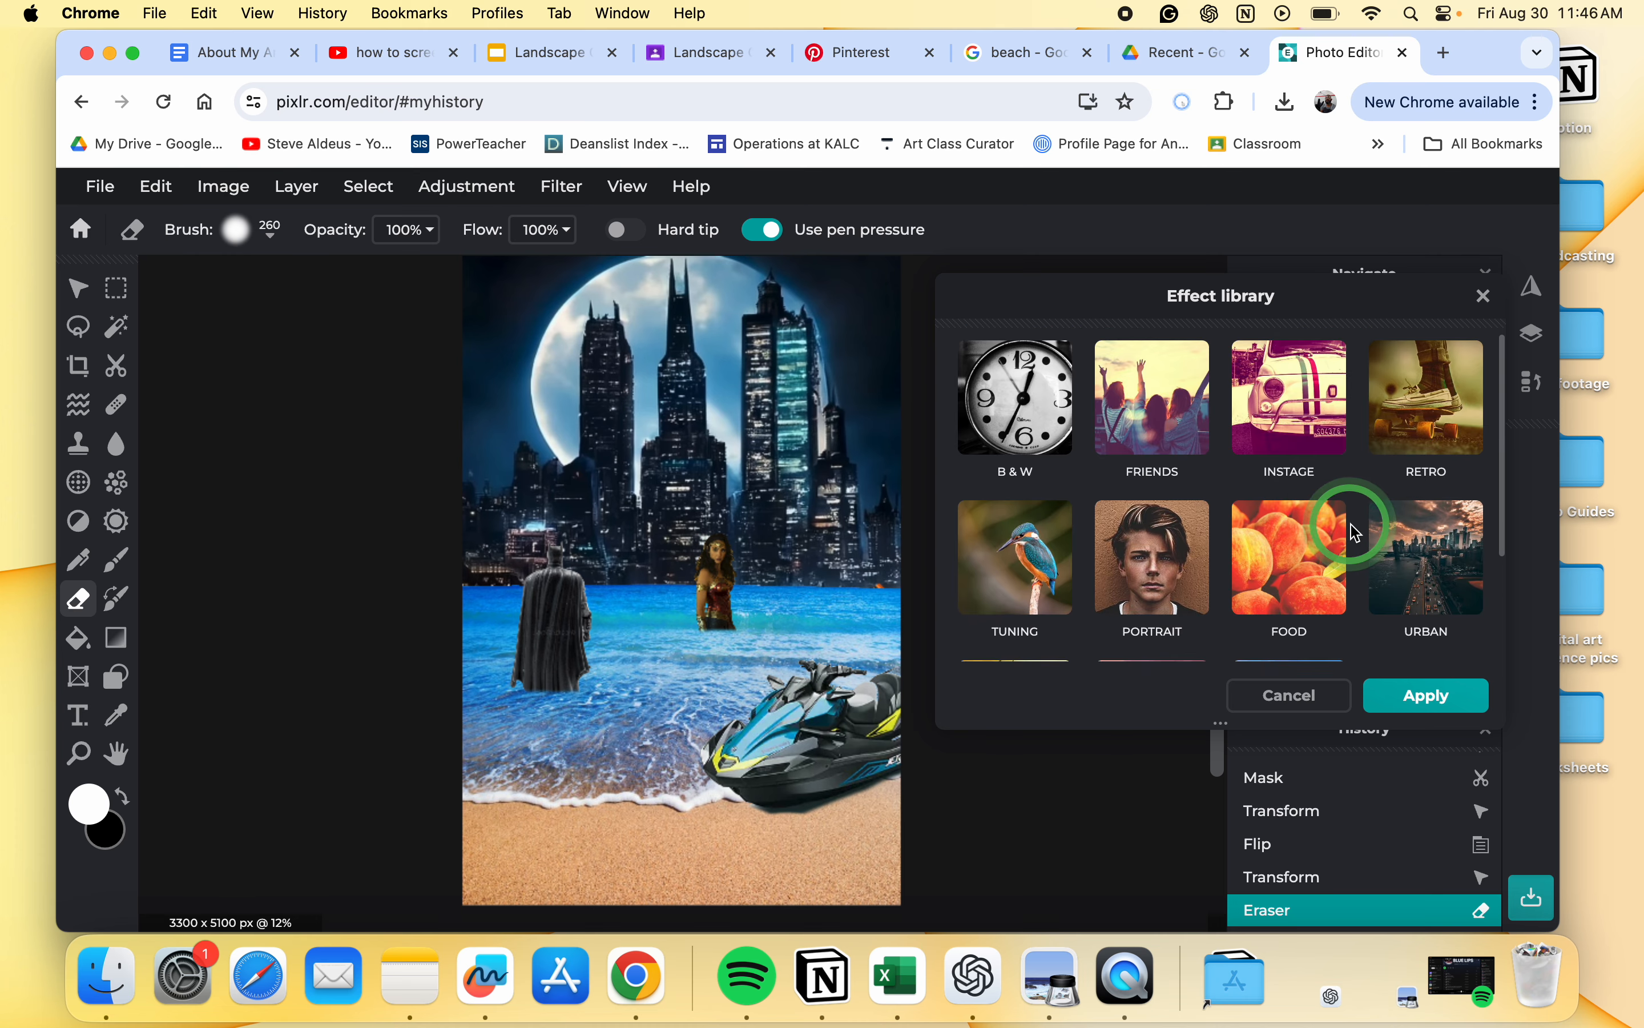
Step: Try the CARL effect and a purple-toned effect from the Instage category on Wonder Woman
click(1287, 415)
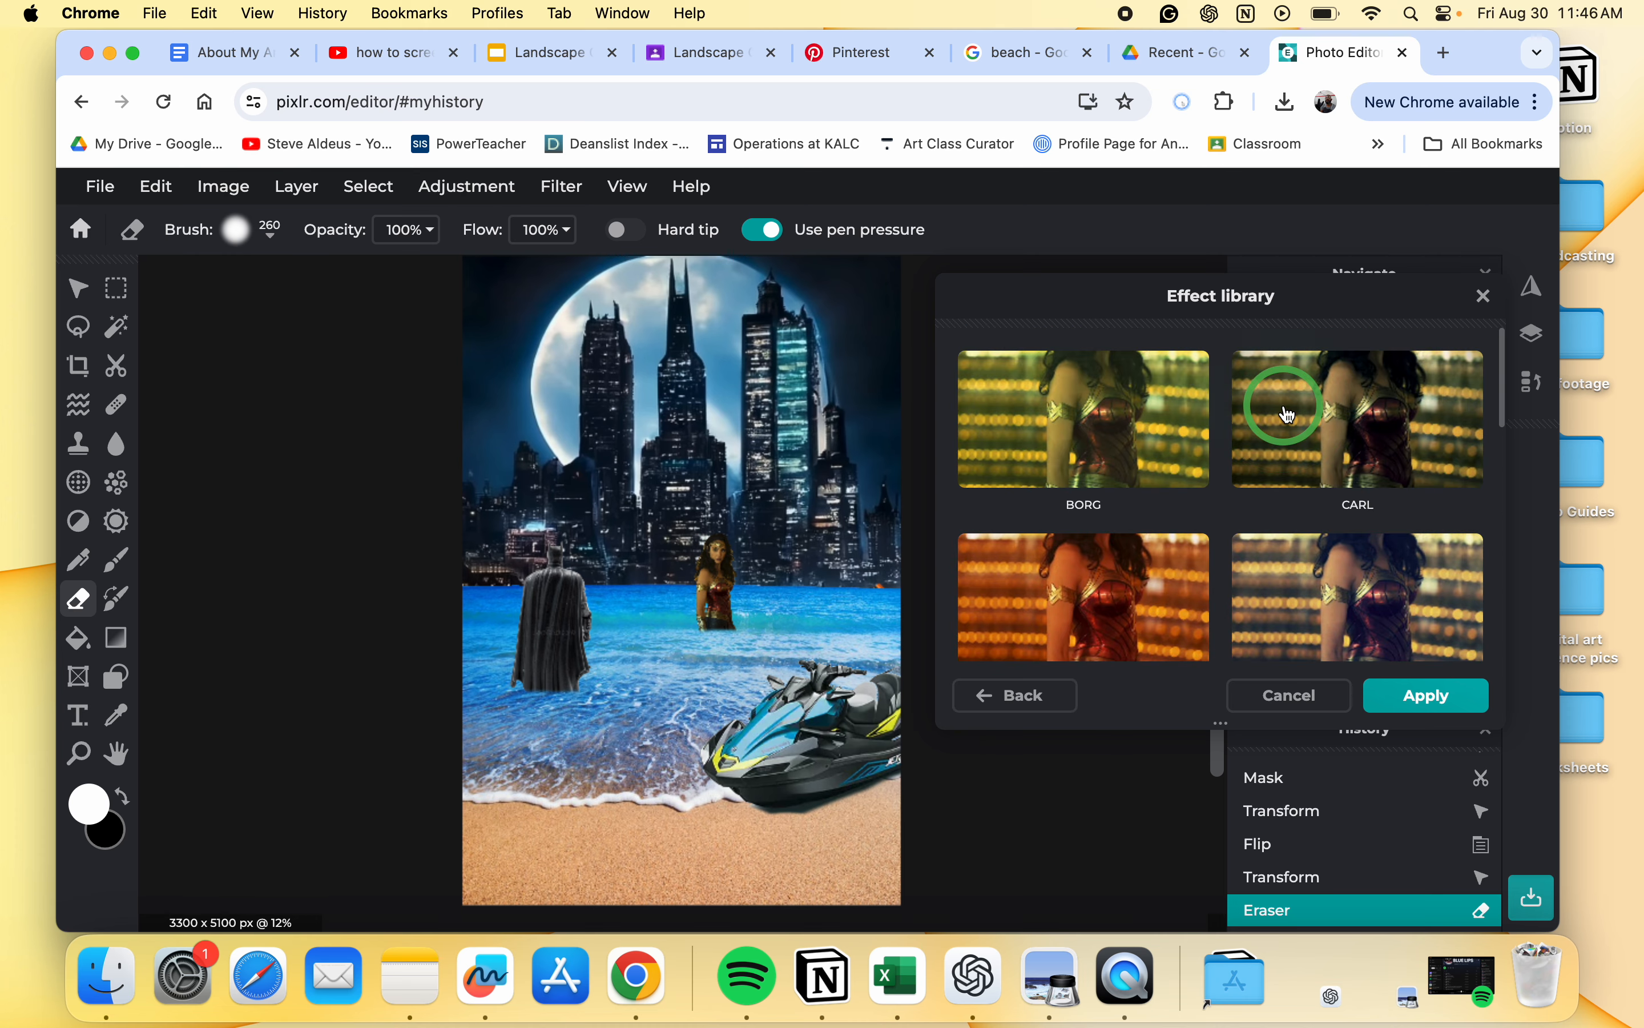
click(1303, 405)
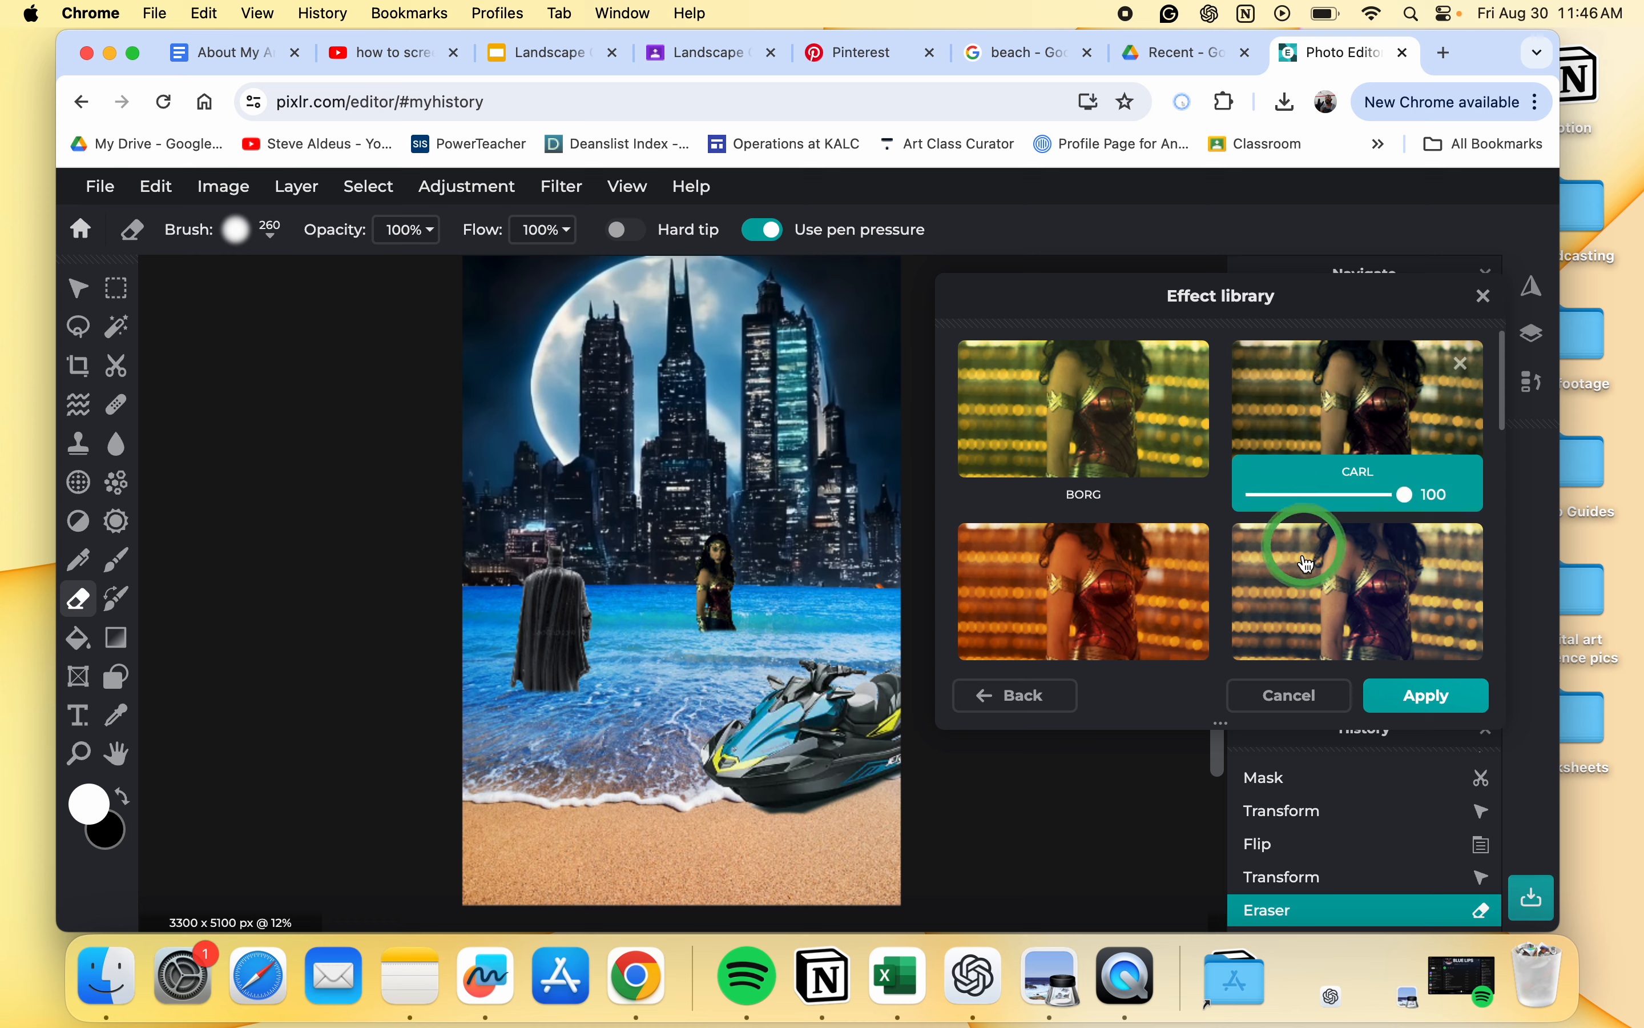
scroll(1305, 564, down, 5)
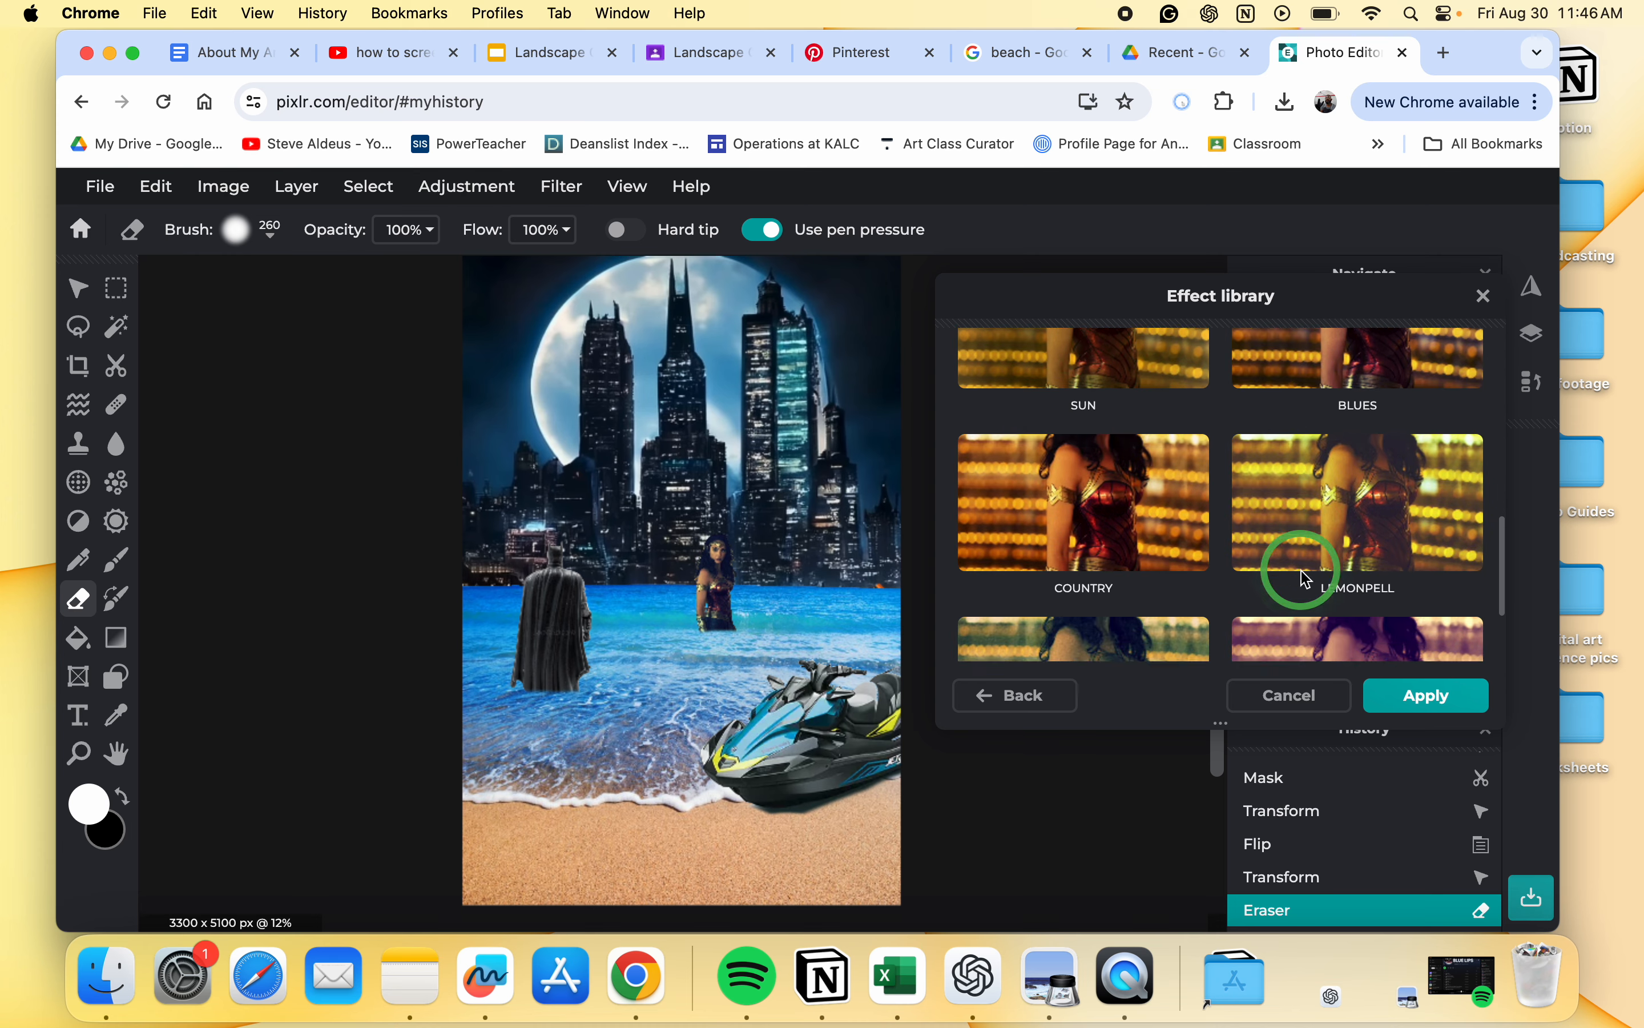
scroll(1305, 579, down, 2)
click(1305, 579)
click(1015, 692)
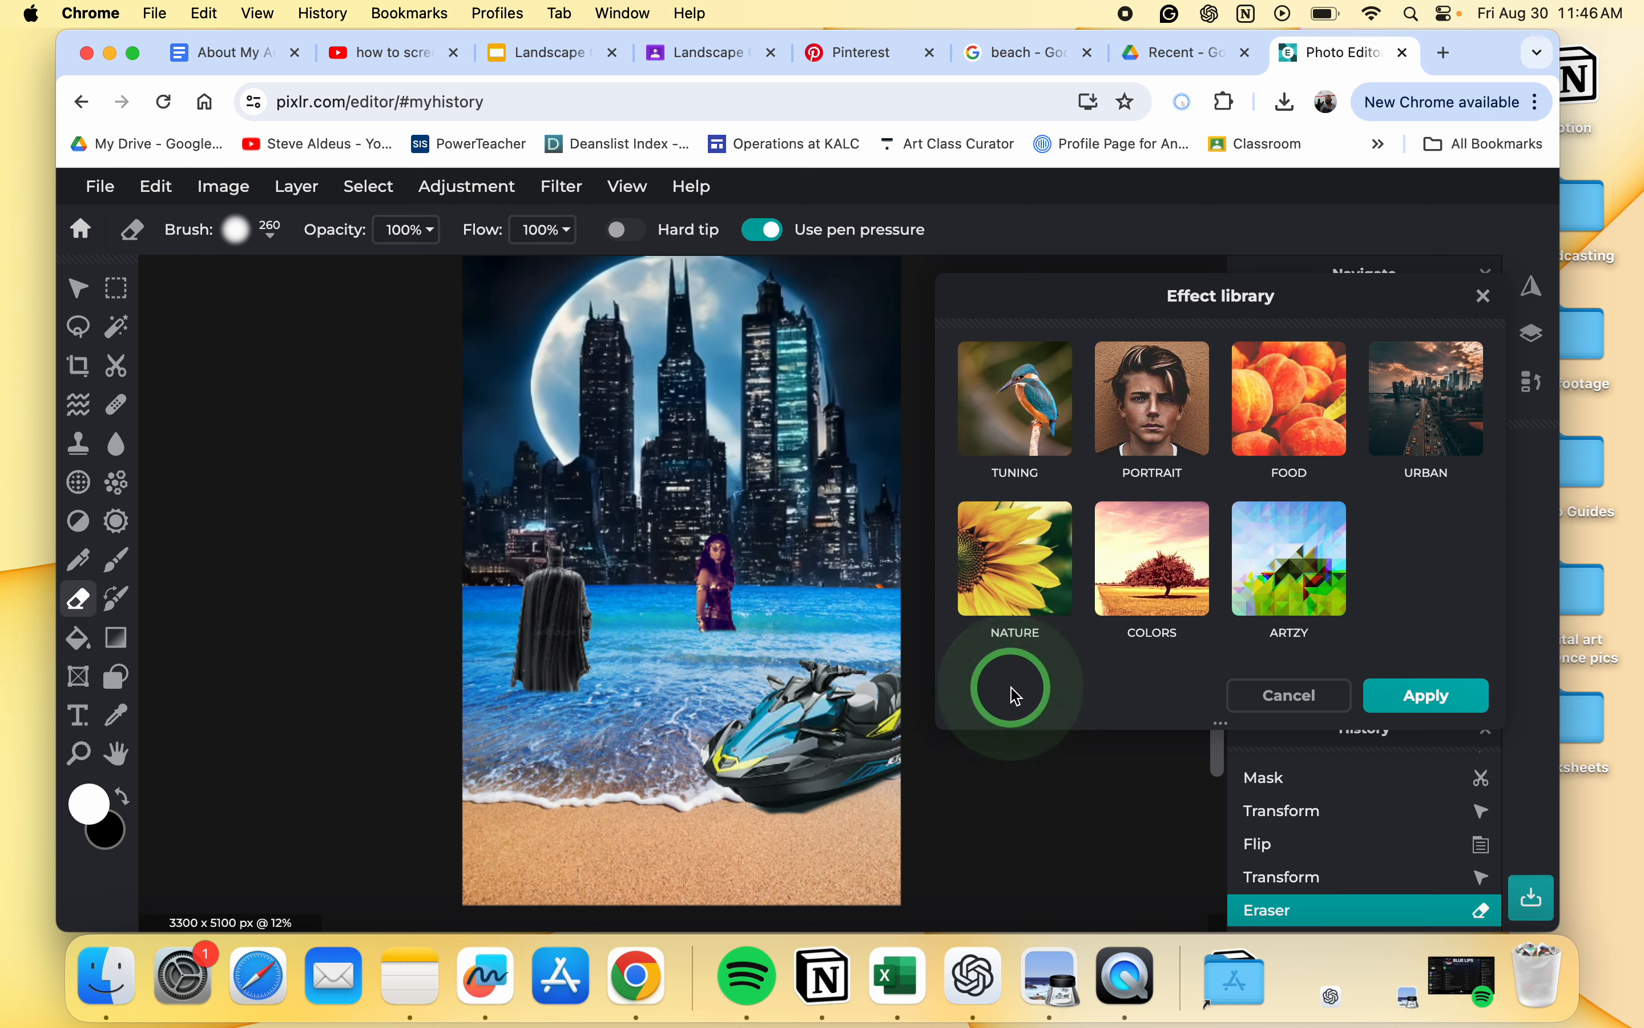
Step: Try the Urban category's effects on Wonder Woman, choosing SHAM at 100
click(1380, 415)
scroll(1182, 517, down, 2)
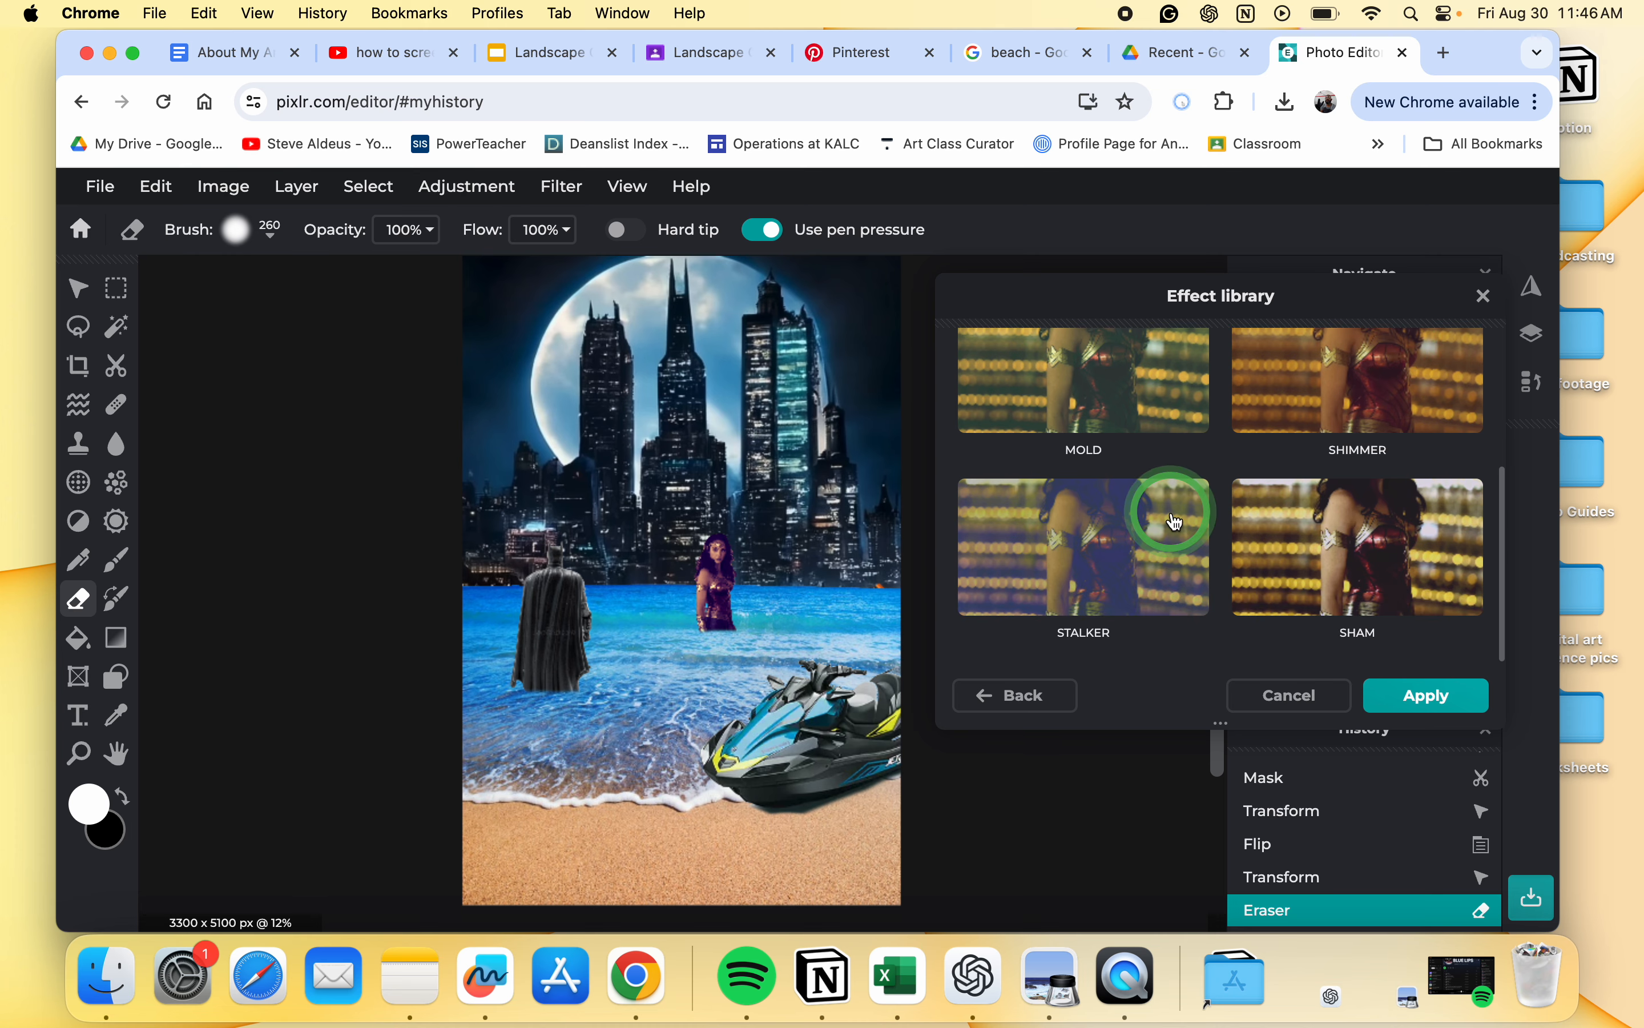
click(1111, 540)
click(1294, 543)
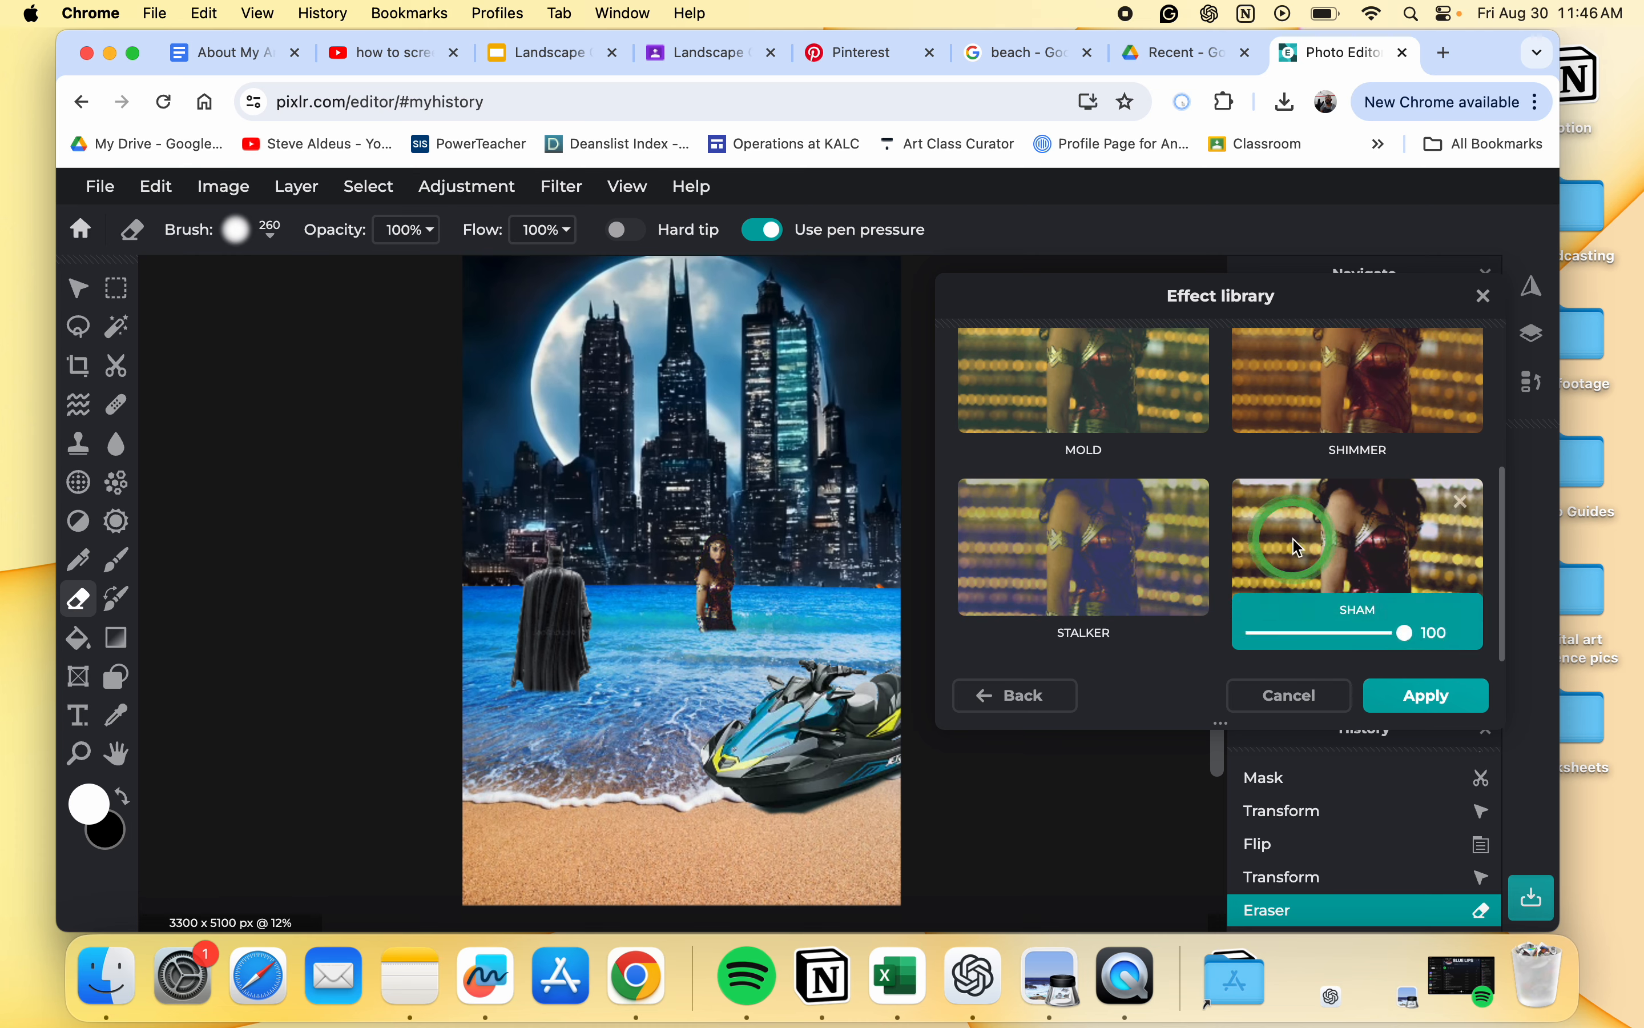
scroll(1284, 543, up, 3)
scroll(1285, 544, down, 3)
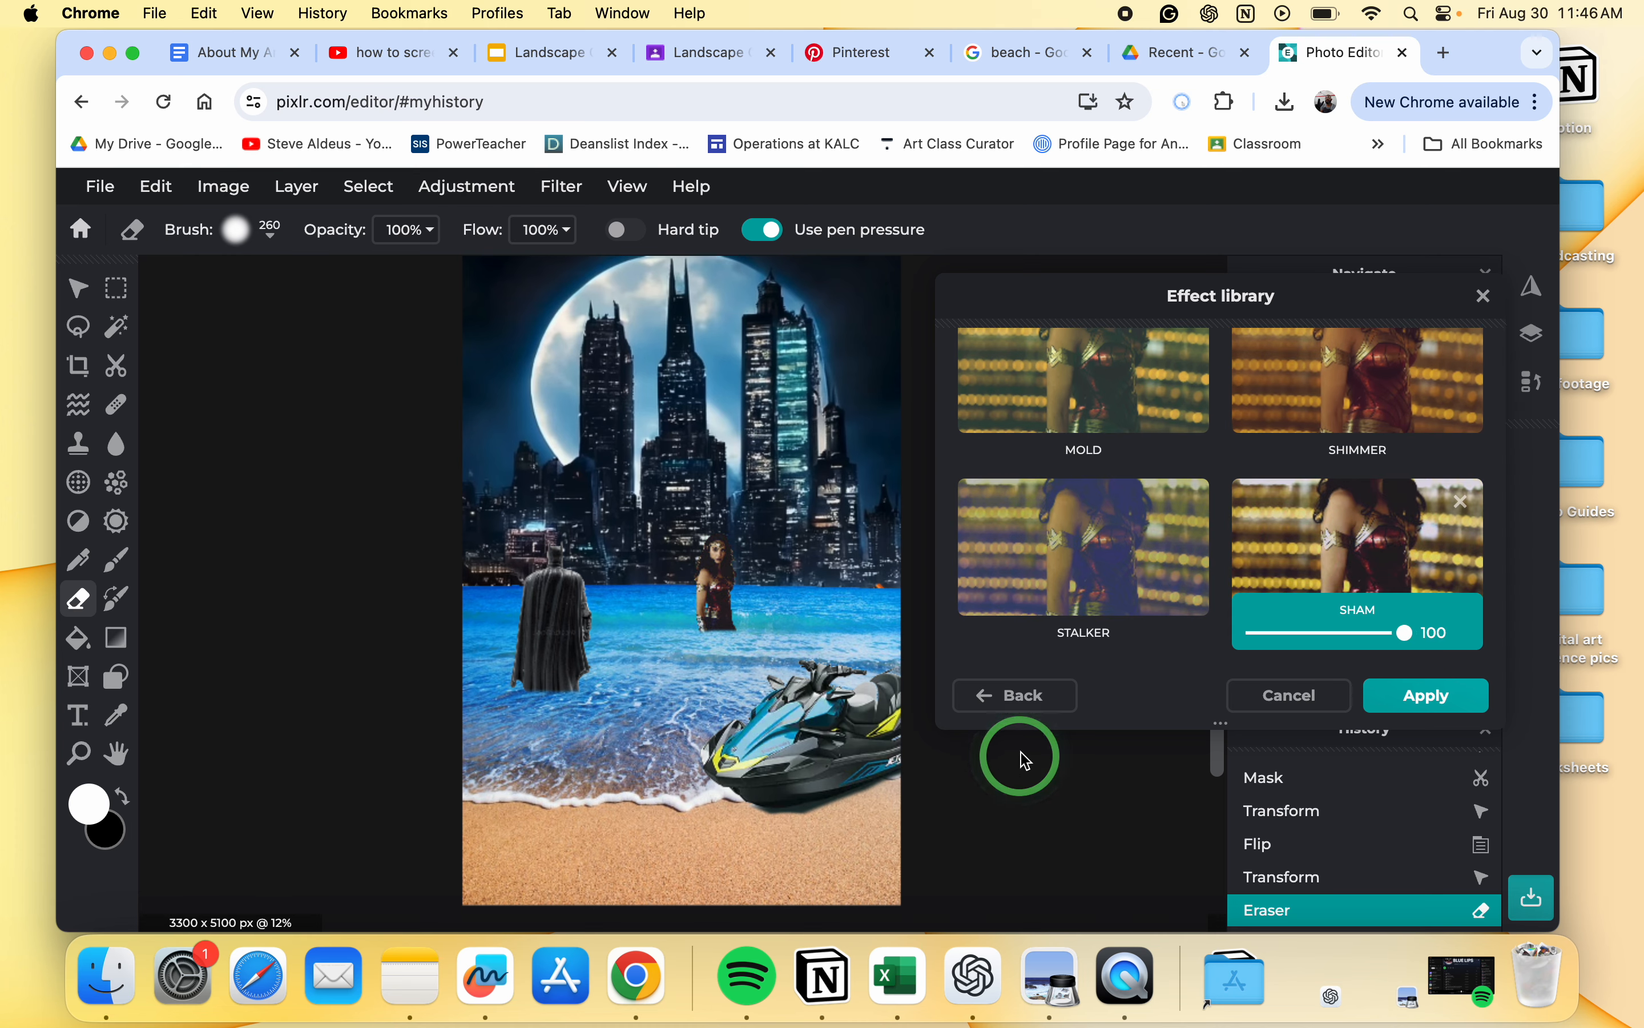
Step: Check the Tuning effects for Wonder Woman and try the SUNNY effect from another category on her
click(1027, 697)
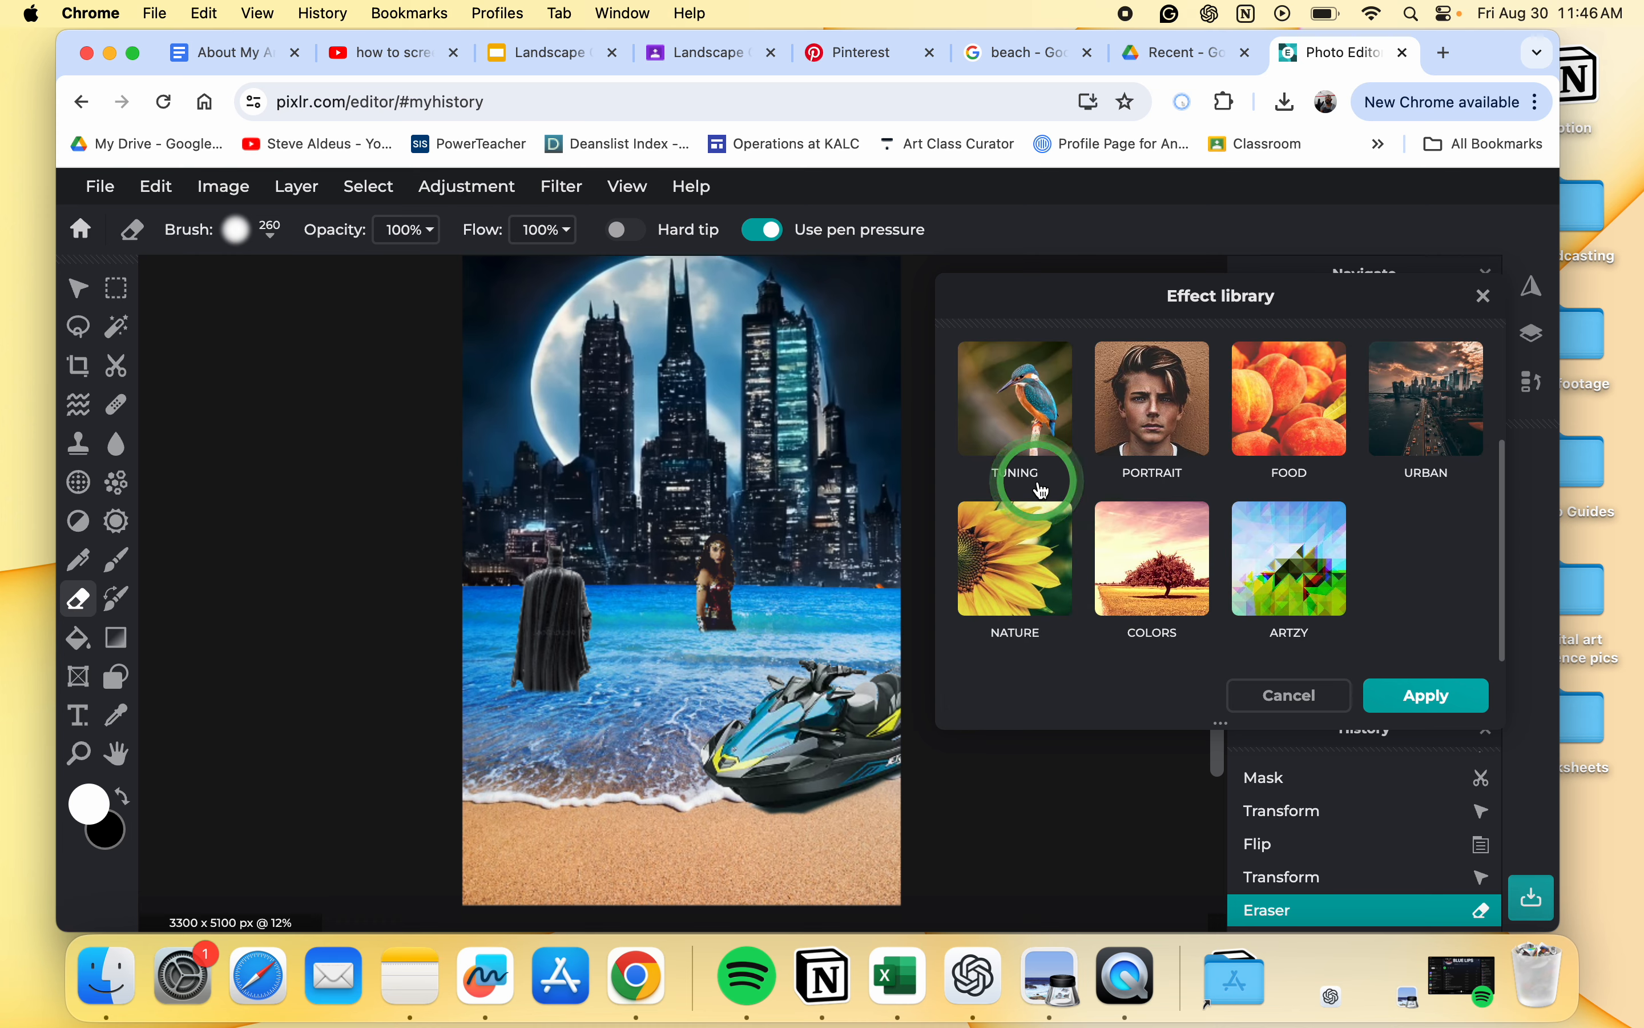
click(1030, 400)
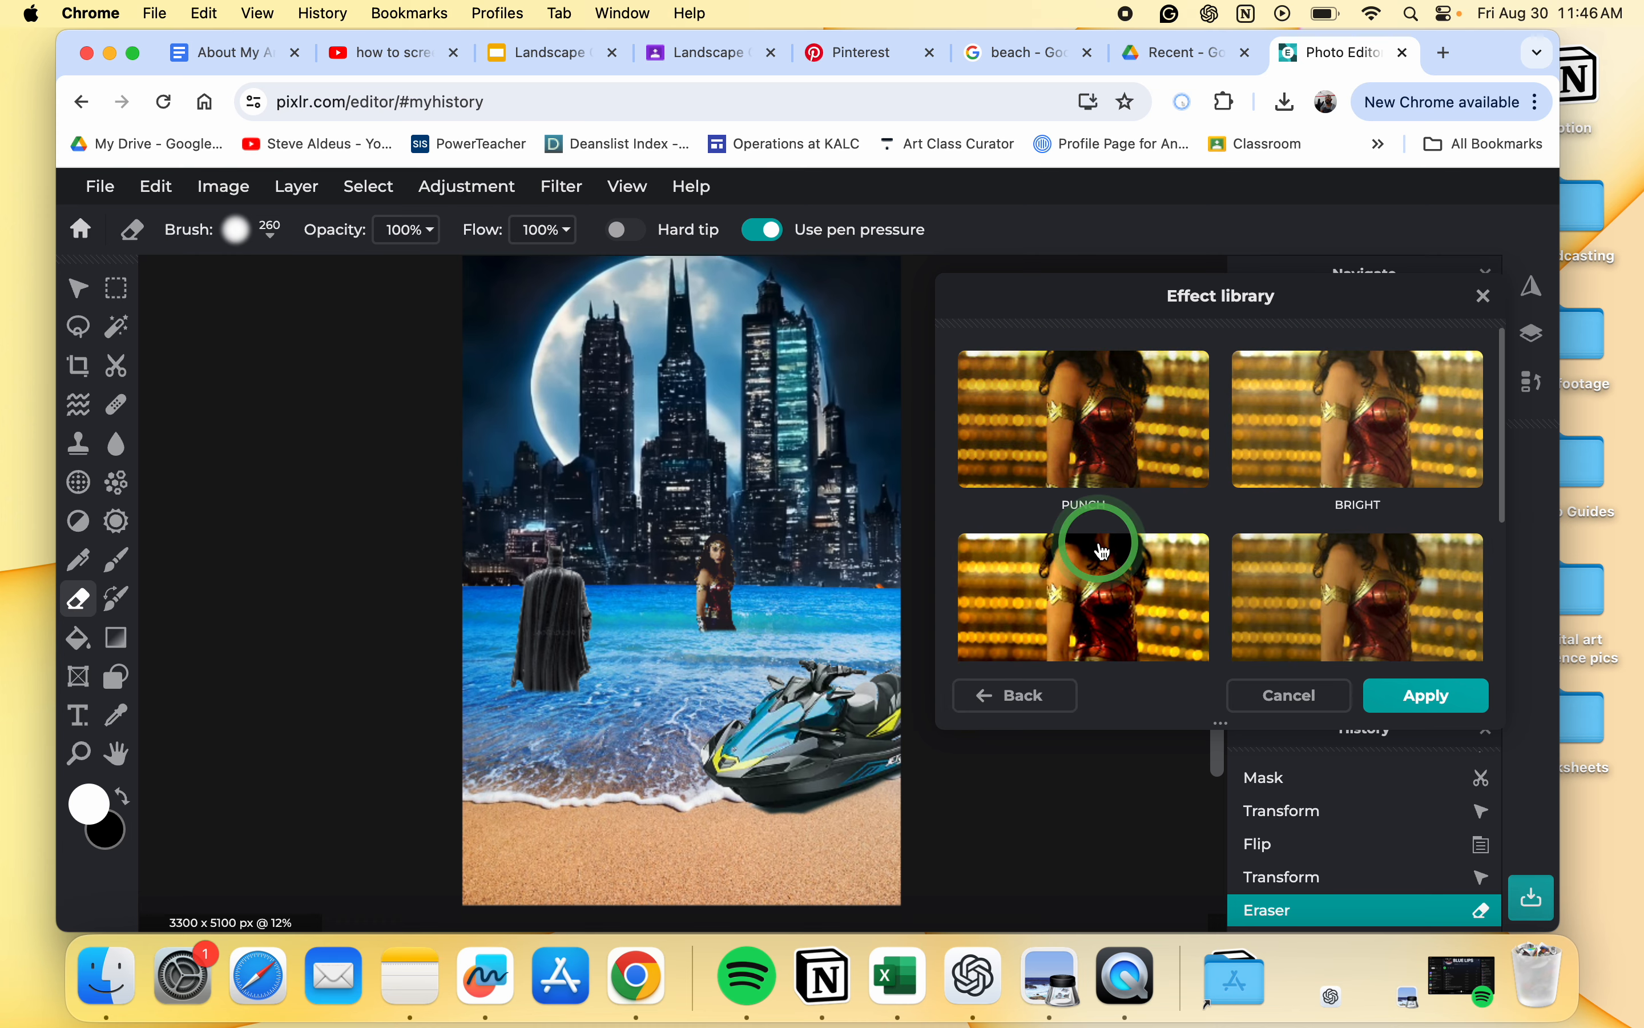
click(1016, 693)
click(1180, 591)
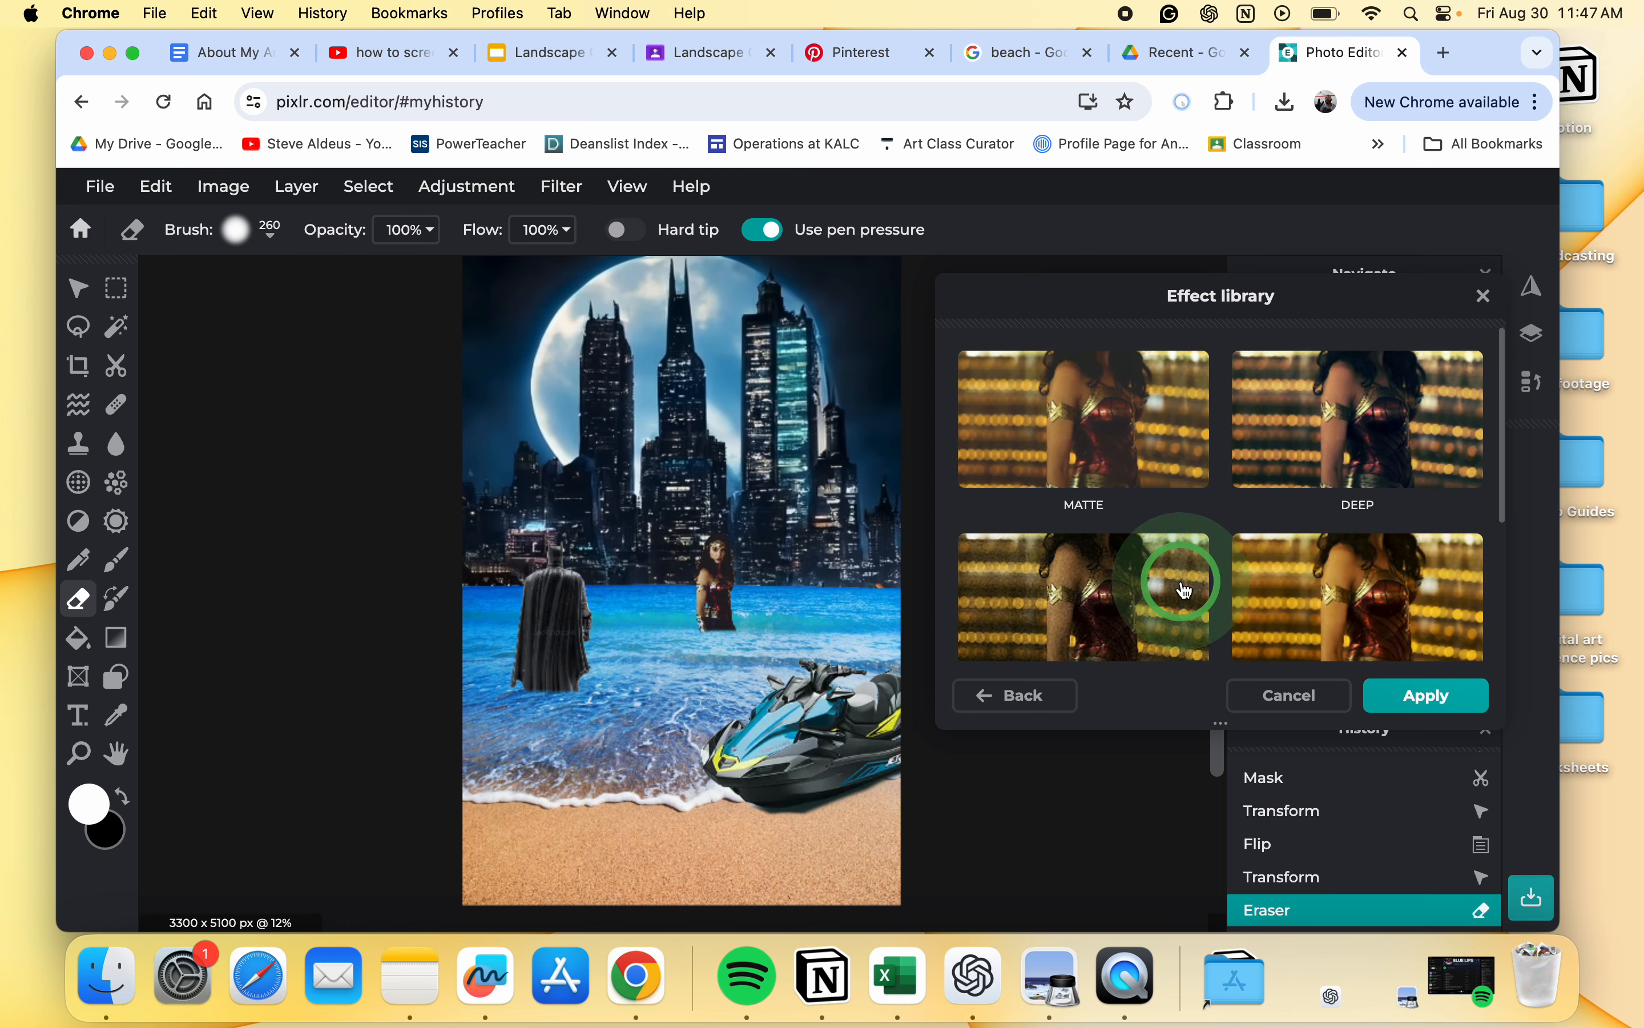
click(1129, 600)
click(1332, 593)
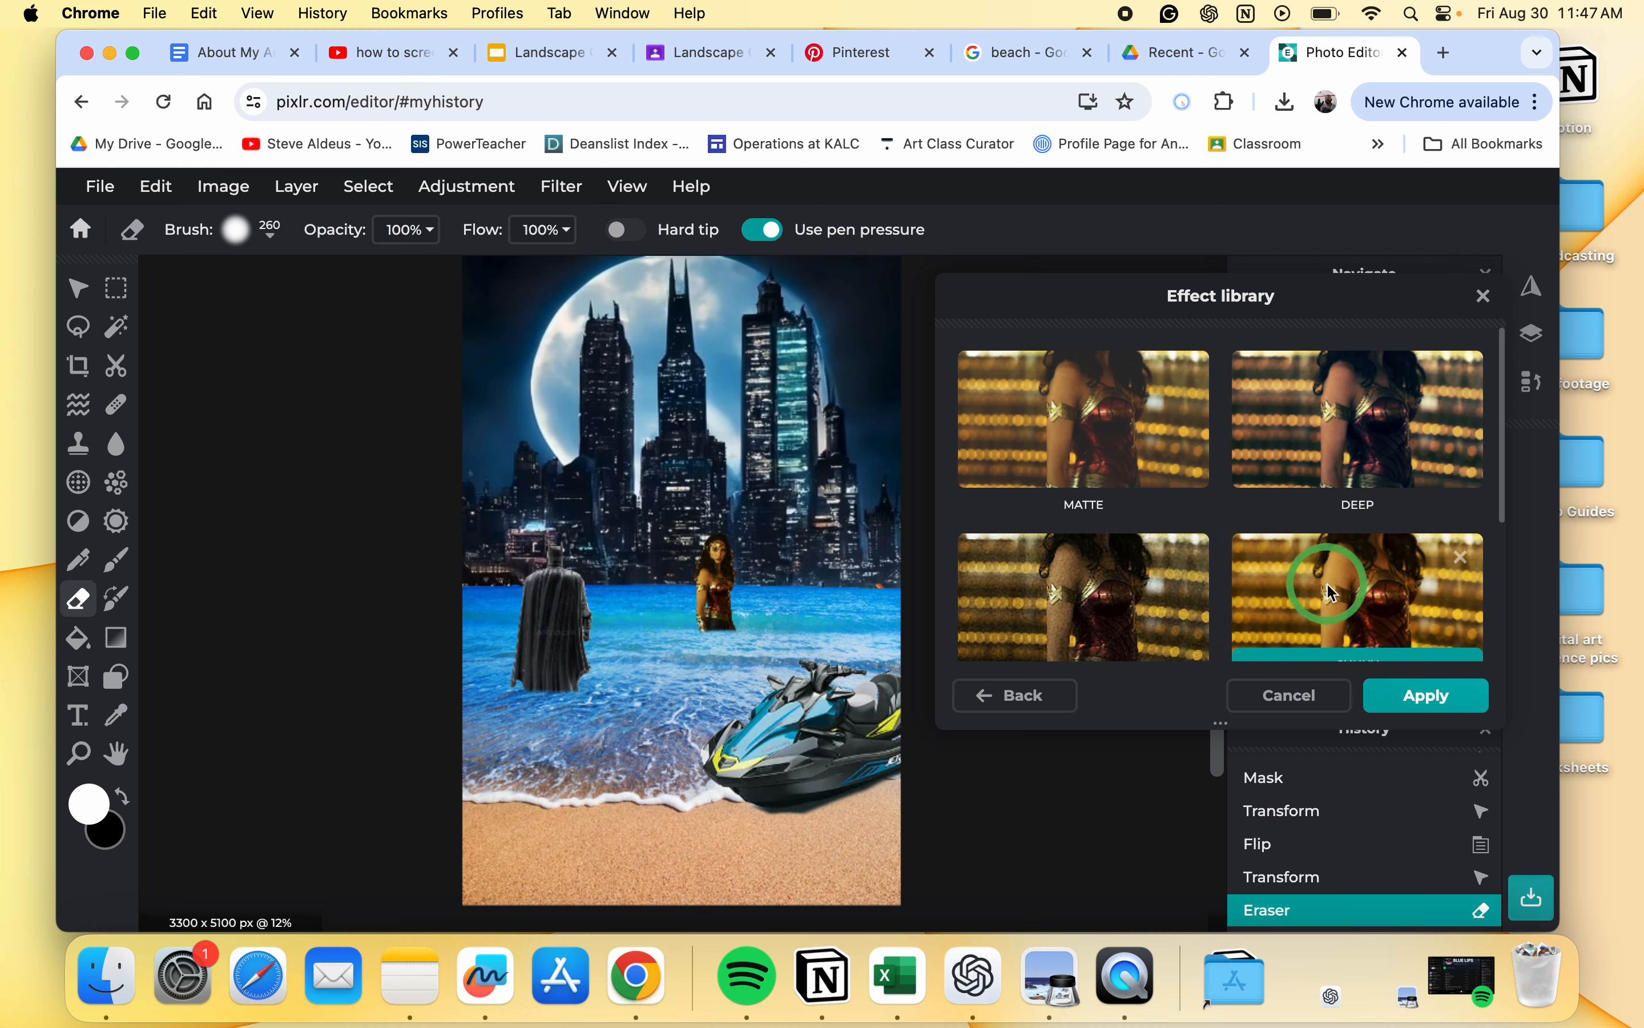
scroll(1374, 457, up, 4)
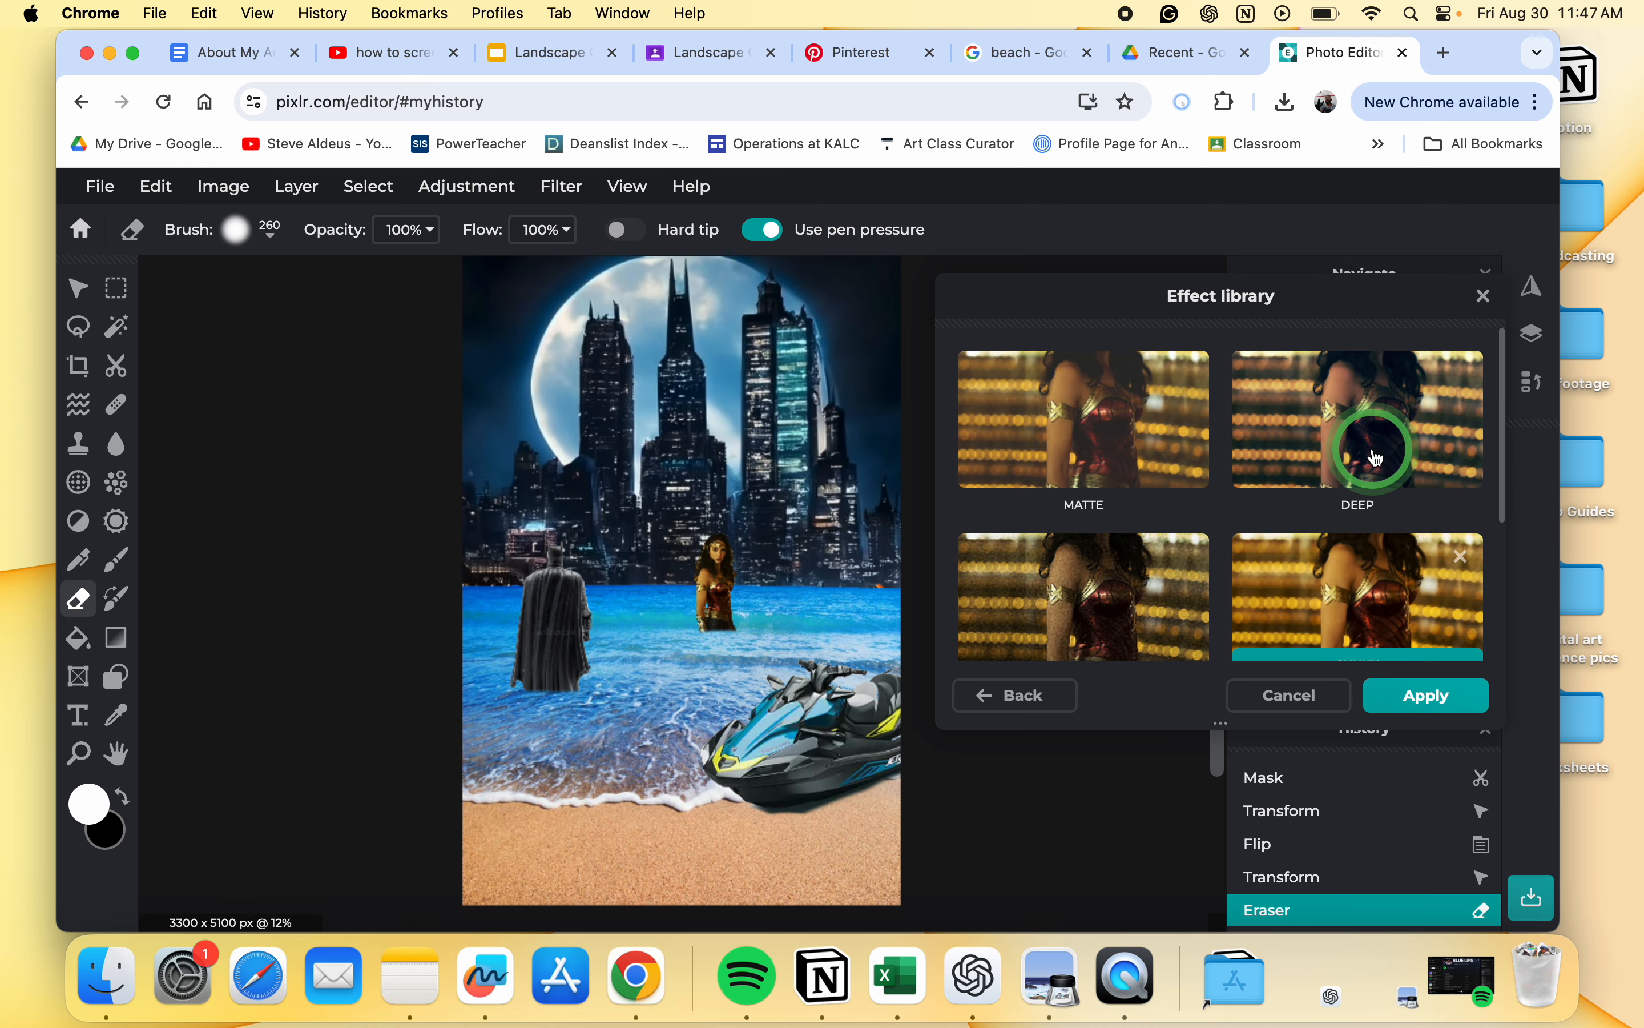
Step: Apply the GRITTY effect to the Wonder Woman layer
scroll(1374, 457, down, 4)
click(1063, 586)
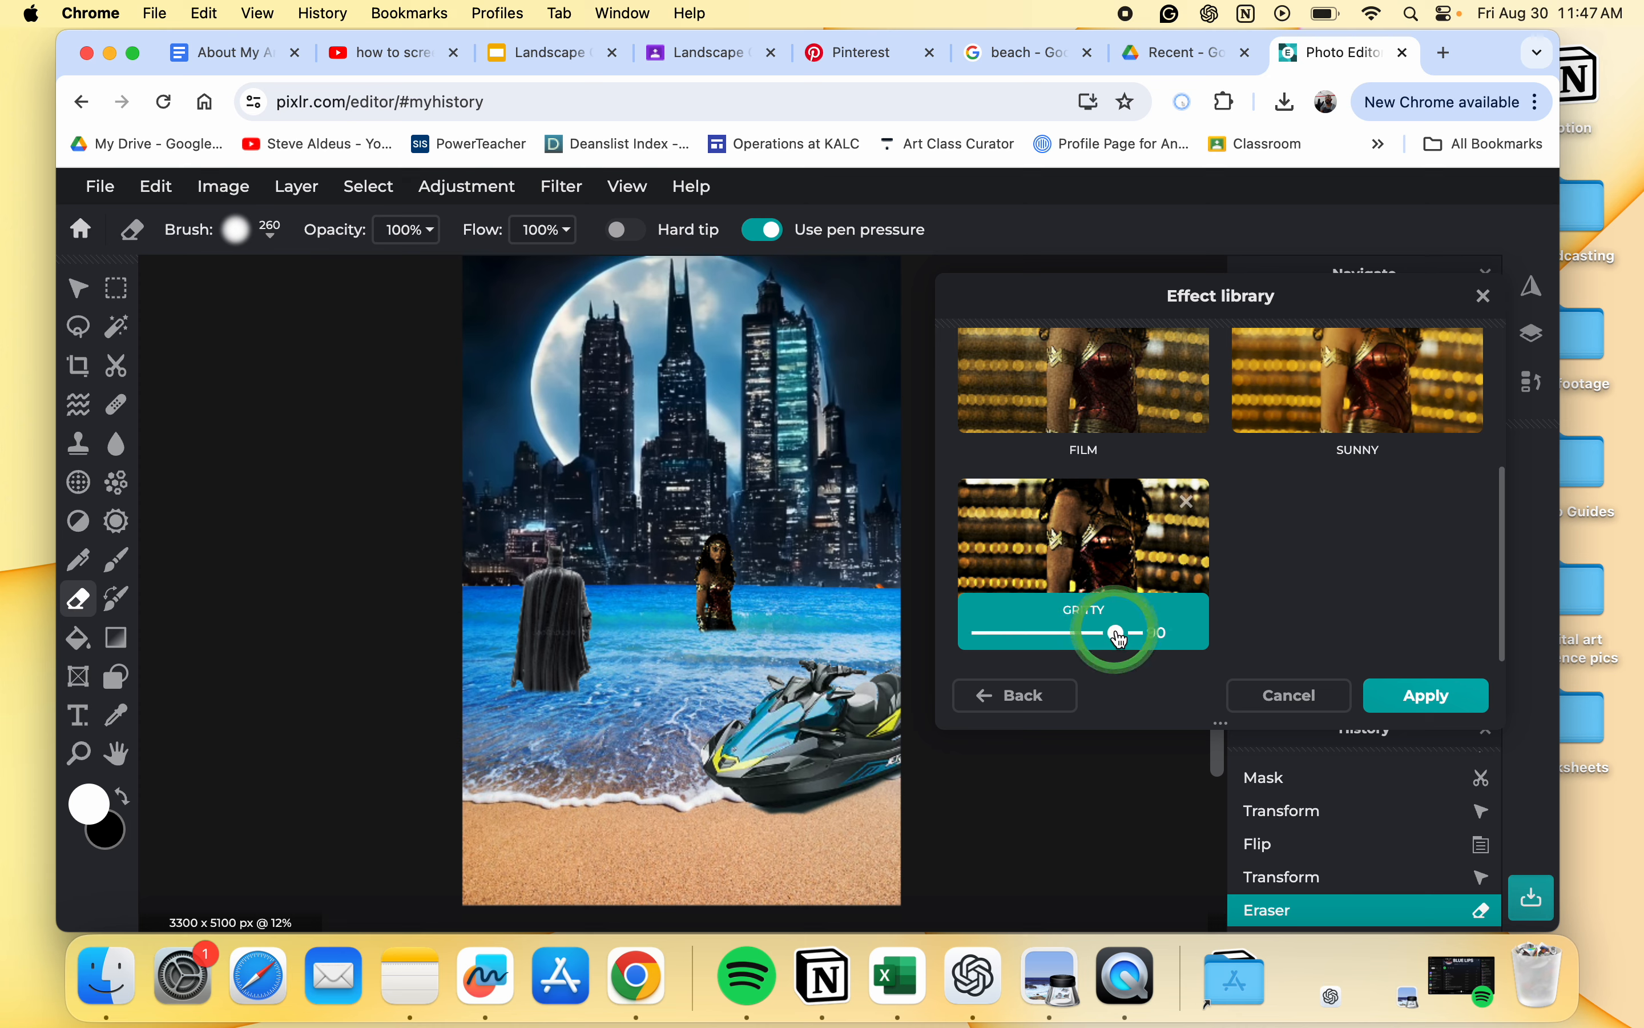
click(1424, 692)
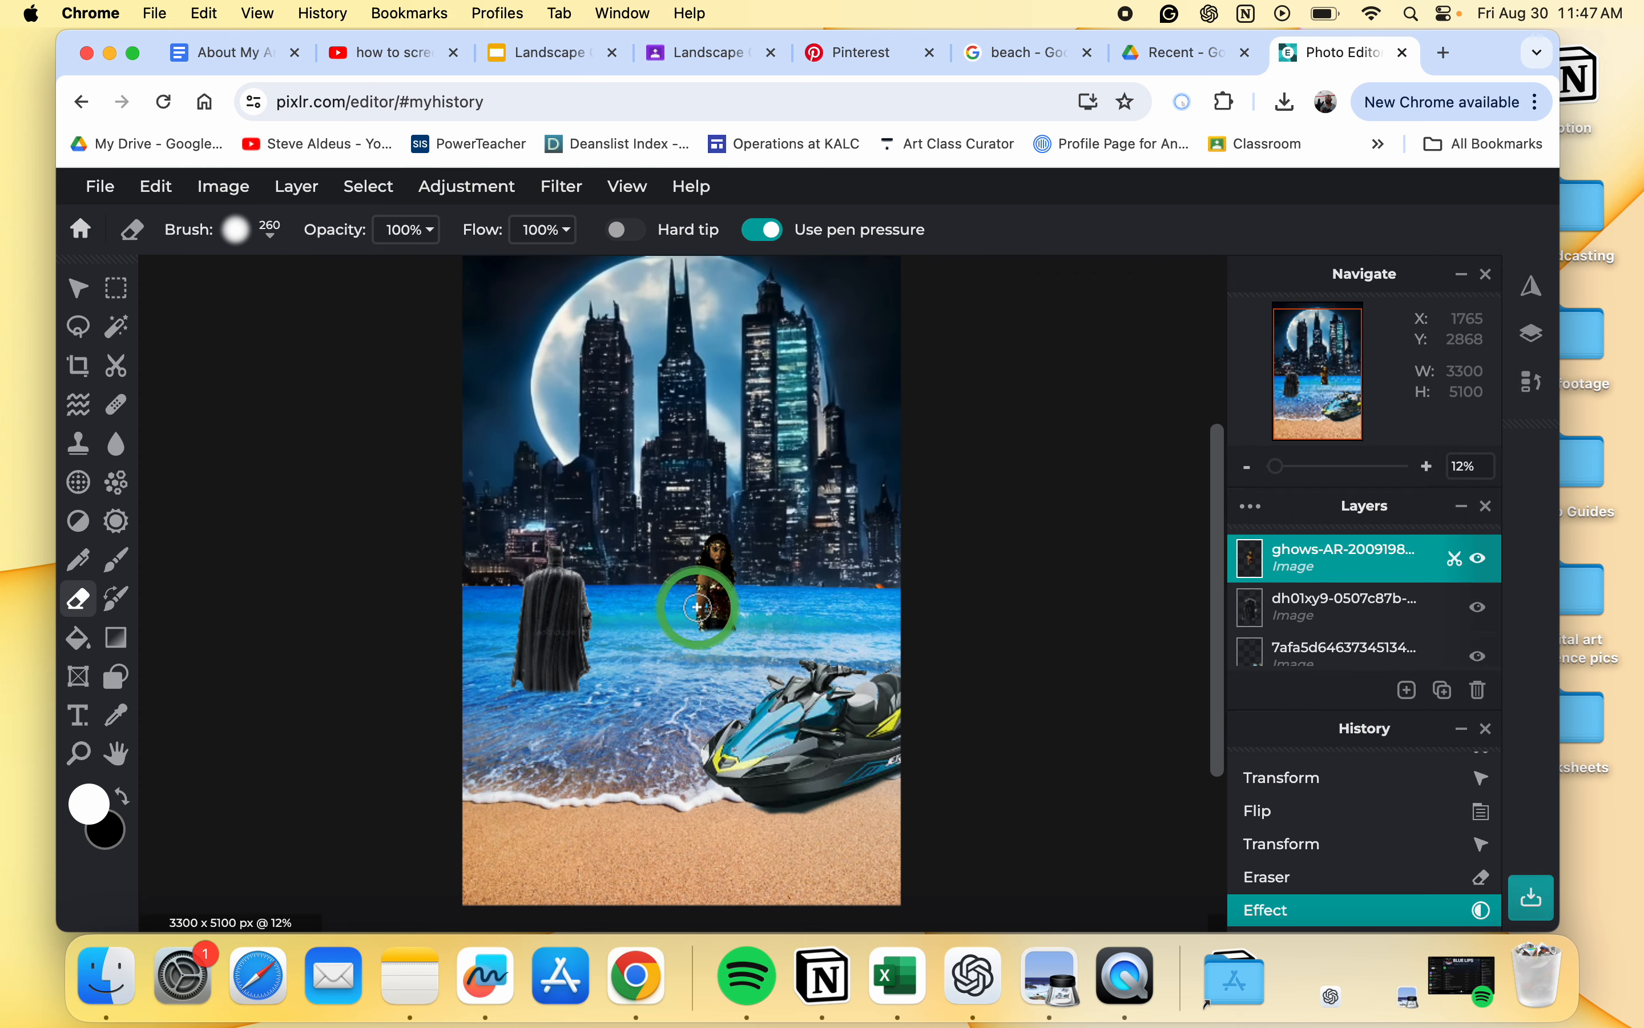
Step: Enlarge the Batman figure proportionally to about 766 by 1458 px, keeping his feet in place, and deselect him
click(1277, 607)
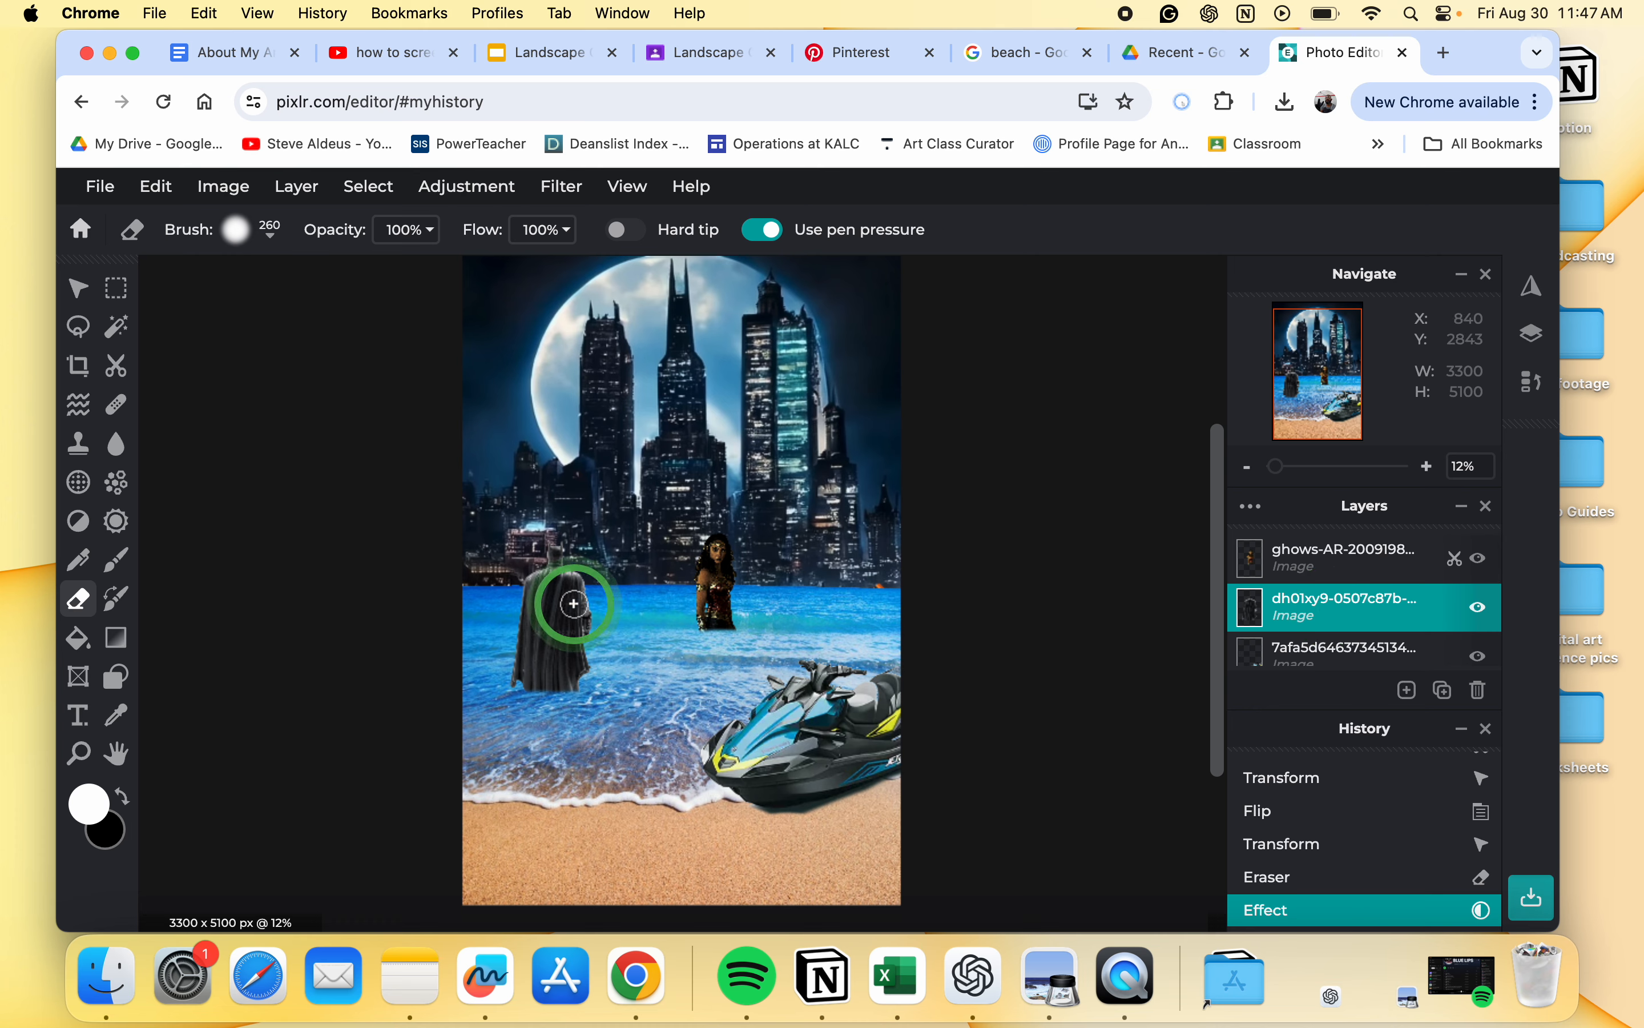
click(78, 288)
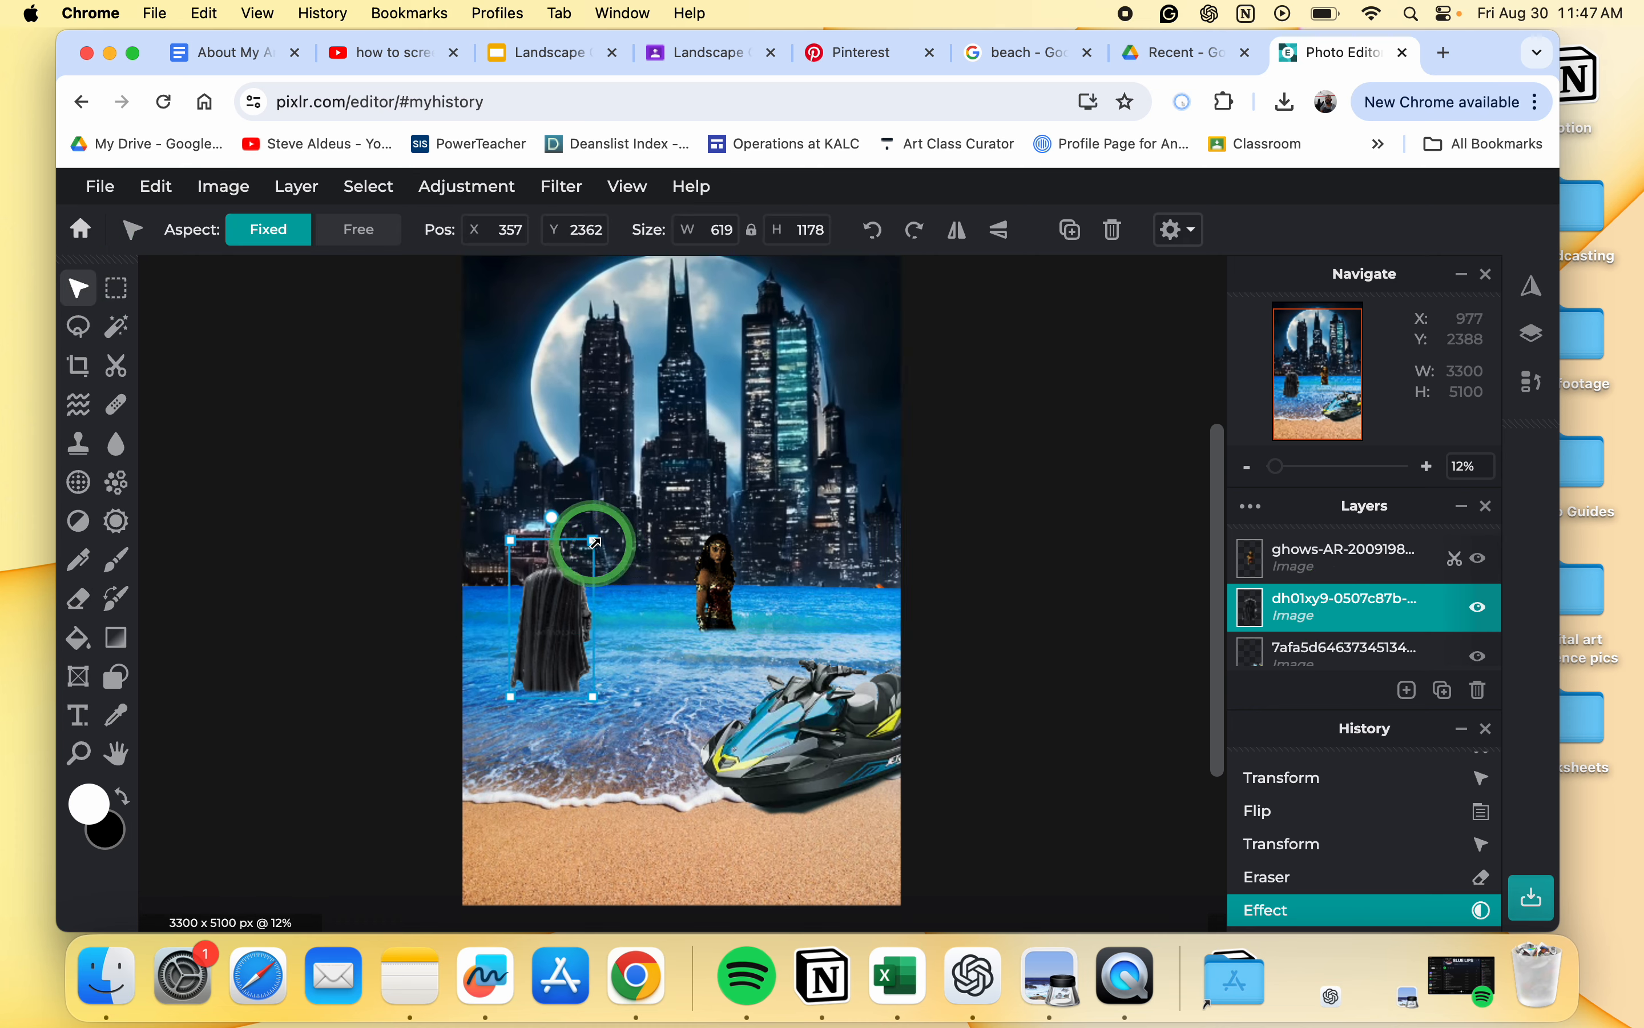
drag(594, 541, 613, 502)
click(1108, 560)
scroll(1108, 560, down, 1)
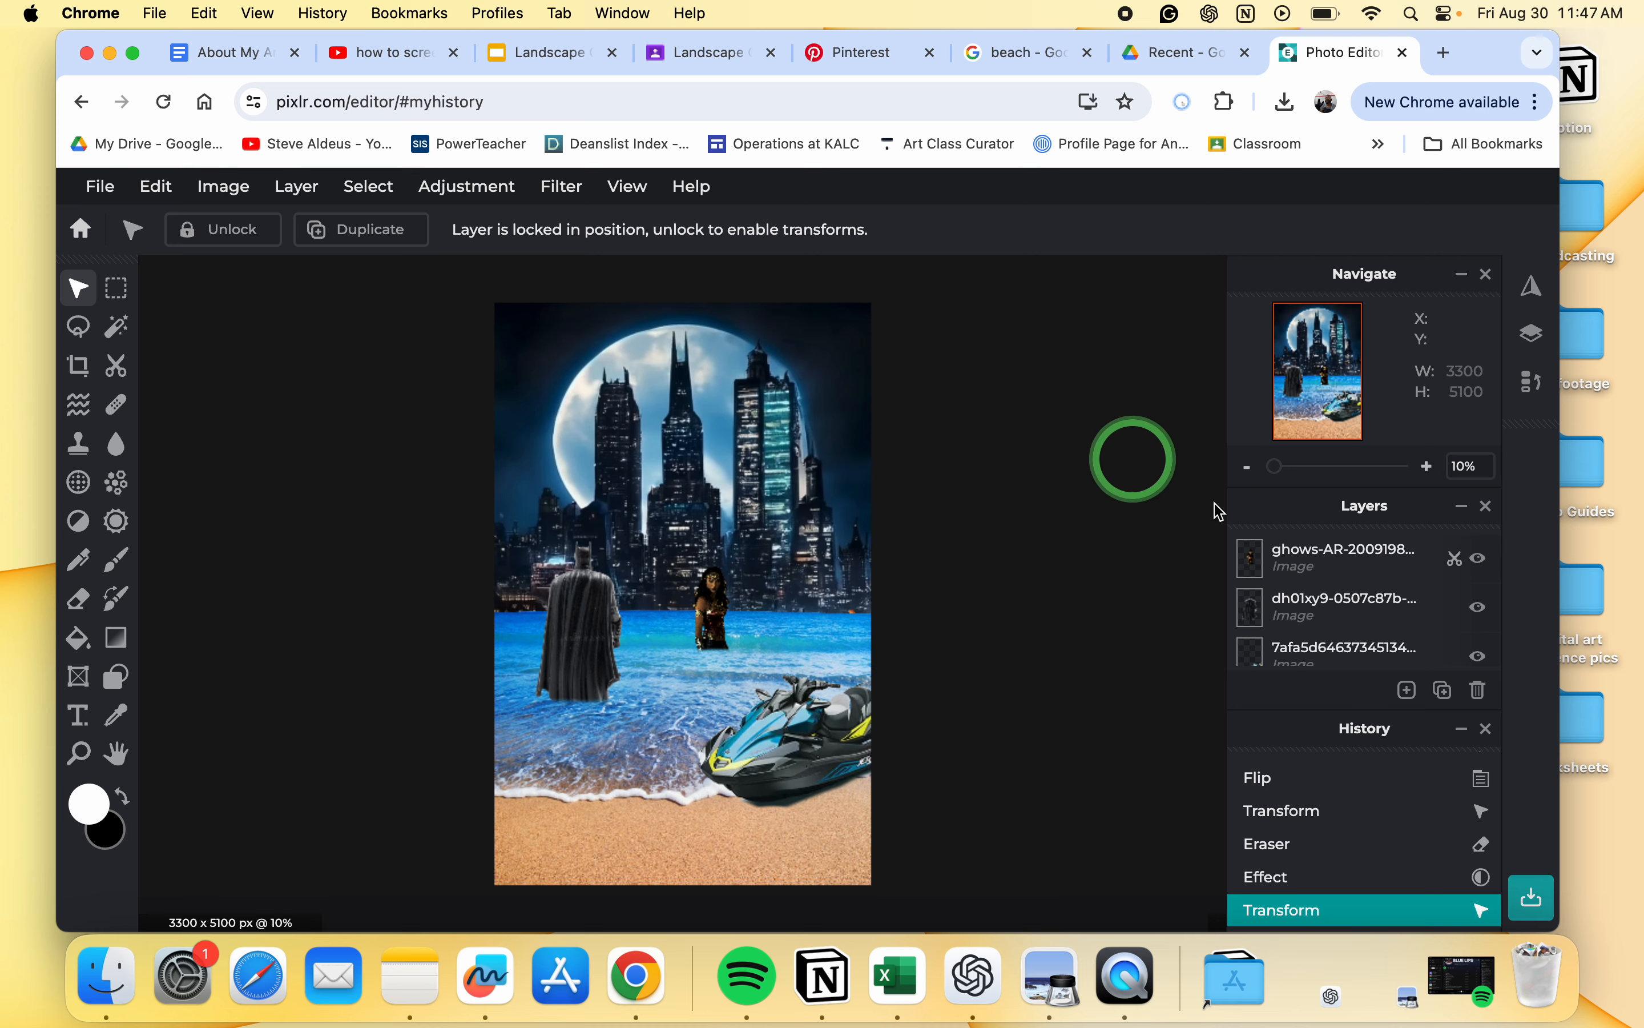
Step: Collapse the history list to show more layers and rename the jet ski's layer as "jet ski"
click(1462, 728)
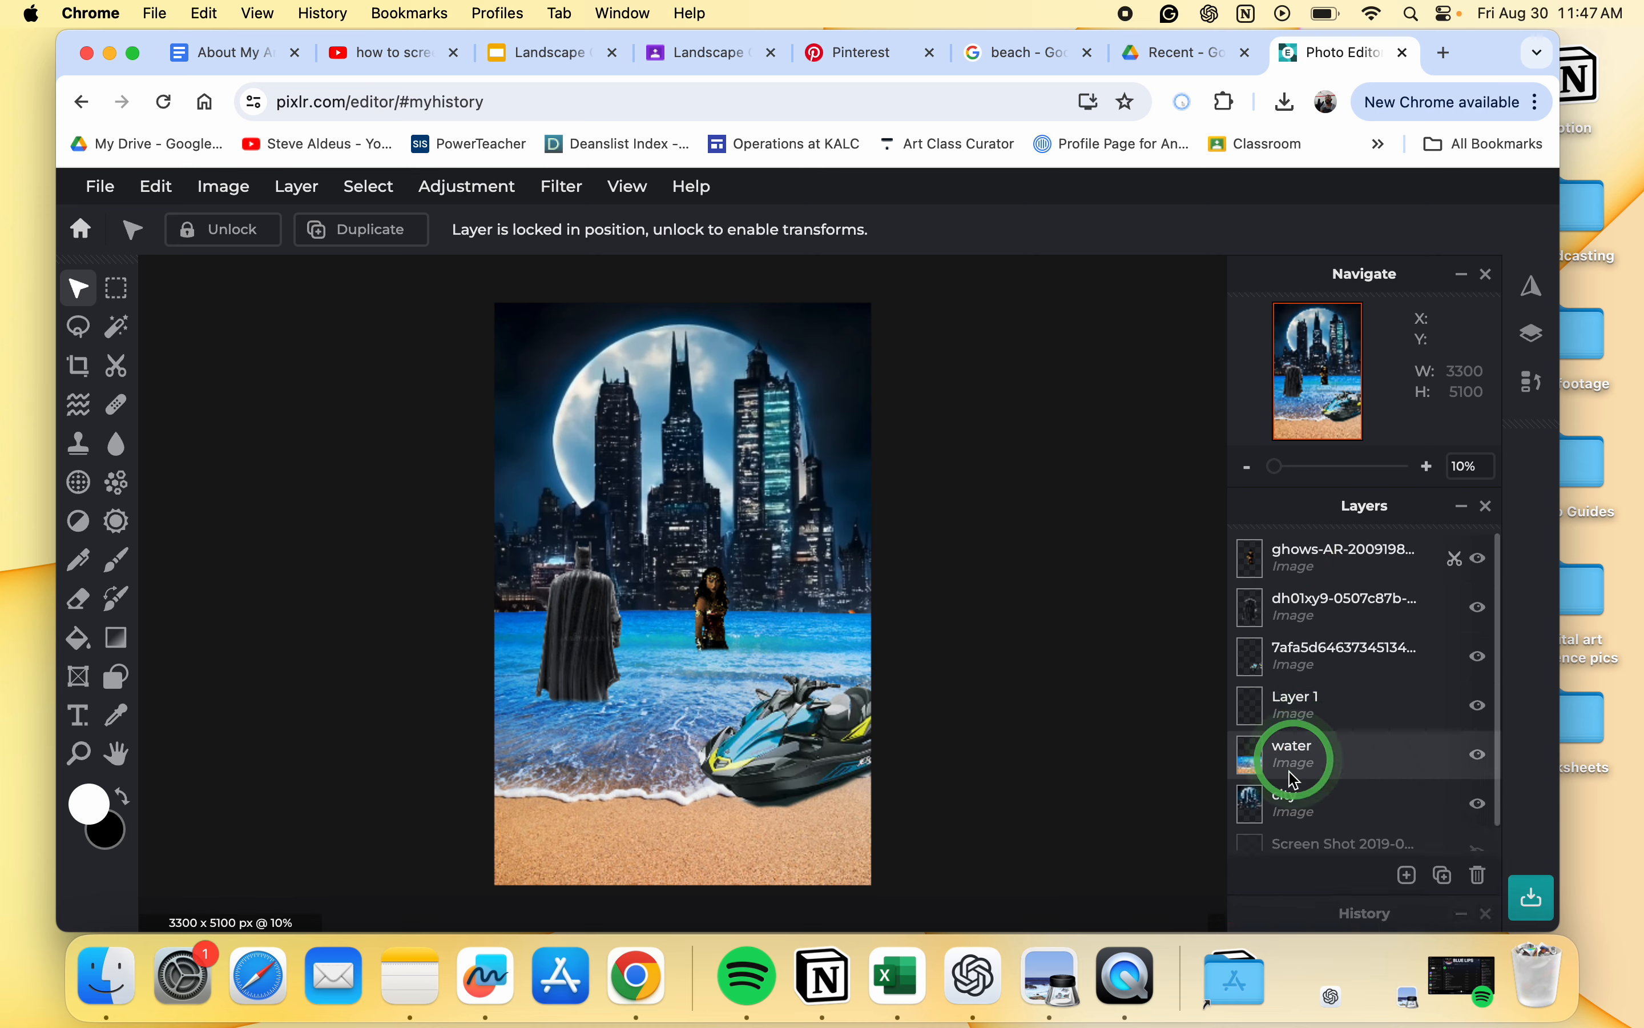
click(1349, 668)
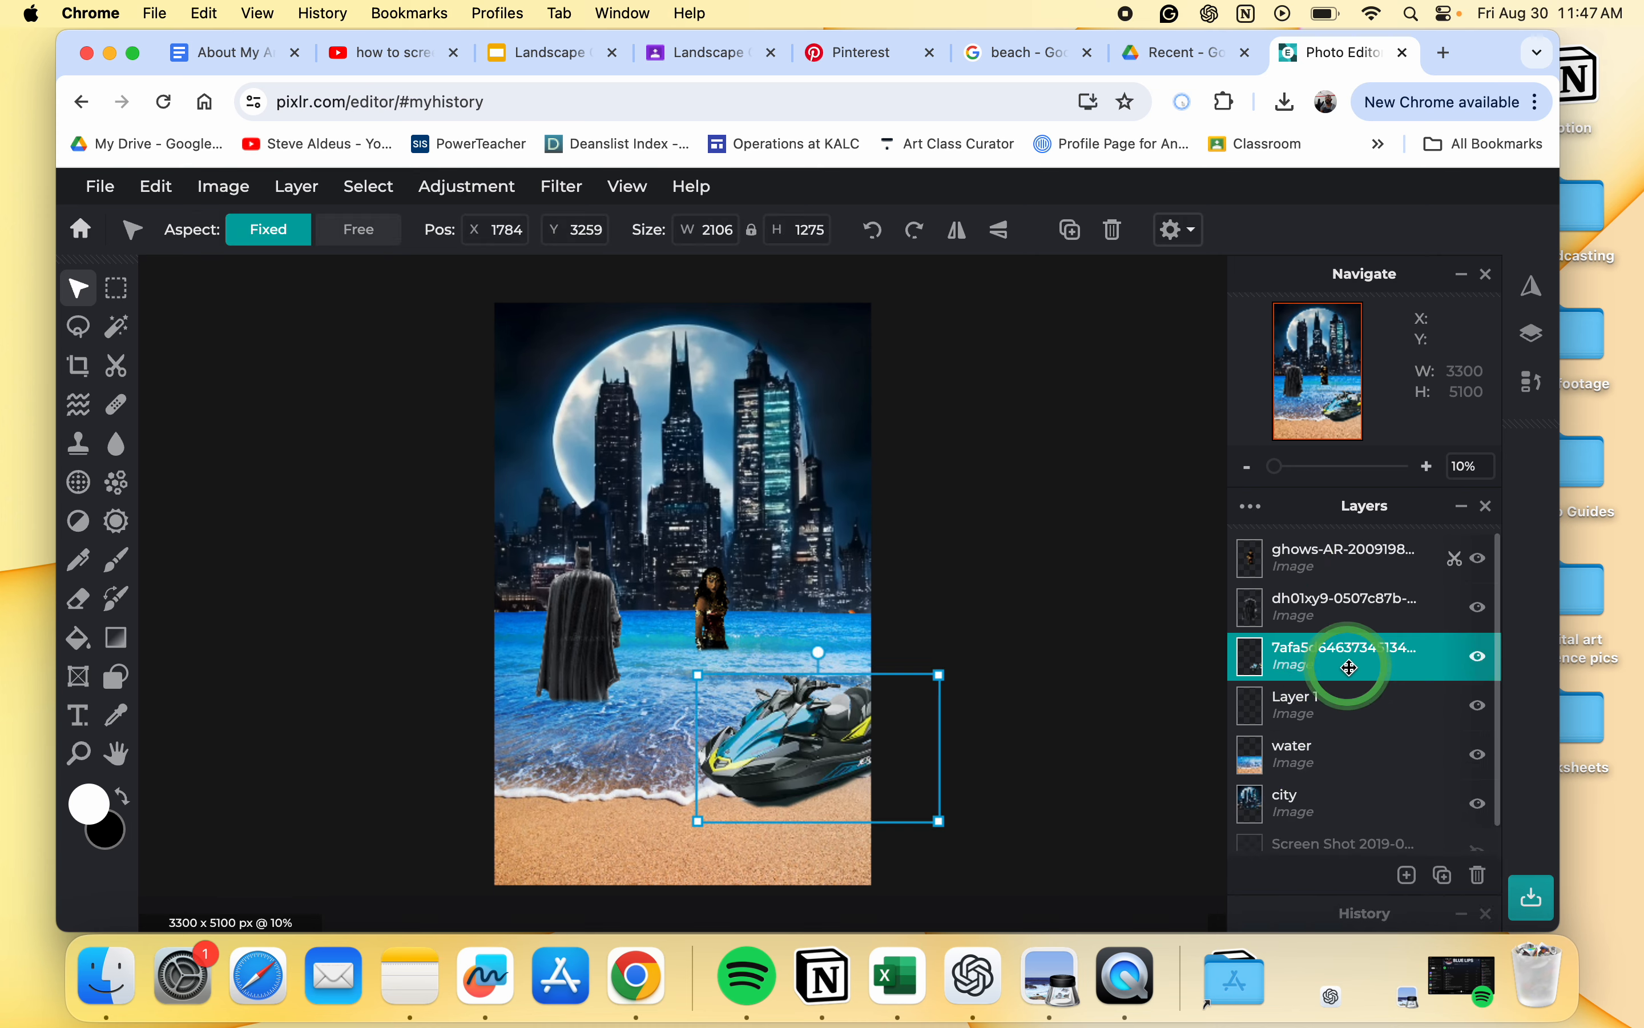
click(1348, 668)
double_click(1160, 595)
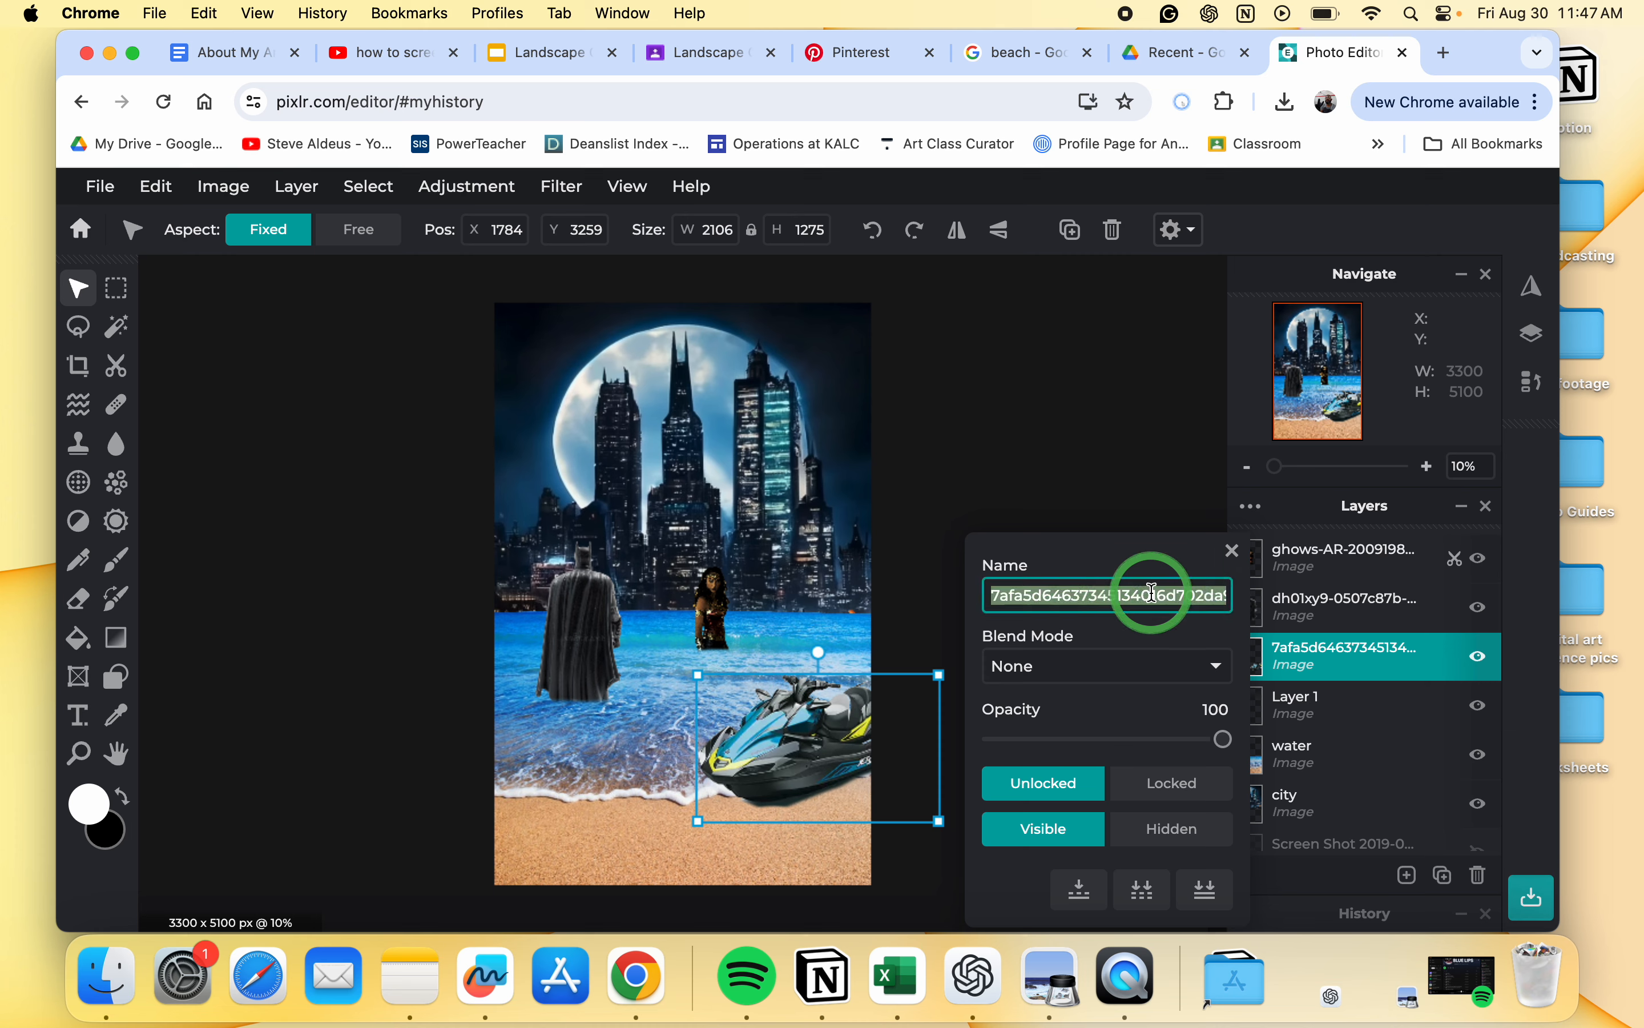
text(jet ski)
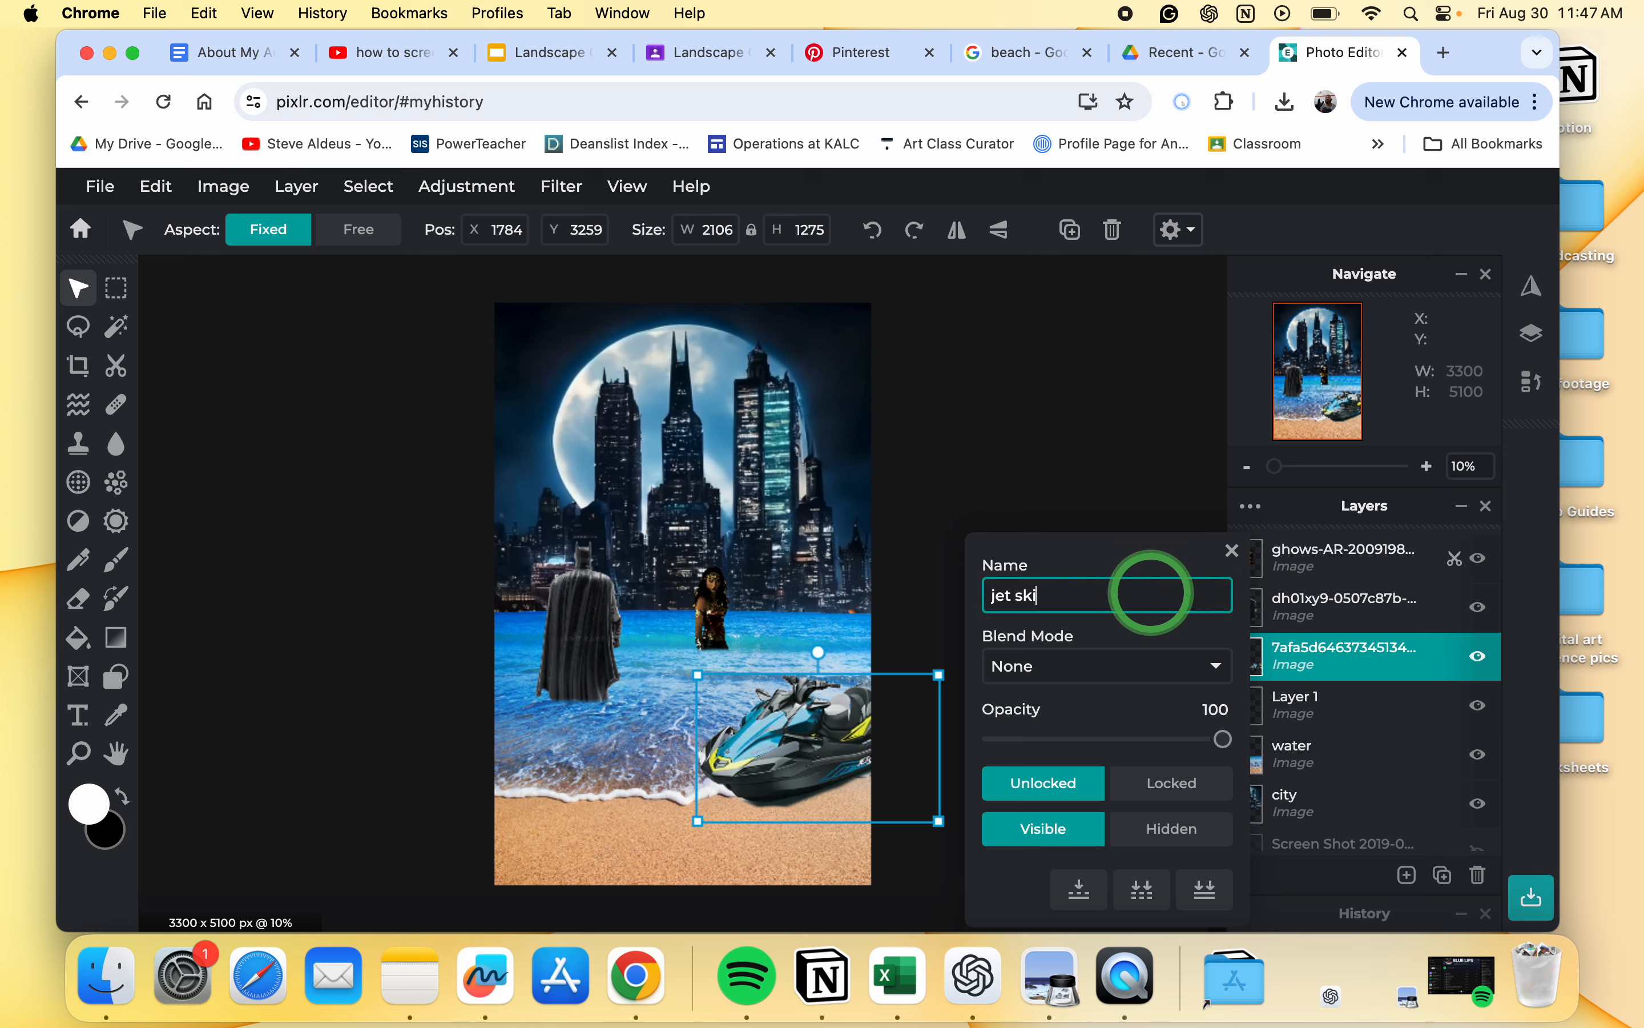
click(1316, 598)
click(1235, 552)
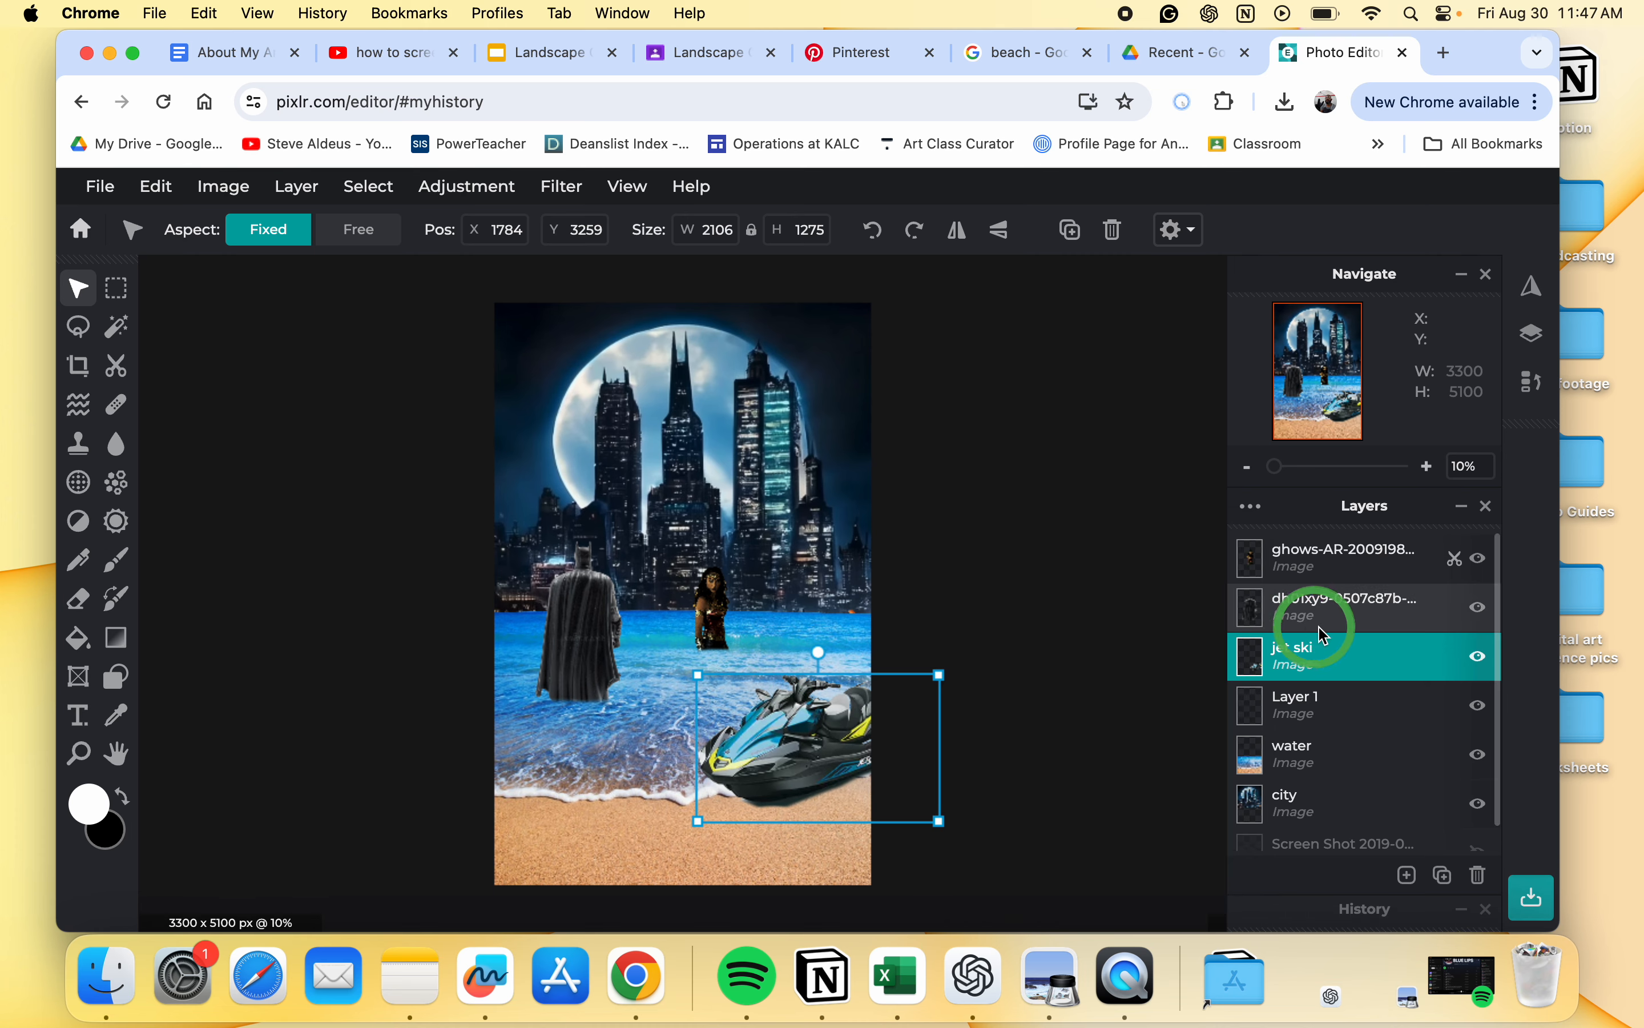
Step: Rename the Batman layer as "bm"
click(1333, 611)
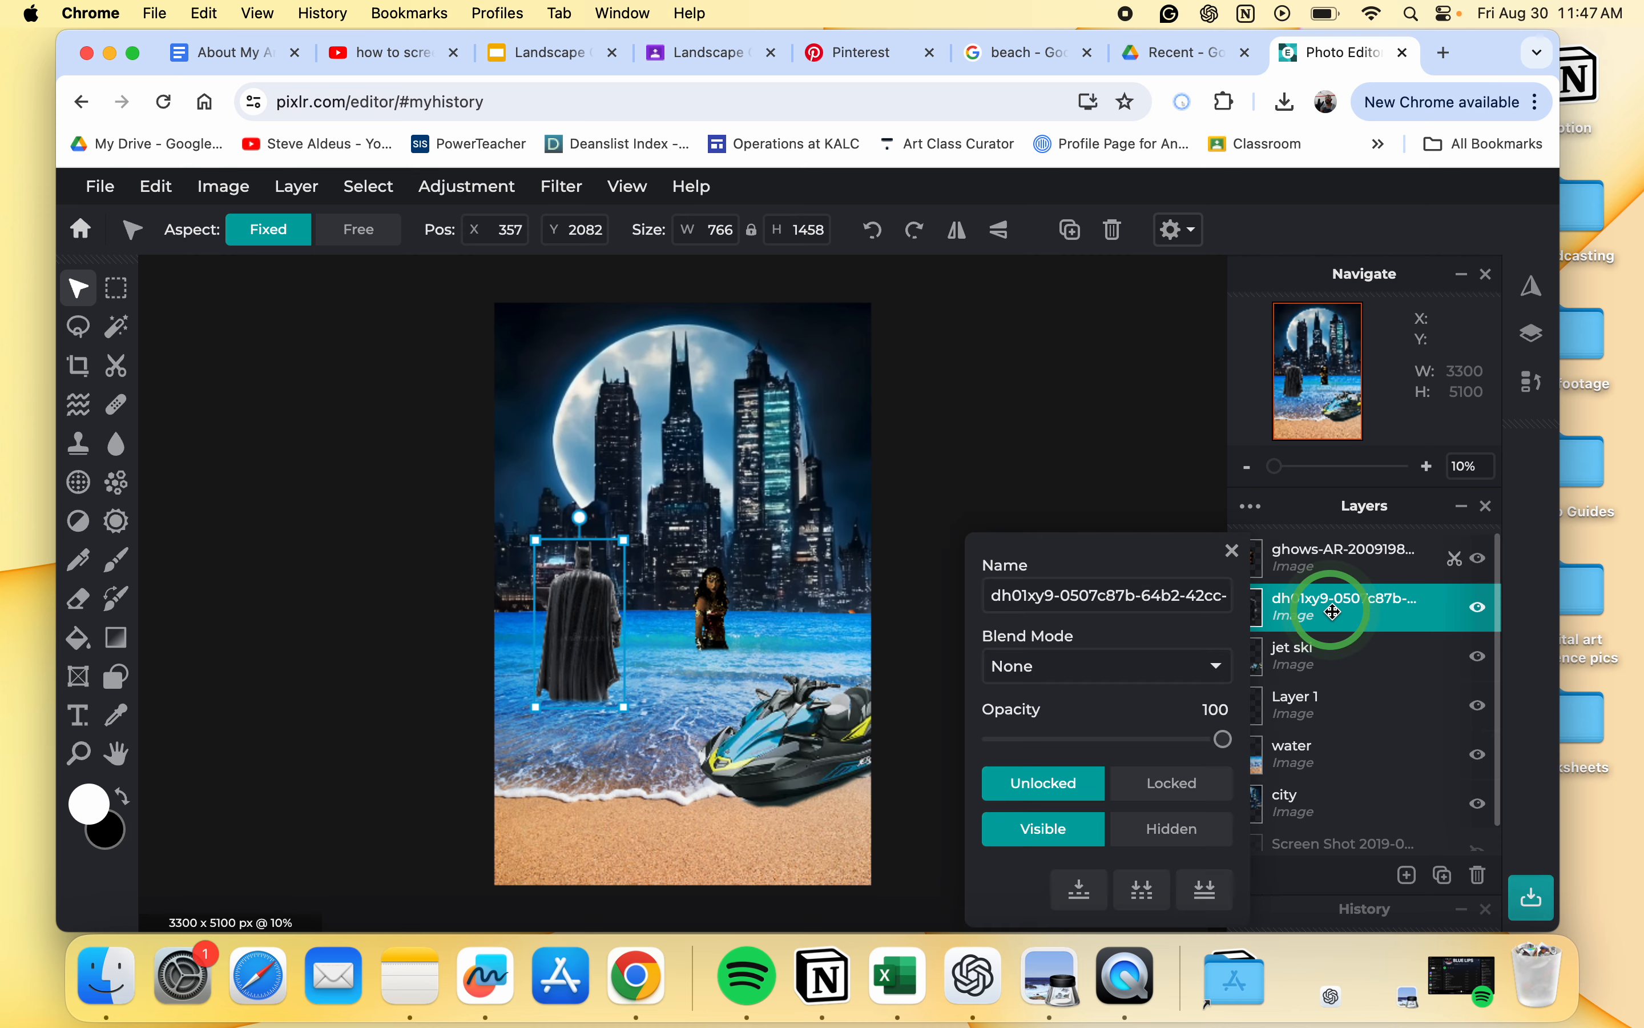
double_click(1079, 596)
triple_click(1079, 596)
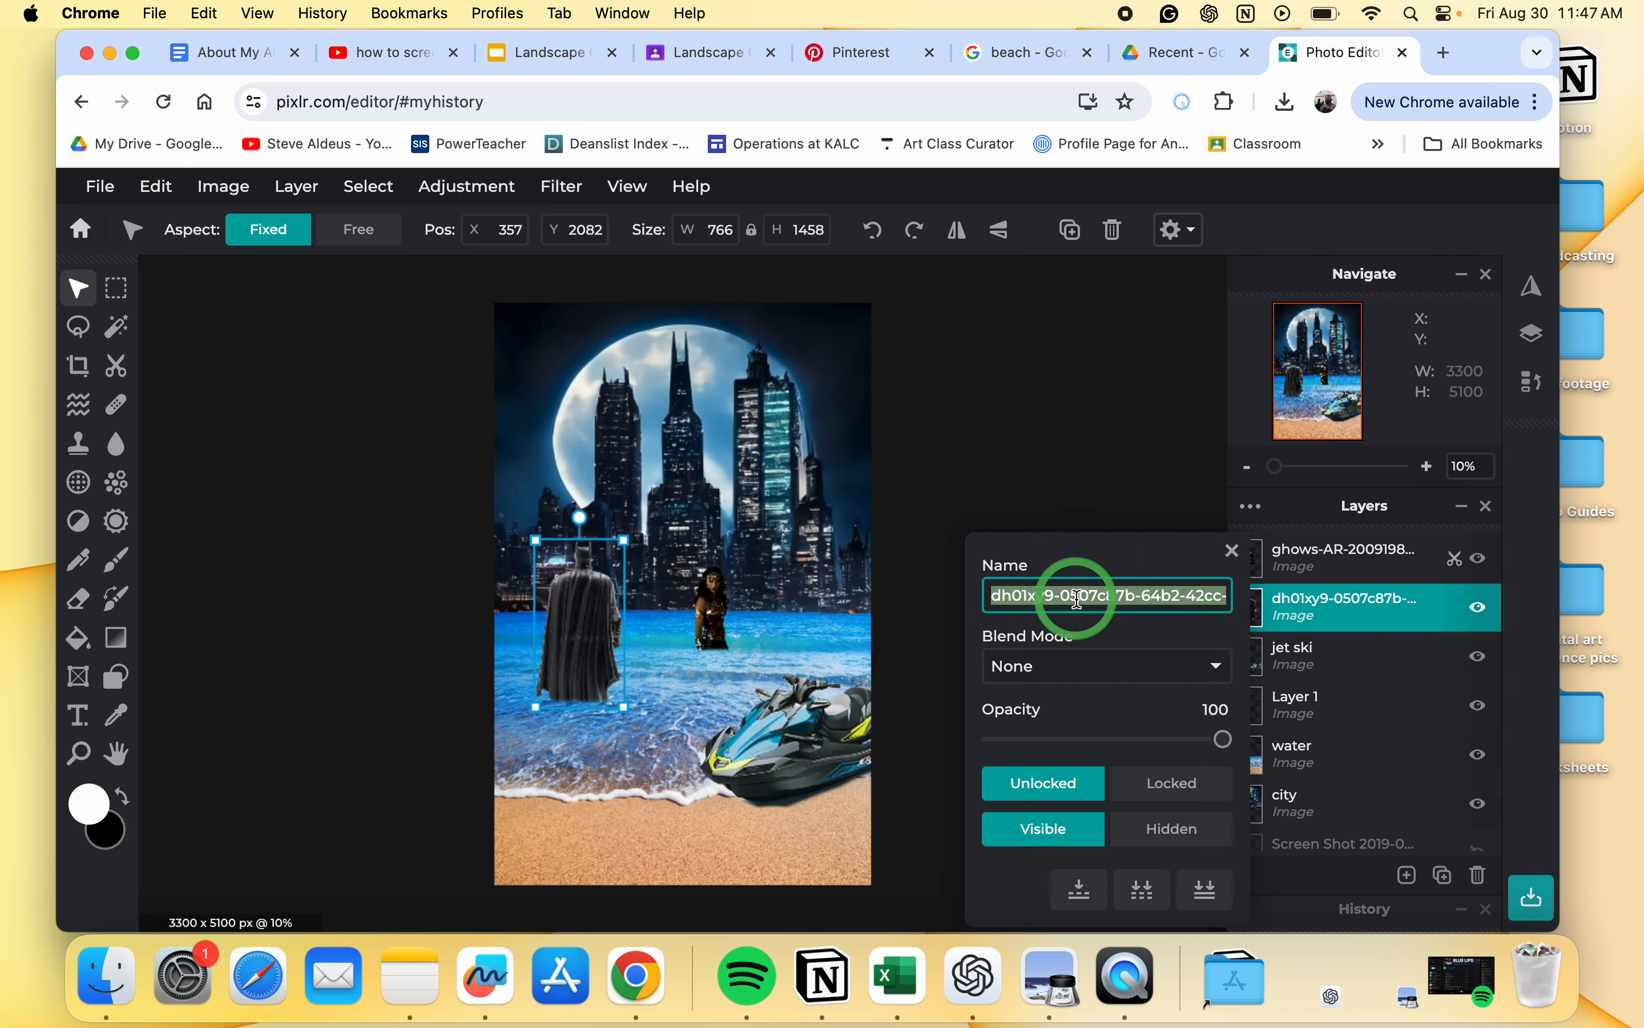
text(bm)
click(1057, 414)
Step: Rename the Wonder Woman layer as "ww" and deselect it
click(1268, 559)
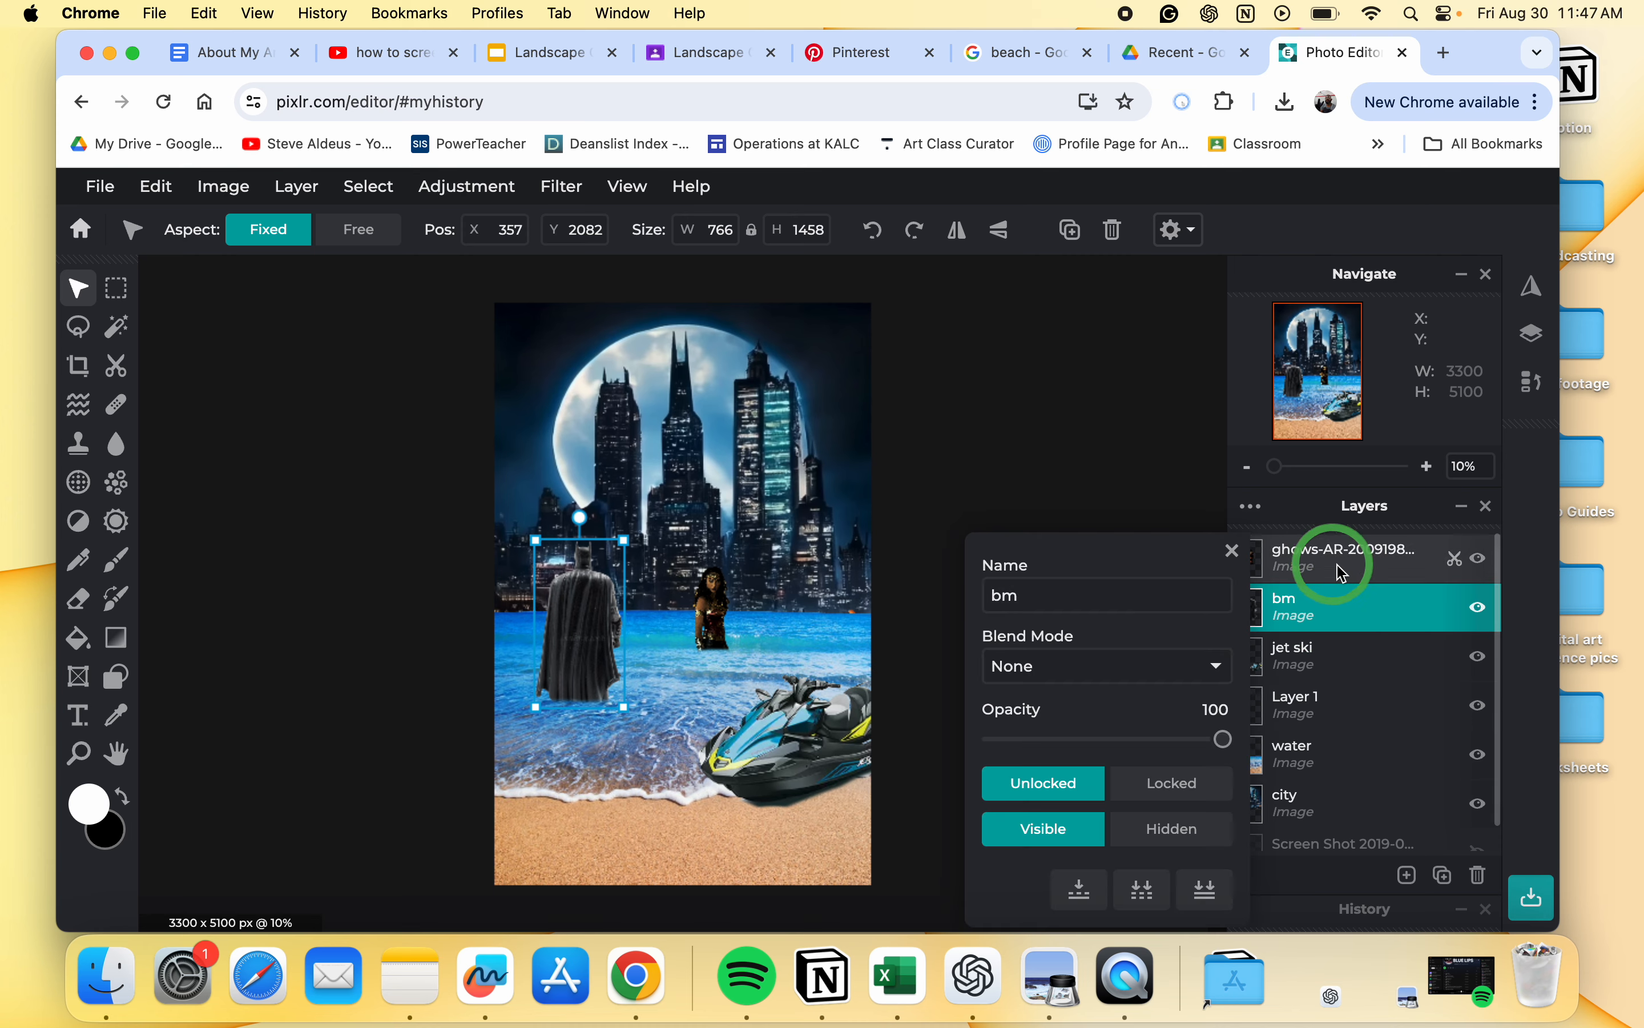
triple_click(1161, 609)
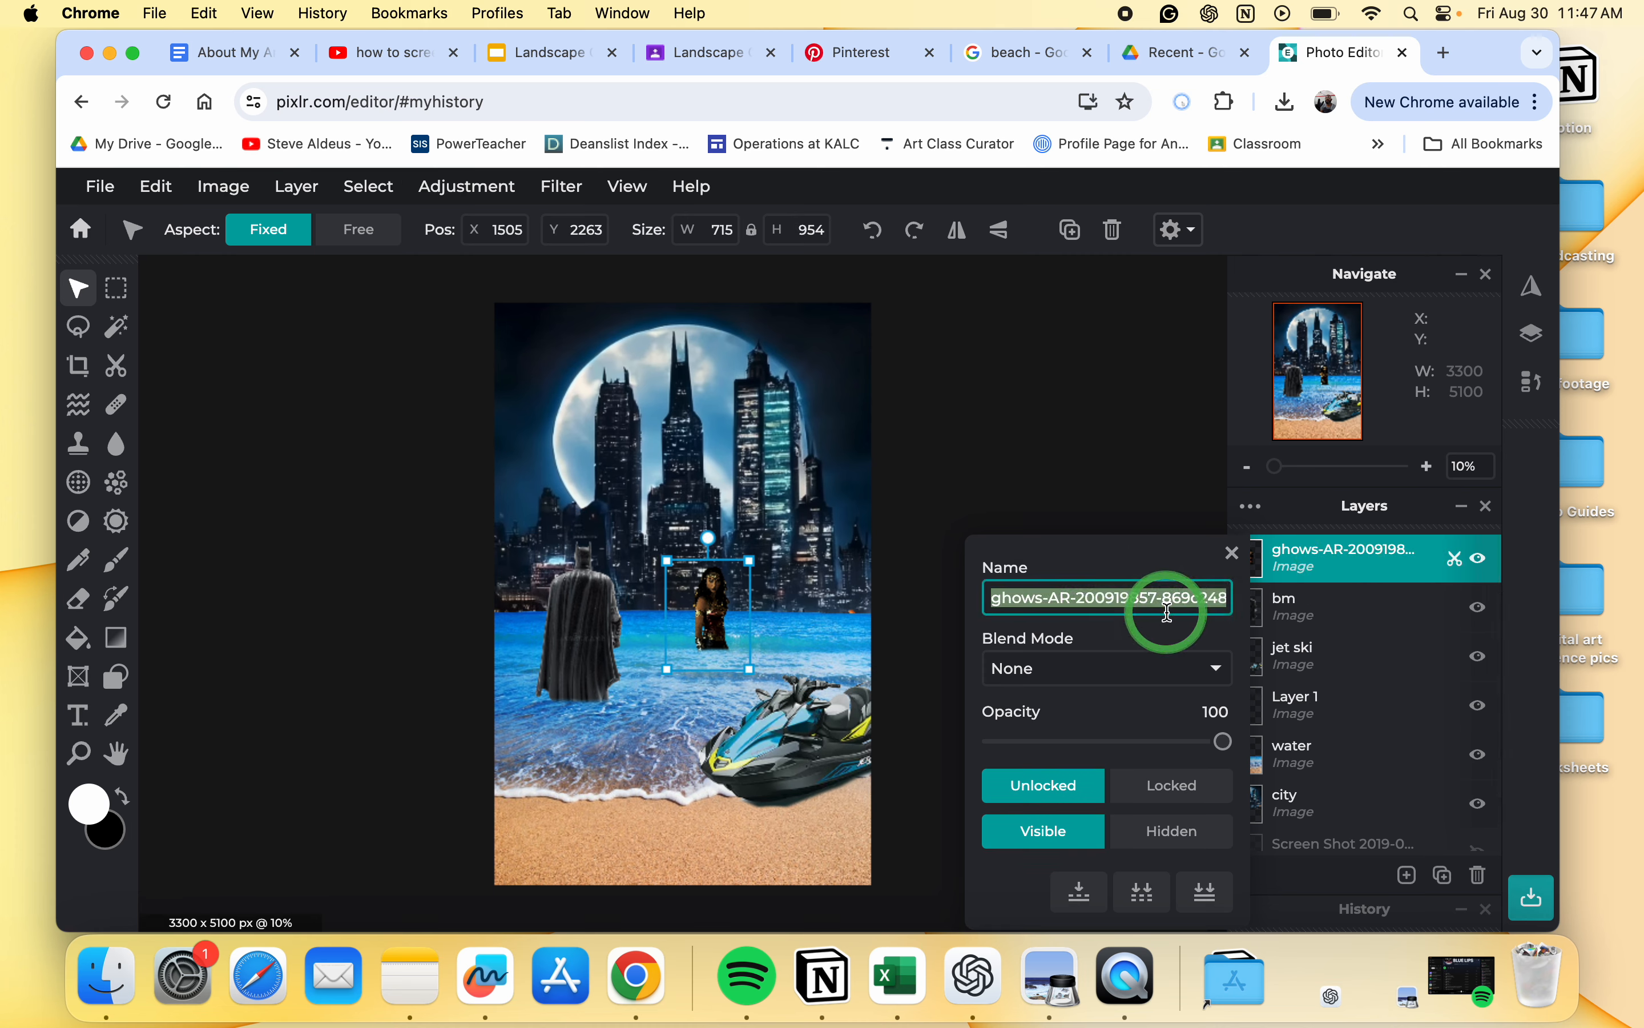
text(ww)
click(925, 393)
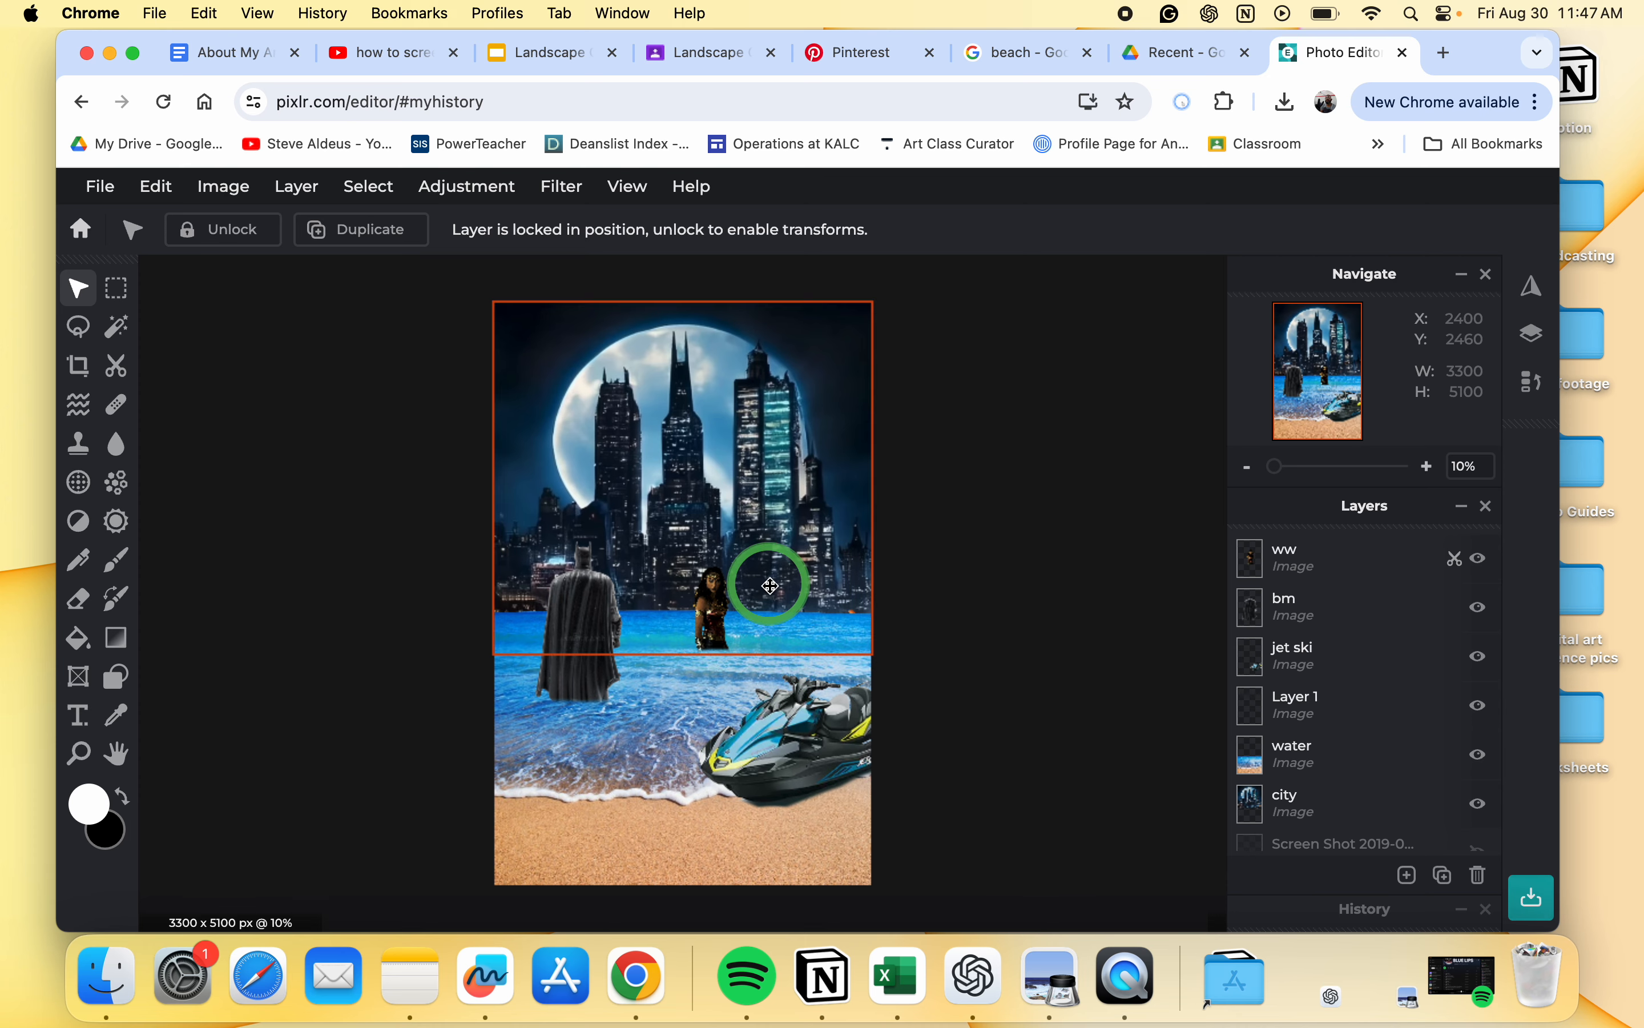
scroll(771, 585, up, 2)
scroll(756, 624, down, 2)
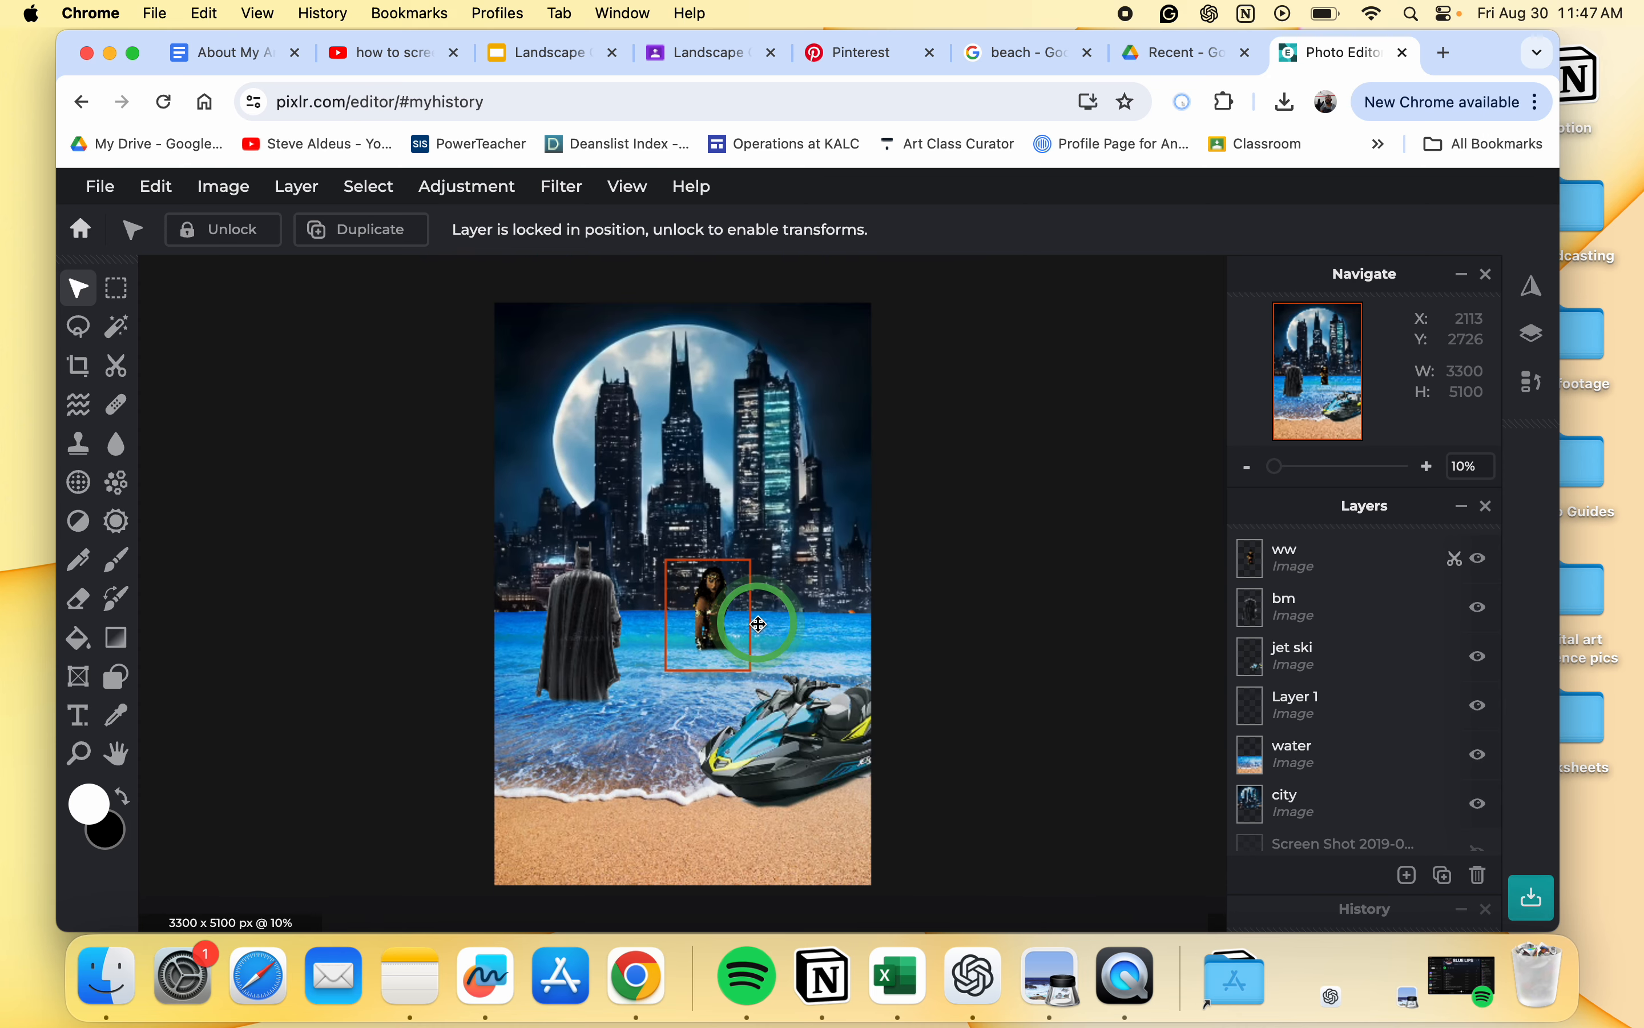